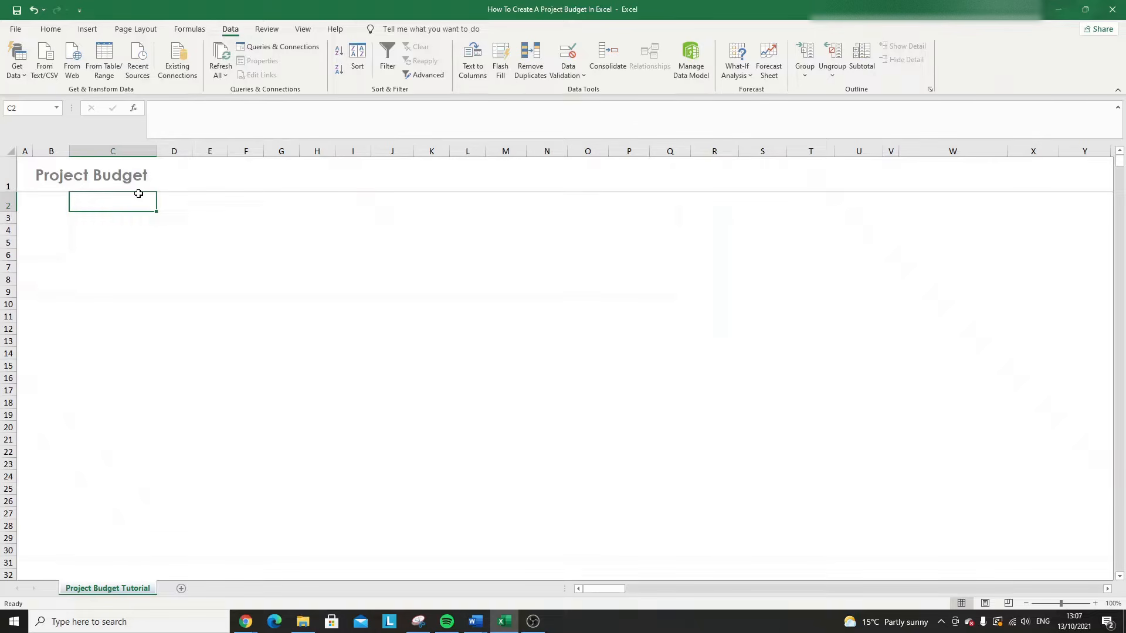
# - Enter the text Project in cell C2 and set its font color to black
pyautogui.write('Proje')
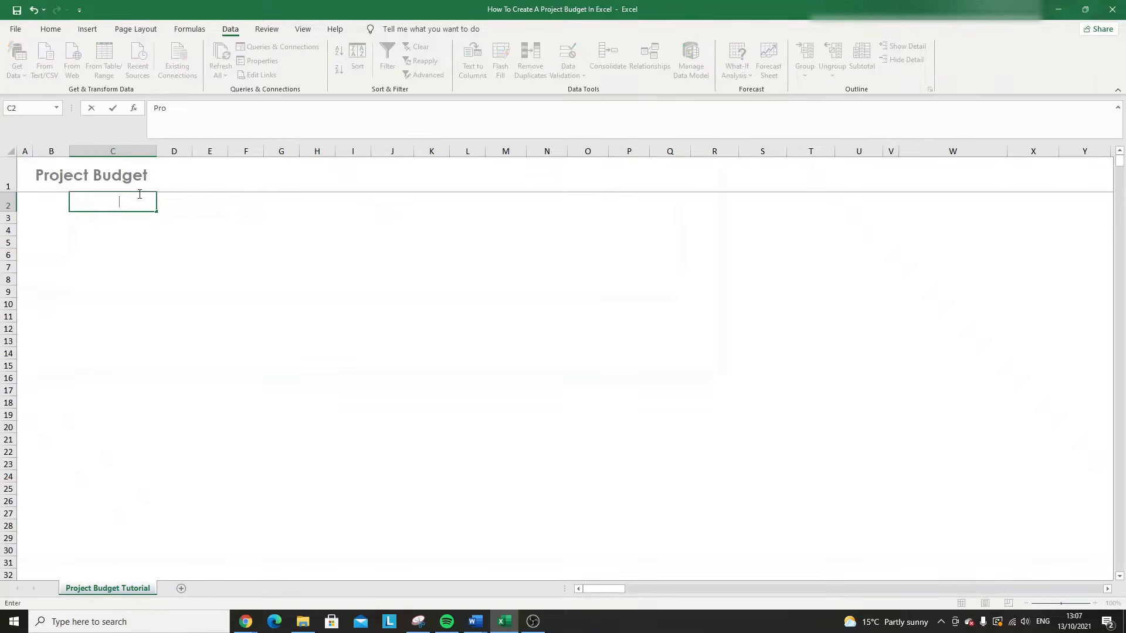
pyautogui.click(169, 216)
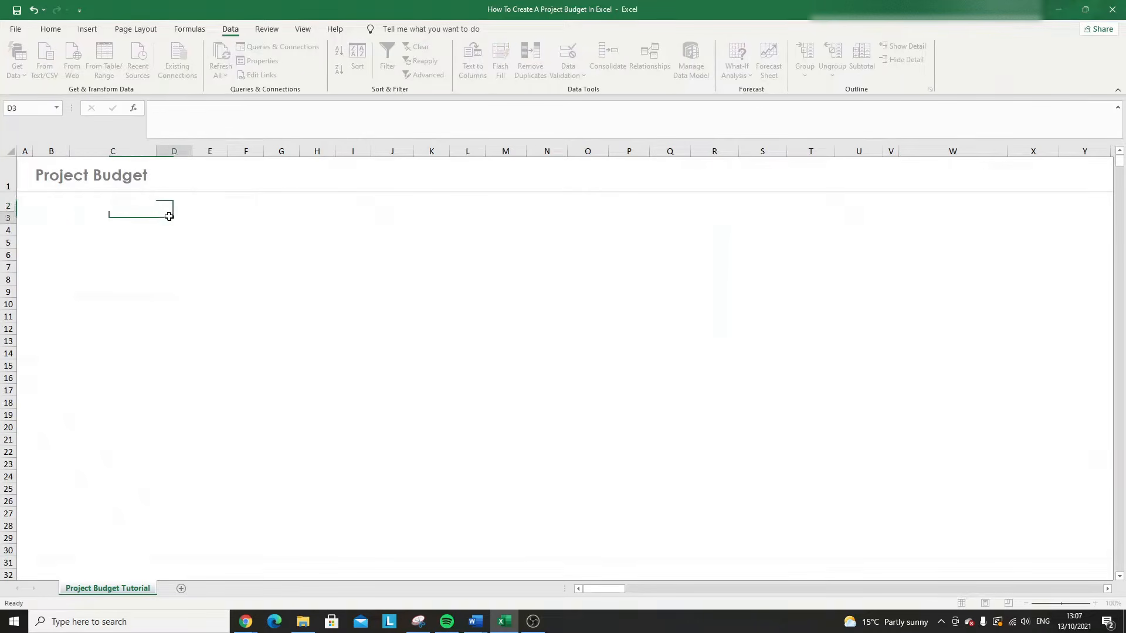
pyautogui.click(111, 201)
pyautogui.click(50, 28)
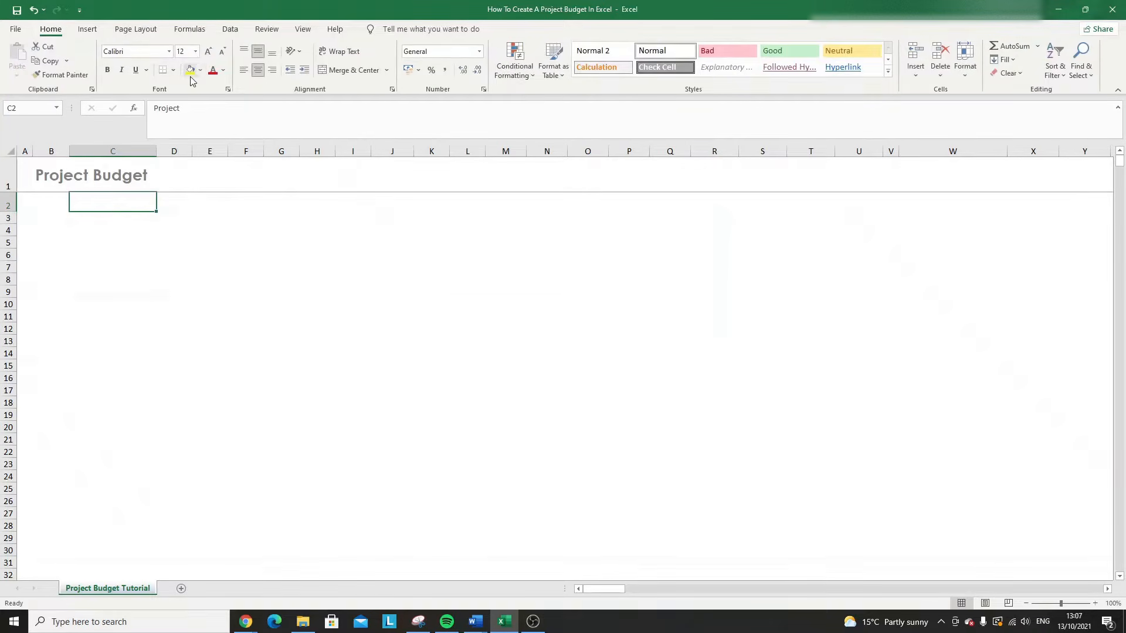
pyautogui.click(223, 70)
pyautogui.click(229, 83)
# - Apply the Calibri font to cell C2 and extend its text to Project Name
pyautogui.click(172, 54)
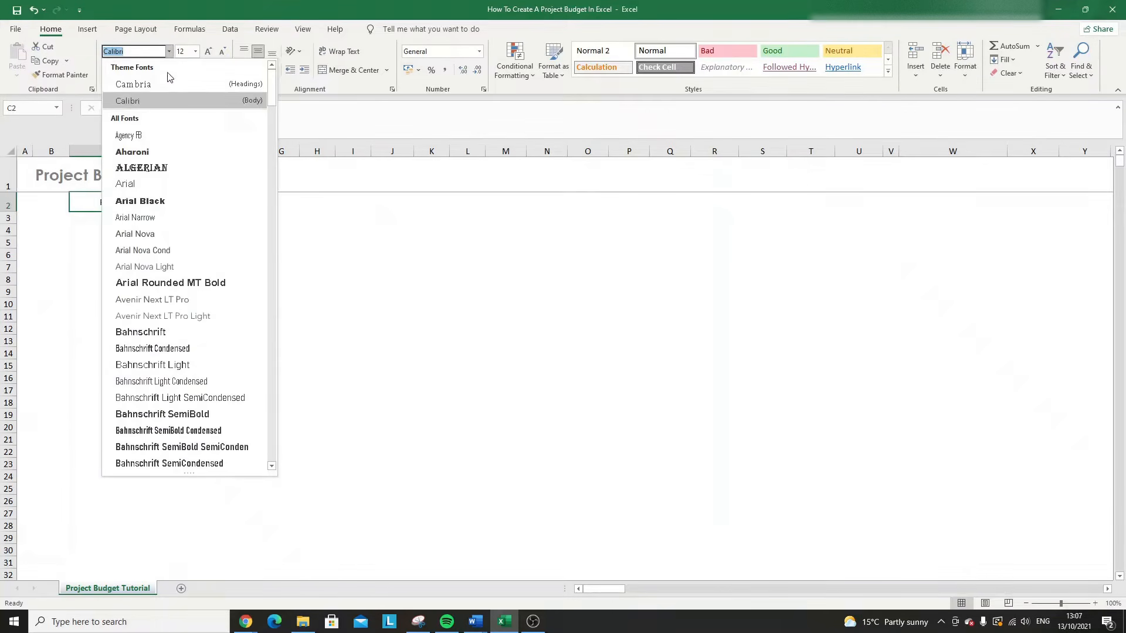
pyautogui.click(189, 100)
pyautogui.click(193, 113)
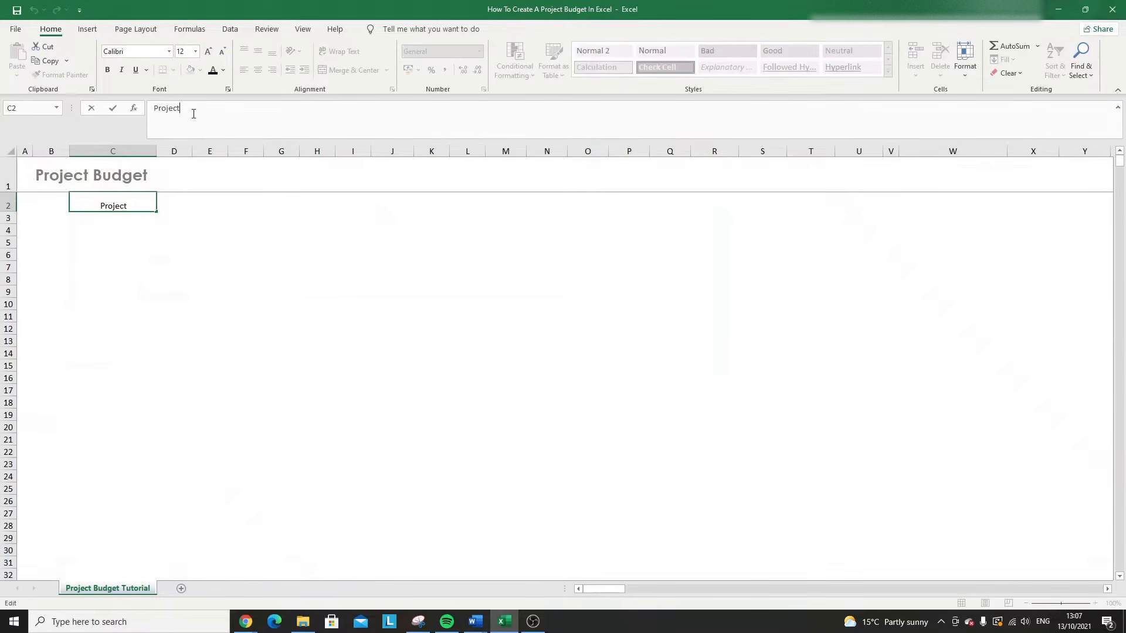
pyautogui.write('Name')
pyautogui.press('Return')
pyautogui.press('Up')
# - Set the font of the entire worksheet to Century Gothic
pyautogui.click(11, 150)
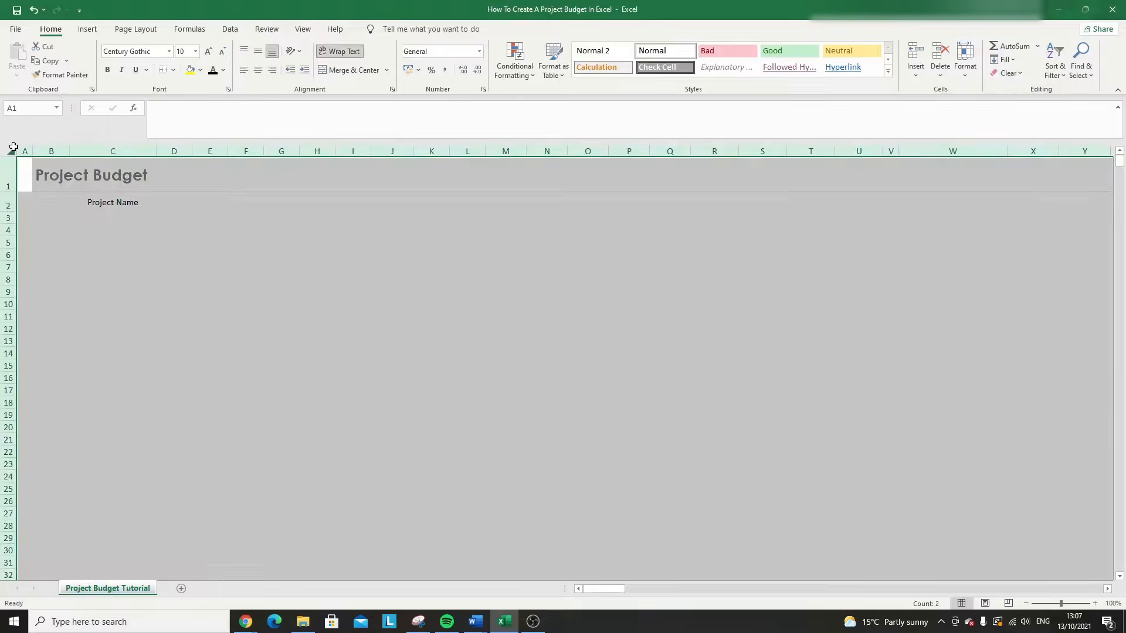
pyautogui.click(164, 51)
pyautogui.click(169, 52)
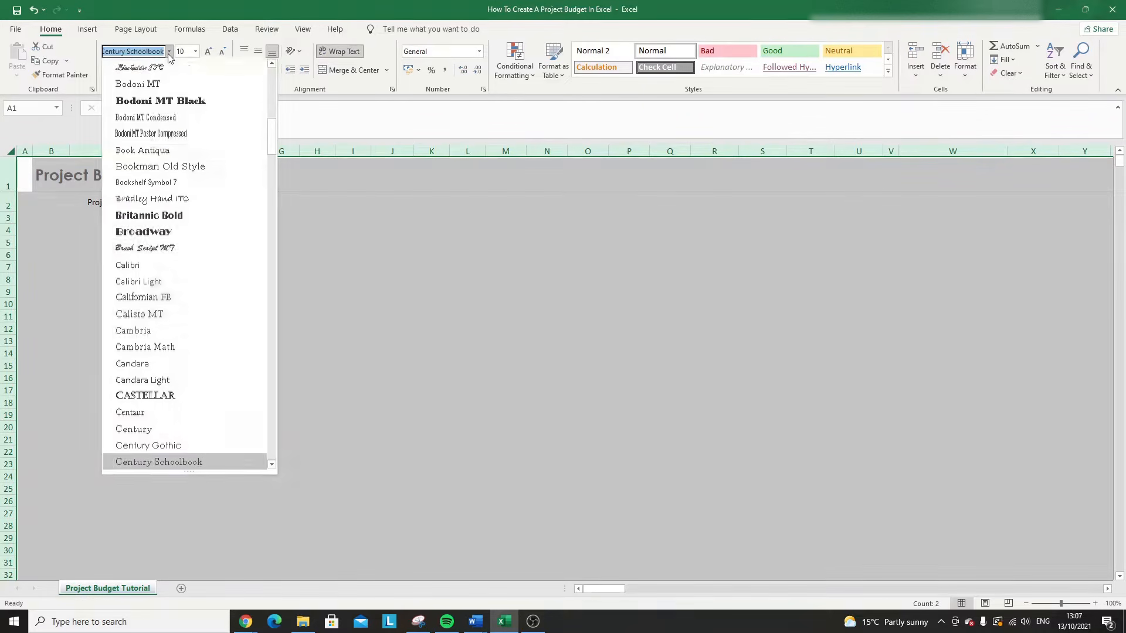
pyautogui.click(144, 52)
pyautogui.tripleClick(144, 52)
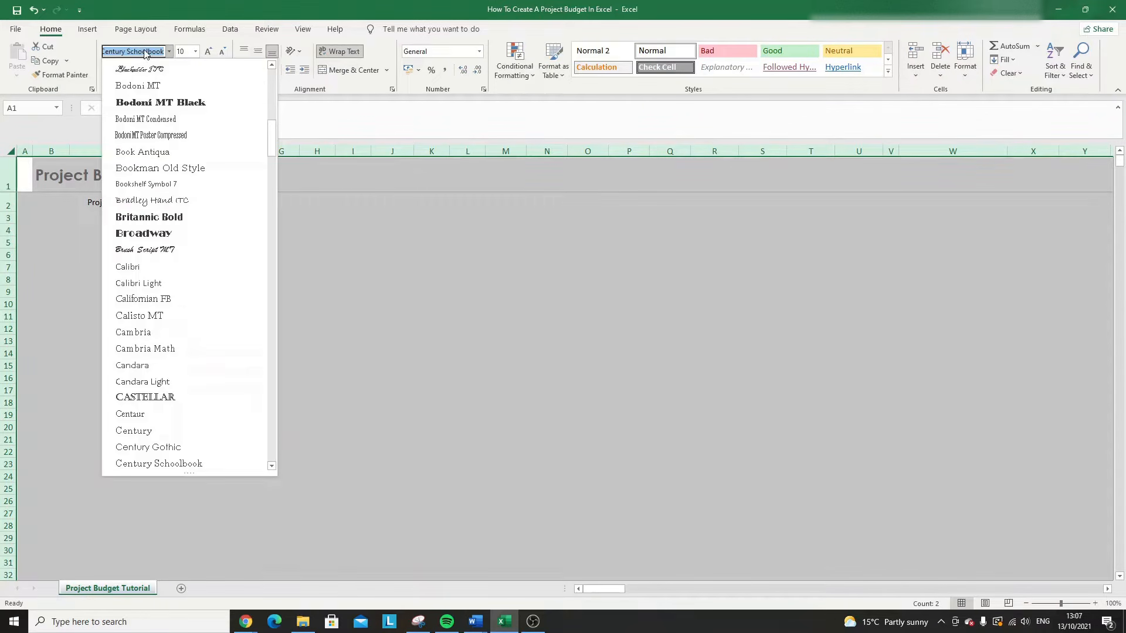
pyautogui.write('Century Gort')
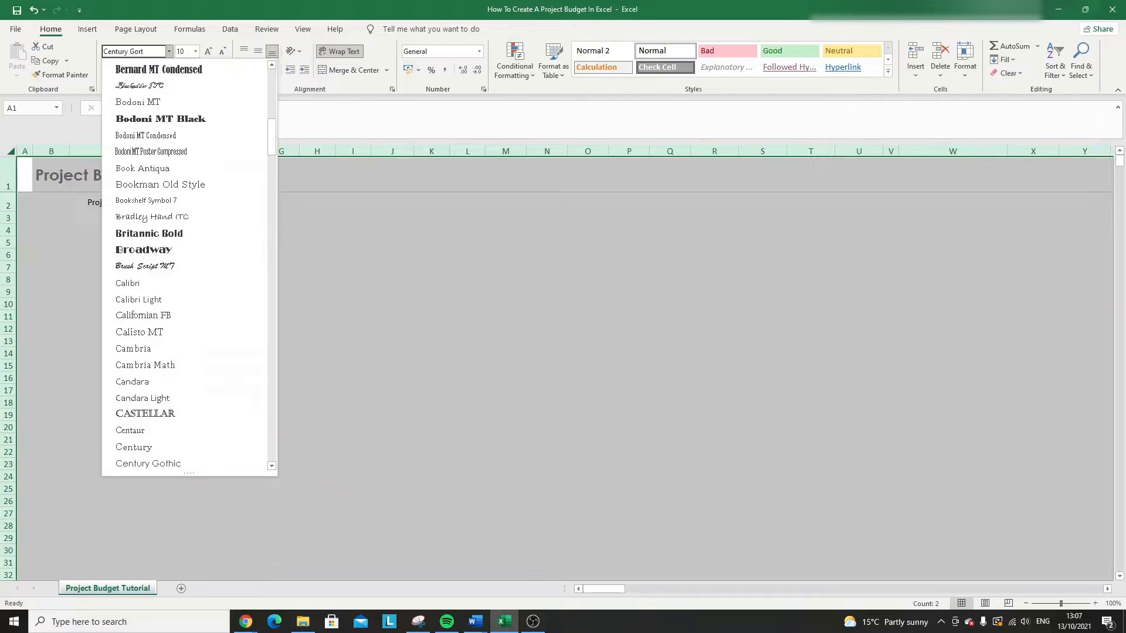
pyautogui.press('BackSpace')
pyautogui.press('BackSpace')
pyautogui.write('thic')
pyautogui.press('Return')
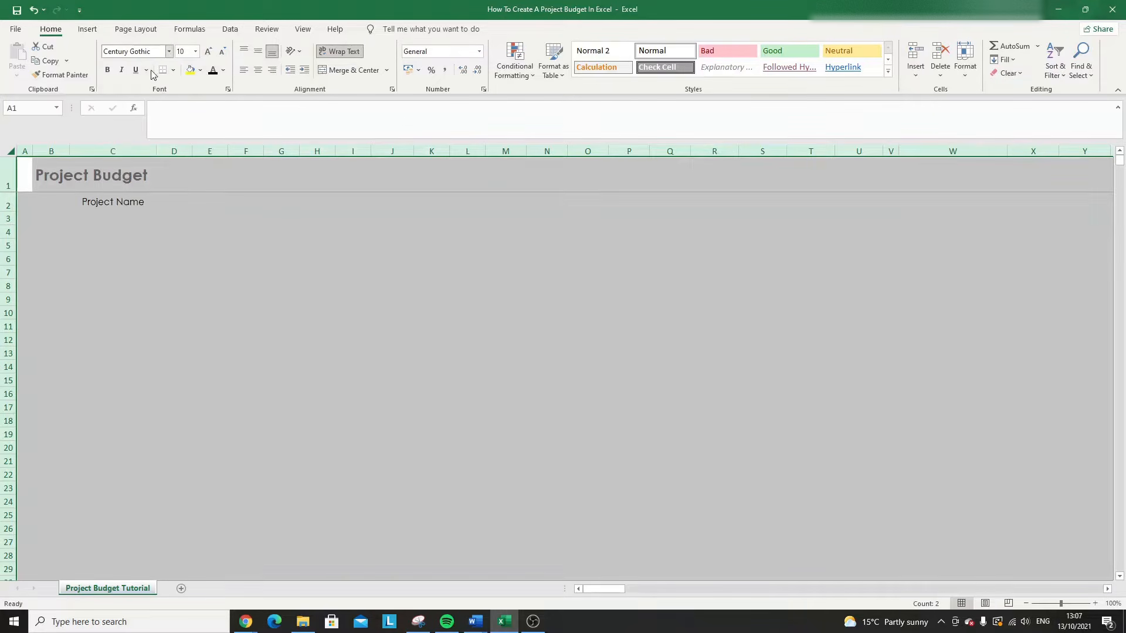
# - Enter the header Start Date in cell D2, beside the Project Name header
pyautogui.click(114, 208)
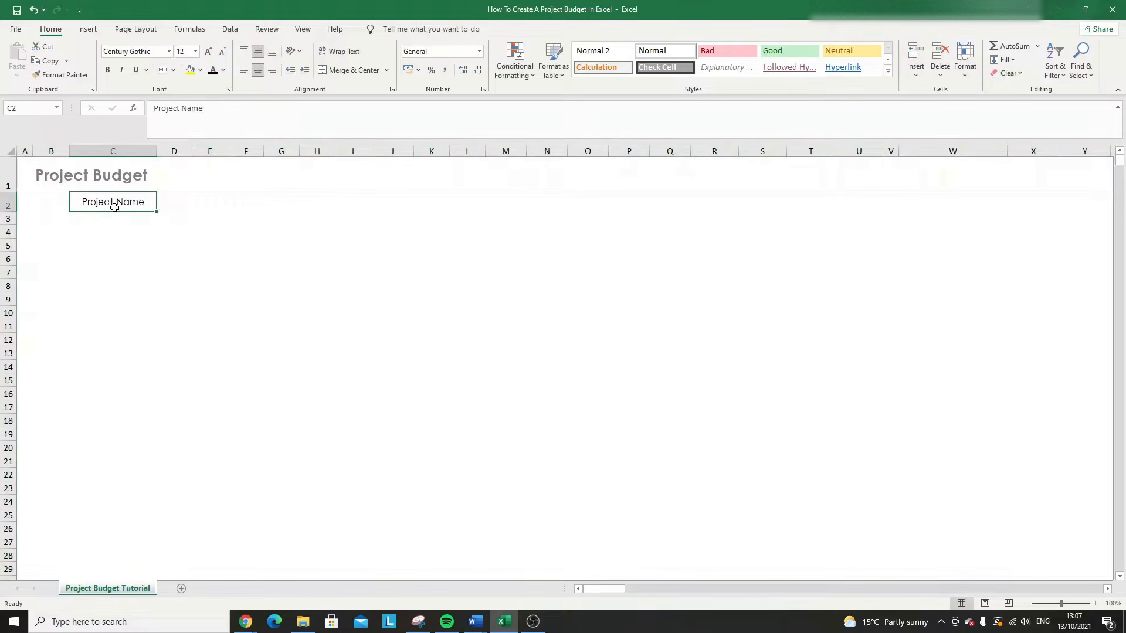
pyautogui.click(115, 220)
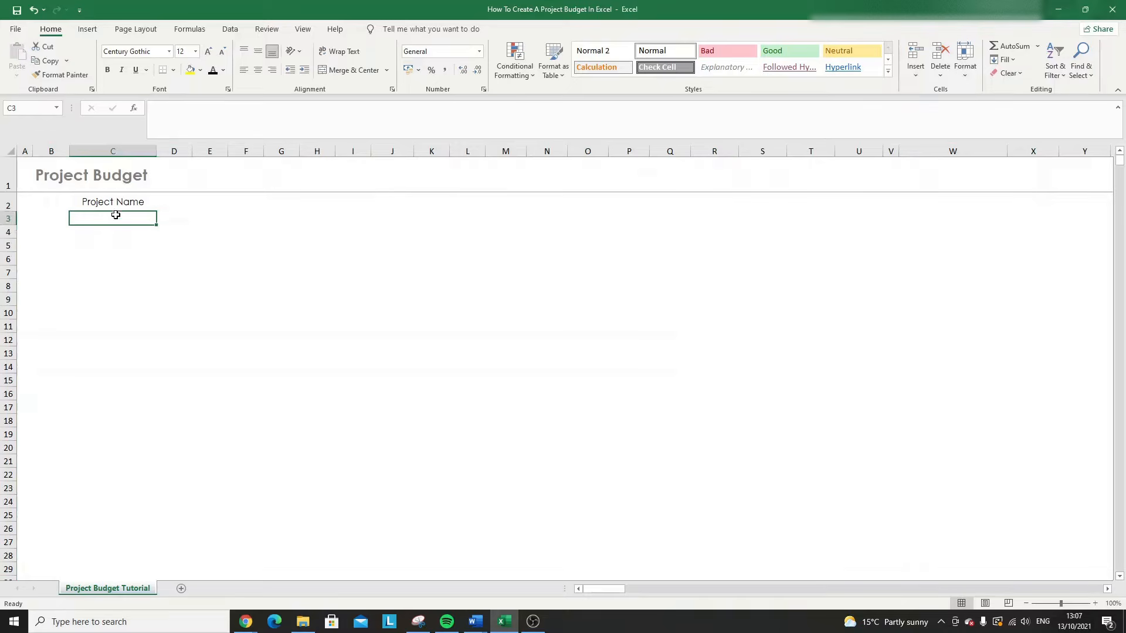
pyautogui.click(183, 198)
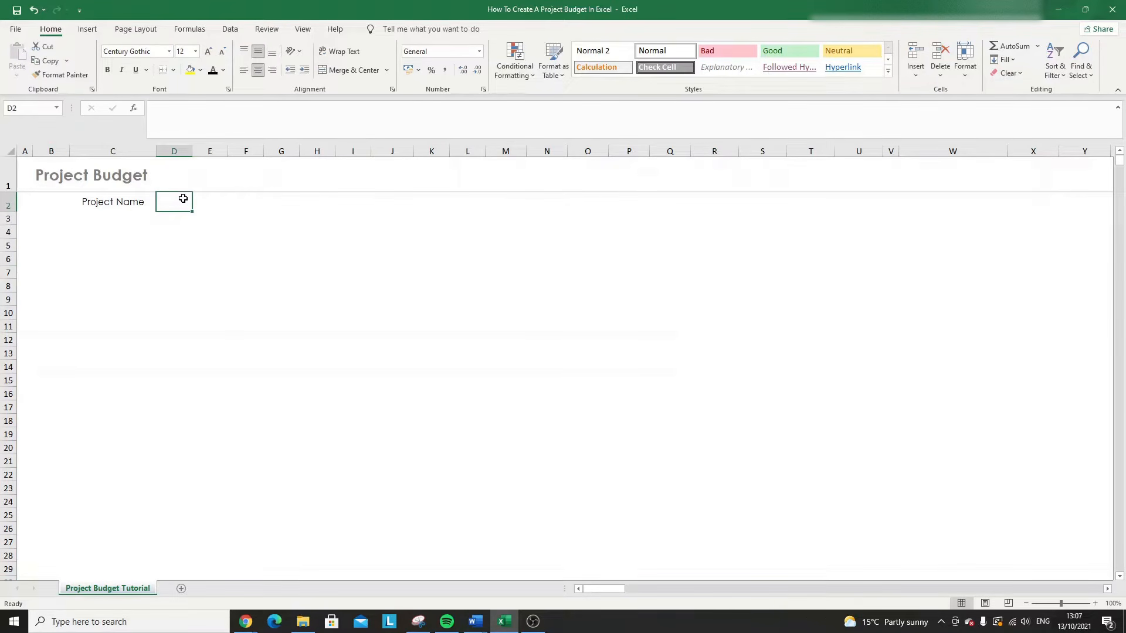
pyautogui.write('Start Dat')
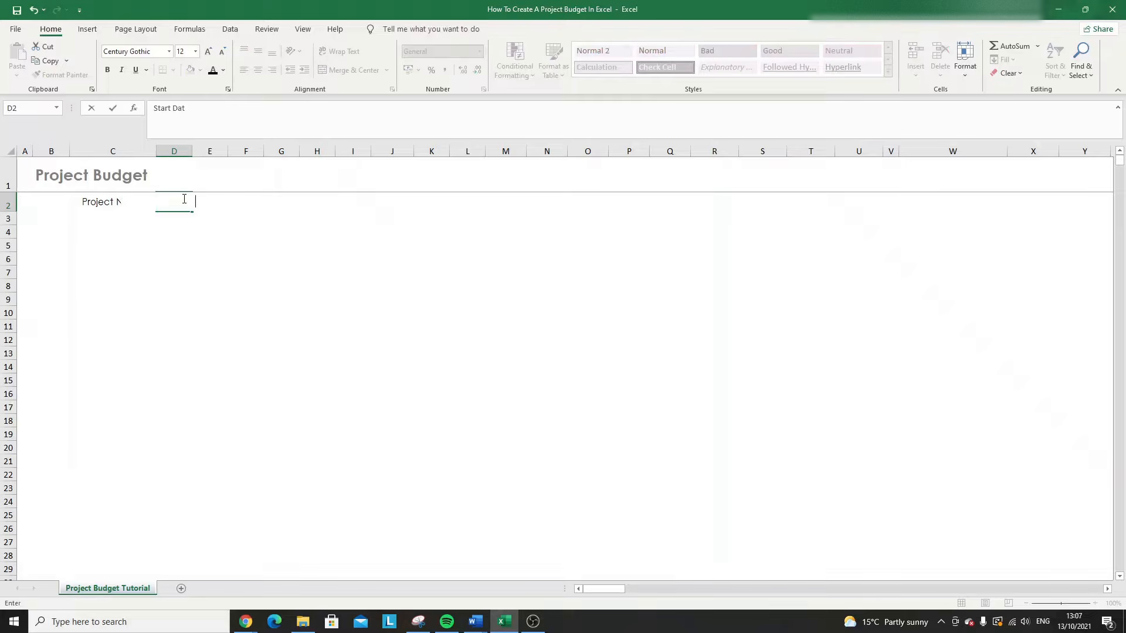
pyautogui.press('Return')
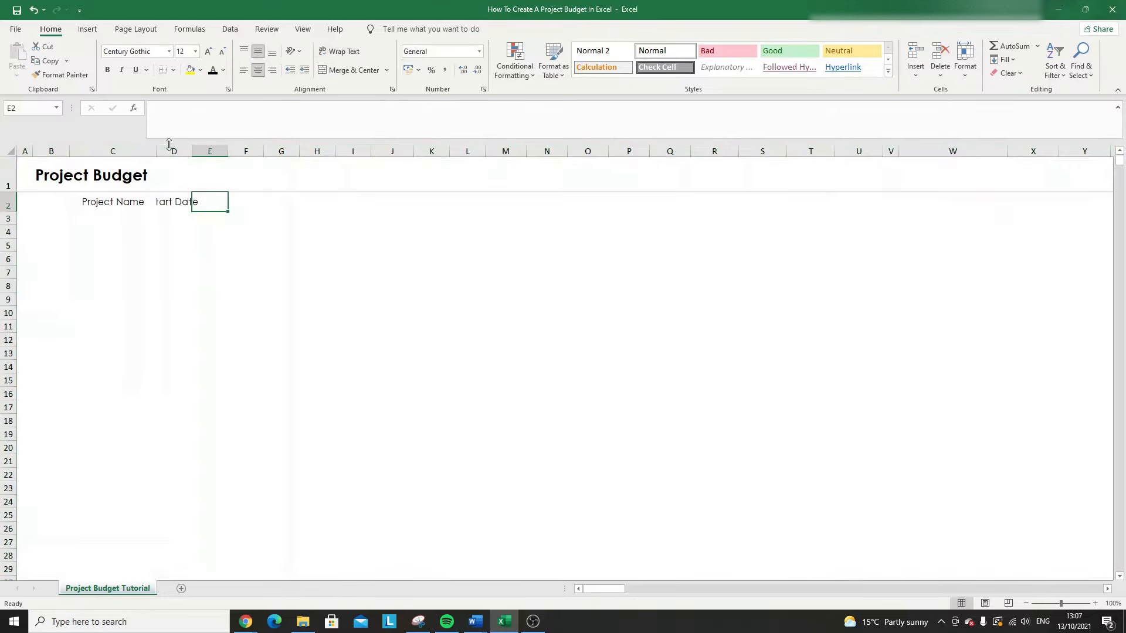
# - Widen columns D through Q together so the Start Date header fits in its cell
pyautogui.click(181, 148)
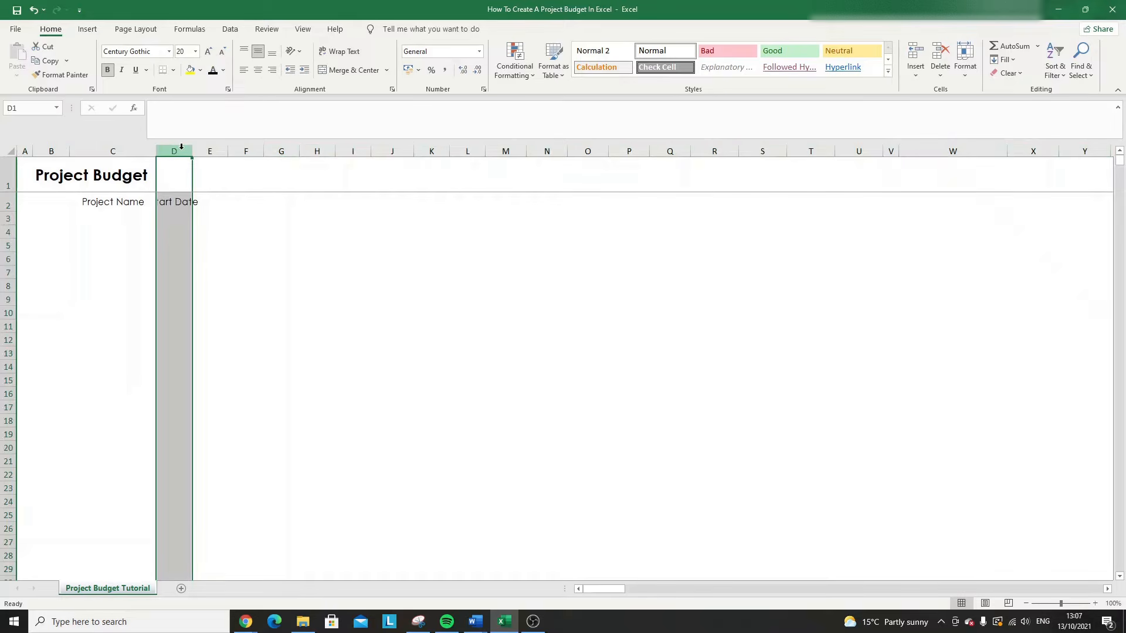
pyautogui.keyDown('shift'); pyautogui.click(668, 148); pyautogui.keyUp('shift')
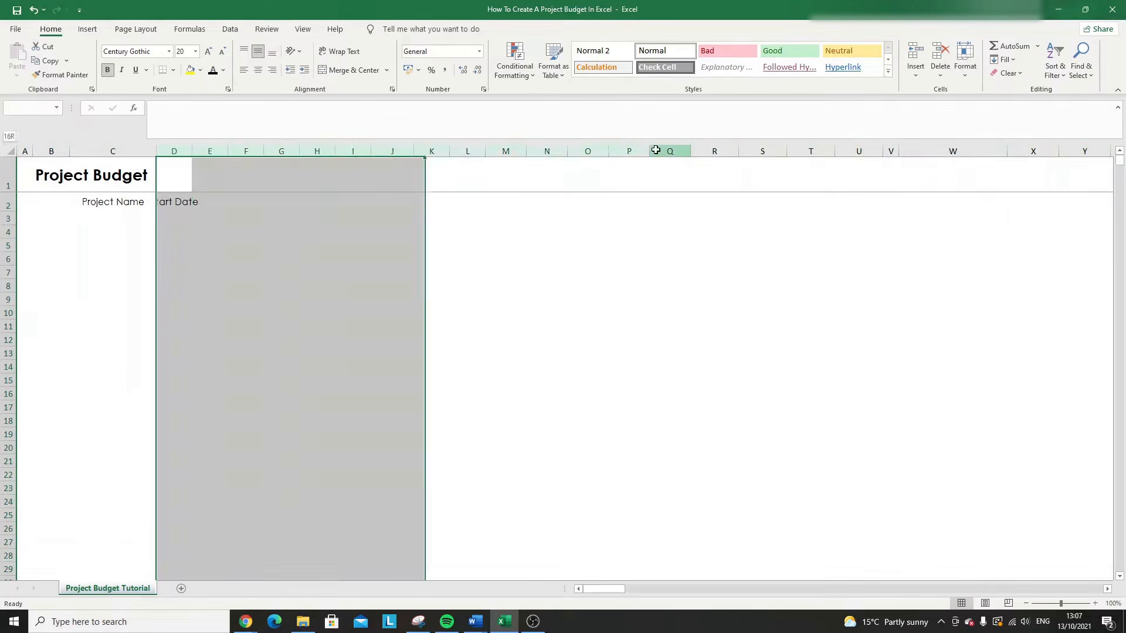
pyautogui.moveTo(191, 151); pyautogui.dragTo(217, 148)
pyautogui.click(246, 207)
# - Fill the Project Name and Start Date header cells C2:D2 with light grey
pyautogui.click(184, 203)
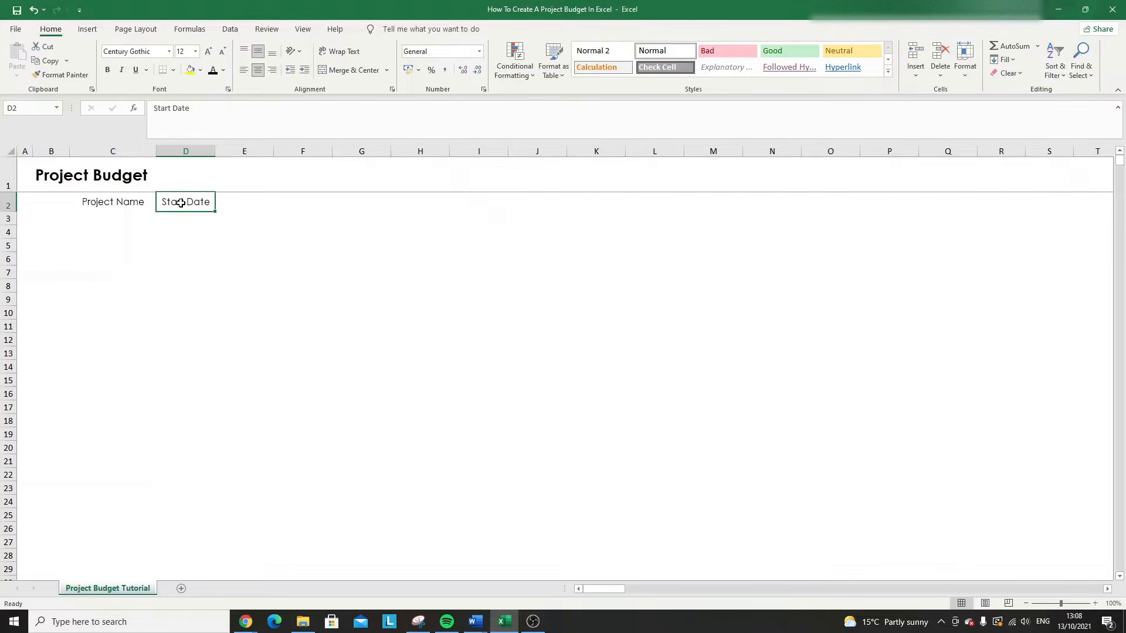
pyautogui.moveTo(125, 197); pyautogui.dragTo(178, 204)
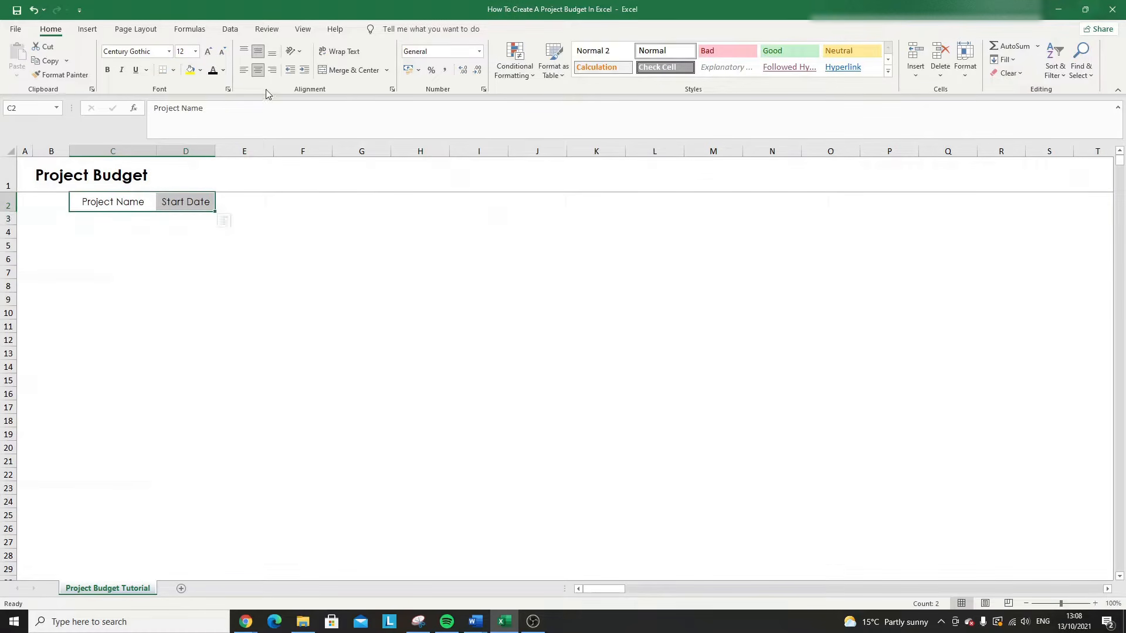
pyautogui.click(201, 71)
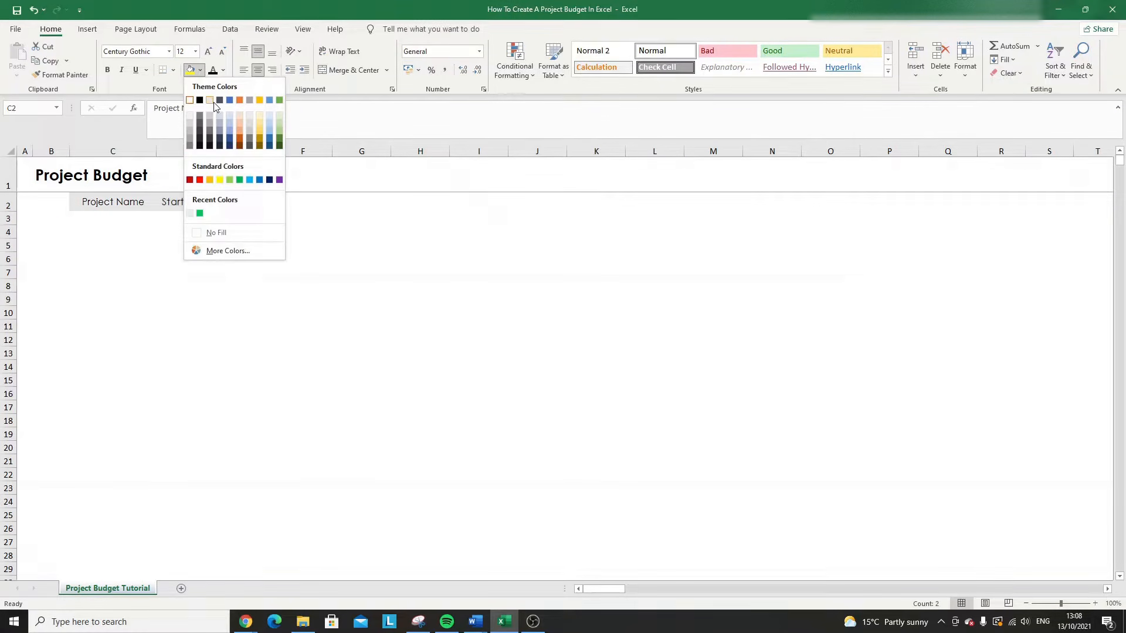
pyautogui.click(196, 116)
# - Apply outside borders to the header block C2:D3
pyautogui.moveTo(95, 201); pyautogui.dragTo(179, 224)
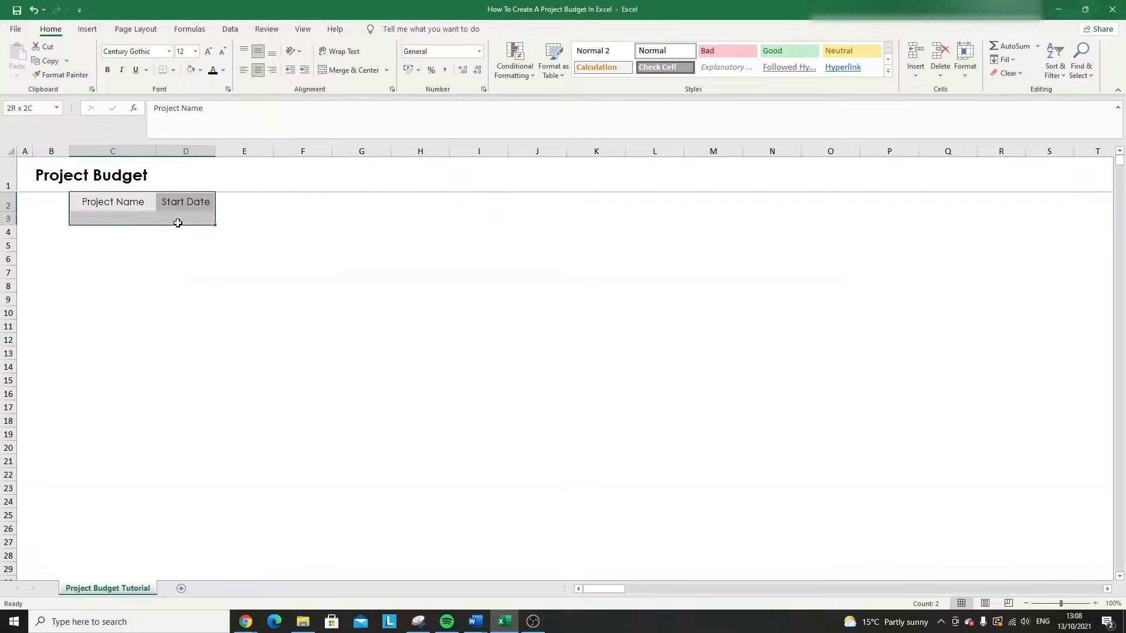
pyautogui.click(174, 70)
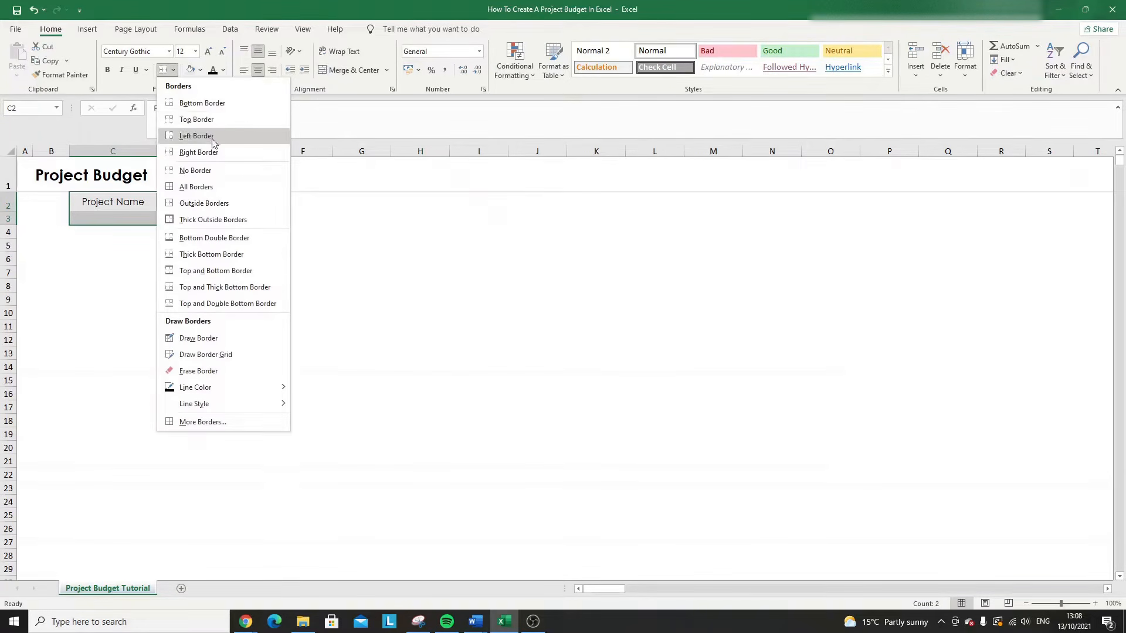
pyautogui.click(220, 203)
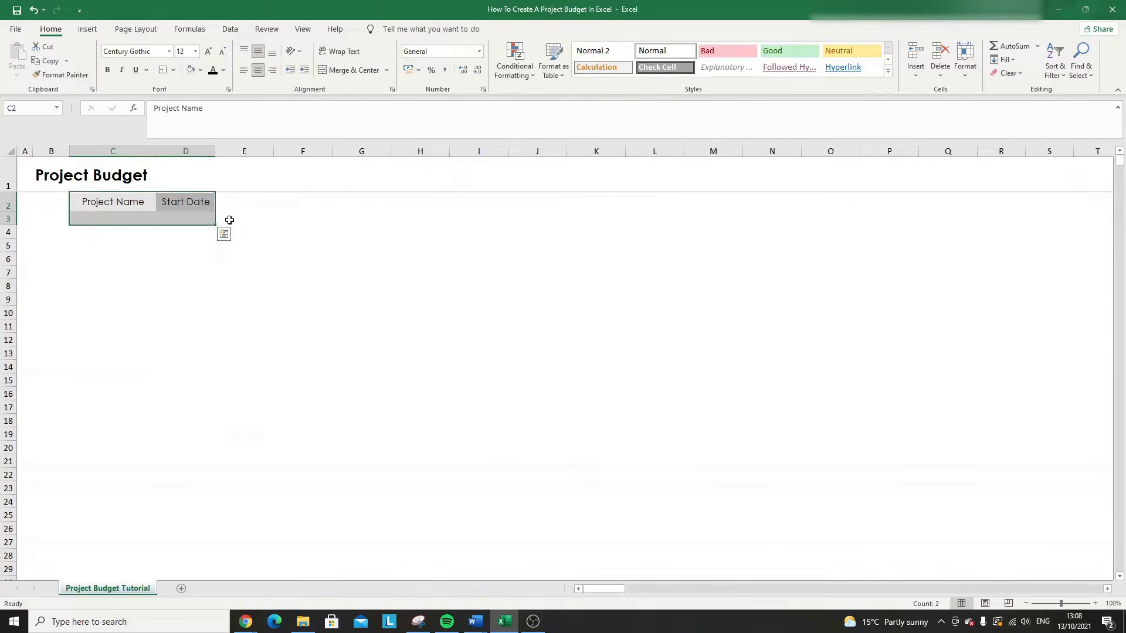
pyautogui.click(252, 240)
# - Apply all borders to cells C2:D3 and widen column C
pyautogui.moveTo(116, 206); pyautogui.dragTo(168, 213)
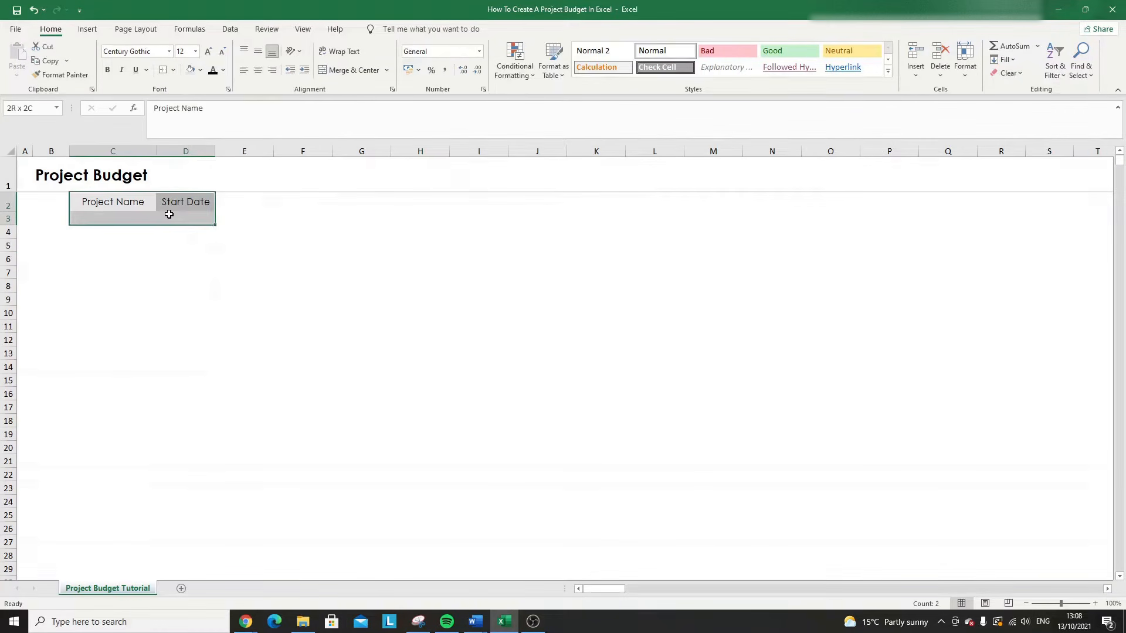
pyautogui.click(172, 70)
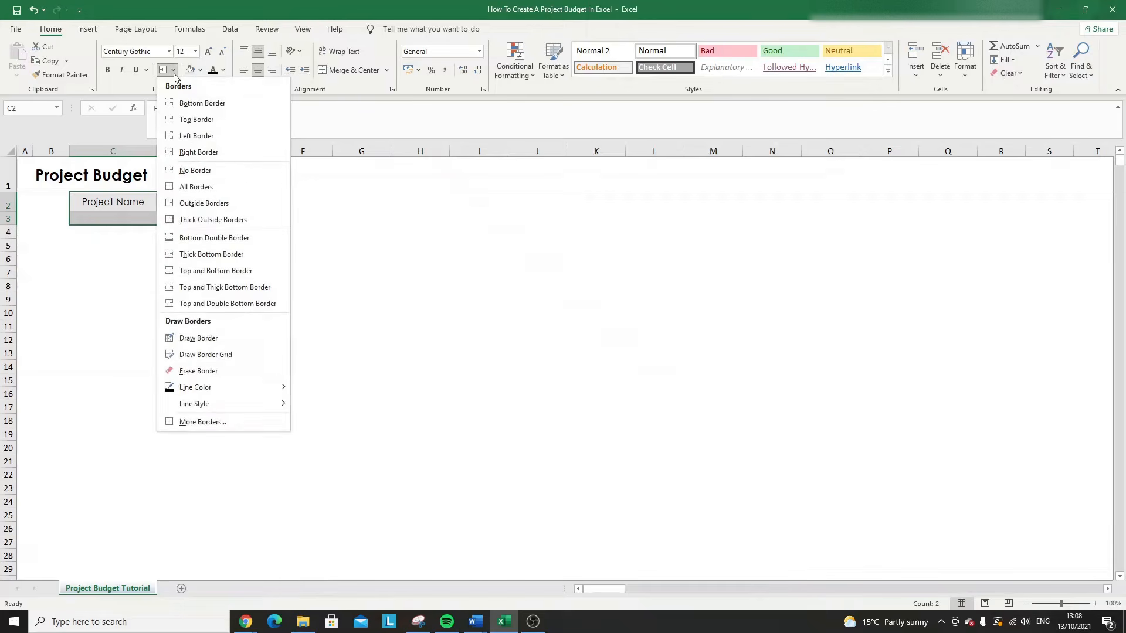
pyautogui.click(233, 188)
pyautogui.click(419, 272)
pyautogui.moveTo(156, 152); pyautogui.dragTo(181, 151)
pyautogui.click(147, 218)
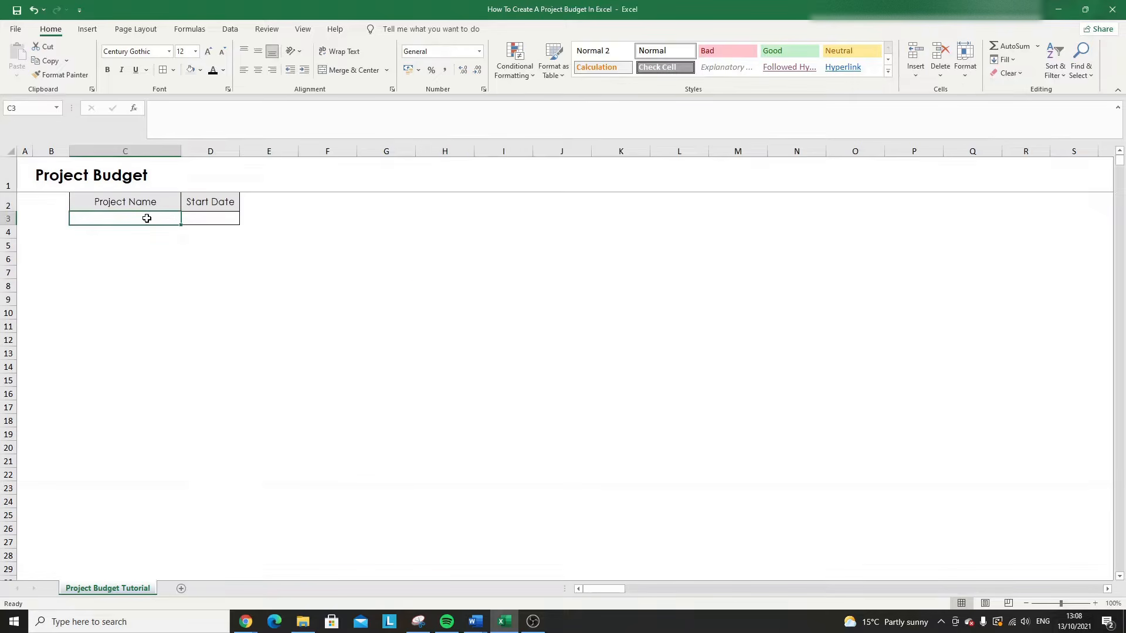
# - Enter the header Task in cell B6 and fill the cell with light grey
pyautogui.click(117, 240)
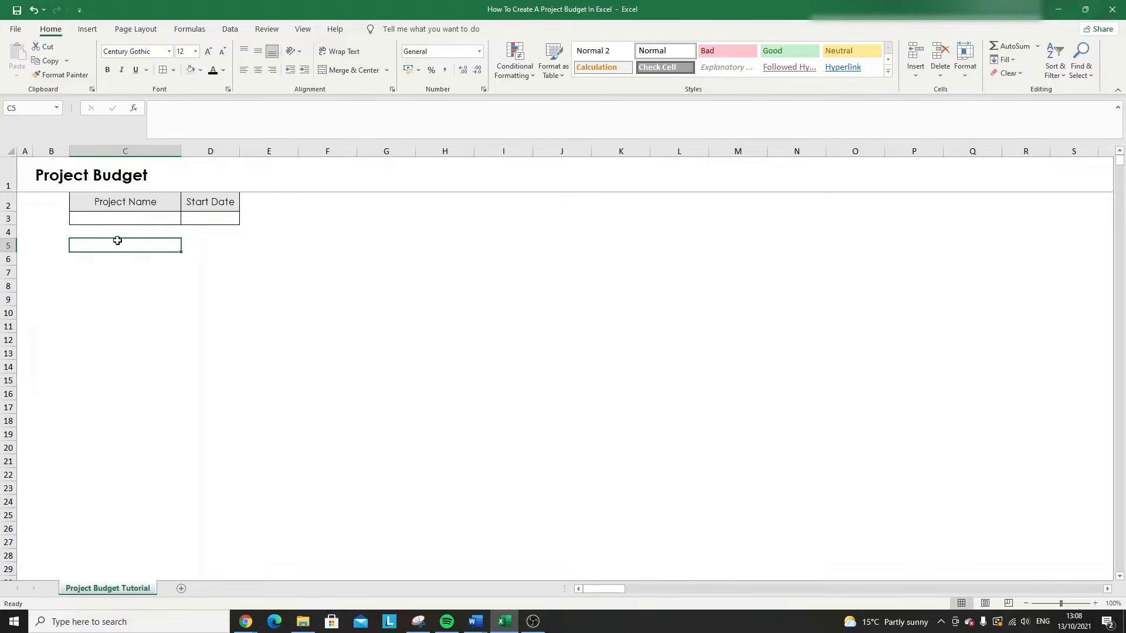
pyautogui.press('Left')
pyautogui.press('Down')
pyautogui.write('Task')
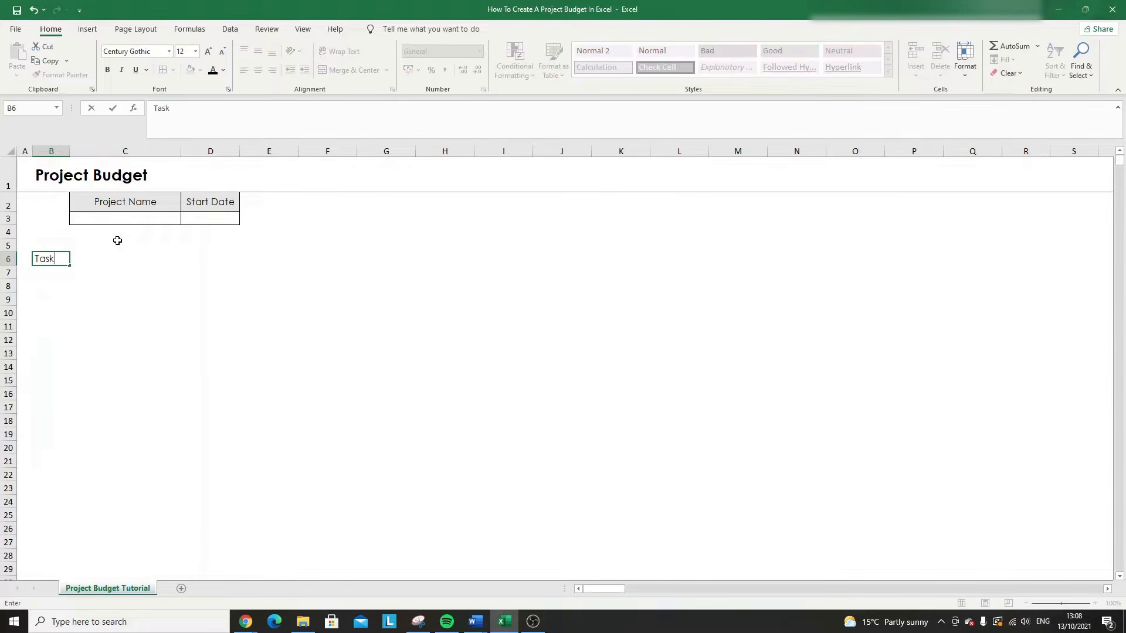
pyautogui.press('Return')
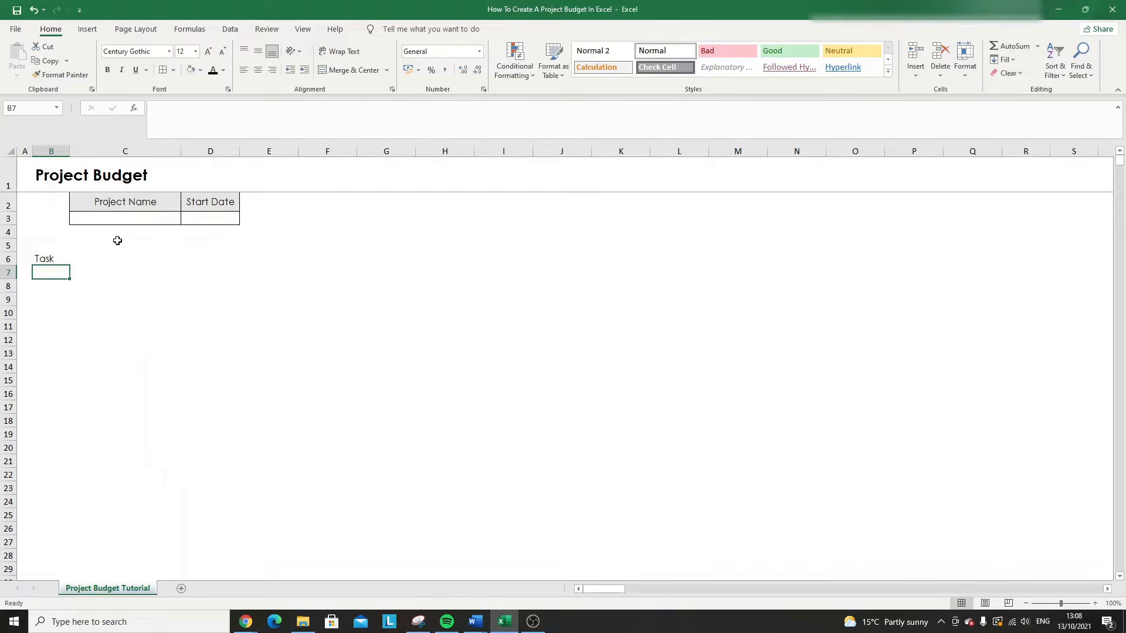
pyautogui.click(38, 261)
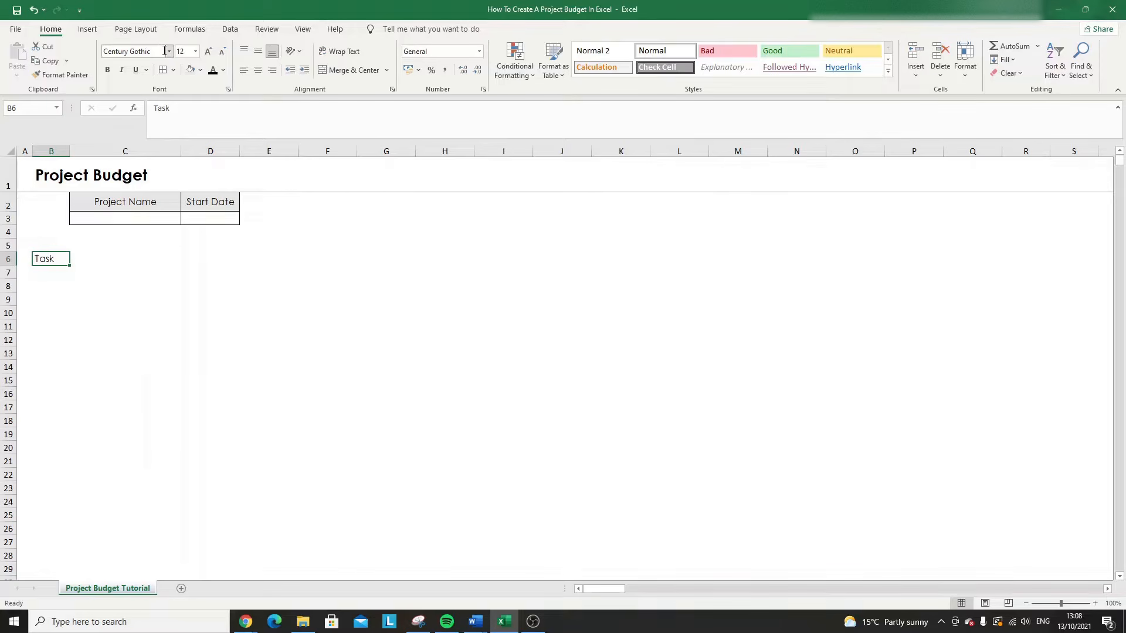
# - Enter the header Description in cell C6 and fill the cell with light grey
pyautogui.press('Right')
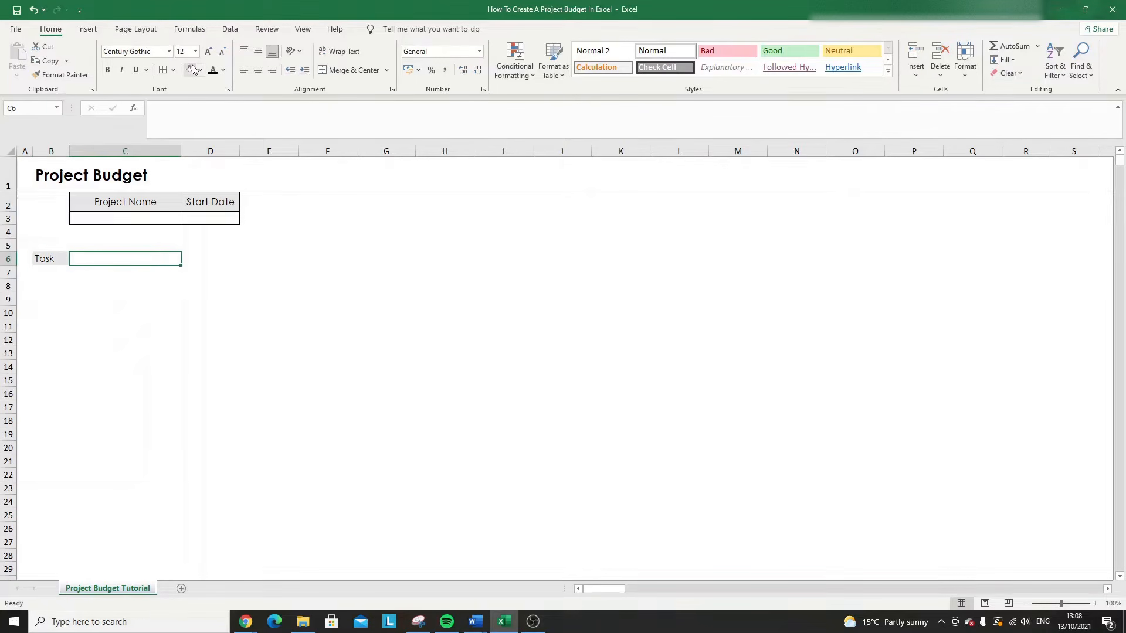
pyautogui.write('Description')
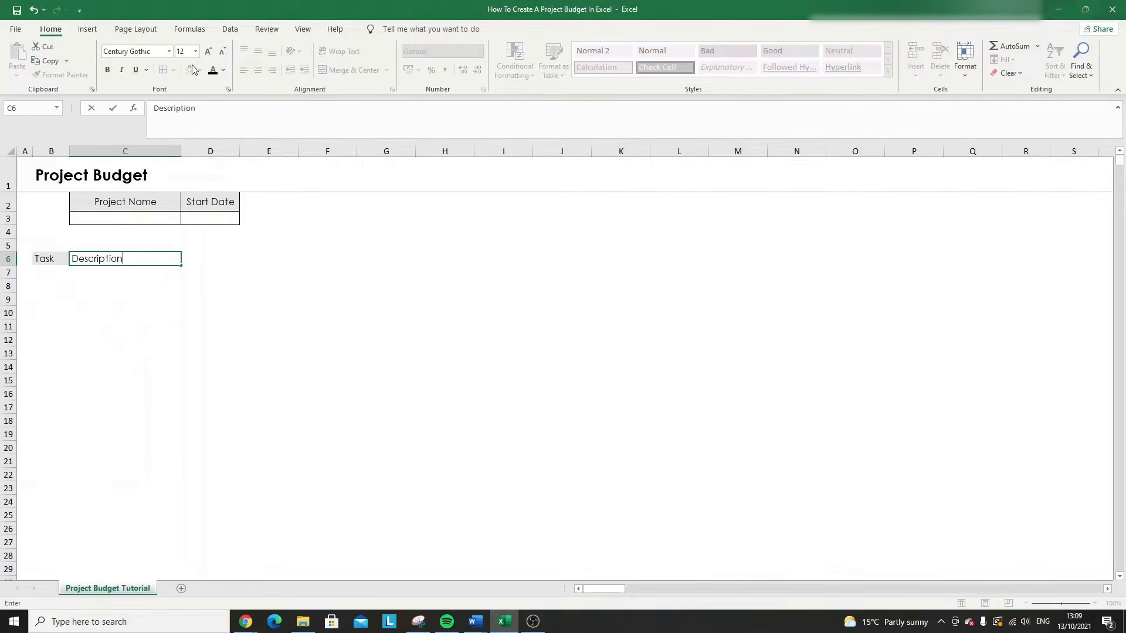
pyautogui.press('Return')
pyautogui.press('Return')
pyautogui.press('Up')
pyautogui.press('Up')
pyautogui.click(193, 69)
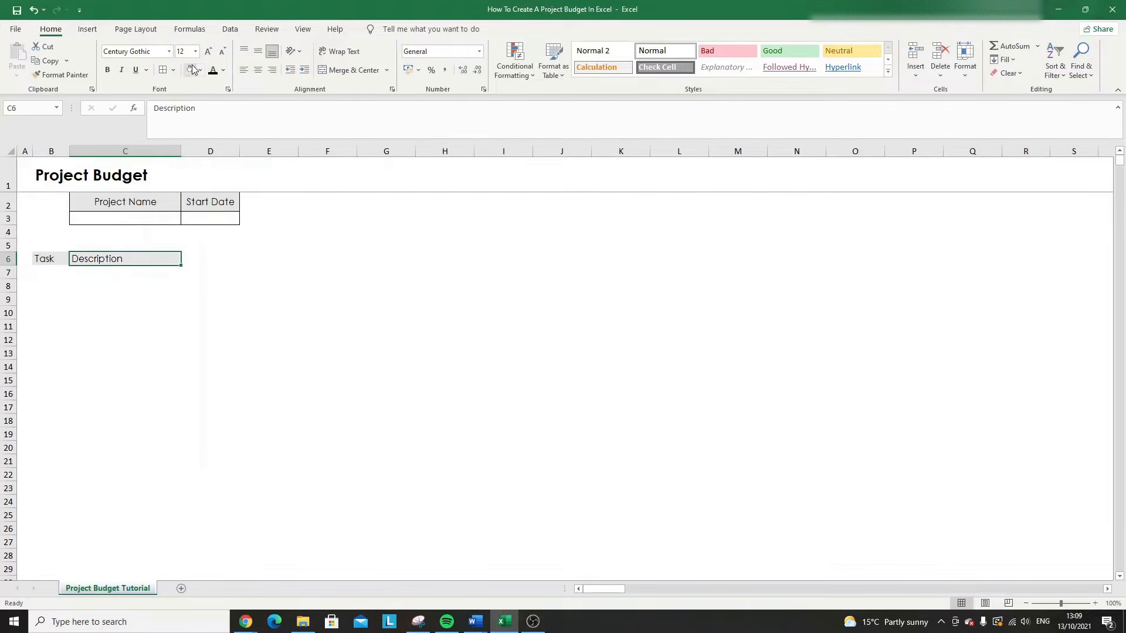
# - Enter the header Status in cell D6 and fill the cell with light grey
pyautogui.press('Right')
pyautogui.write('Status')
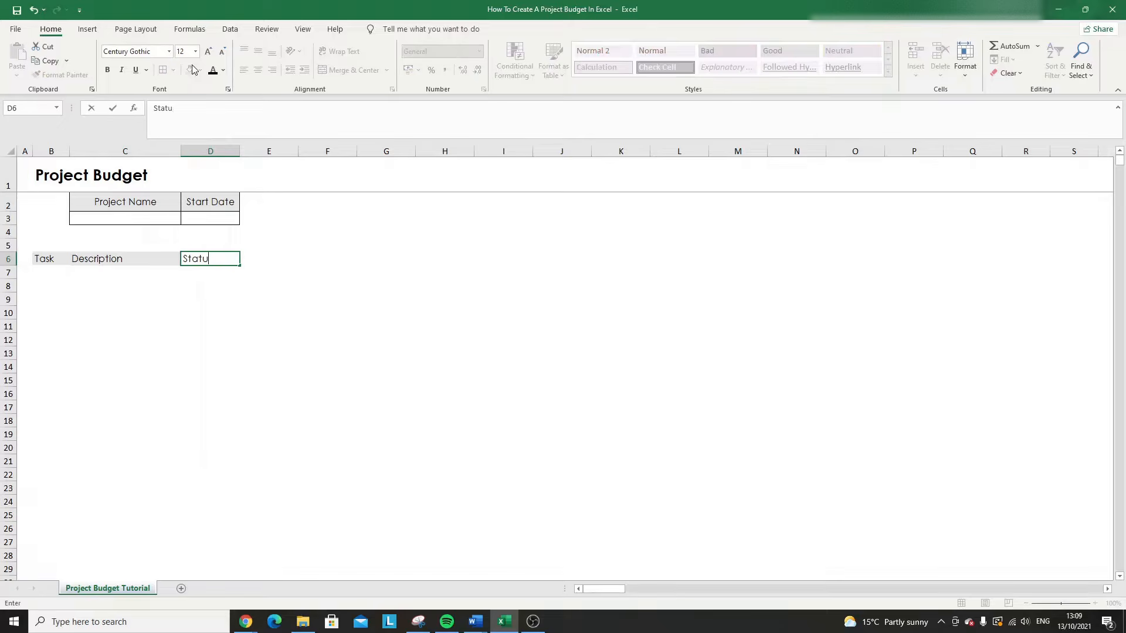
pyautogui.press('Return')
pyautogui.press('Up')
pyautogui.click(194, 70)
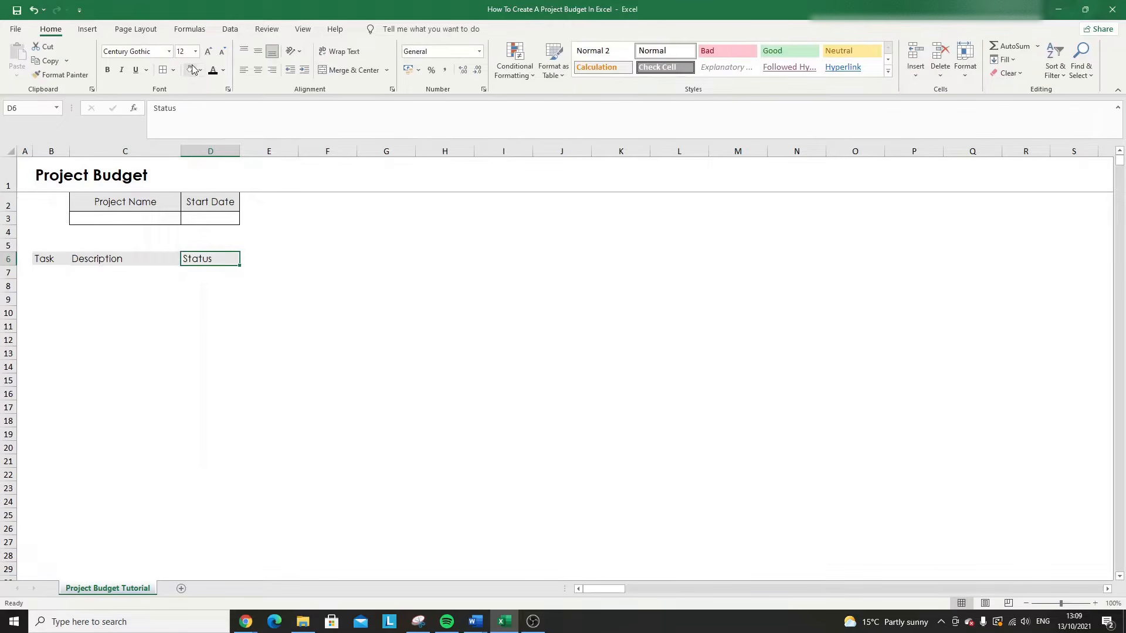
# - Enter the header Start Date in cell E6 and fill the cell with light grey
pyautogui.press('Right')
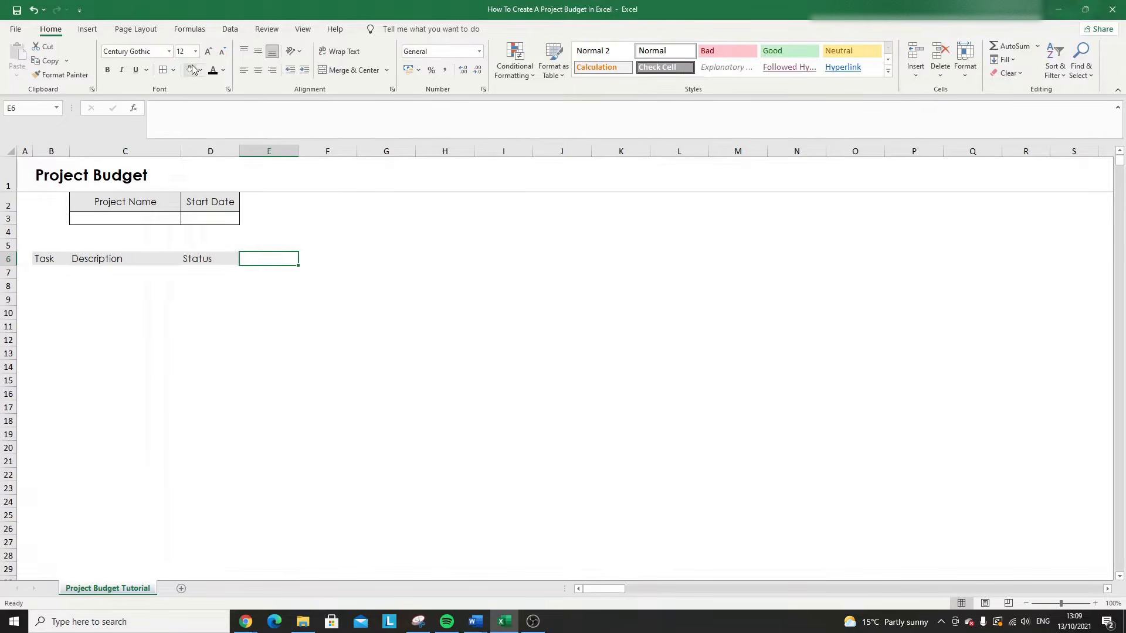
pyautogui.write('Start')
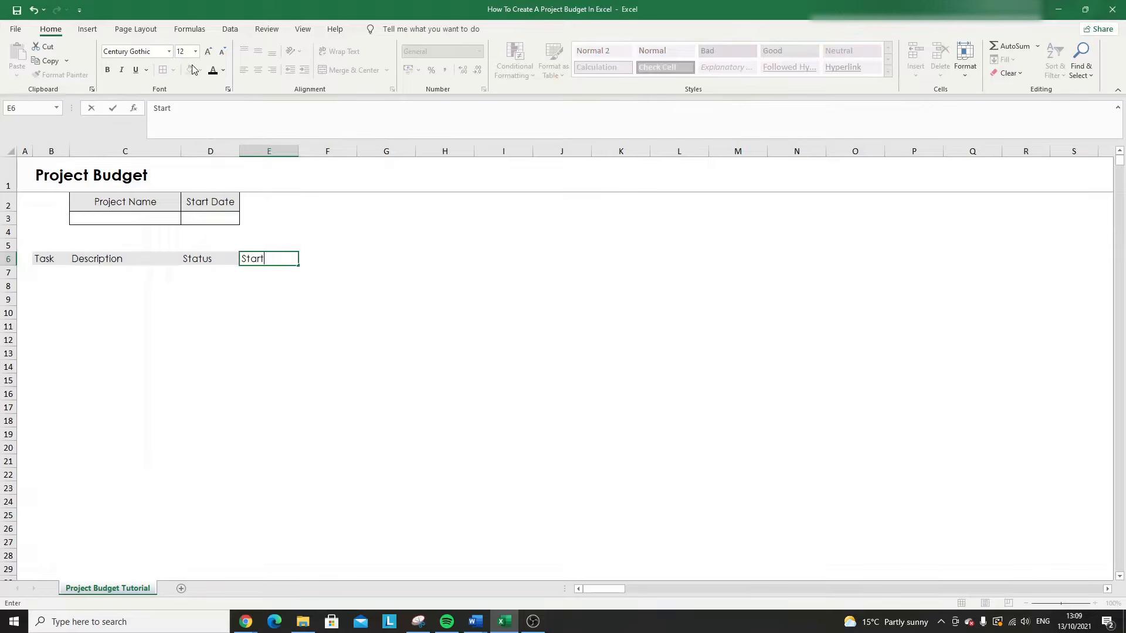
pyautogui.write(' Date')
pyautogui.press('Return')
pyautogui.press('Up')
pyautogui.click(192, 69)
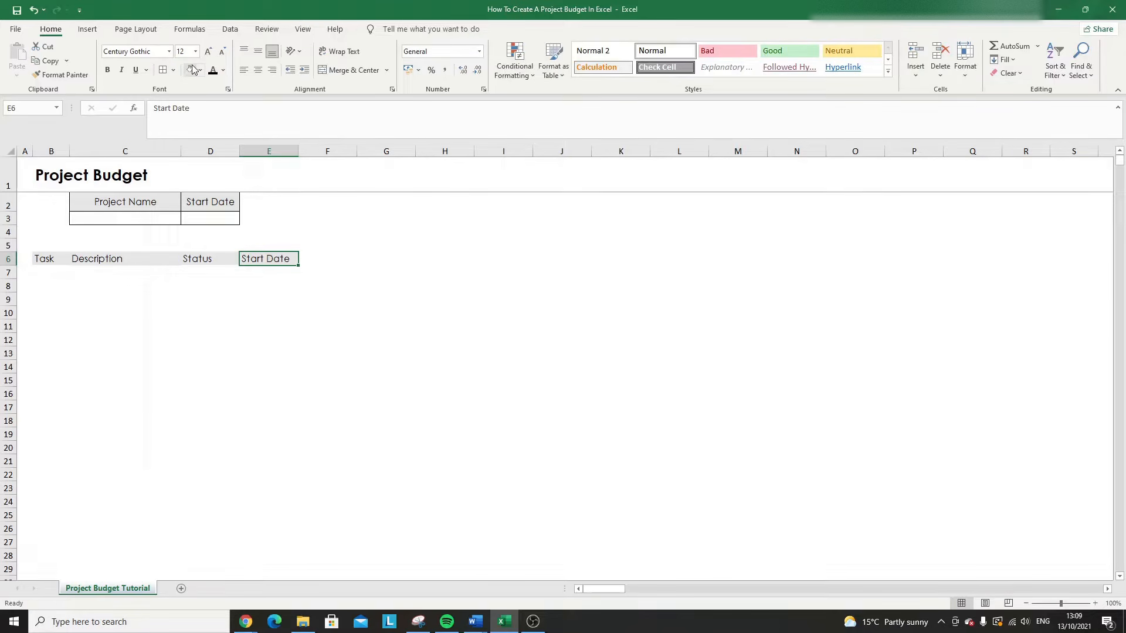
# - Change the header in cell E6 to Planned Start Date and fit column E to its text
pyautogui.click(202, 107)
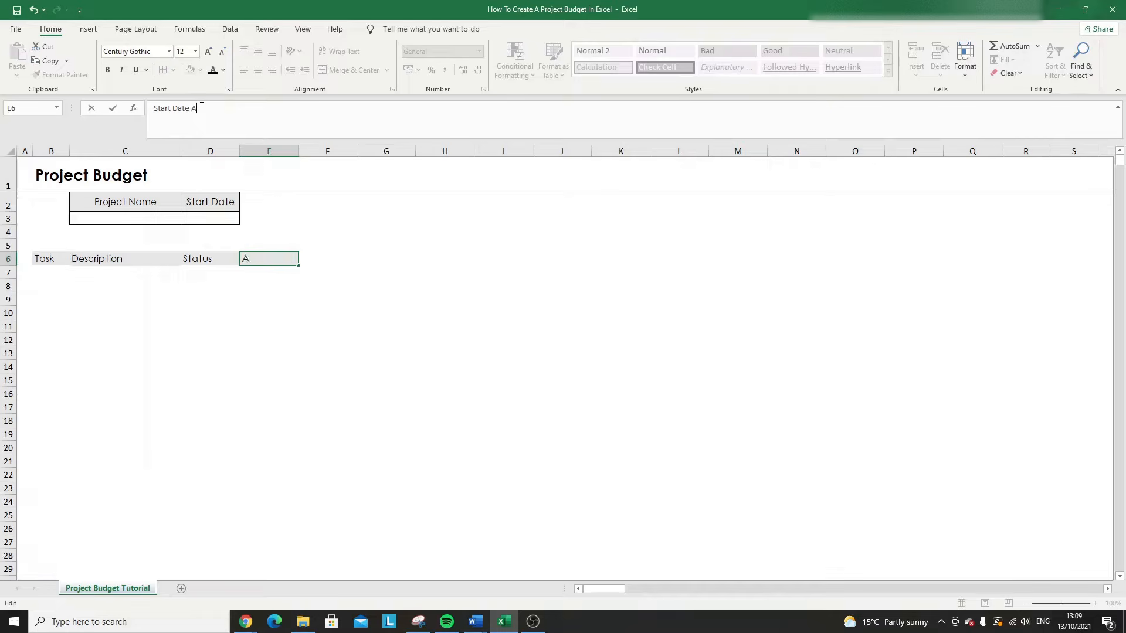
pyautogui.write('P')
pyautogui.press('BackSpace')
pyautogui.press('BackSpace')
pyautogui.press('BackSpace')
pyautogui.press('BackSpace')
pyautogui.press('BackSpace')
pyautogui.press('BackSpace')
pyautogui.press('BackSpace')
pyautogui.press('BackSpace')
pyautogui.press('BackSpace')
pyautogui.press('BackSpace')
pyautogui.write('Planned Start Date')
pyautogui.hotkey('ctrl', 'Return')
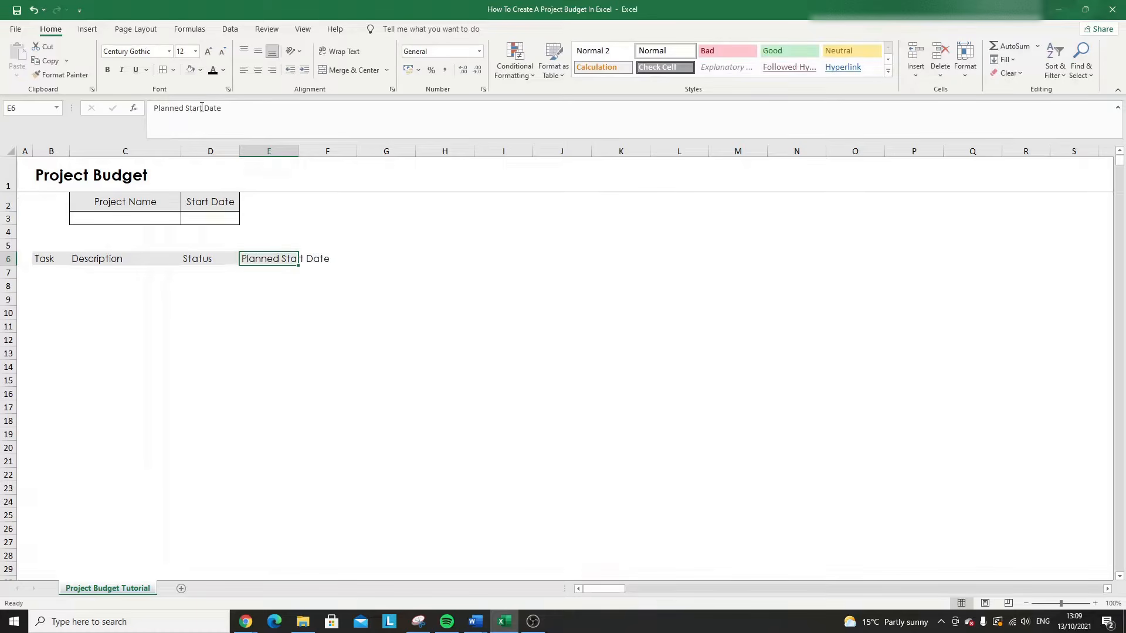
pyautogui.press('Right')
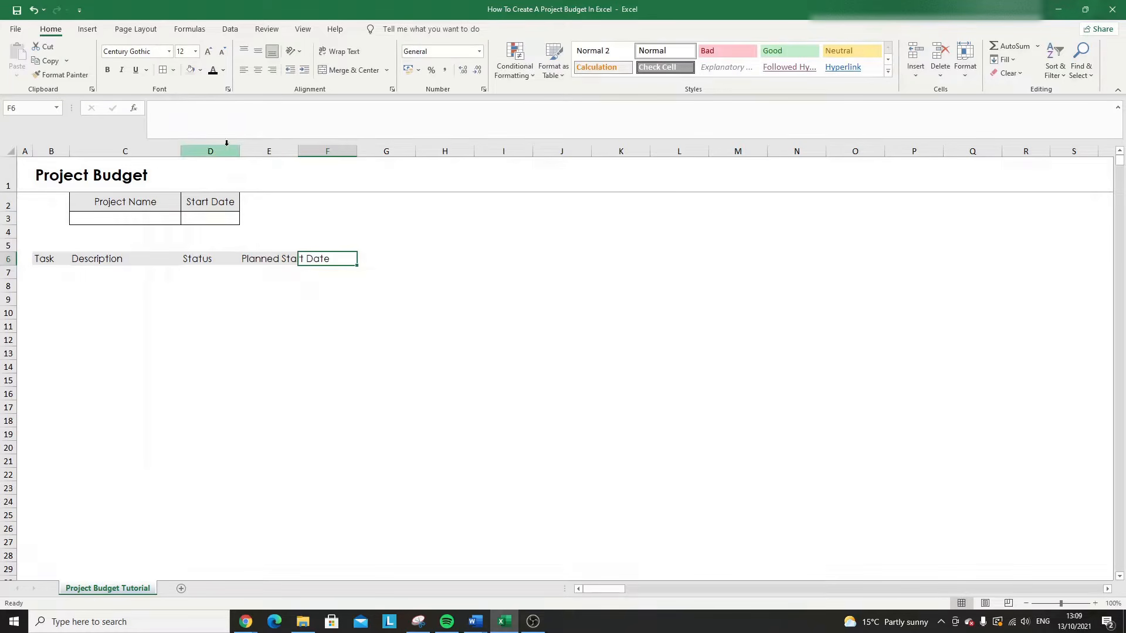
pyautogui.doubleClick(298, 149)
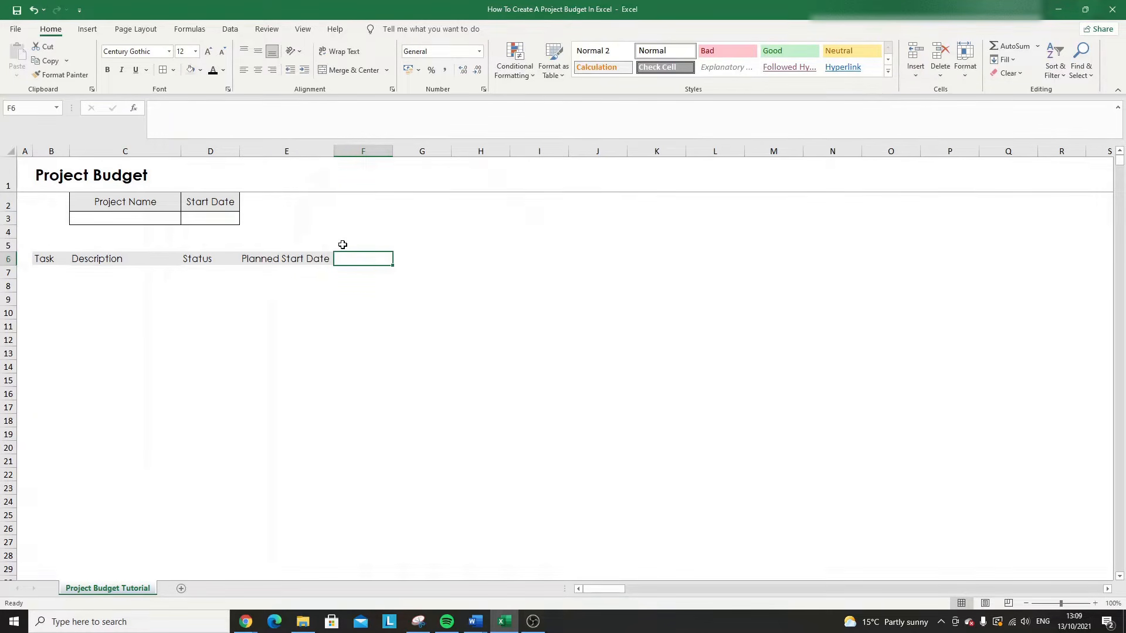
pyautogui.write('Planned')
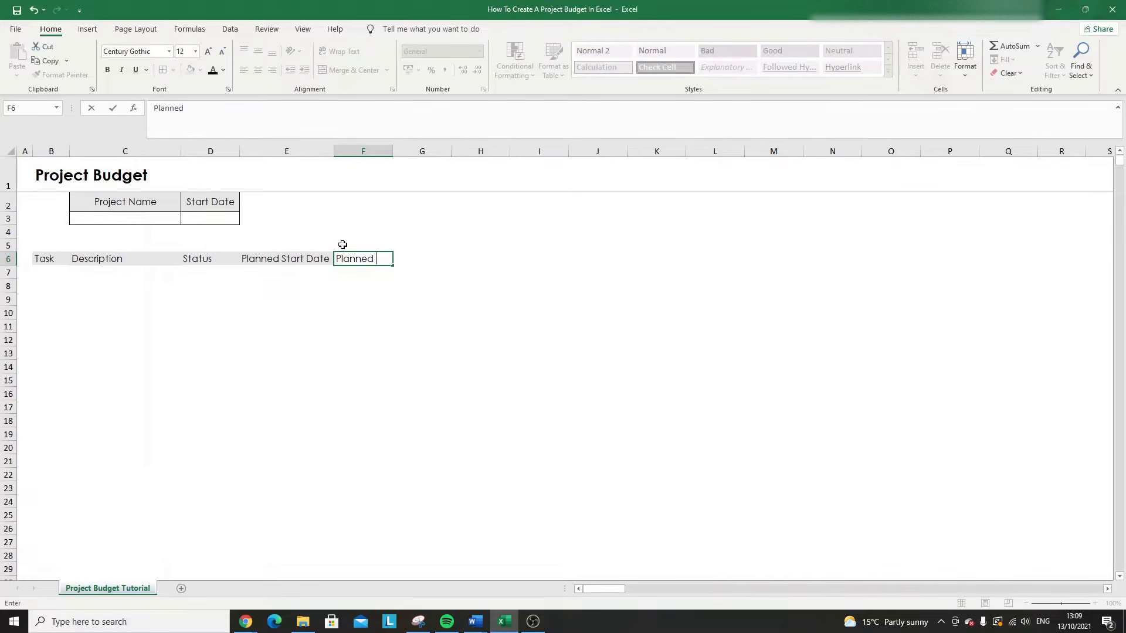
pyautogui.press('BackSpace')
pyautogui.press('BackSpace')
pyautogui.press('BackSpace')
pyautogui.press('BackSpace')
pyautogui.press('BackSpace')
pyautogui.press('BackSpace')
pyautogui.press('BackSpace')
pyautogui.press('BackSpace')
# - Enter the header Actual Planned End Date in cell F6 and fit column F to its text
pyautogui.write('Actual Planne')
pyautogui.press('BackSpace')
pyautogui.press('BackSpace')
pyautogui.press('BackSpace')
pyautogui.write('nned End Date')
pyautogui.press('Return')
pyautogui.click(346, 253)
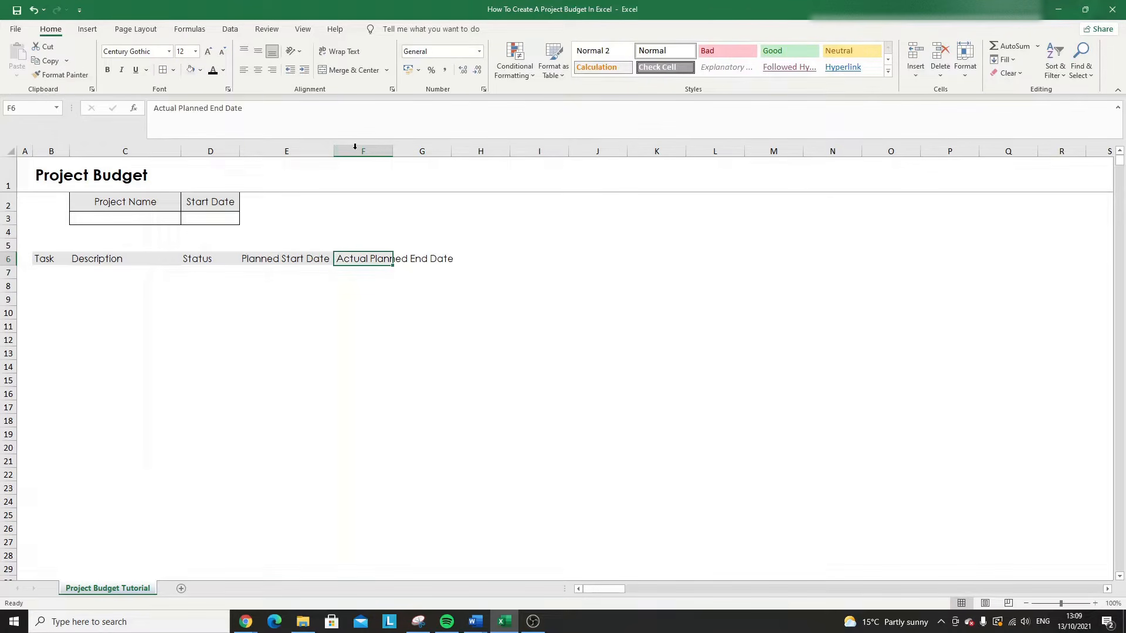
pyautogui.doubleClick(392, 151)
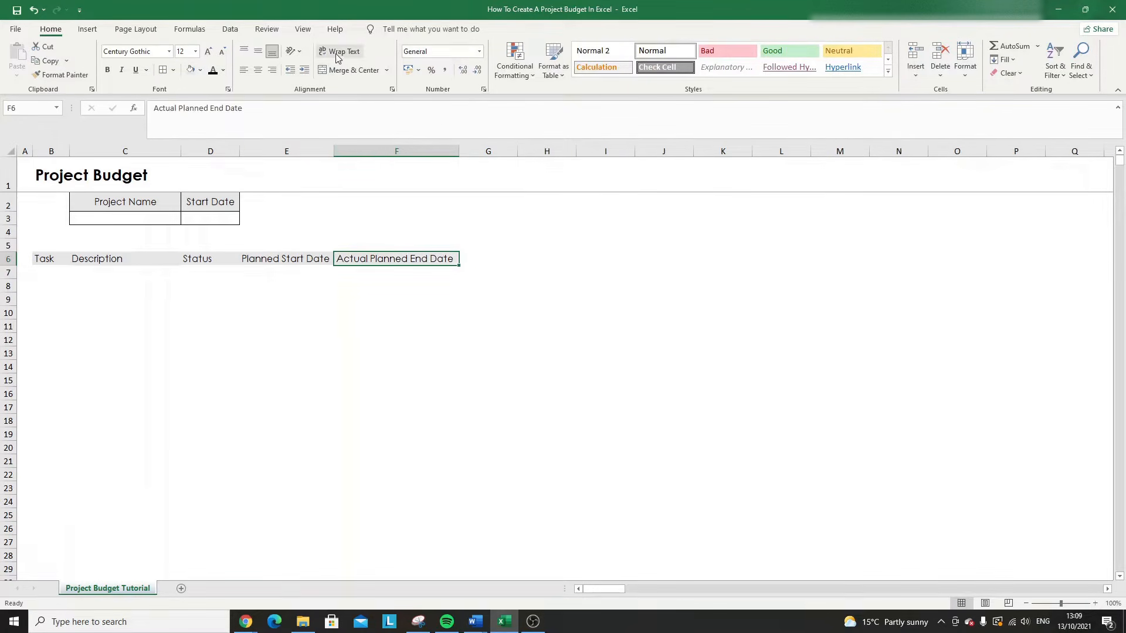
# - Wrap the text in cells E6:F6, narrowing column F and fitting the height of row 6 to the wrapped header
pyautogui.moveTo(357, 258); pyautogui.dragTo(256, 263)
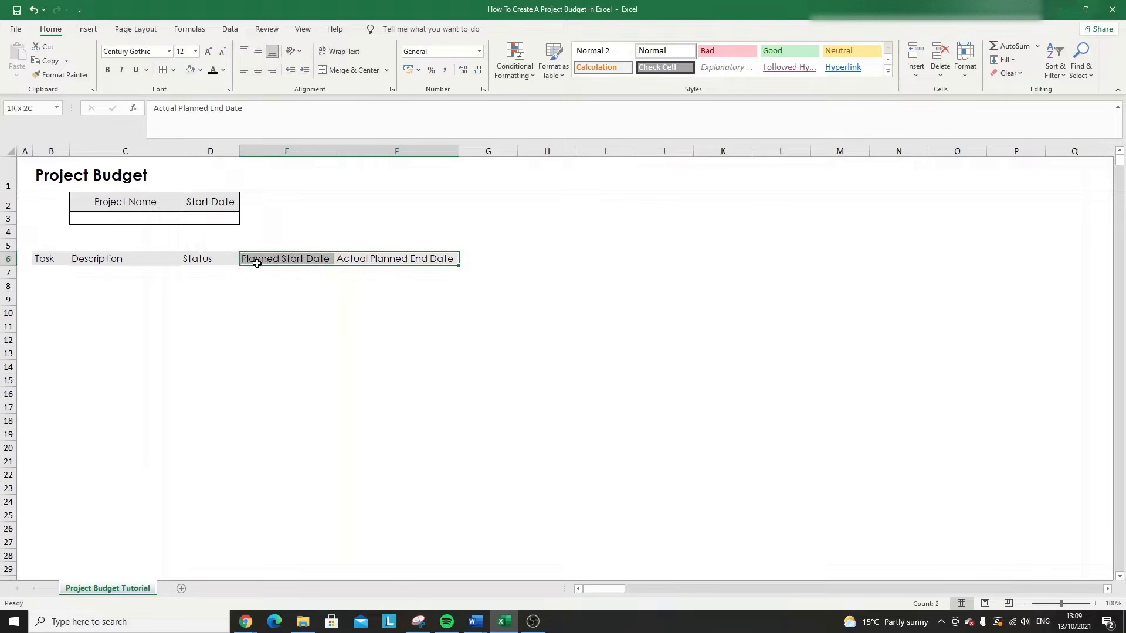
pyautogui.click(340, 51)
pyautogui.moveTo(457, 152); pyautogui.dragTo(416, 154)
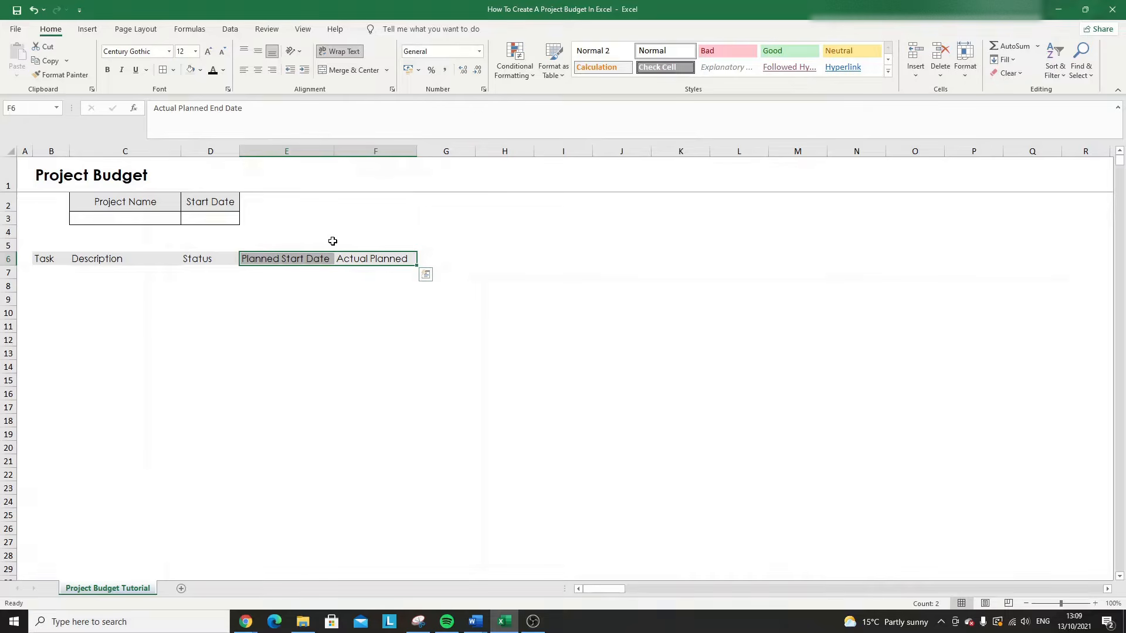
pyautogui.doubleClick(12, 265)
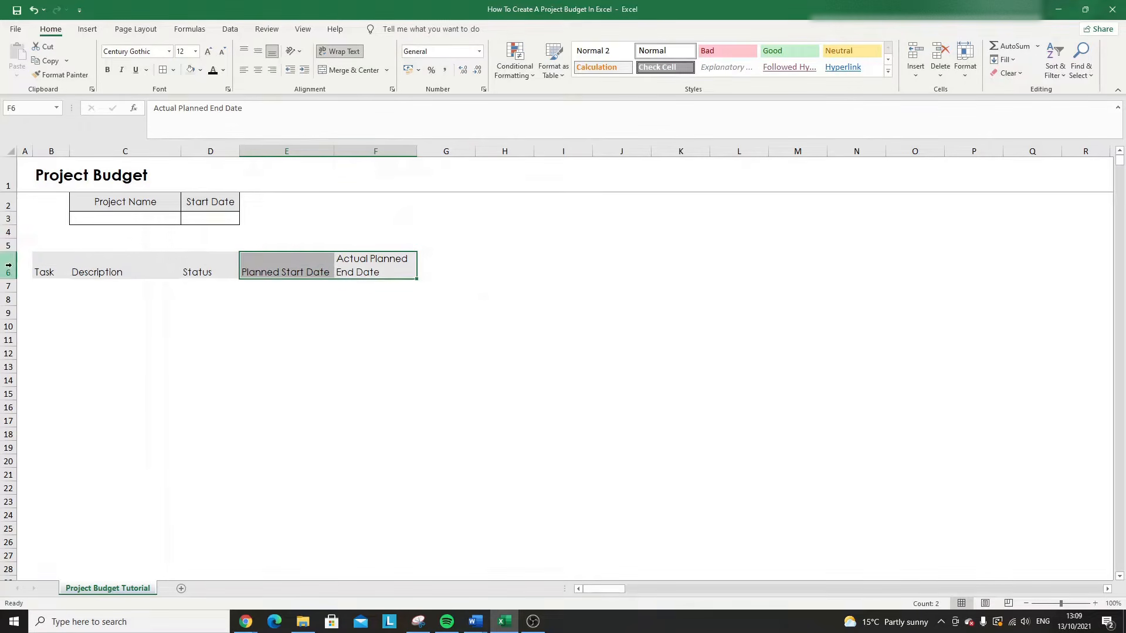
pyautogui.click(257, 288)
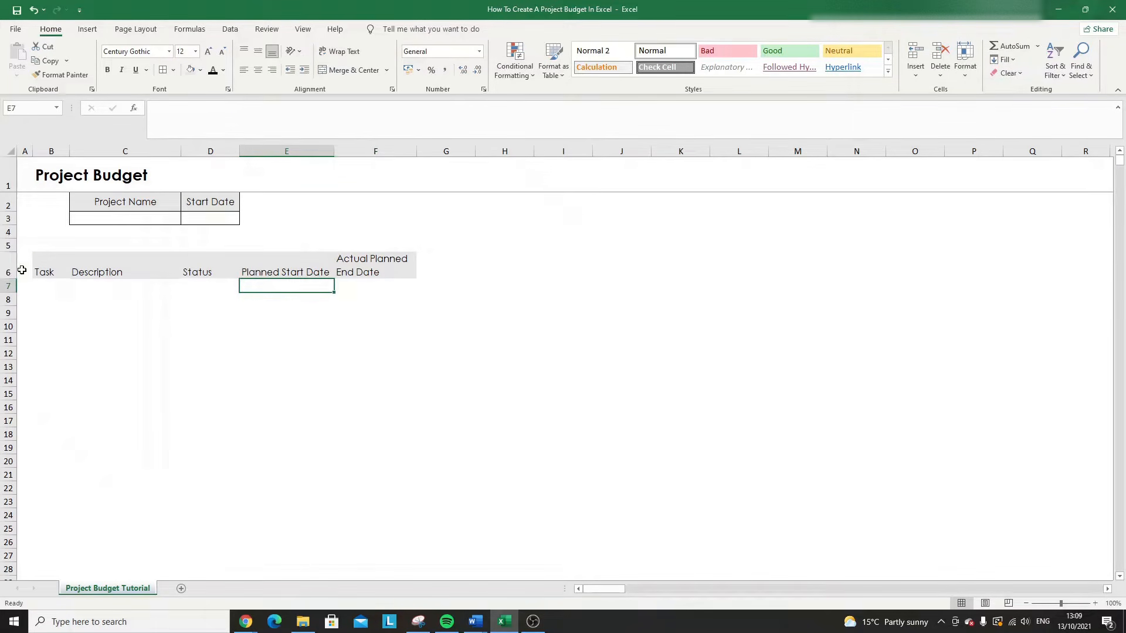
# - Centre the contents of row 6 horizontally
pyautogui.click(359, 266)
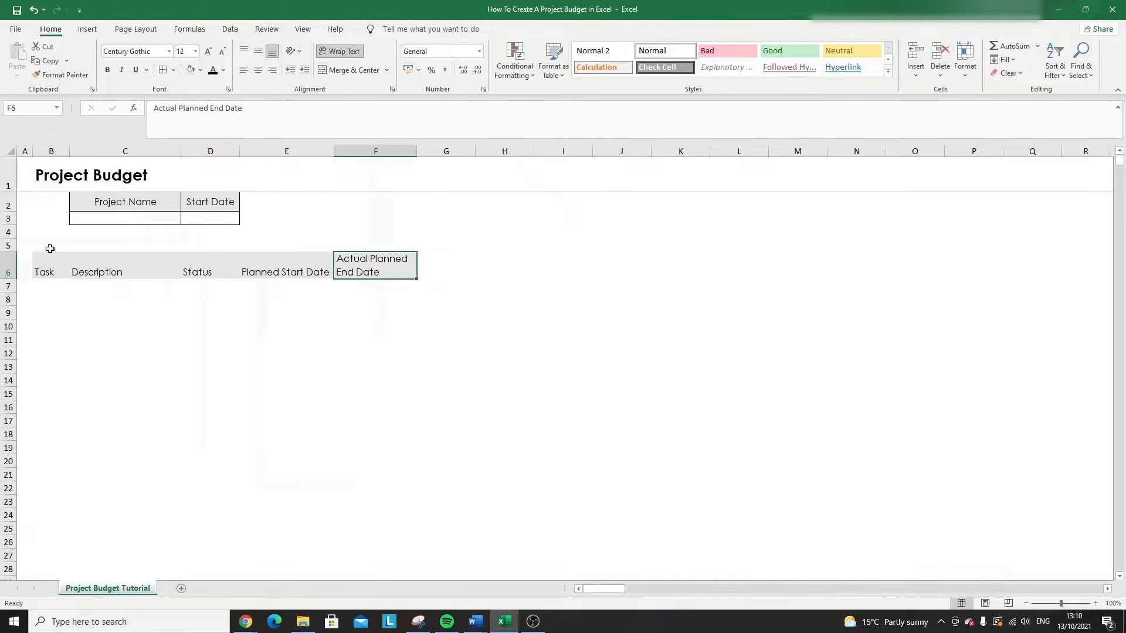
pyautogui.click(8, 265)
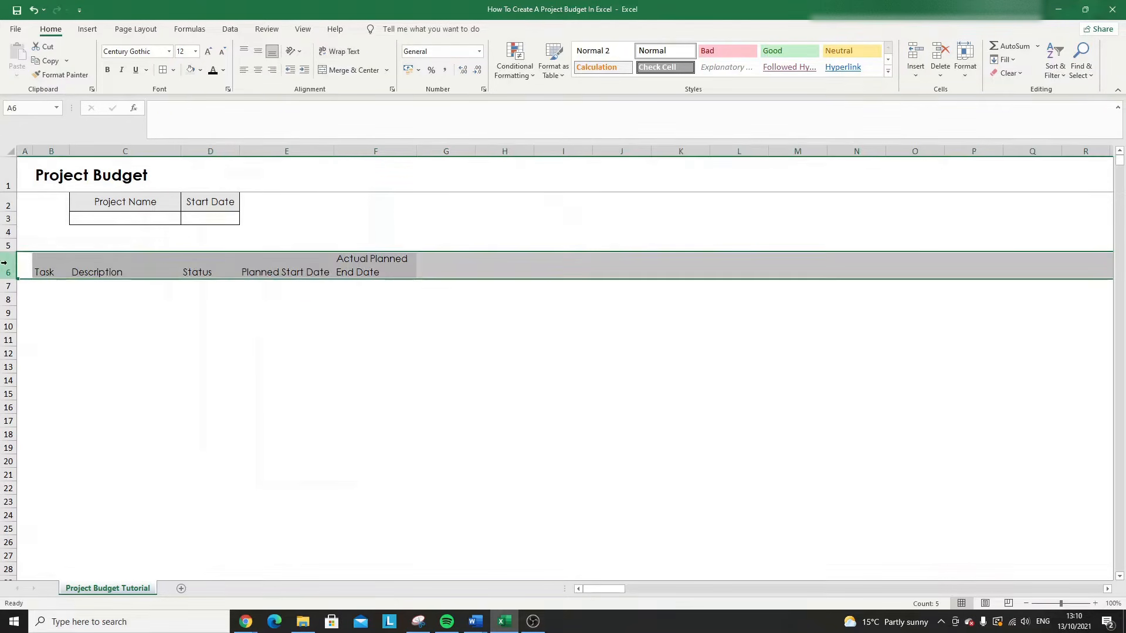
pyautogui.click(258, 70)
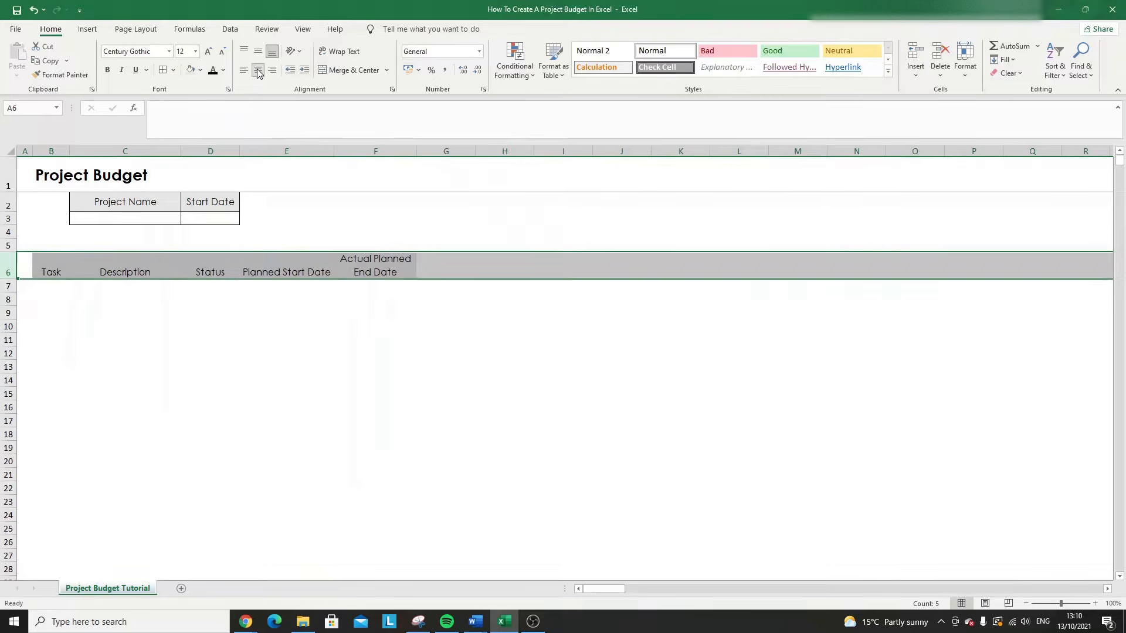
# - Change the header in cell F6 to Actual Start Date
pyautogui.click(375, 267)
pyautogui.click(431, 274)
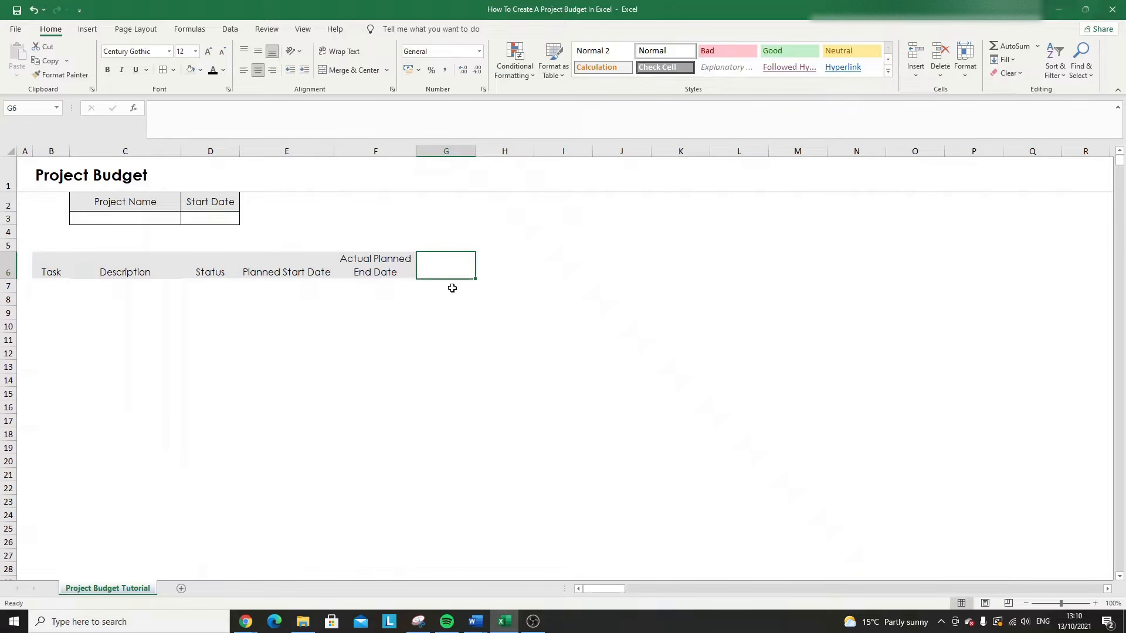
pyautogui.click(368, 275)
pyautogui.doubleClick(195, 109)
pyautogui.write('Start')
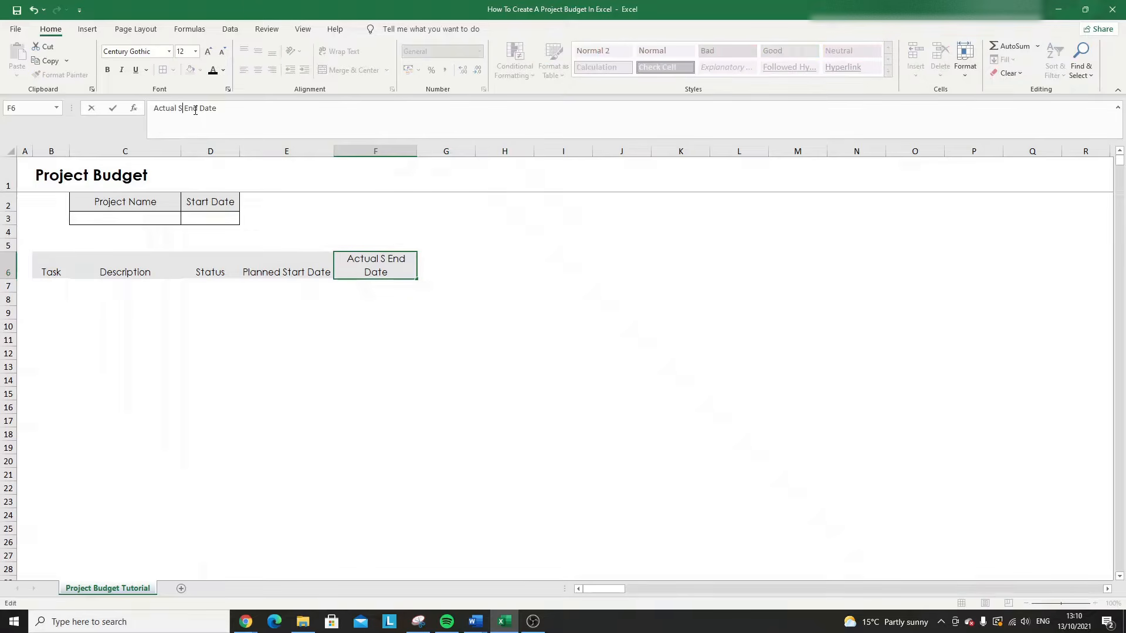
pyautogui.press('Delete')
pyautogui.press('Delete')
pyautogui.press('Delete')
pyautogui.press('Delete')
pyautogui.press('Tab')
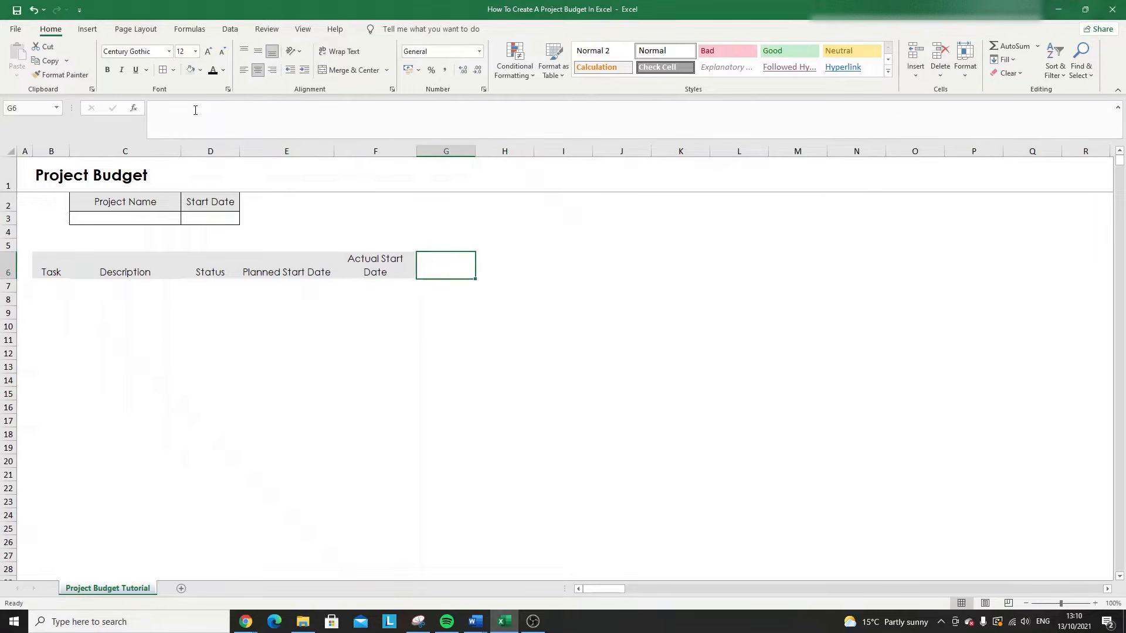
# - Enter the header End Date in cell G6 and fill the cell with light grey
pyautogui.write('End Date')
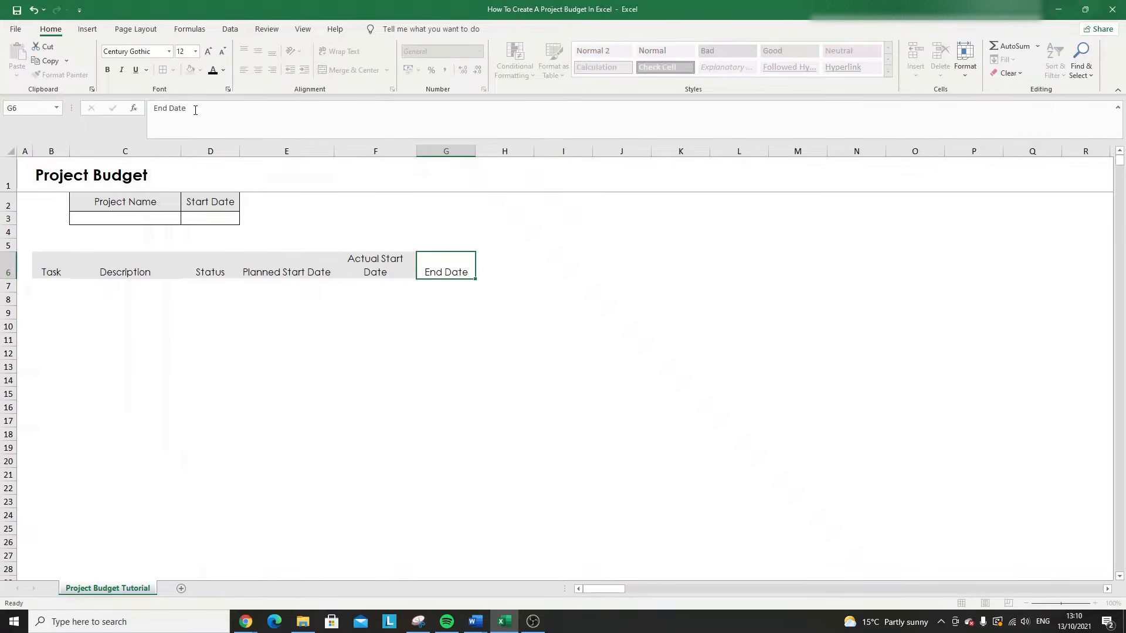
pyautogui.press('Return')
pyautogui.press('Up')
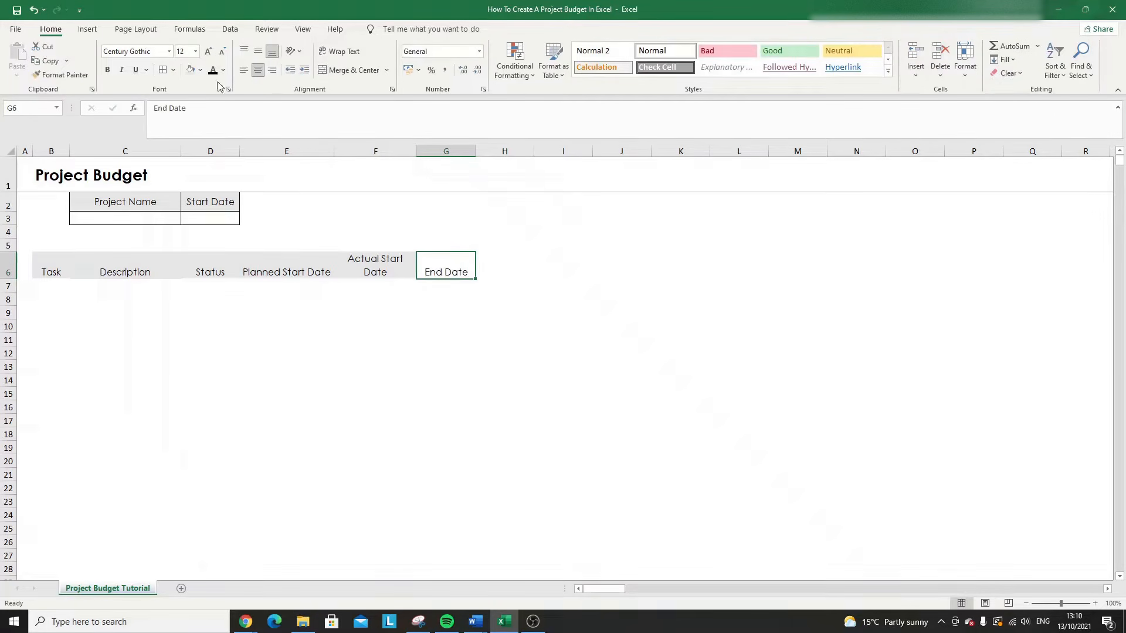
pyautogui.click(190, 70)
# - Enter the group header Labor in cell H5 and fill the cell with light grey
pyautogui.press('Tab')
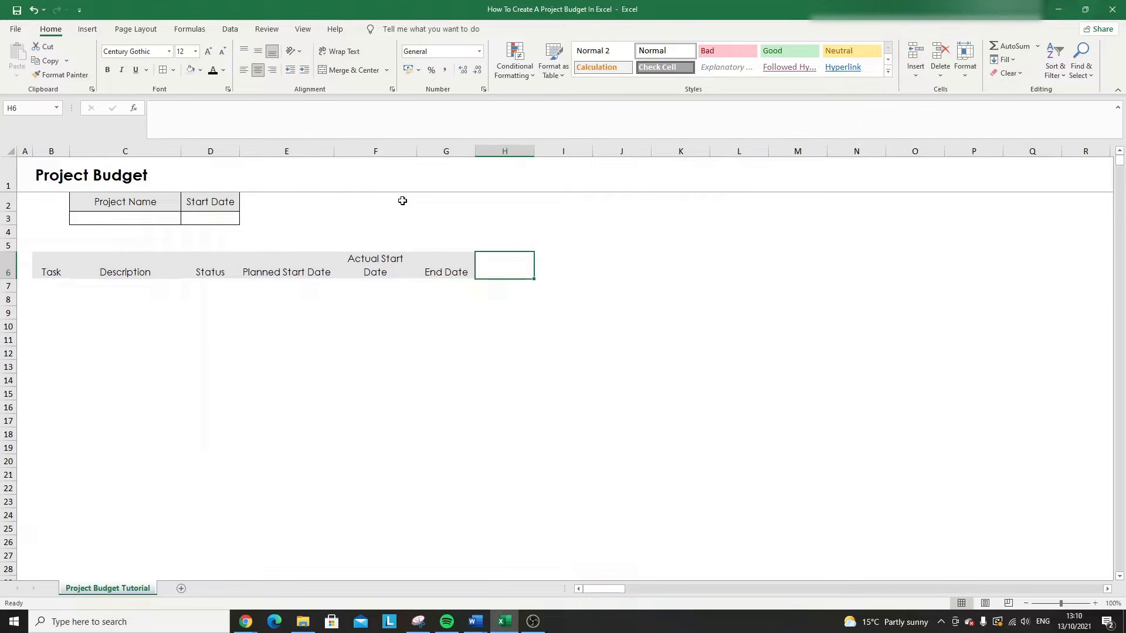
pyautogui.press('Up')
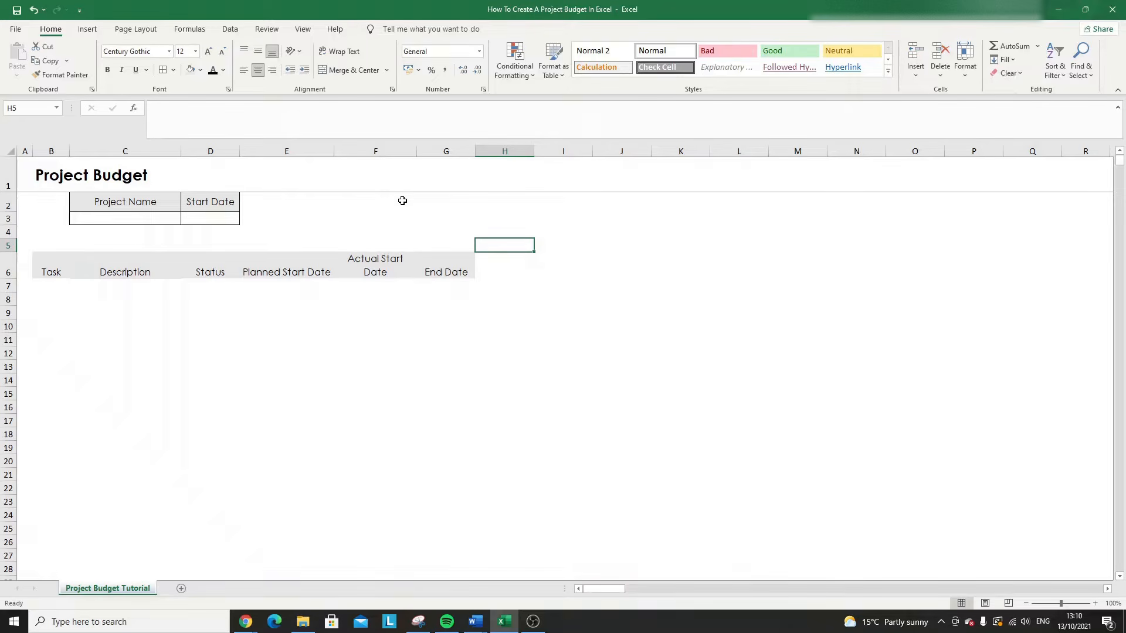
pyautogui.write('Labor')
pyautogui.press('Return')
pyautogui.press('Up')
pyautogui.click(190, 71)
# - Enter the header Hour (HR) in cell H6 and fill the cell with light grey
pyautogui.press('Down')
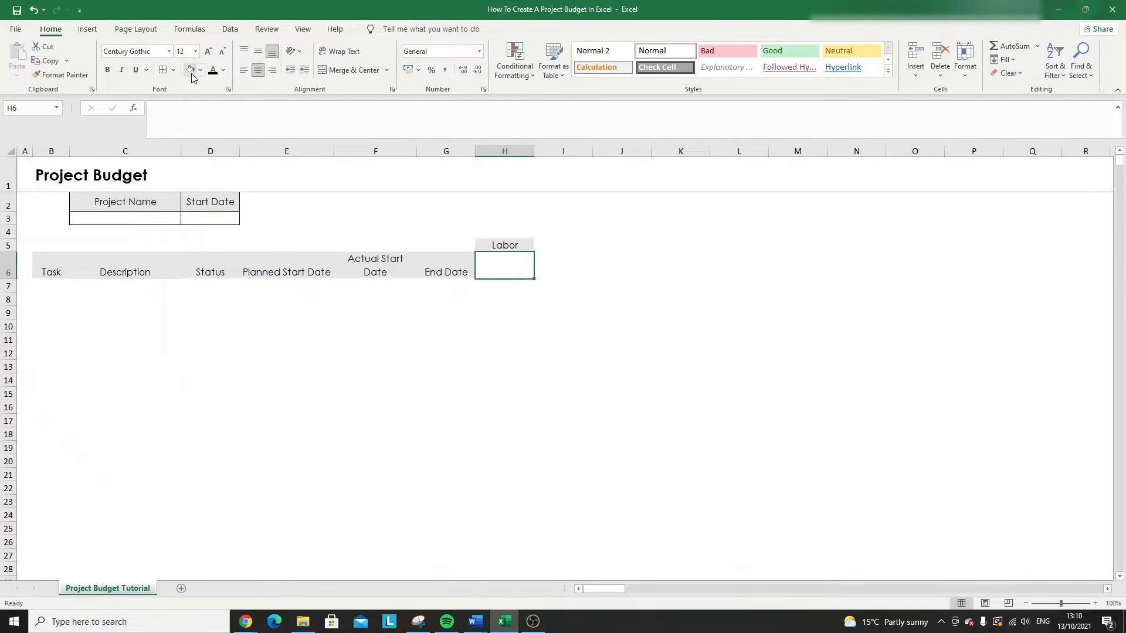
pyautogui.write('HR')
pyautogui.press('Return')
pyautogui.press('Up')
pyautogui.click(152, 107)
pyautogui.write('Hour (HR')
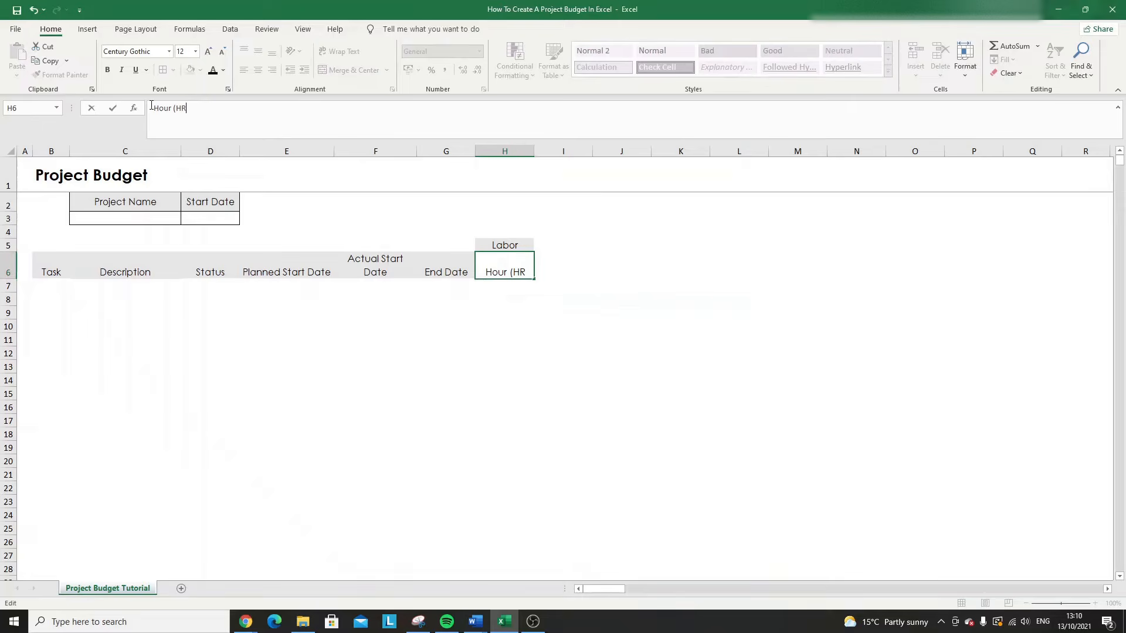
pyautogui.write(')')
pyautogui.press('Return')
pyautogui.press('Up')
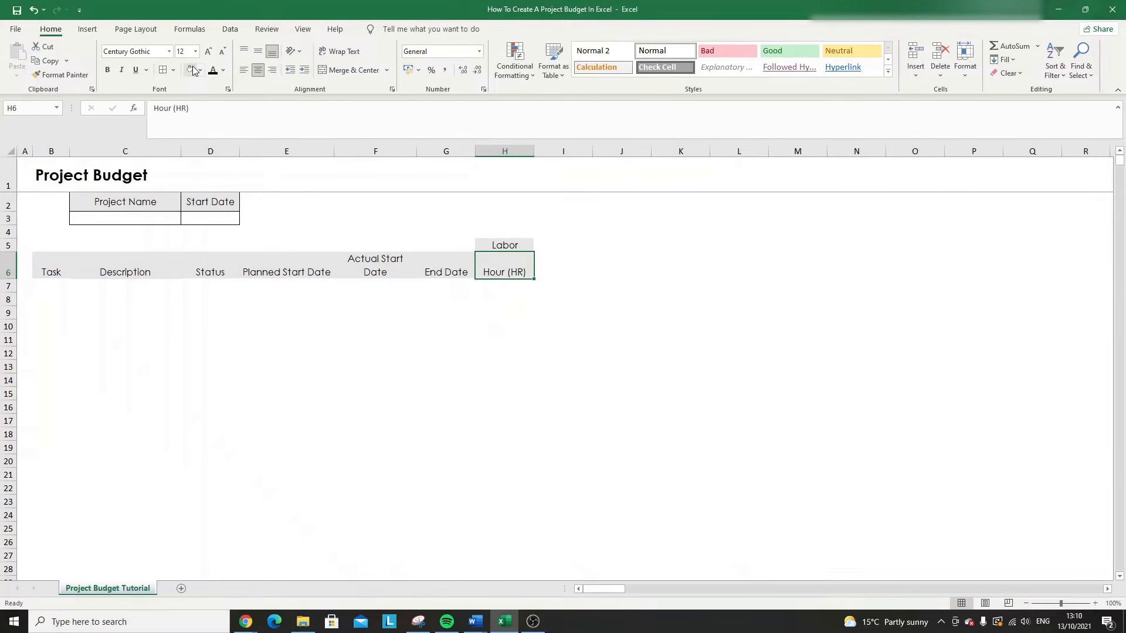
# - Enter the header $ / HR in cell I6 and fill the cell with light grey
pyautogui.press('Right')
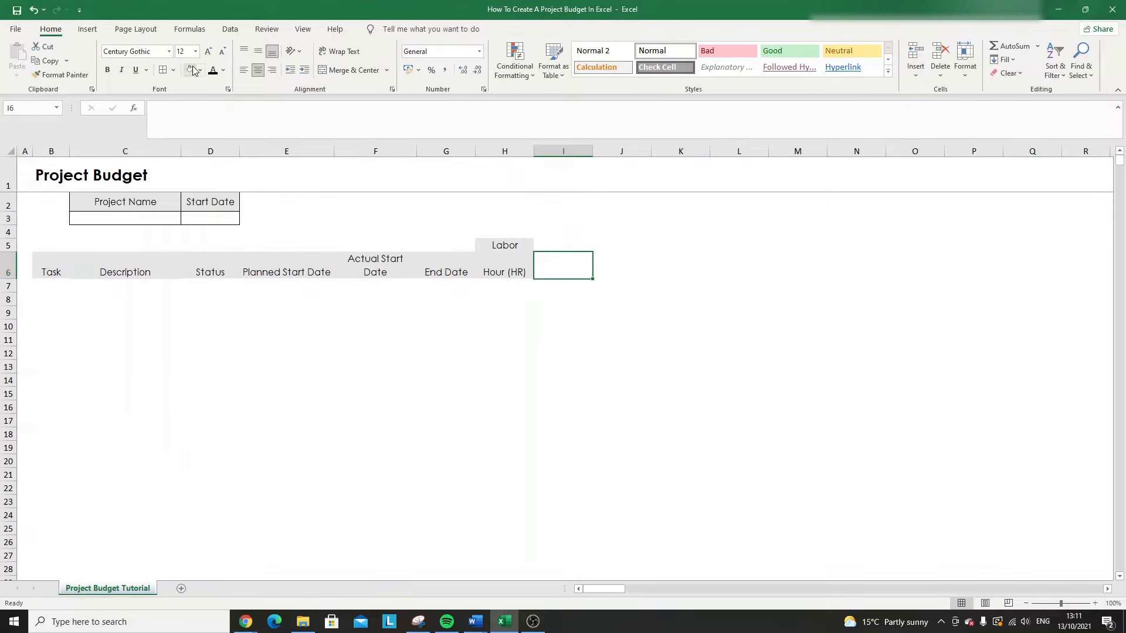
pyautogui.write('$')
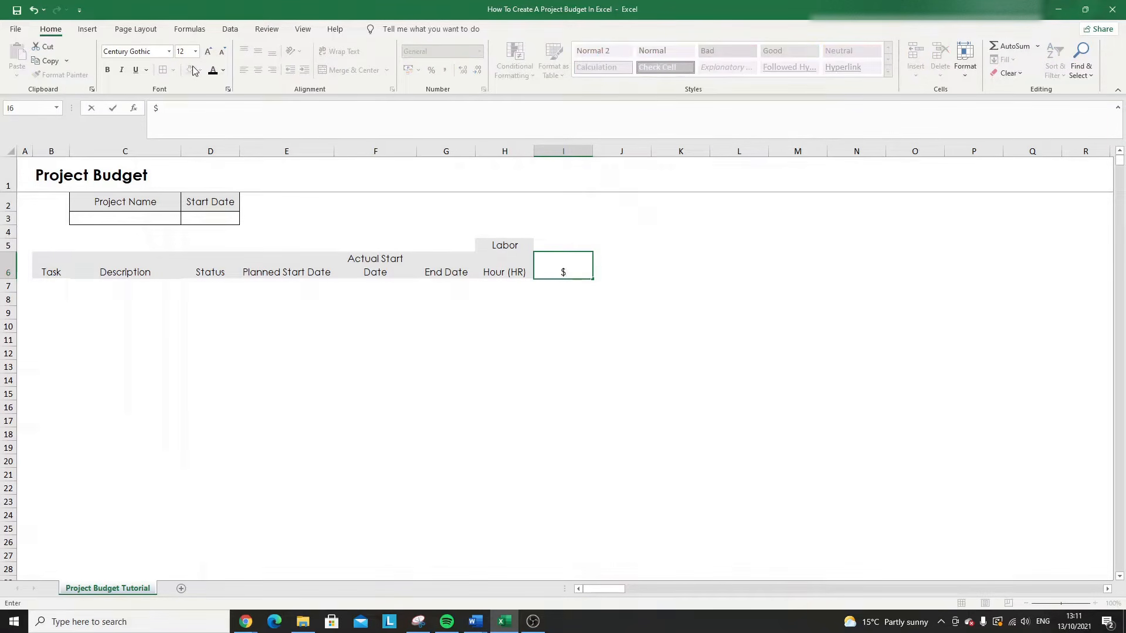
pyautogui.write(' / HR')
pyautogui.press('Return')
pyautogui.press('Up')
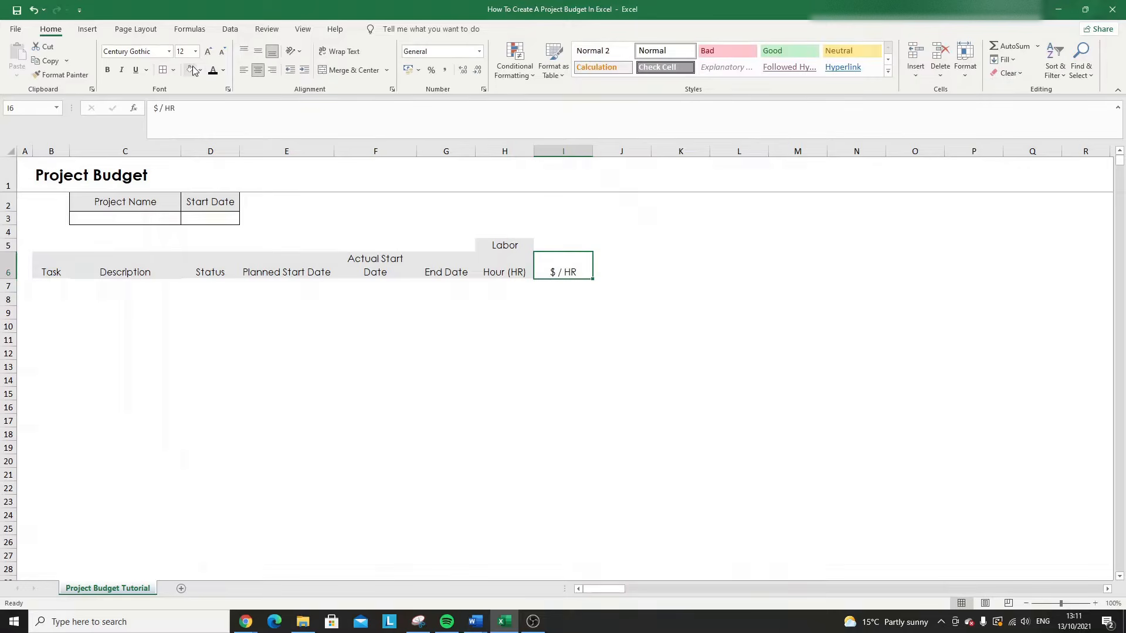
pyautogui.click(191, 71)
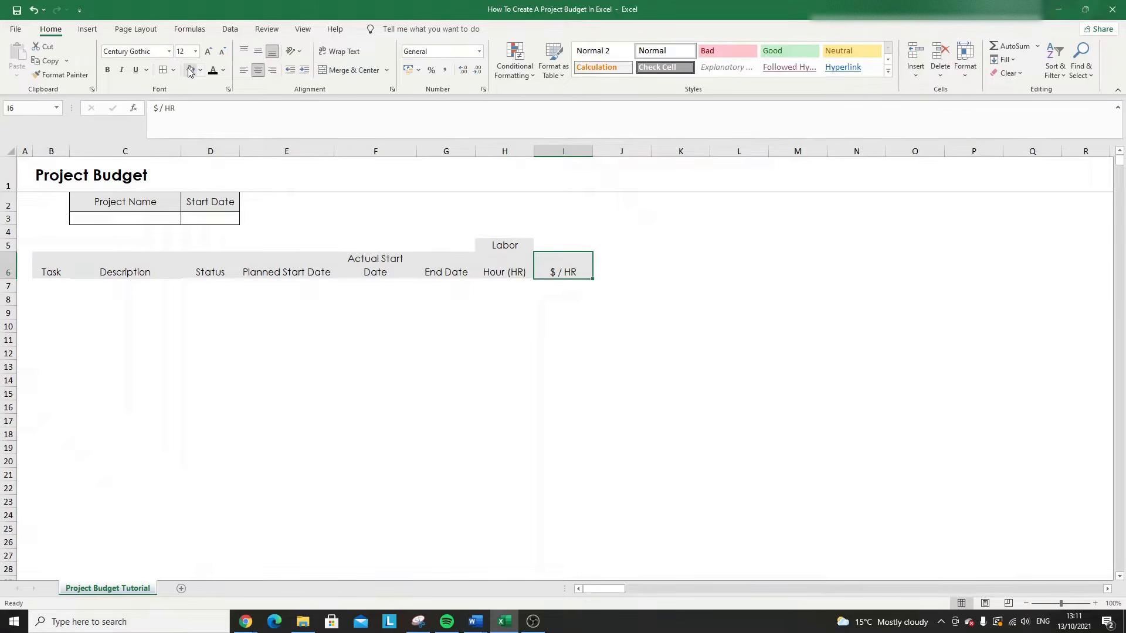
# - Enter the header Labor Total in cell J6 and fill the cell with light grey
pyautogui.press('Right')
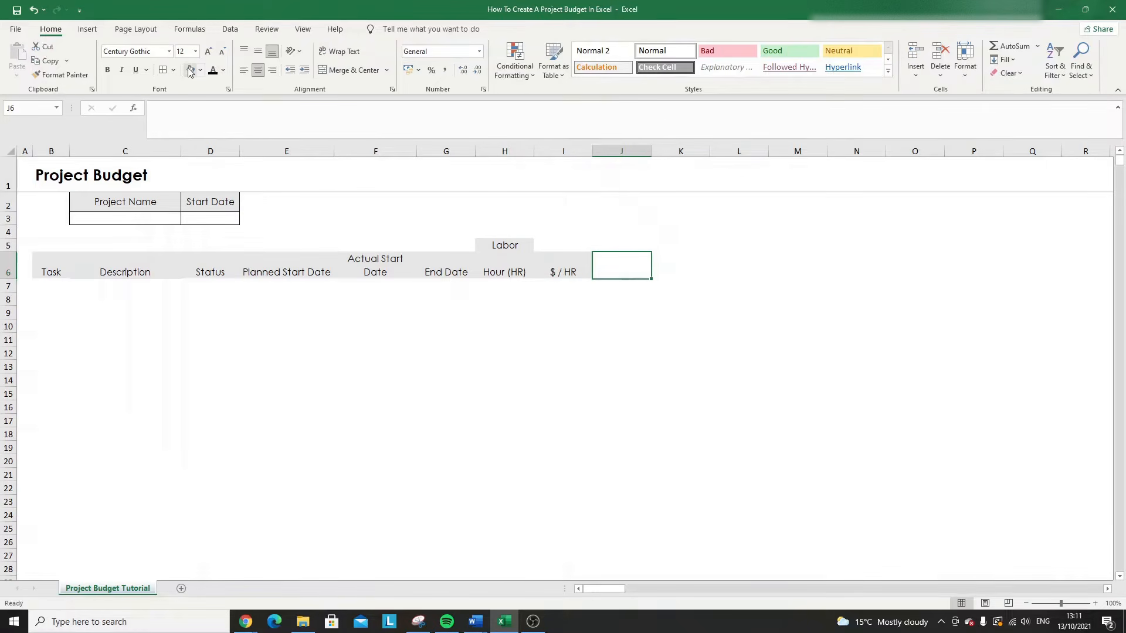
pyautogui.write('Labor Total')
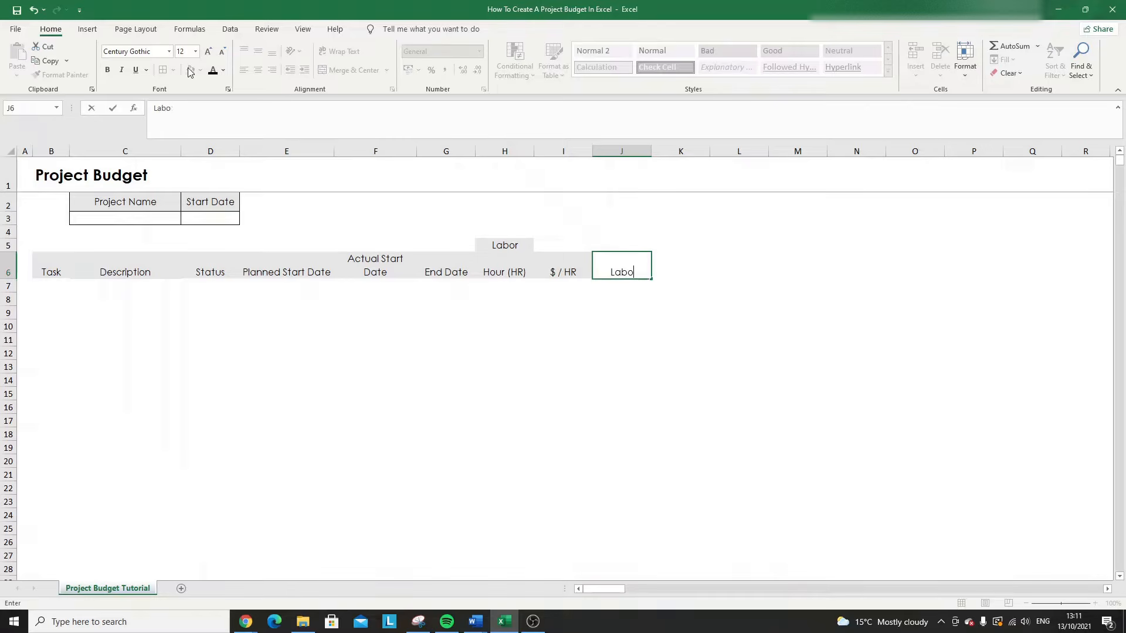
pyautogui.press('Return')
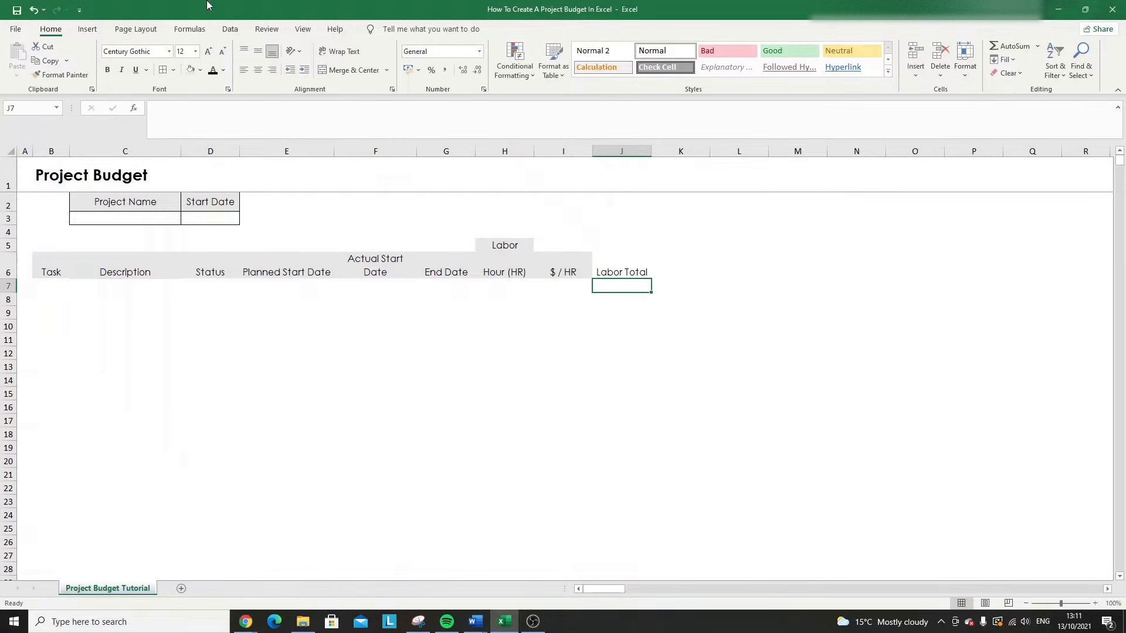
pyautogui.press('Up')
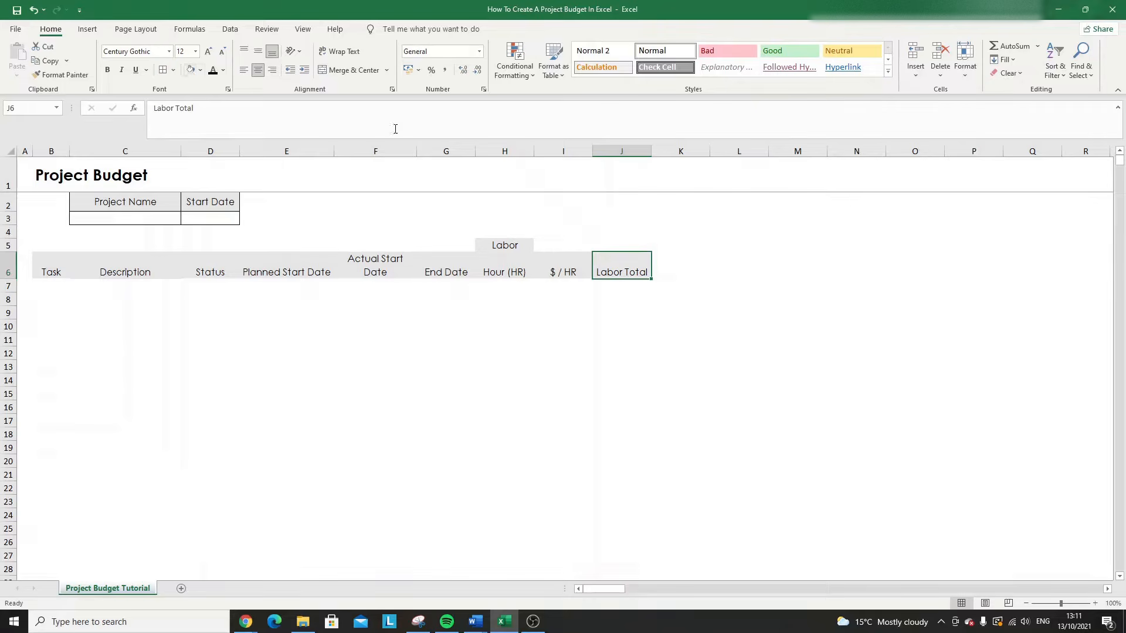
# - Fill cells I5:J5 with light grey, and enter the group header Materials in cell K5 with the same fill
pyautogui.moveTo(562, 244); pyautogui.dragTo(622, 245)
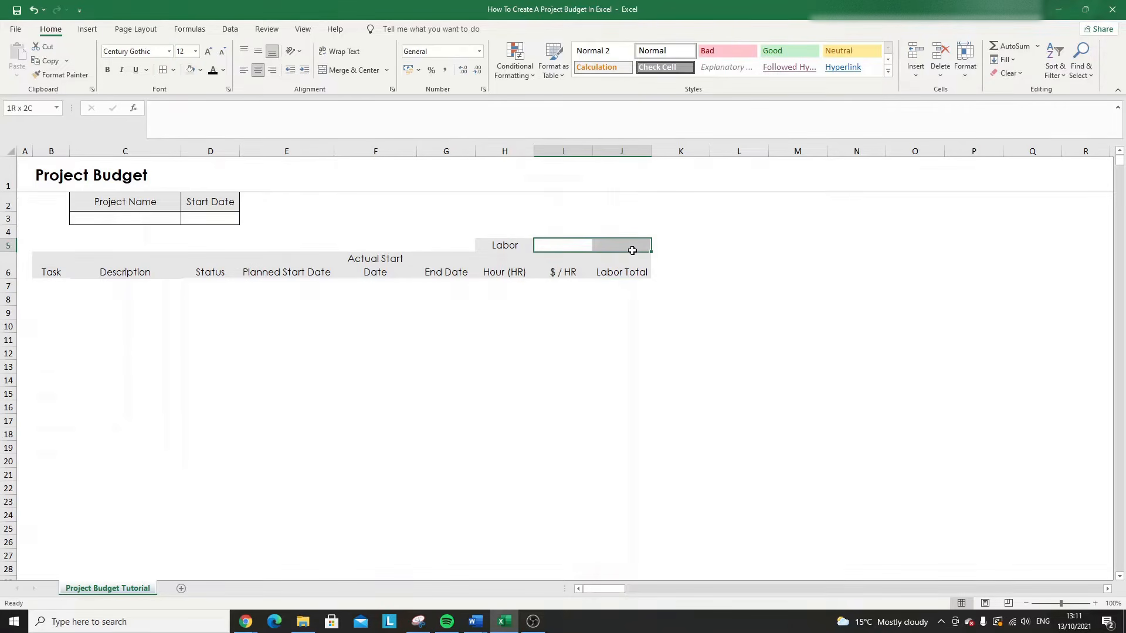
pyautogui.click(188, 69)
pyautogui.press('Right')
pyautogui.press('Right')
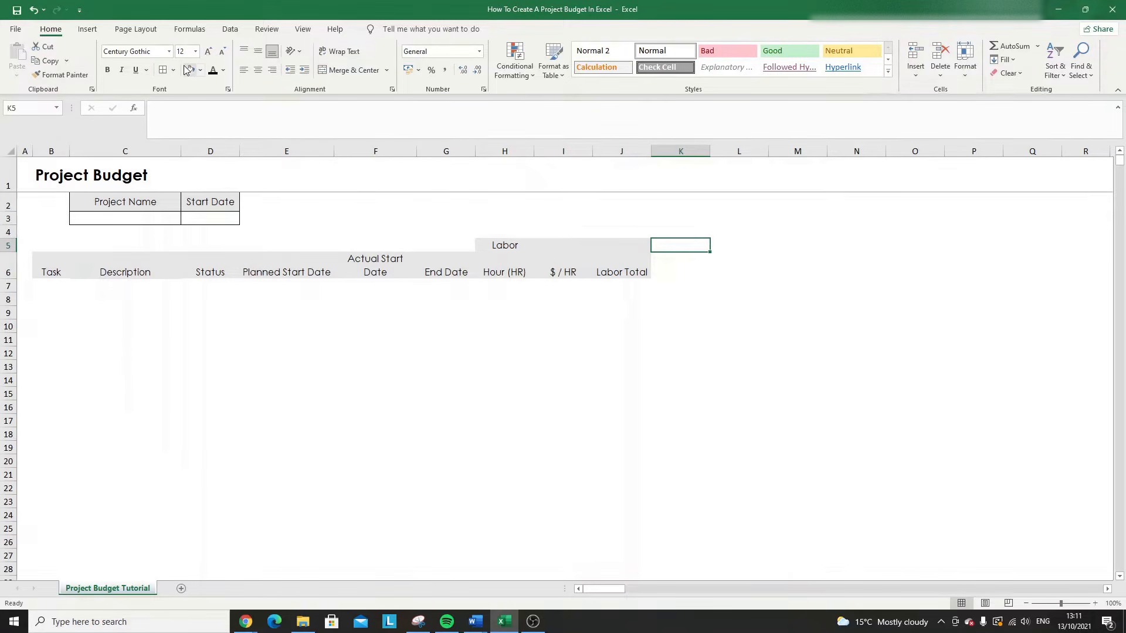
pyautogui.write('Materials')
pyautogui.press('Return')
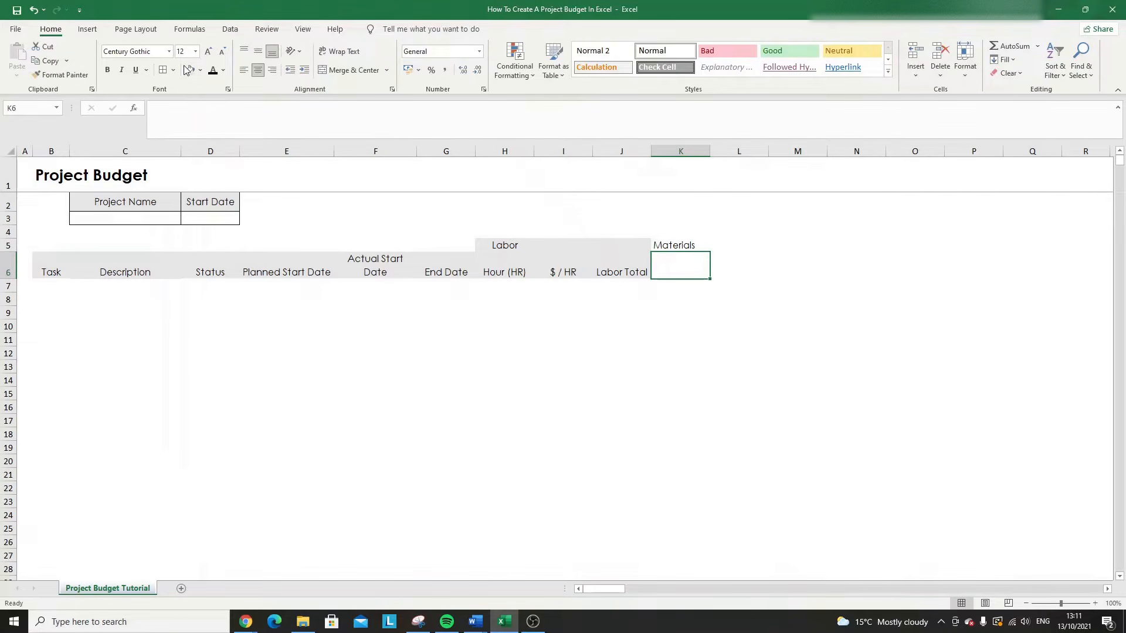
pyautogui.click(687, 240)
pyautogui.click(188, 70)
# - Enter the headers Units in K6 and $ / Unit in L6, and fill both cells with light grey
pyautogui.press('Down')
pyautogui.click(188, 69)
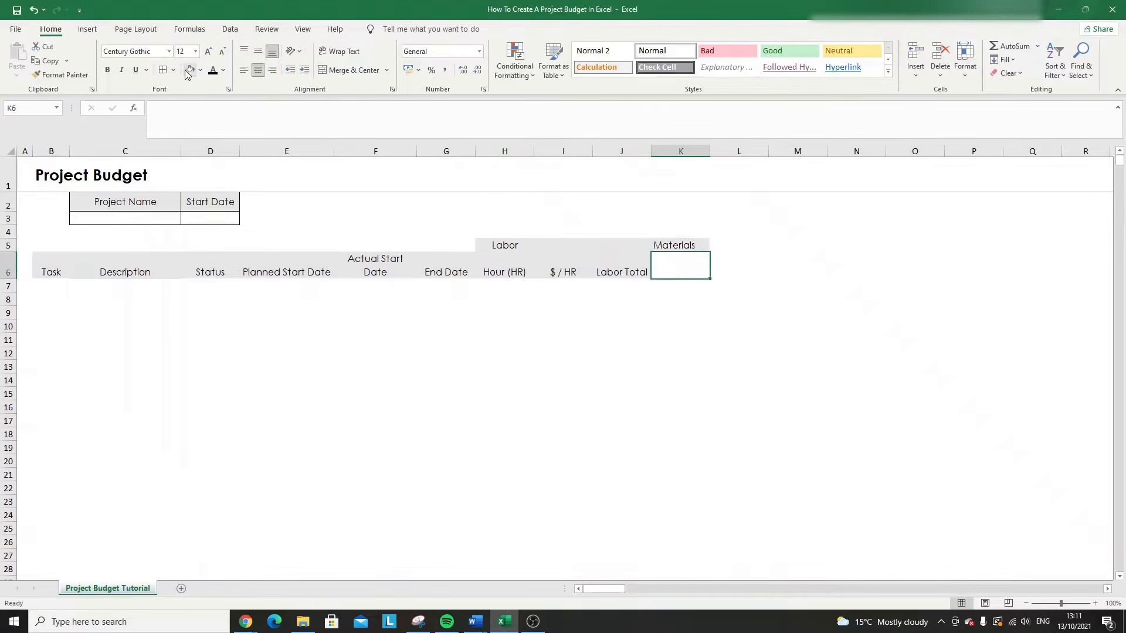
pyautogui.write('Units')
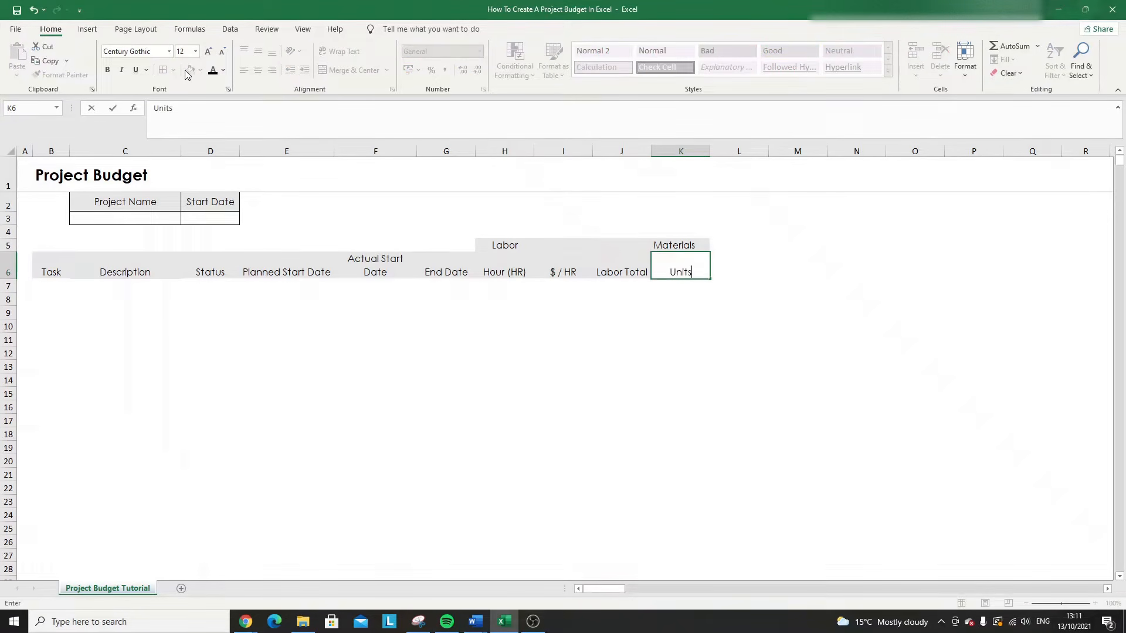
pyautogui.press('Tab')
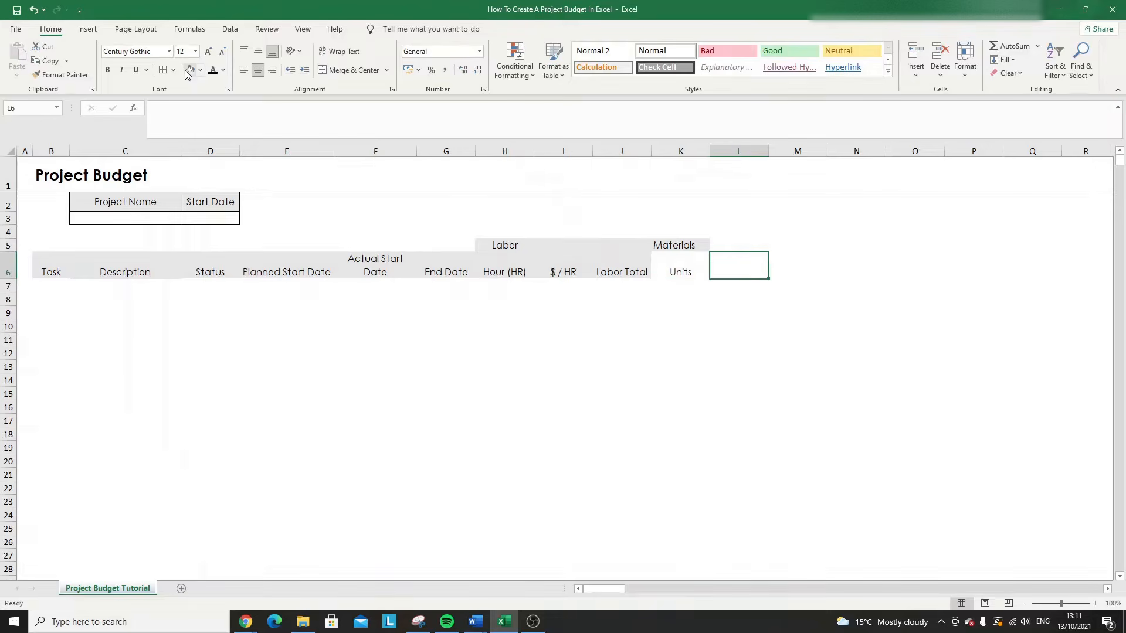
pyautogui.write('$')
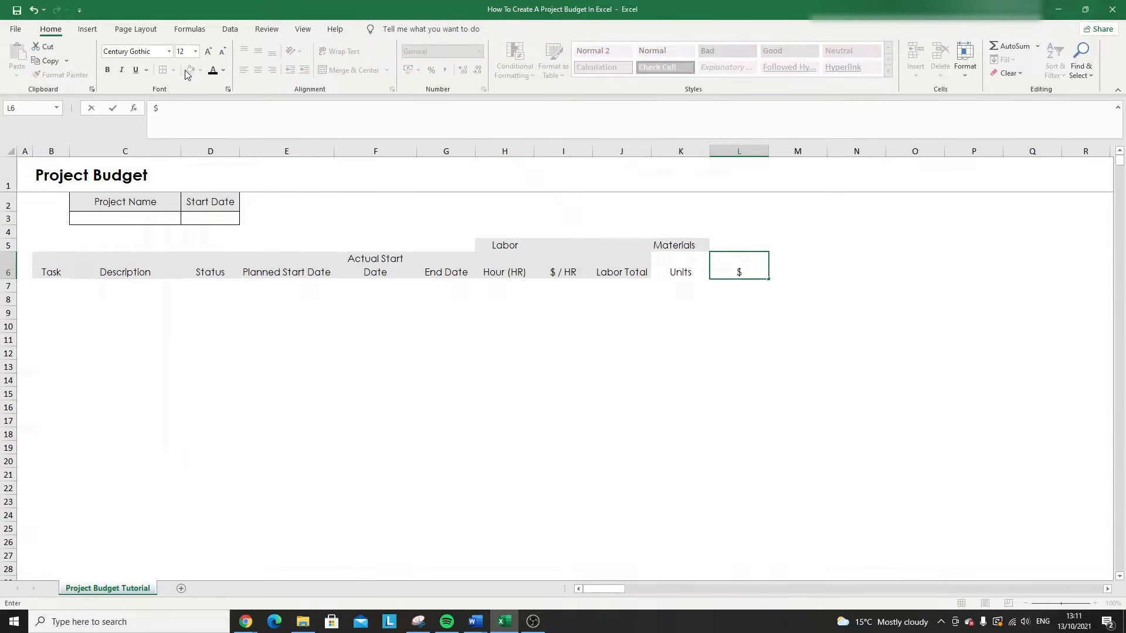
pyautogui.write(' / Unit')
pyautogui.hotkey('ctrl', 'Return')
pyautogui.moveTo(678, 267); pyautogui.dragTo(738, 271)
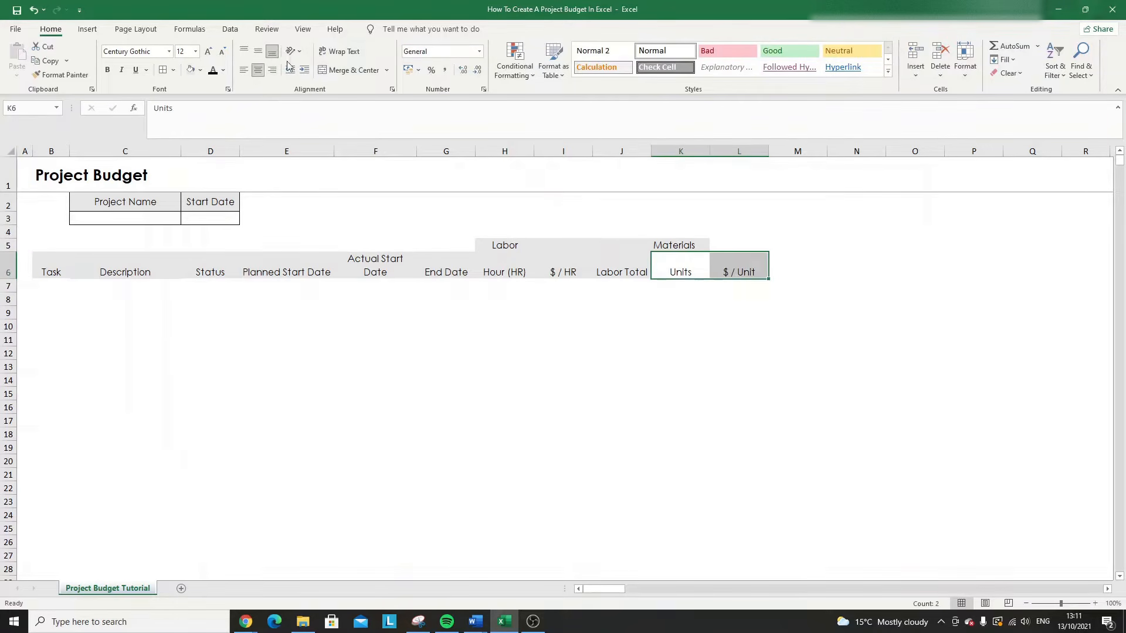
pyautogui.click(714, 271)
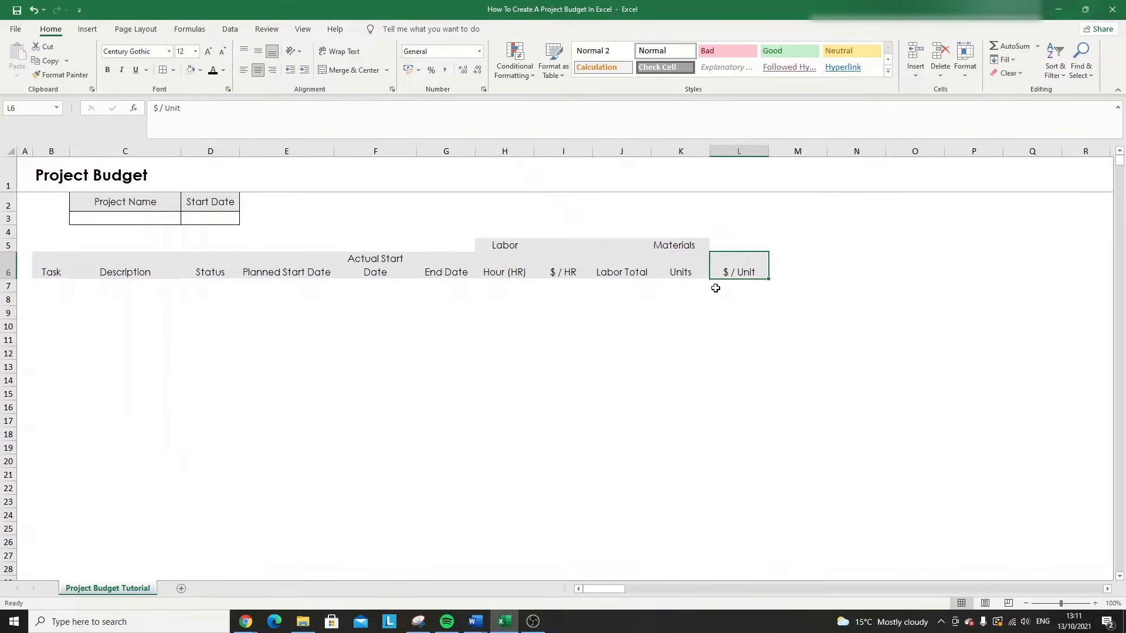
# - Enter the header Materials Total in cell M6, fit column M to the text and fill the cell with light grey
pyautogui.press('Right')
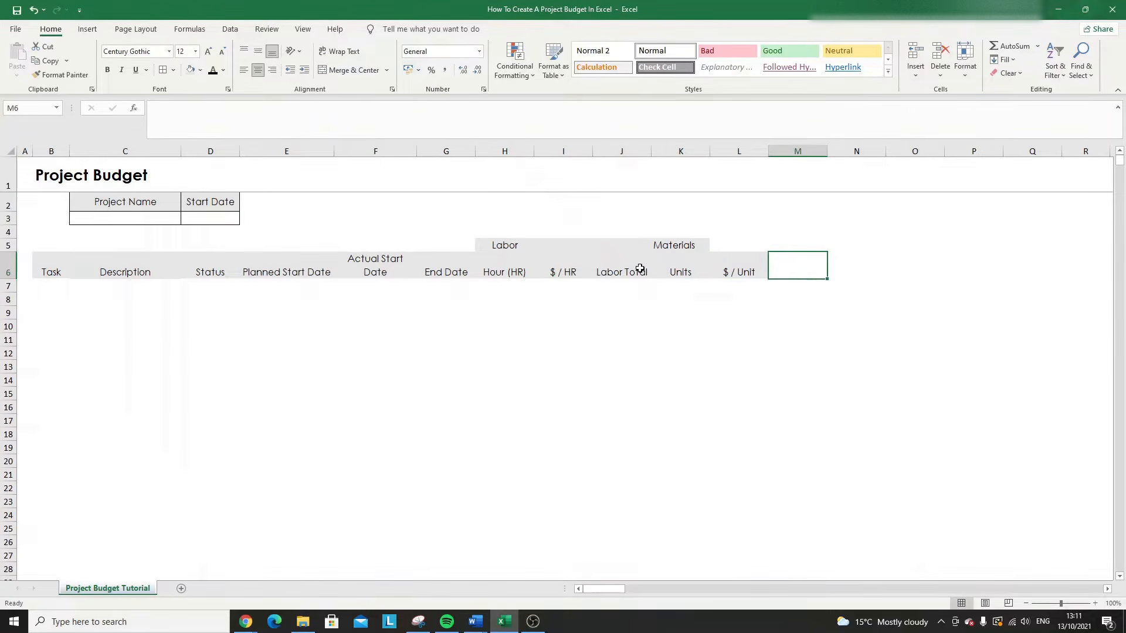
pyautogui.write('Material')
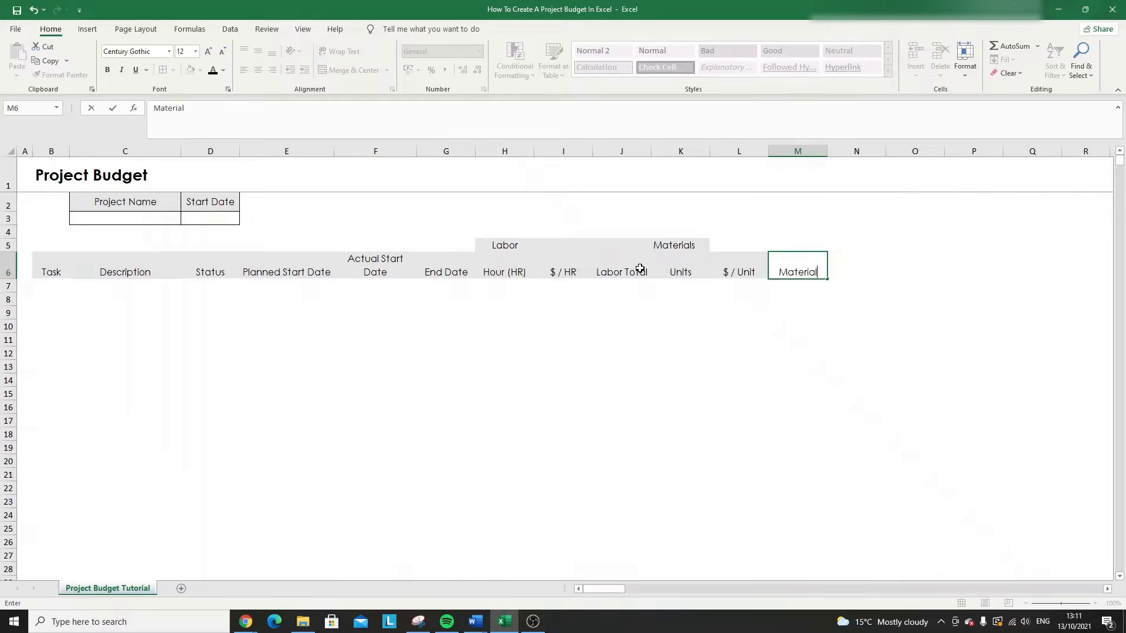
pyautogui.write('s Total')
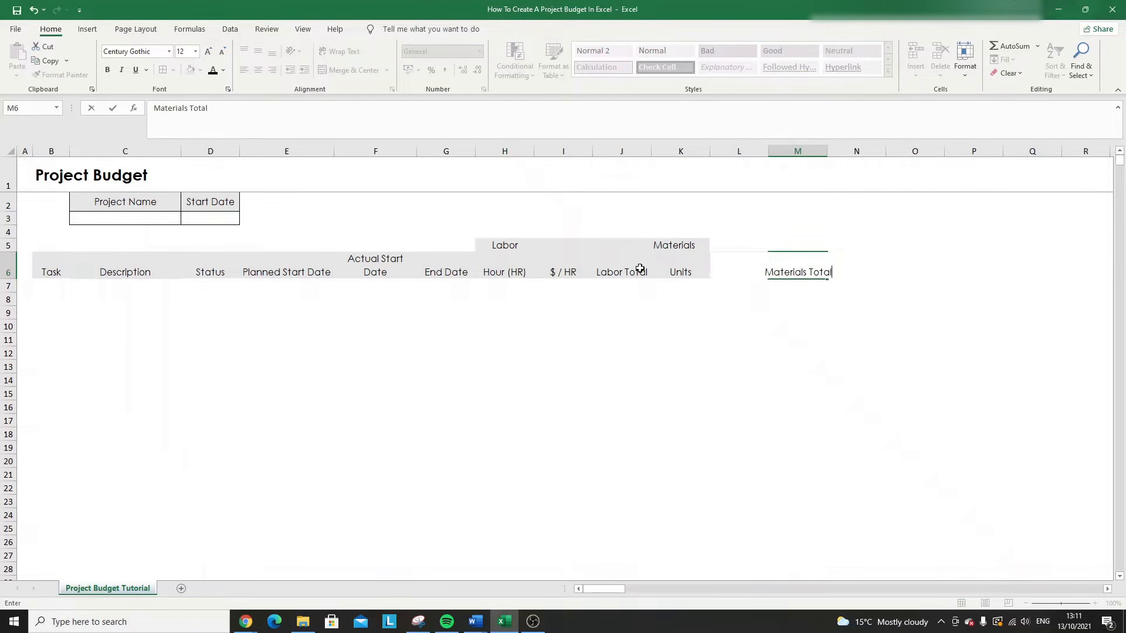
pyautogui.press('Return')
pyautogui.click(811, 266)
pyautogui.doubleClick(827, 150)
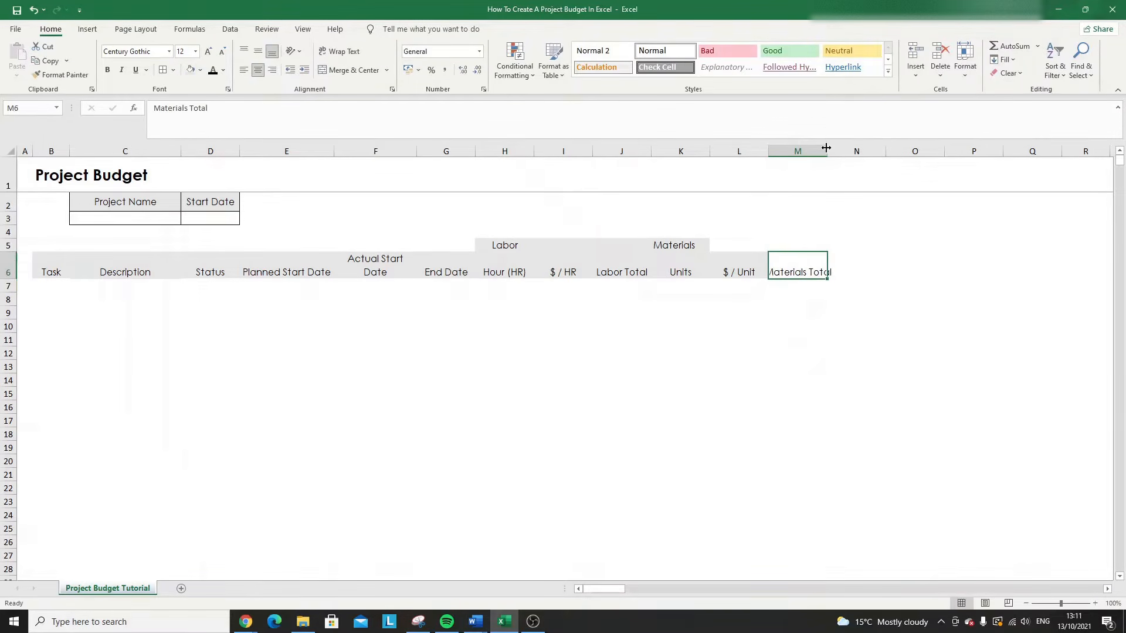
pyautogui.click(191, 69)
pyautogui.moveTo(505, 269); pyautogui.dragTo(522, 339)
pyautogui.click(549, 366)
pyautogui.click(558, 274)
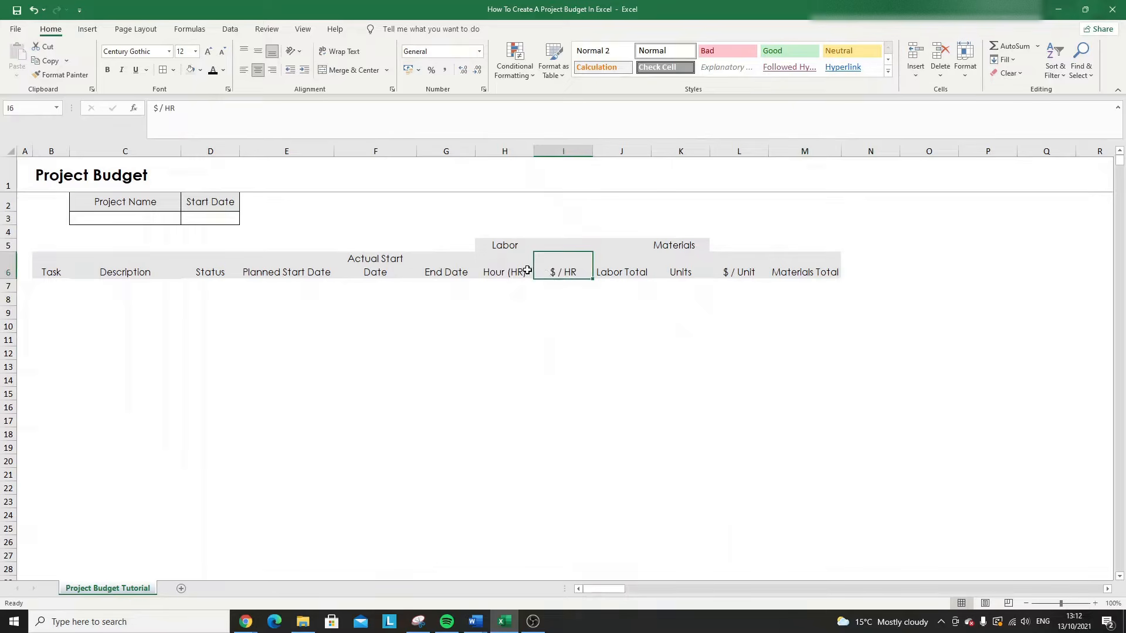
pyautogui.moveTo(516, 272); pyautogui.dragTo(515, 308)
pyautogui.click(503, 272)
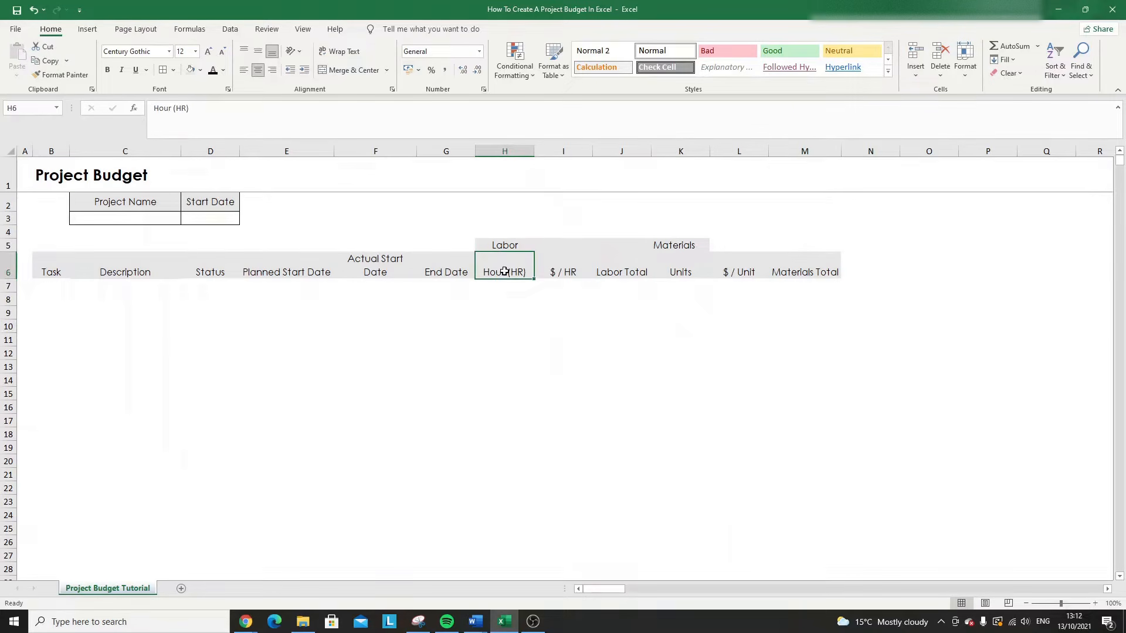
pyautogui.click(506, 292)
pyautogui.moveTo(503, 269); pyautogui.dragTo(509, 302)
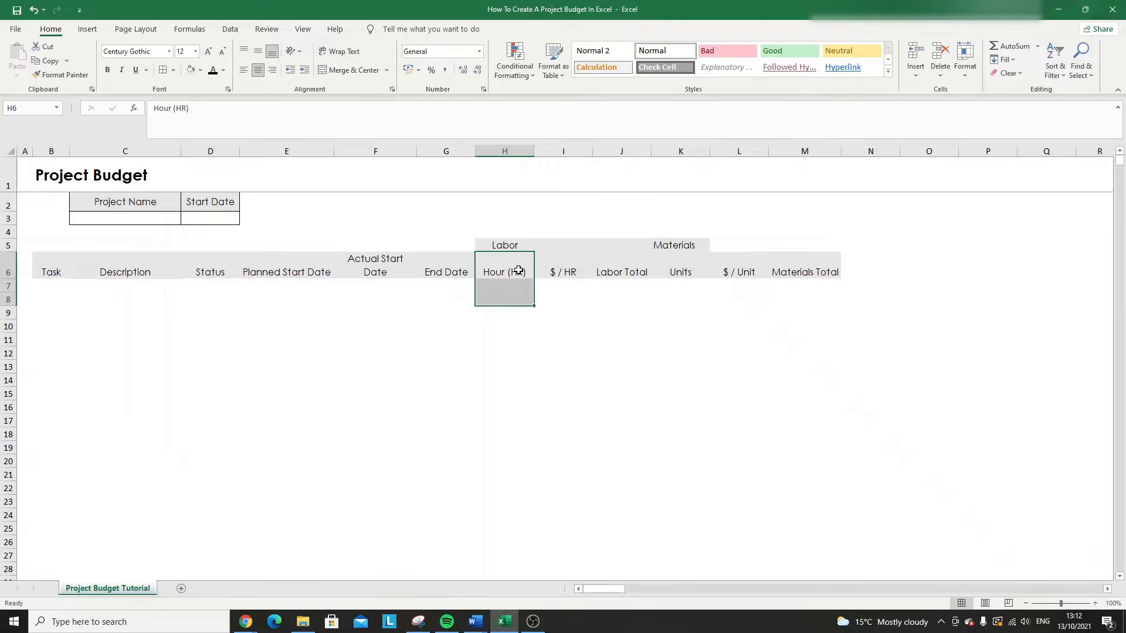
pyautogui.click(552, 262)
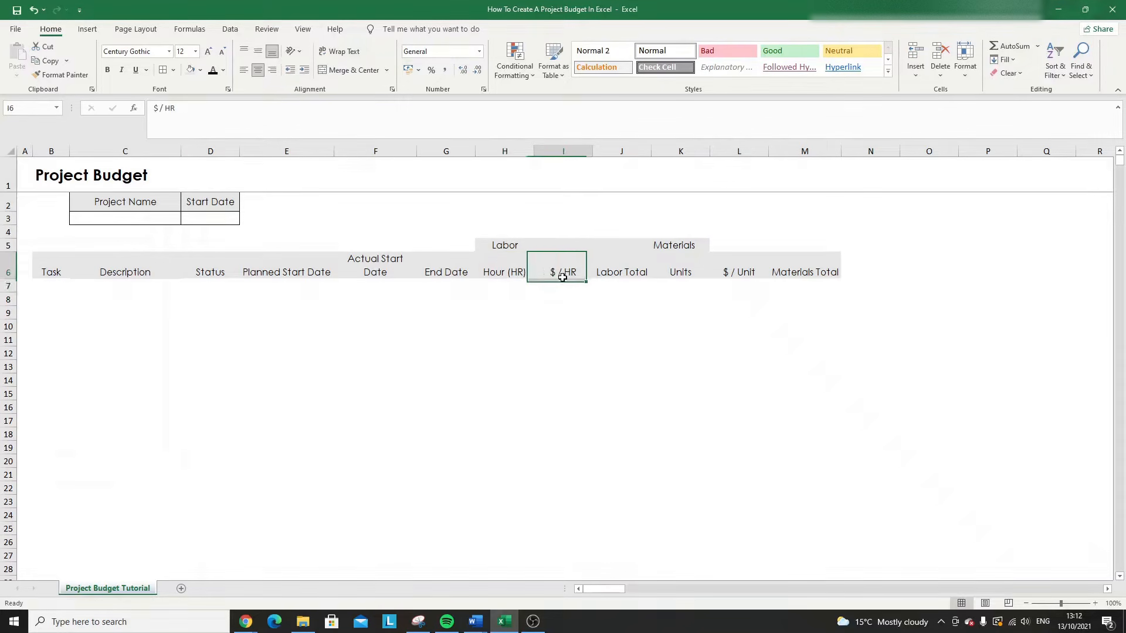
pyautogui.click(686, 268)
pyautogui.press('Right')
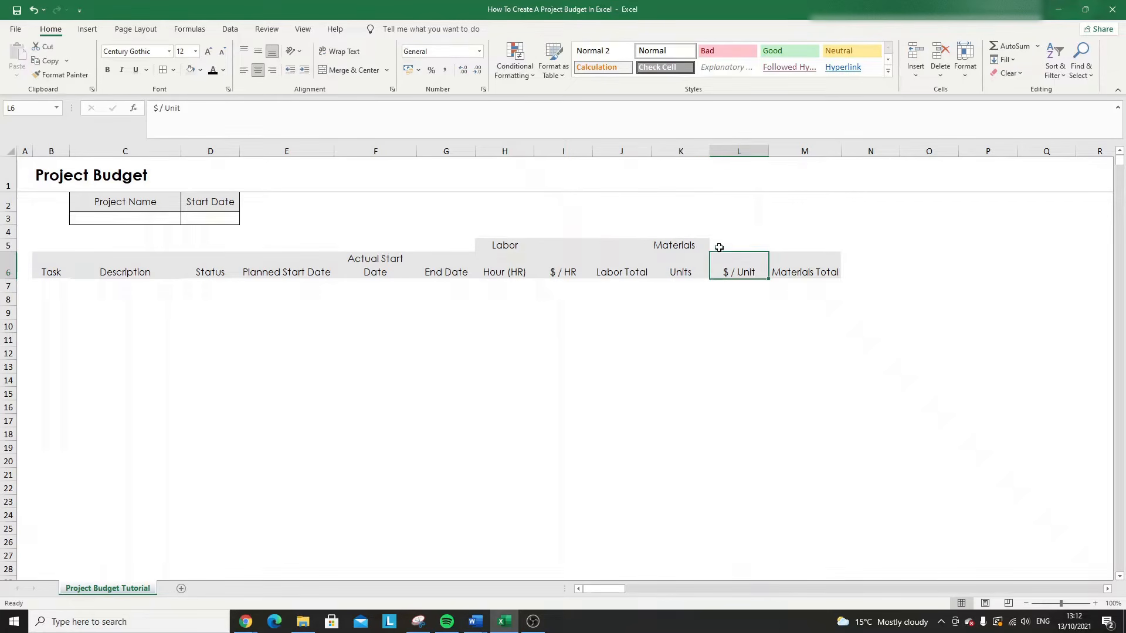
# - Fill cells L5:M5 with light grey, and enter the group header Other in cell N5 with the same fill
pyautogui.moveTo(716, 245); pyautogui.dragTo(777, 244)
pyautogui.click(184, 71)
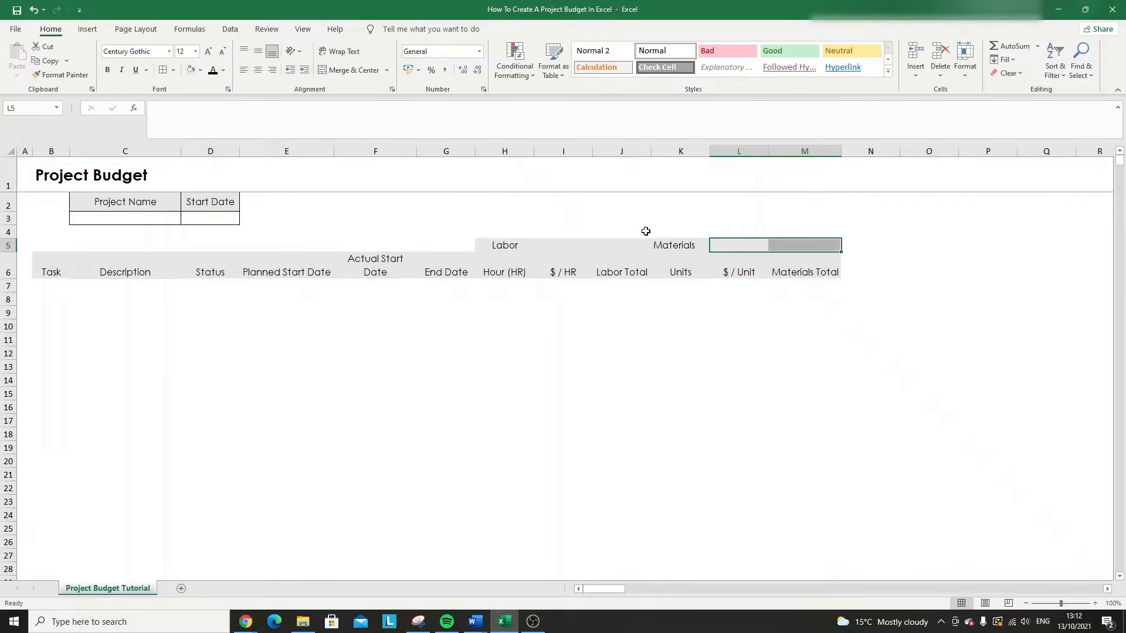
pyautogui.click(796, 258)
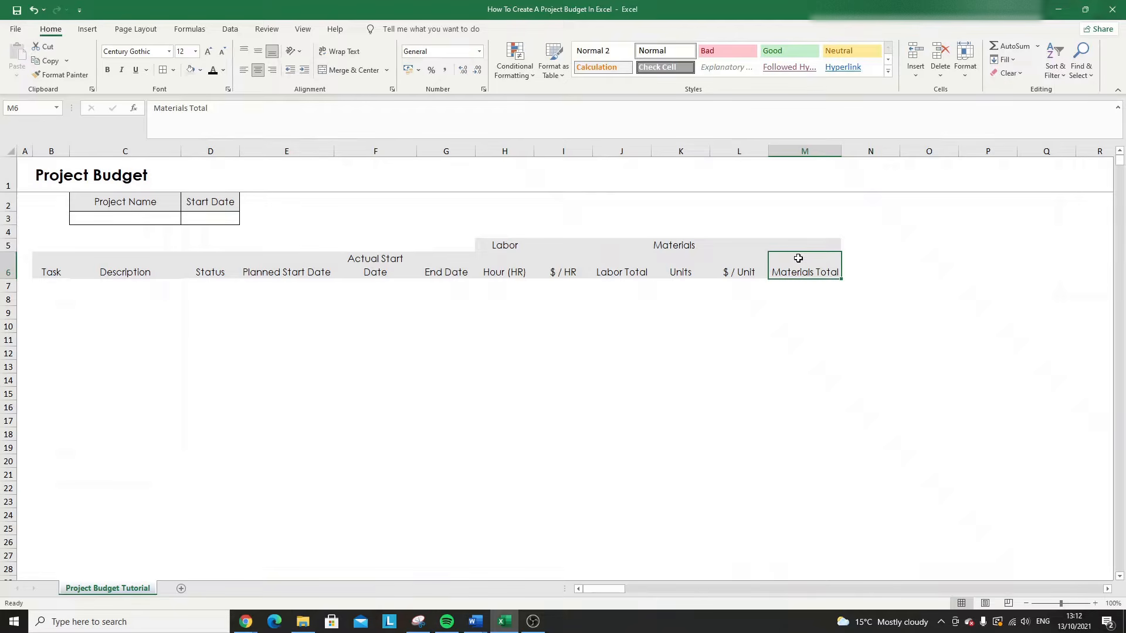
pyautogui.press('Right')
pyautogui.press('Up')
pyautogui.press('Up')
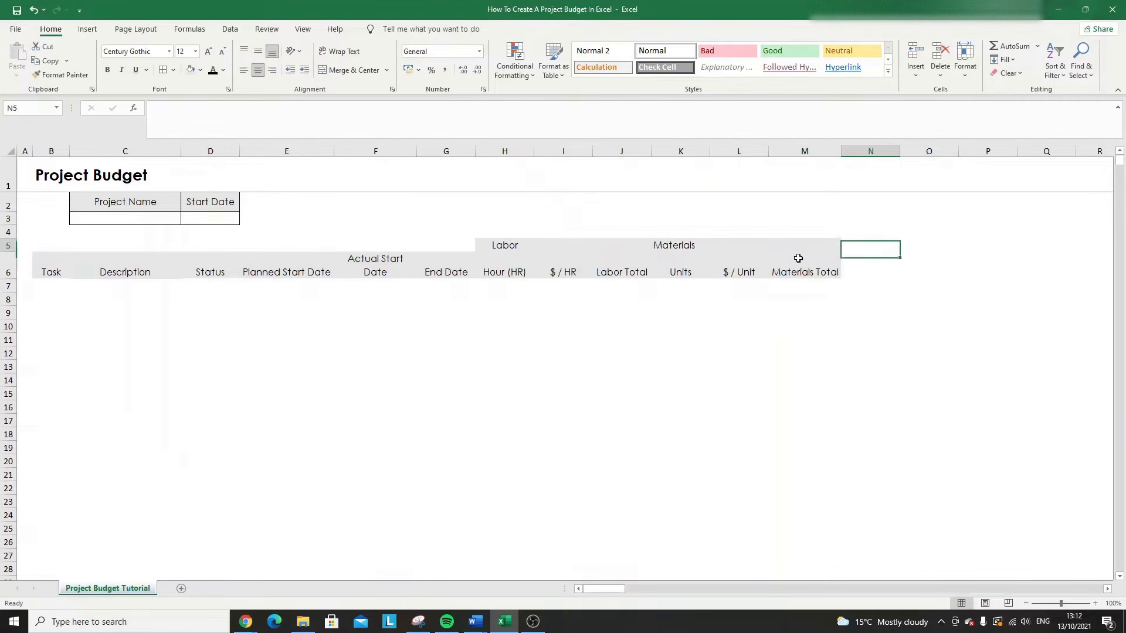
pyautogui.press('Down')
pyautogui.write('Other')
pyautogui.press('Return')
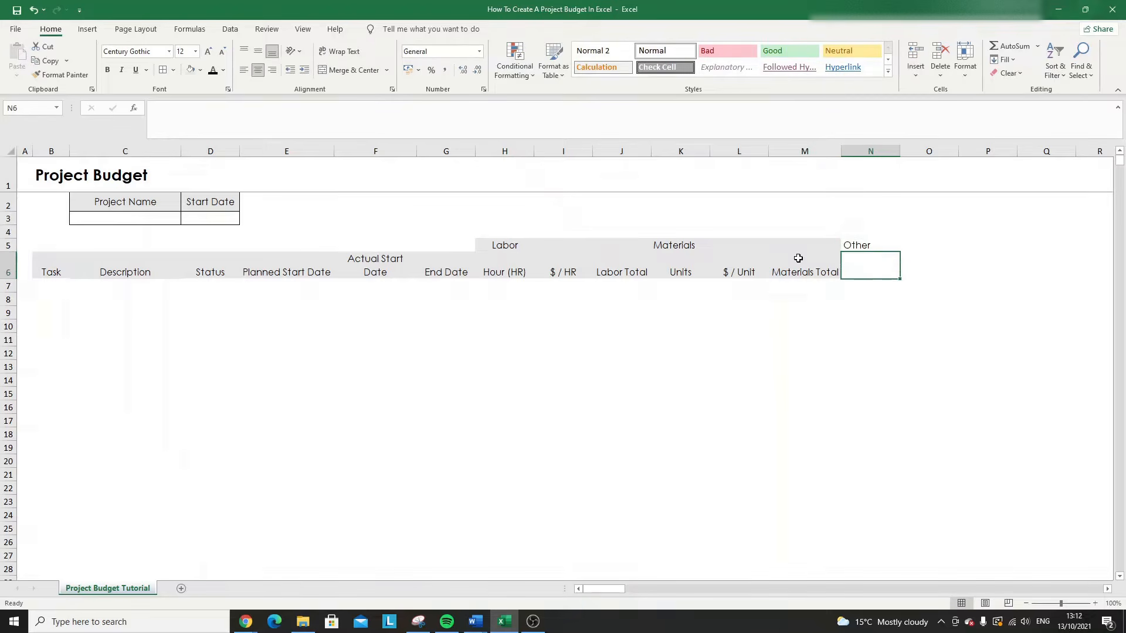
pyautogui.press('Up')
pyautogui.click(191, 69)
# - Enter the header Travel in cell N6 and fill the cell with light grey
pyautogui.click(879, 267)
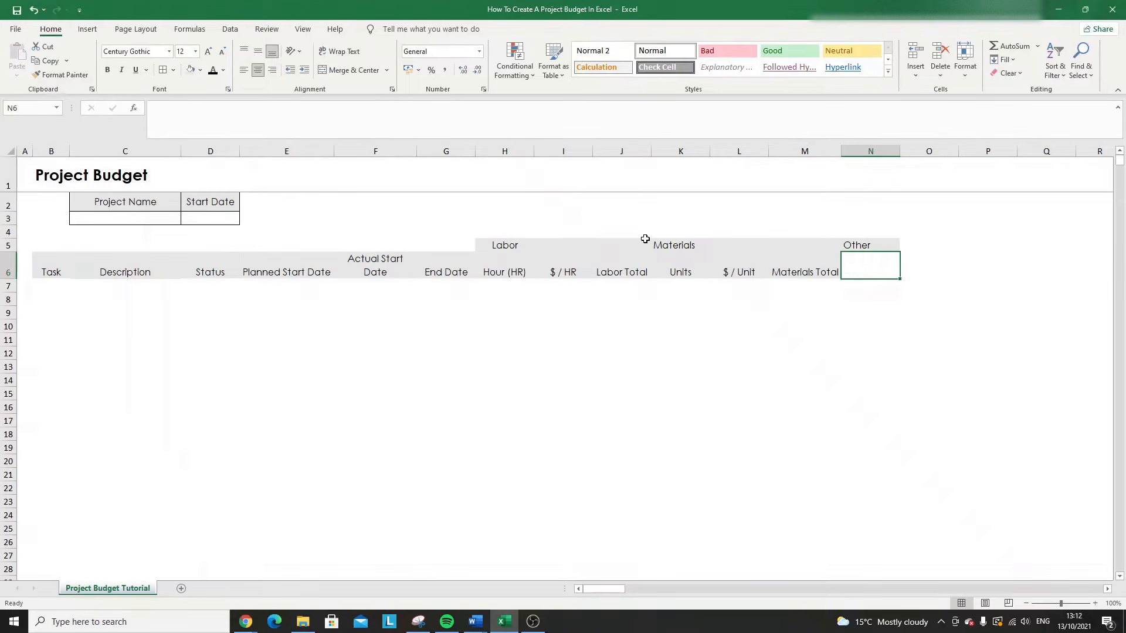
pyautogui.write('Travel')
pyautogui.press('Return')
pyautogui.press('Up')
pyautogui.click(193, 68)
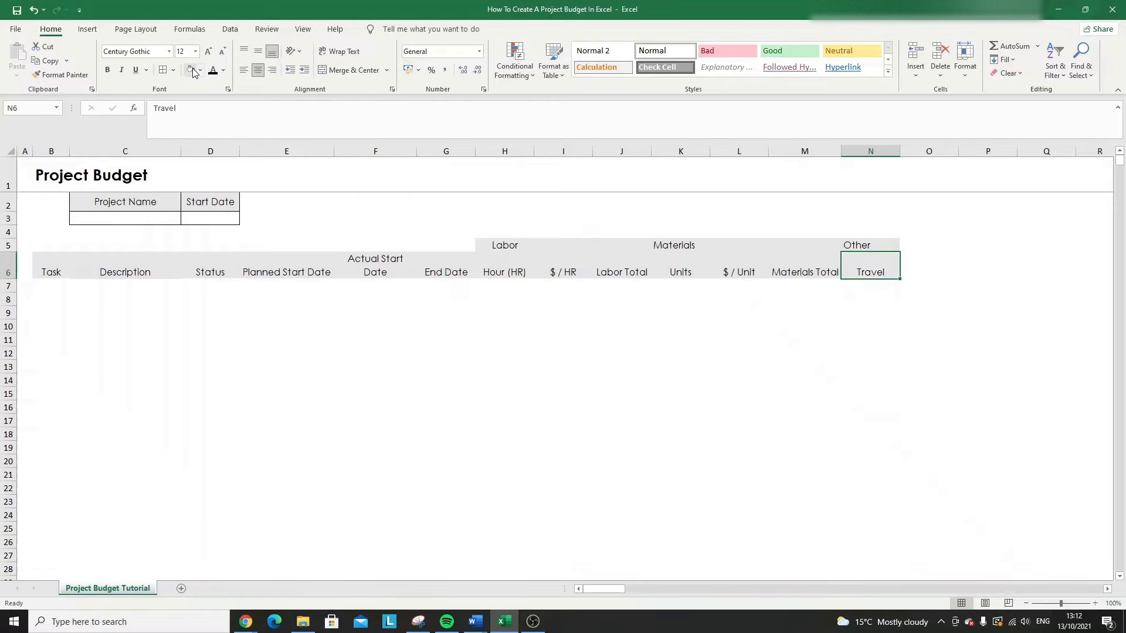
# - Enter the headers Equipment, Fixed and Misc. in cells O6, P6 and Q6
pyautogui.press('Right')
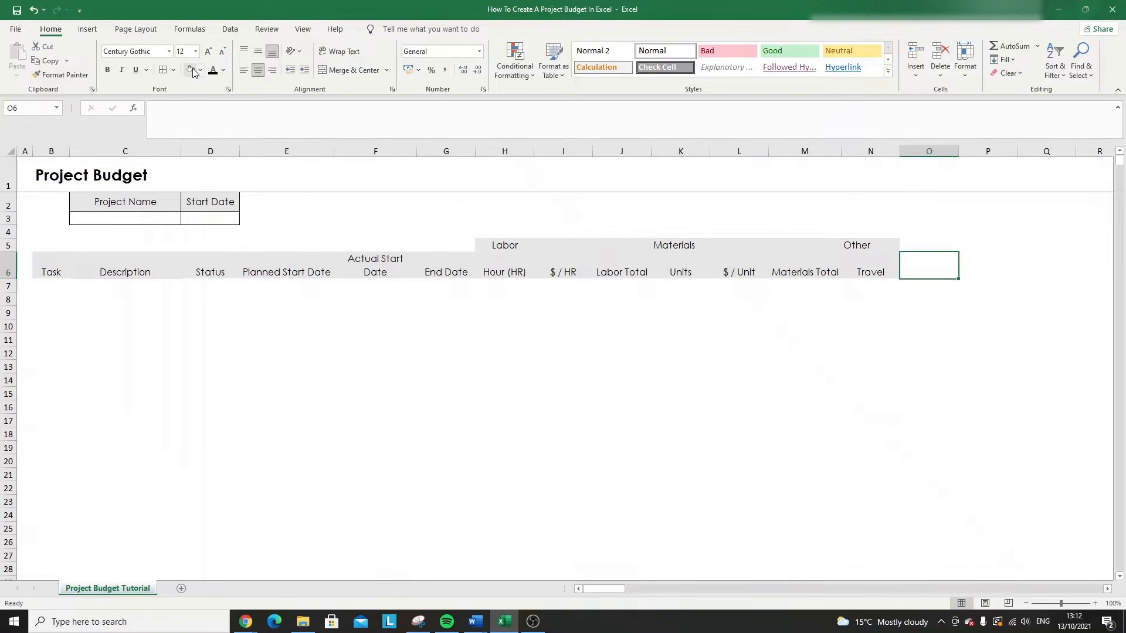
pyautogui.write('Equipment')
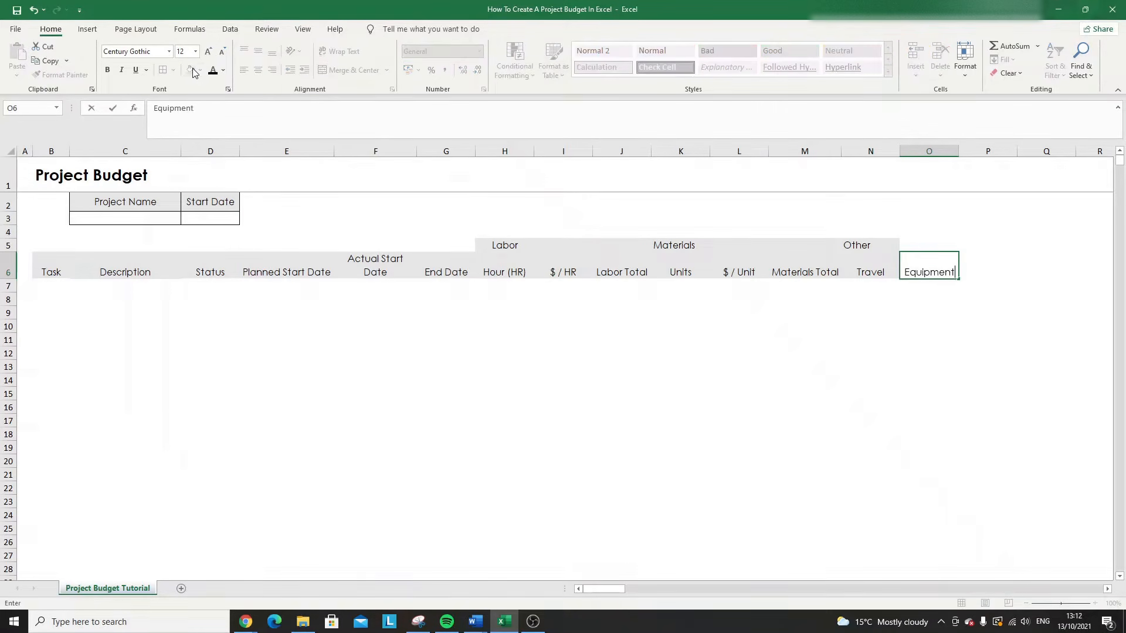
pyautogui.press('Return')
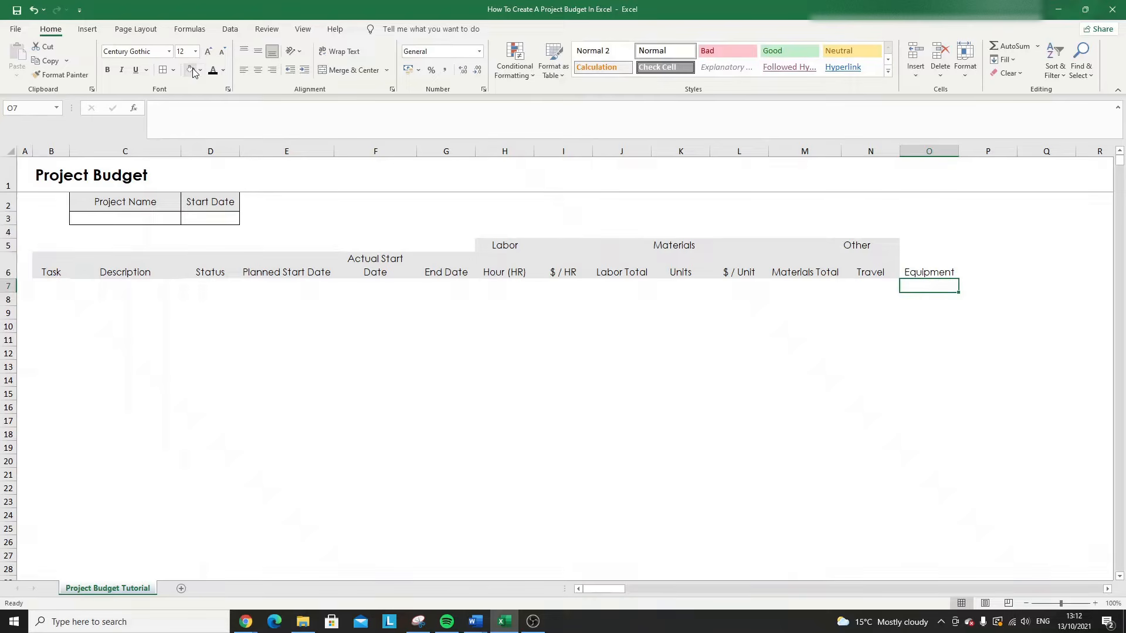
pyautogui.press('Up')
pyautogui.press('Right')
pyautogui.write('Fixed')
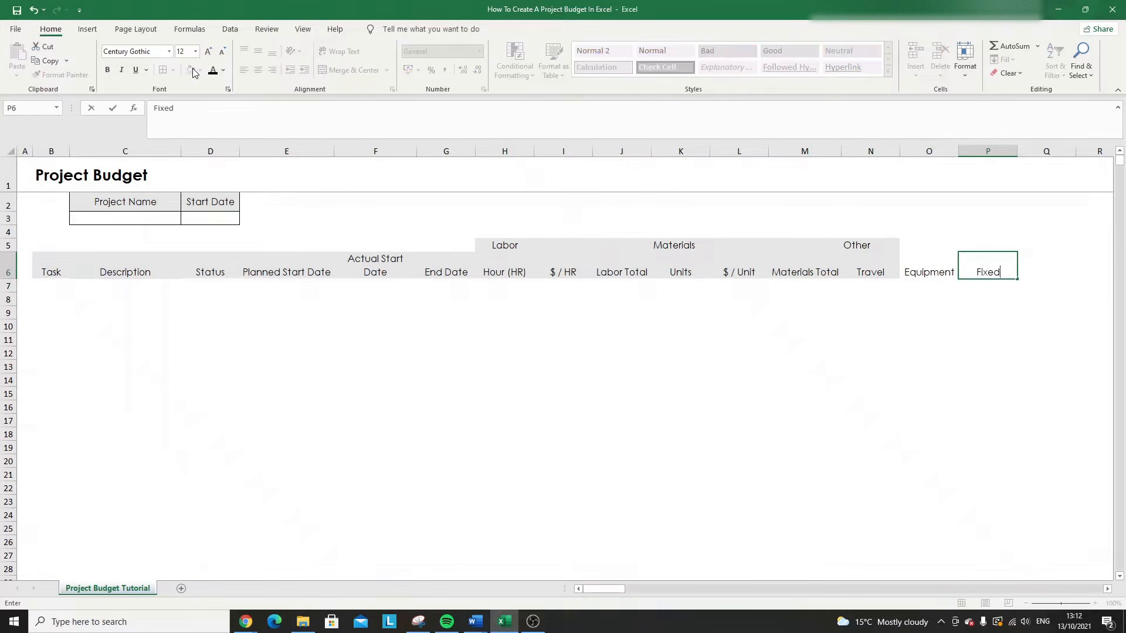
pyautogui.press('Return')
pyautogui.press('Up')
pyautogui.press('Right')
pyautogui.write('Misc.')
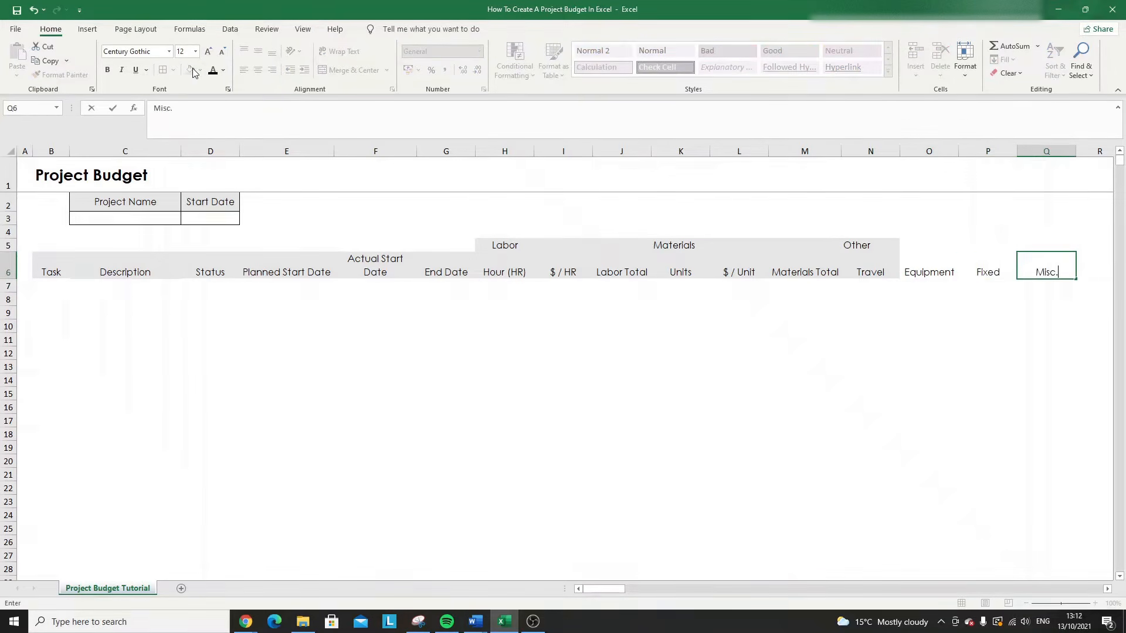
pyautogui.press('Return')
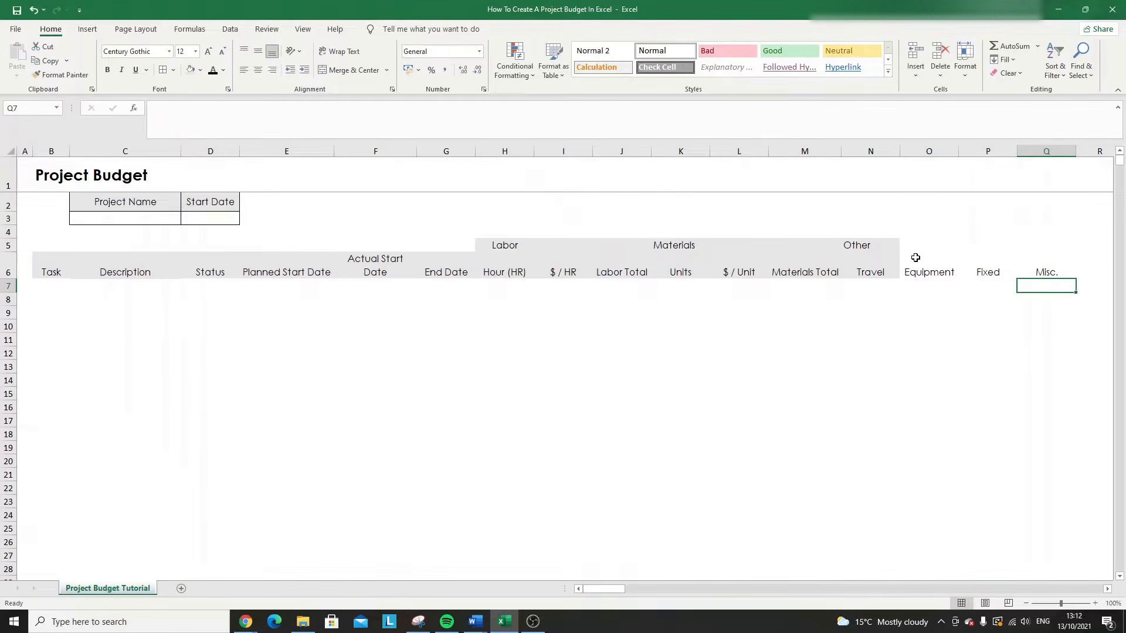
# - Fill the header cells O6:Q6 and the cells O5:Q5 above them with light grey
pyautogui.moveTo(916, 258); pyautogui.dragTo(1043, 269)
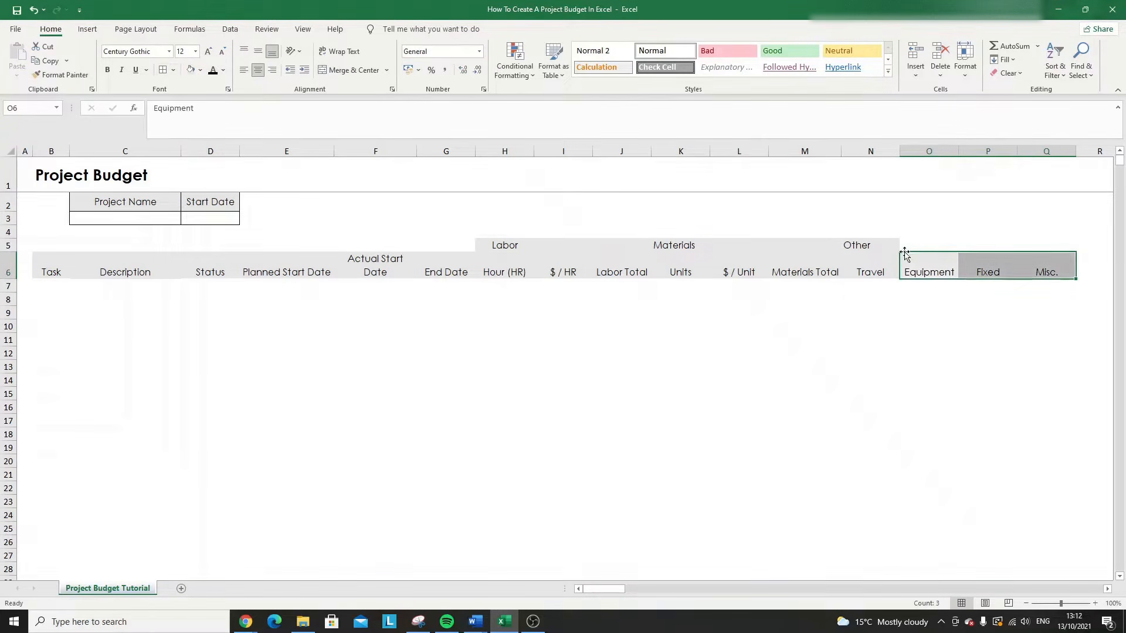
pyautogui.moveTo(905, 253); pyautogui.dragTo(1039, 248)
pyautogui.click(33, 10)
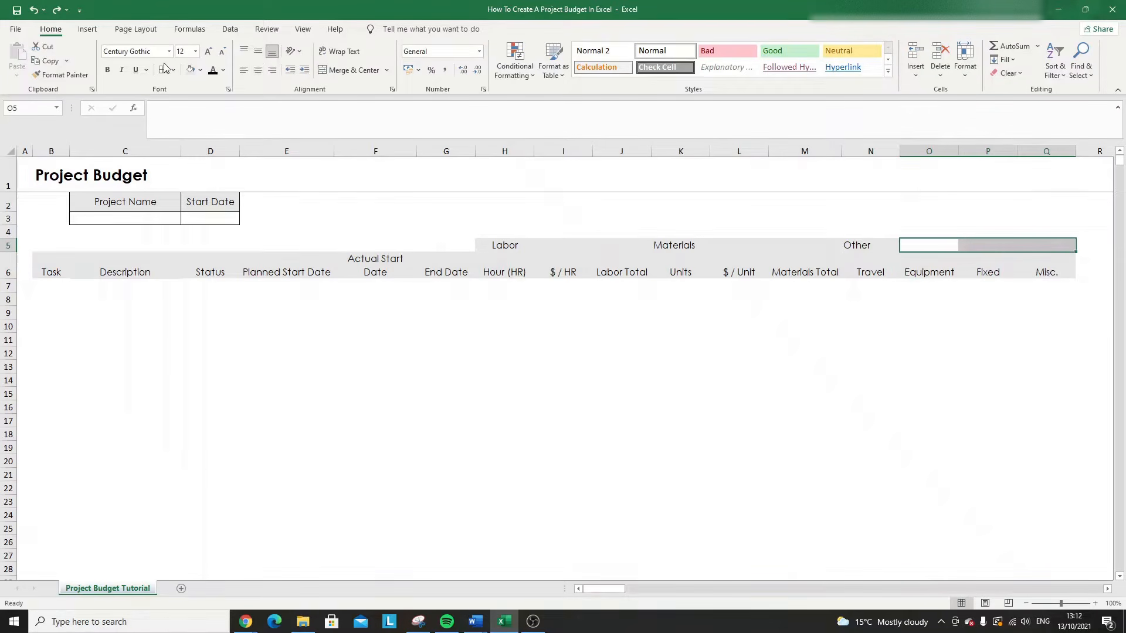
pyautogui.click(191, 70)
# - Resize columns E through Q to one equal width, just wide enough for most of the headers
pyautogui.click(446, 353)
pyautogui.moveTo(1047, 151); pyautogui.dragTo(299, 151)
pyautogui.click(441, 327)
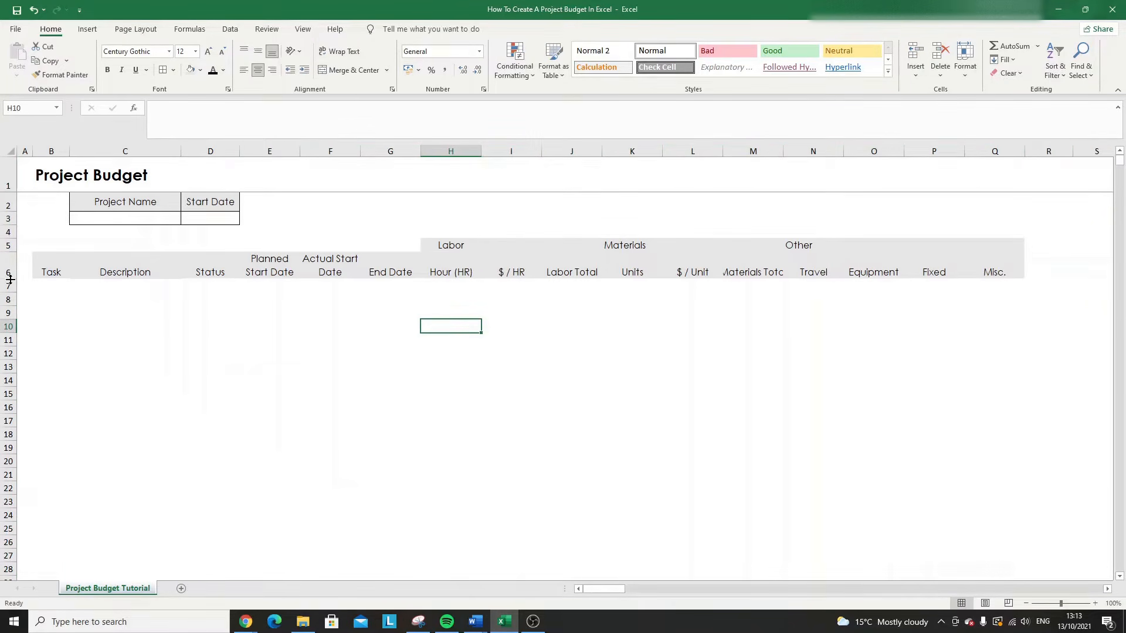
# - Wrap the text in the table header row, cells B6 through Q6
pyautogui.click(572, 274)
pyautogui.click(727, 269)
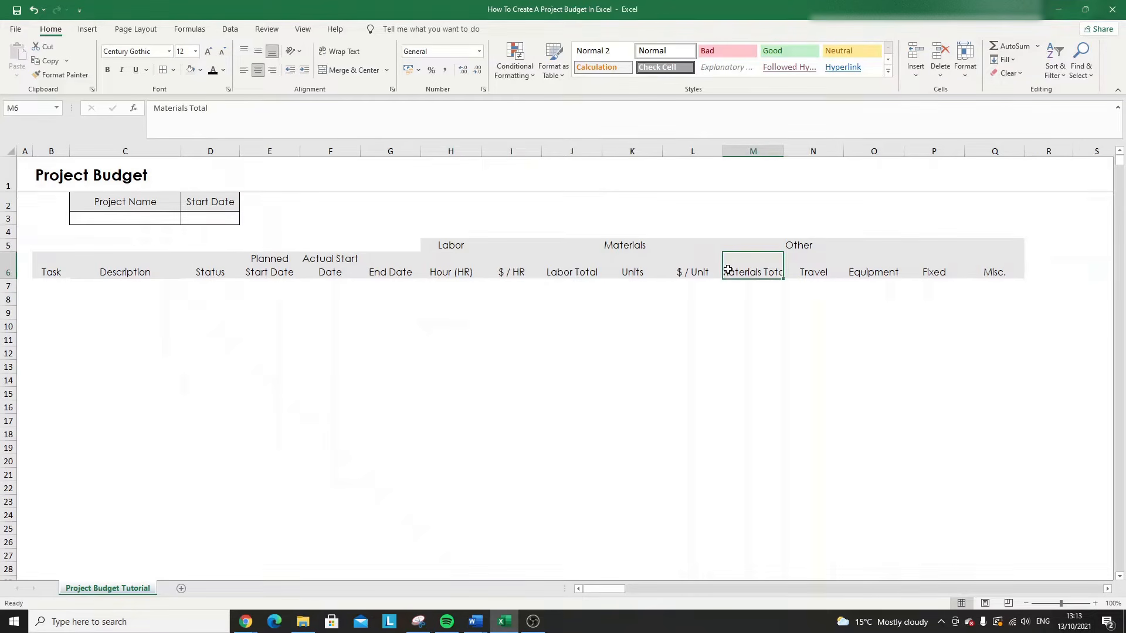
pyautogui.moveTo(69, 261); pyautogui.dragTo(973, 258)
pyautogui.click(340, 51)
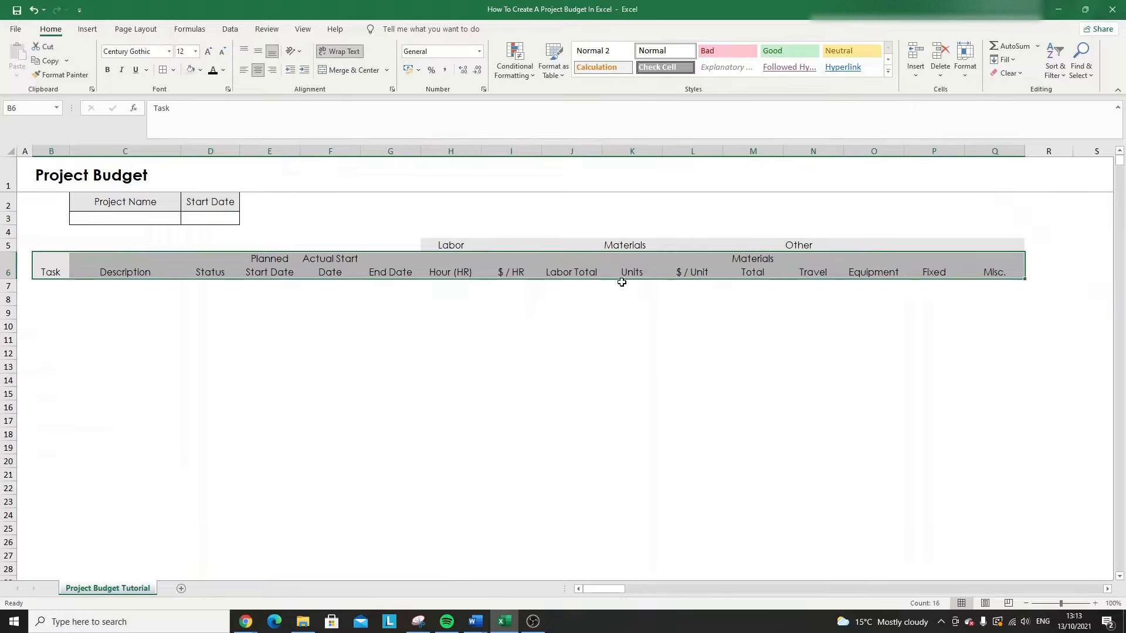
# - Enter the header Other Total in cell R6, next to the Misc. header
pyautogui.click(707, 326)
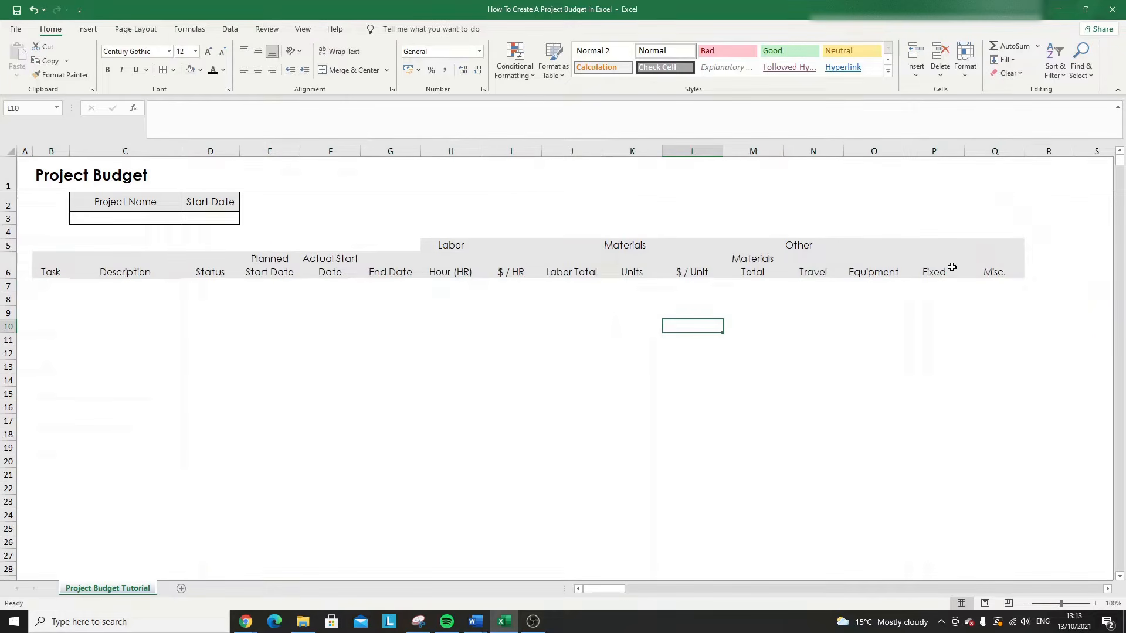
pyautogui.click(984, 266)
pyautogui.press('Right')
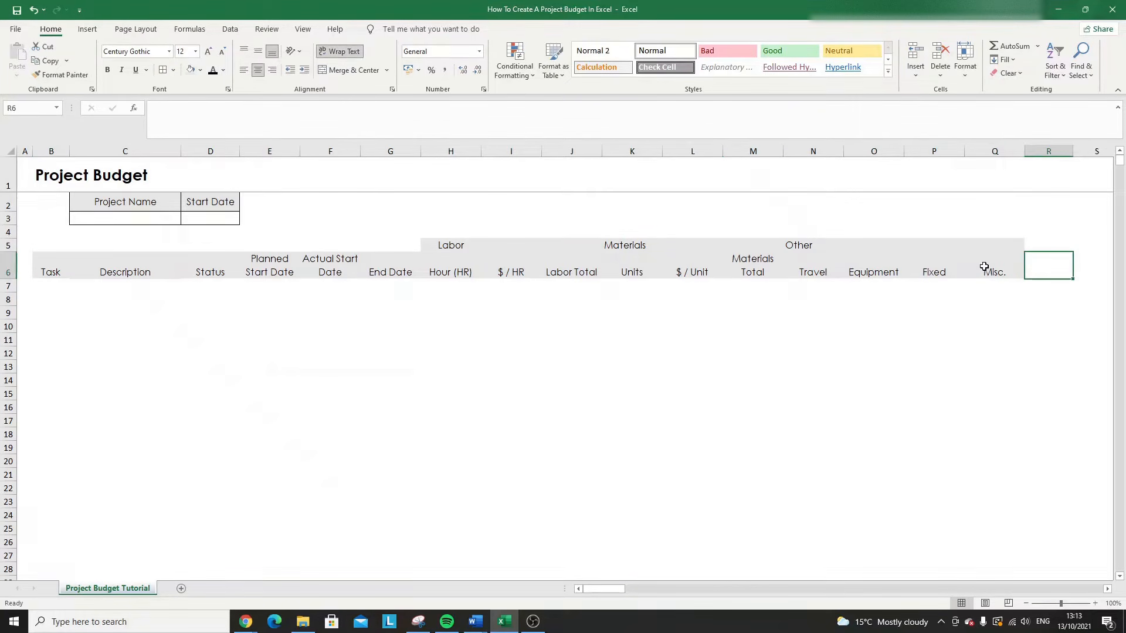
pyautogui.write('Other Tot')
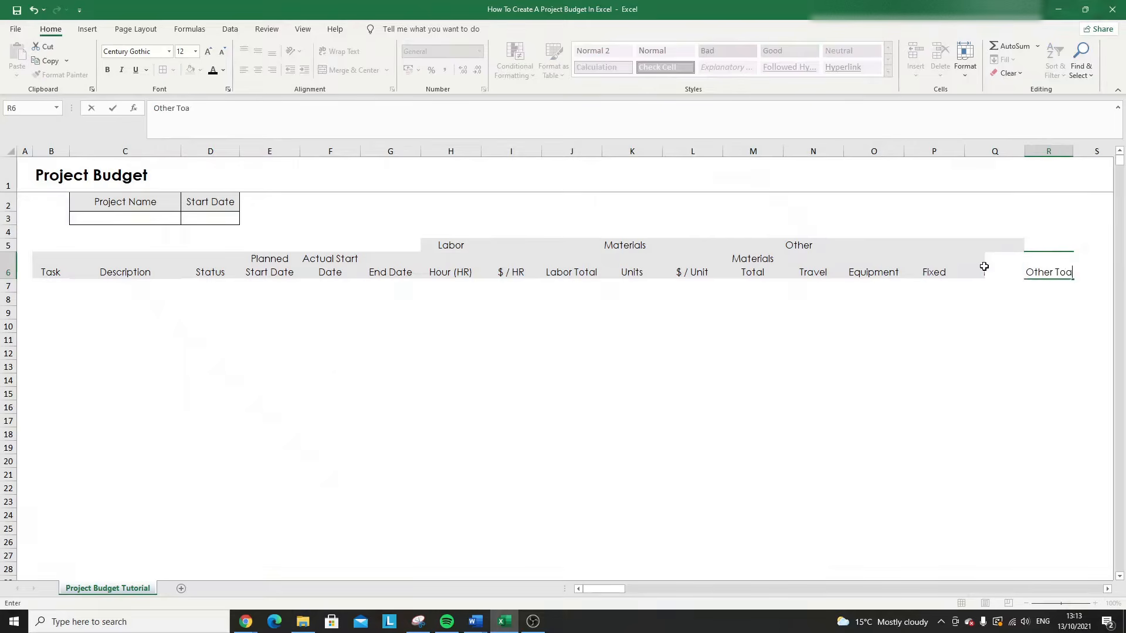
pyautogui.write('al')
pyautogui.press('Return')
# - Copy the formatting of the Misc. header cell Q6 onto the Other Total header cell R6
pyautogui.click(984, 267)
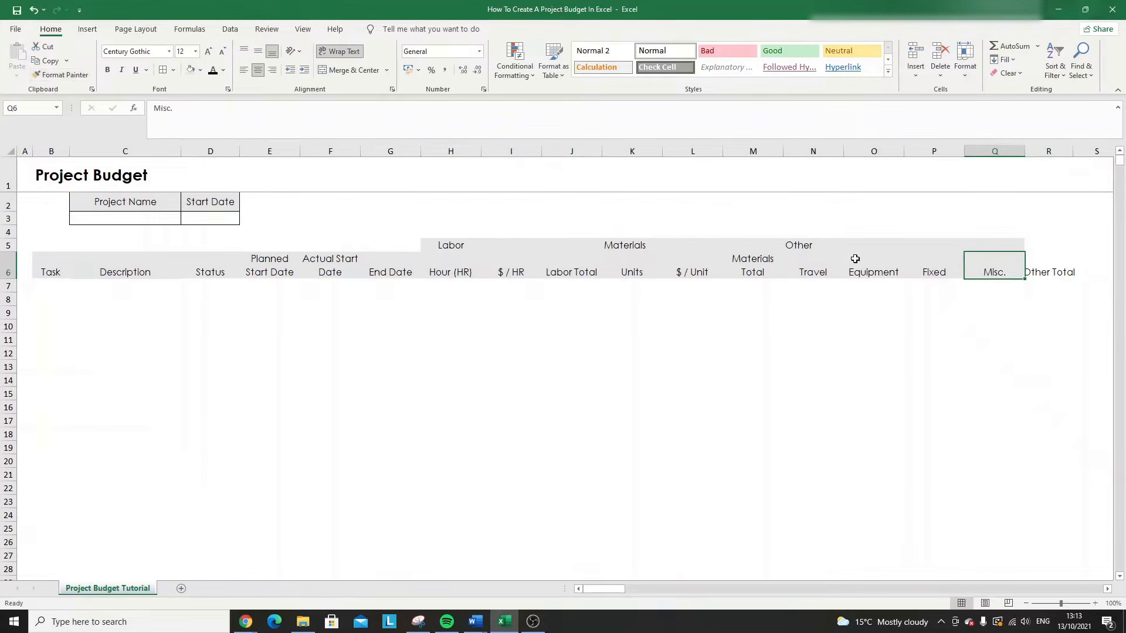
pyautogui.click(61, 74)
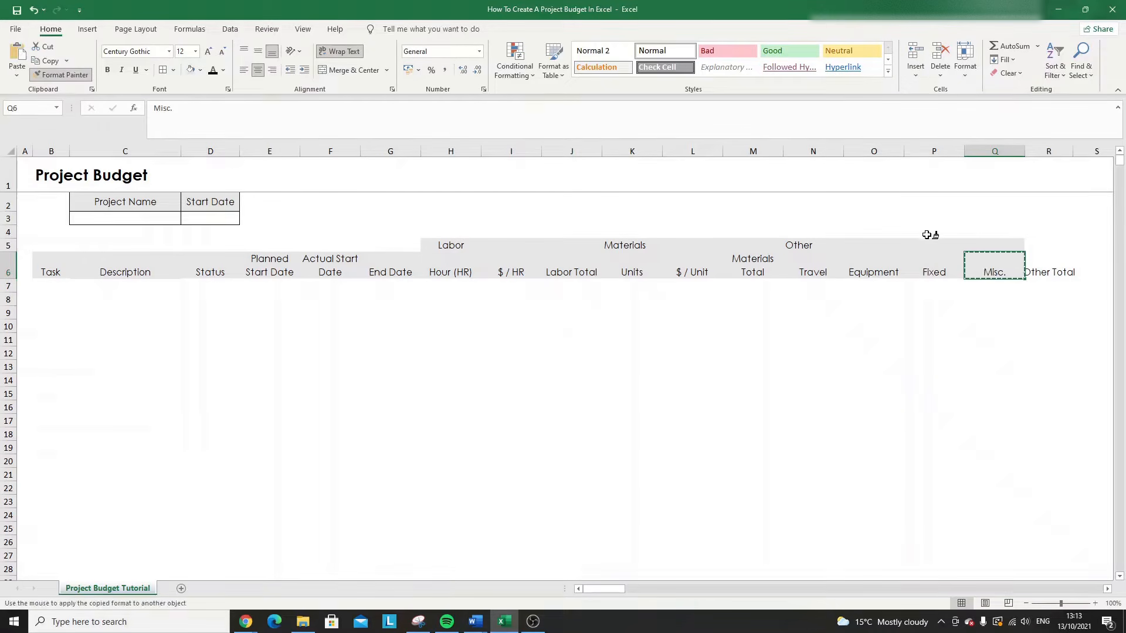
pyautogui.click(1047, 259)
# - Enter the headers Budget and Actual in cells S6 and T6
pyautogui.press('Right')
pyautogui.press('Right')
pyautogui.press('Right')
pyautogui.press('Right')
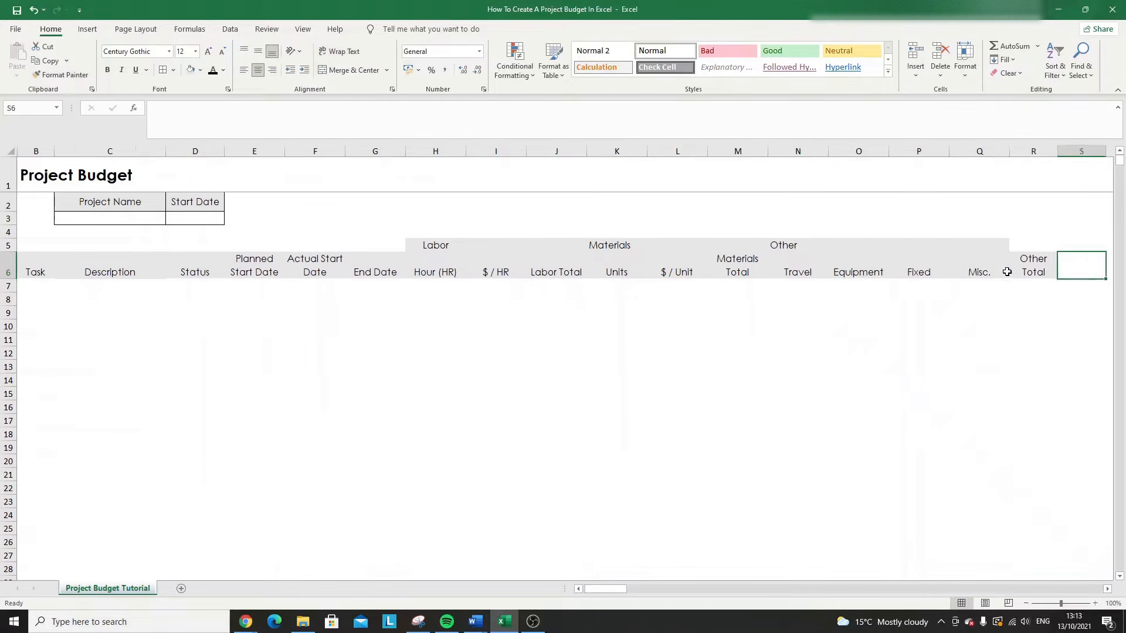
pyautogui.press('Right')
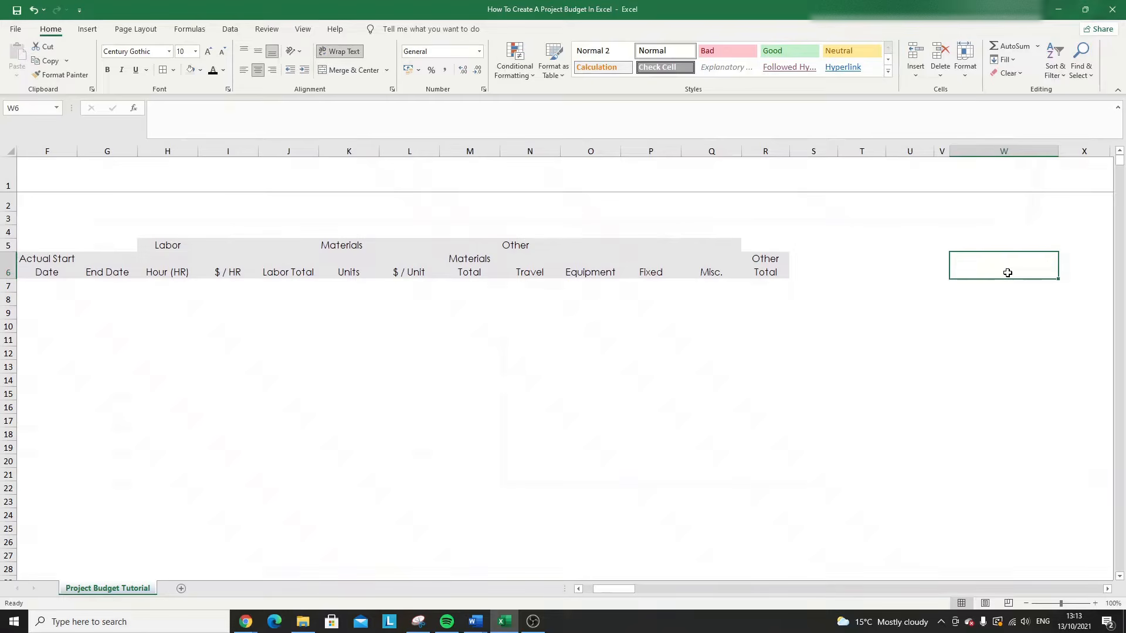
pyautogui.press('Left')
pyautogui.press('Left')
pyautogui.press('Left')
pyautogui.press('Left')
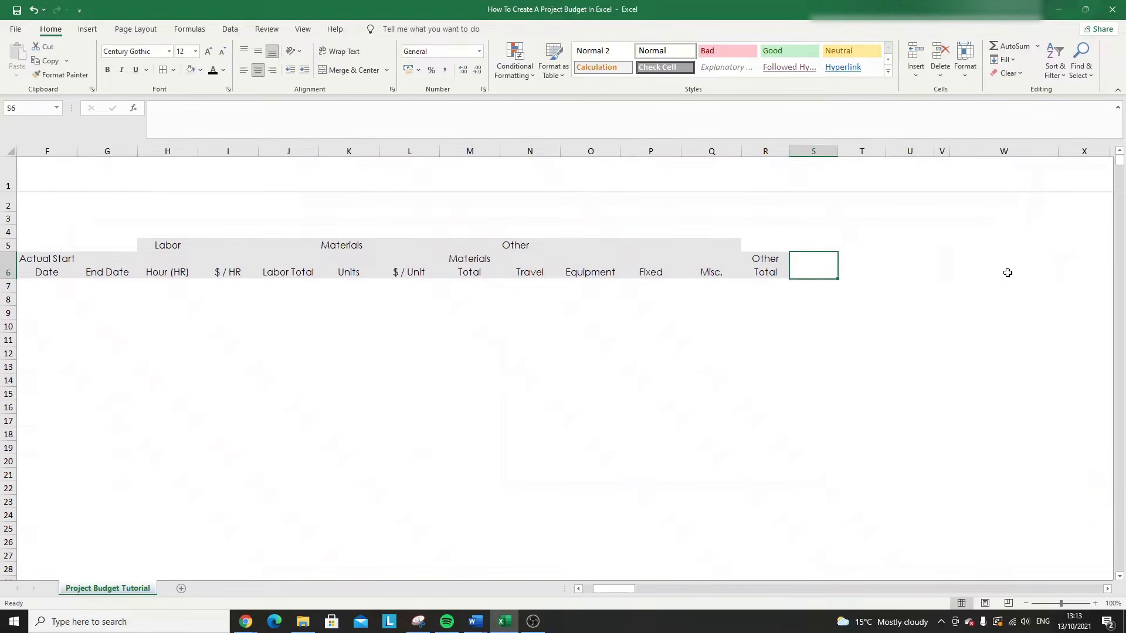
pyautogui.write('Budget')
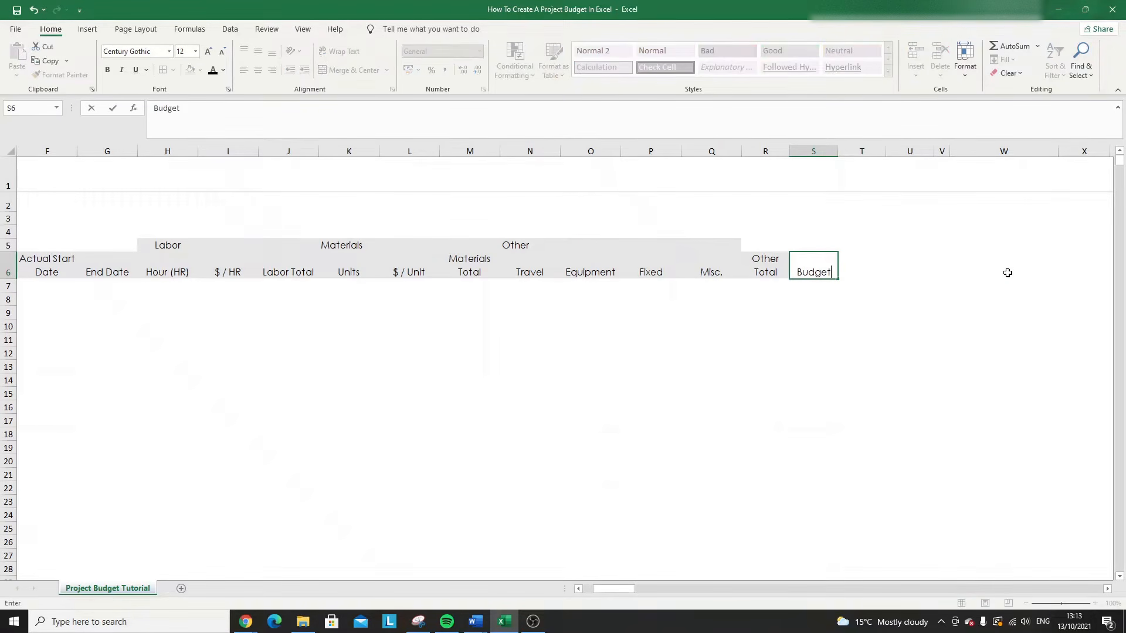
pyautogui.press('Tab')
pyautogui.write('Actual')
pyautogui.press('Return')
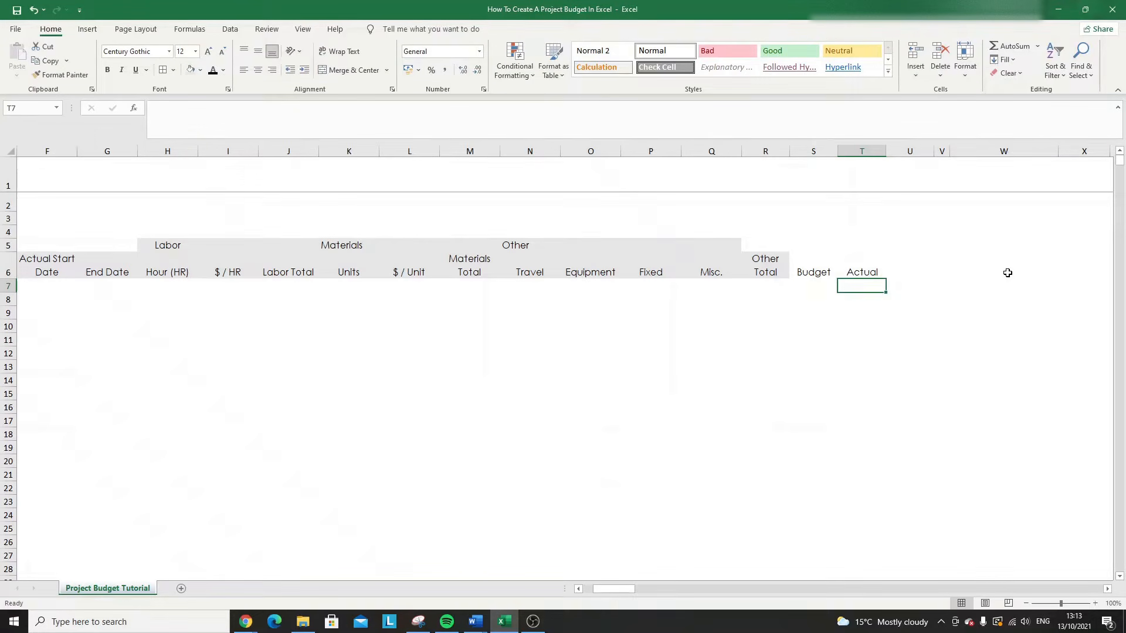
# - Enter the header Under/ Over in cell U6
pyautogui.press('Up')
pyautogui.press('Tab')
pyautogui.write('Under/ Over')
pyautogui.press('Return')
pyautogui.press('Up')
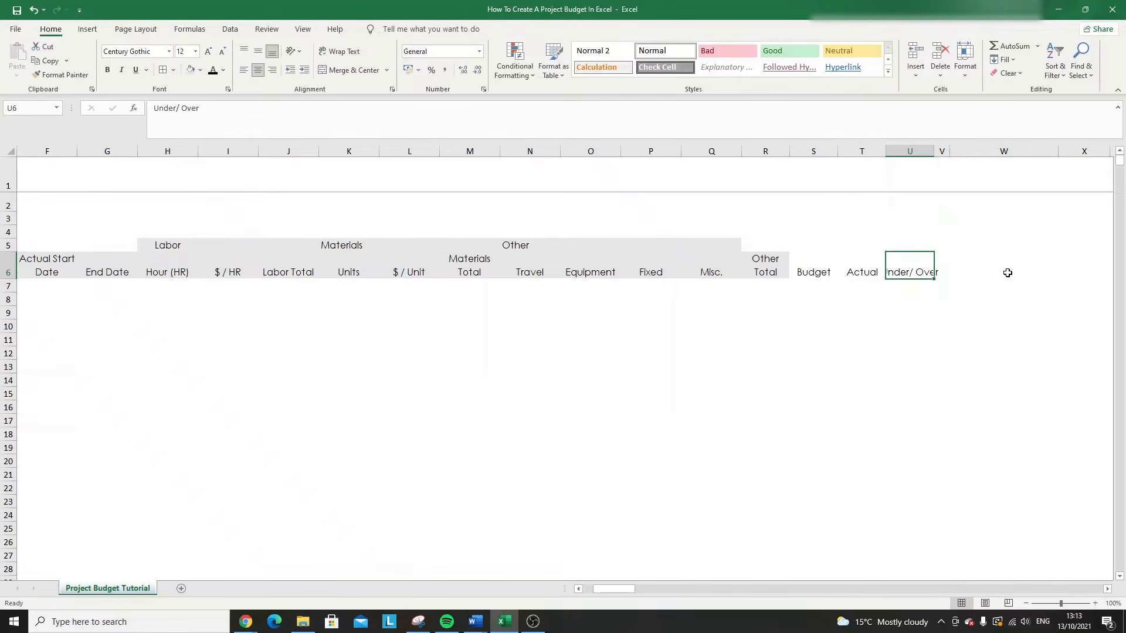
# - Copy the formatting of the Other Total header onto the Budget, Actual and Under/ Over headers in S6:U6
pyautogui.click(780, 261)
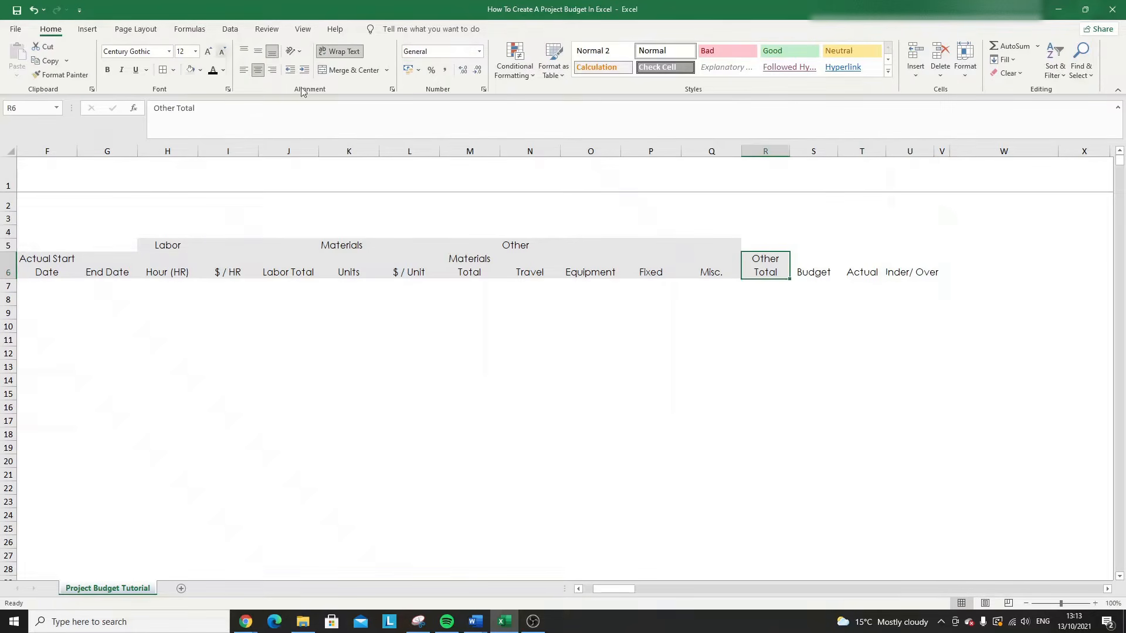
pyautogui.hotkey('alt', 'h')
pyautogui.press('f')
pyautogui.press('p')
pyautogui.moveTo(814, 270); pyautogui.dragTo(910, 272)
pyautogui.click(896, 288)
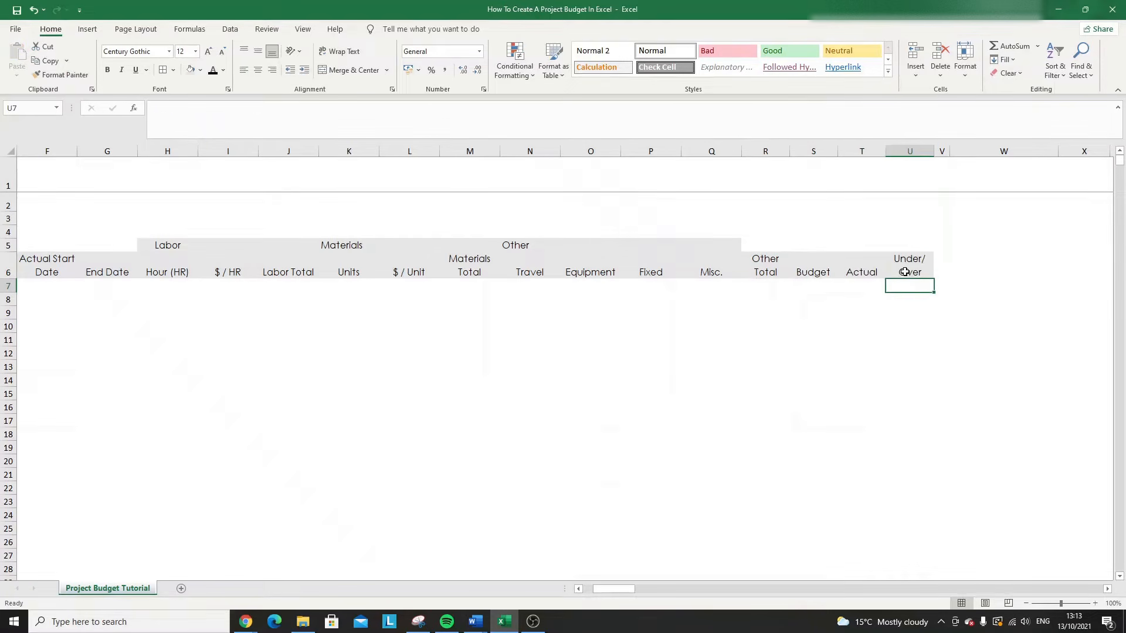
# - Enter the heading Balance in cell U5, above the Under/ Over header
pyautogui.click(909, 264)
pyautogui.click(907, 232)
pyautogui.click(908, 243)
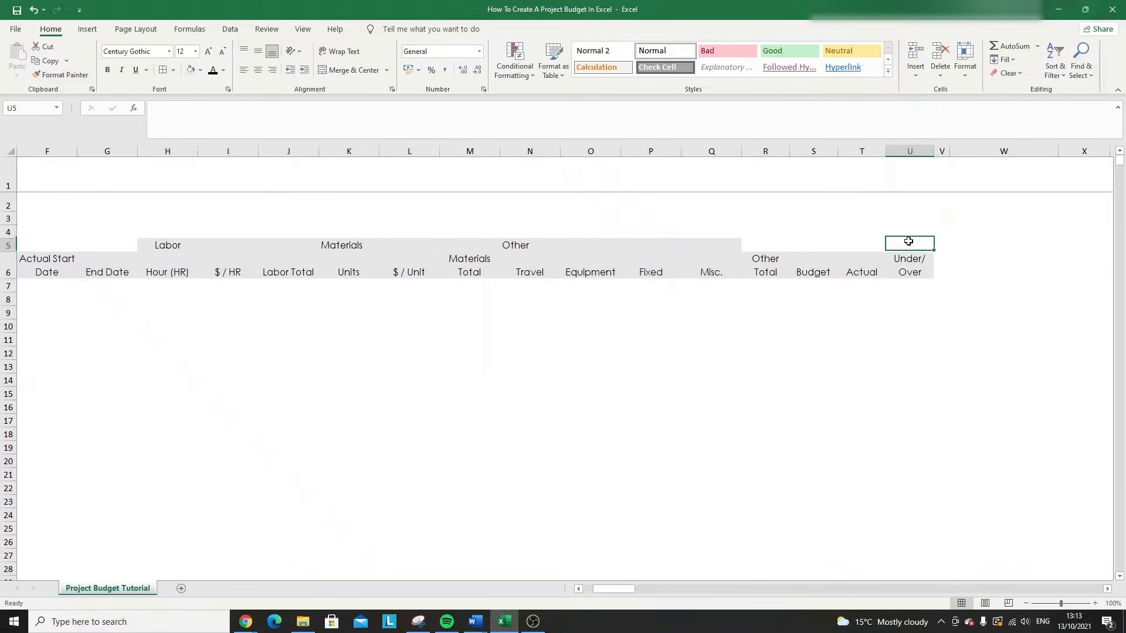
pyautogui.write('Balance')
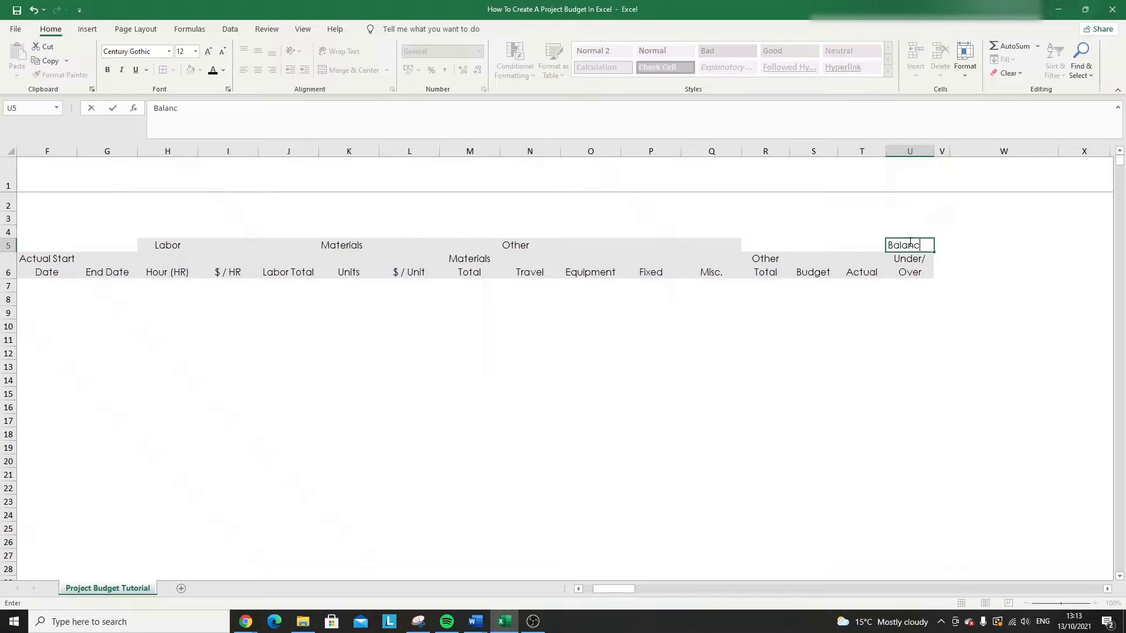
pyautogui.press('Return')
# - Fill the Balance cell U5 and the empty cells R5:T5 beside it with light grey
pyautogui.press('Up')
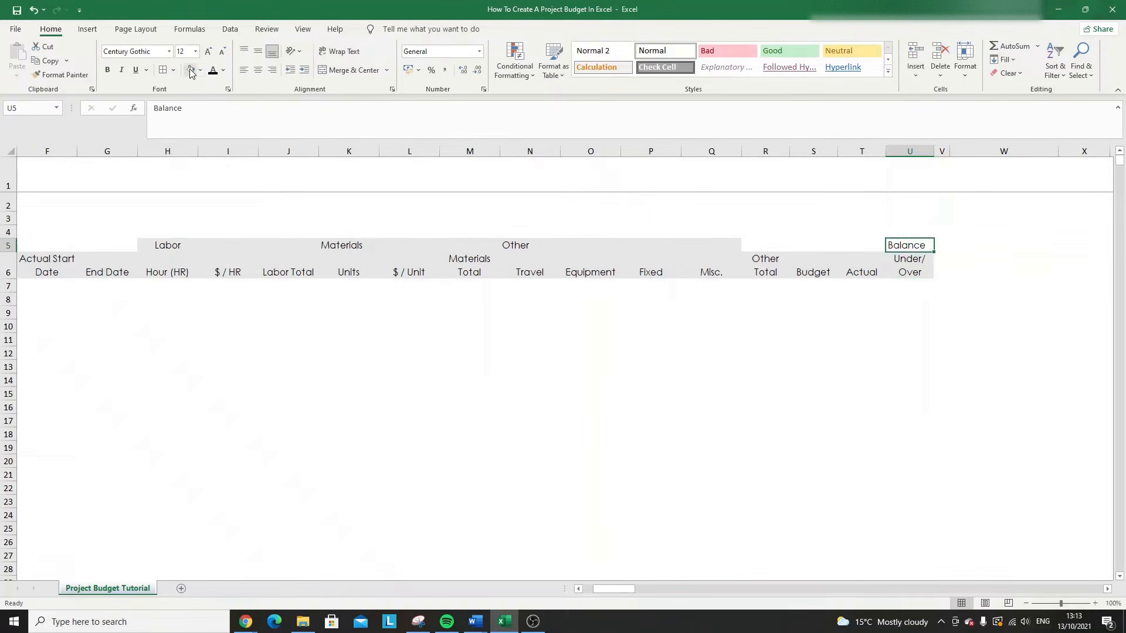
pyautogui.moveTo(879, 244); pyautogui.dragTo(756, 244)
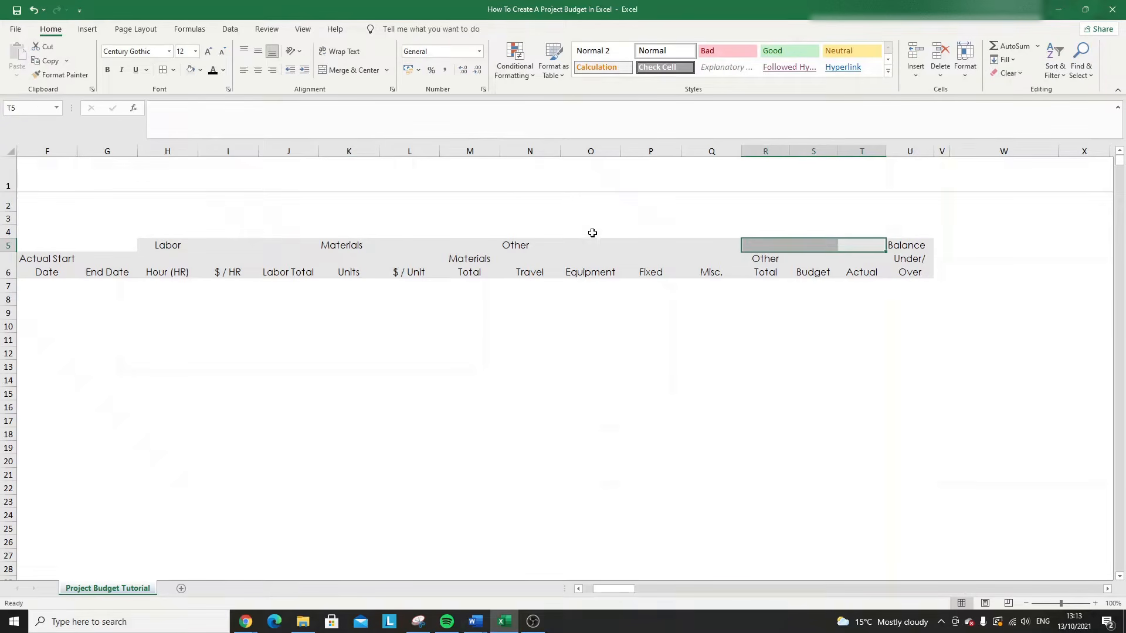
# - Enter Project in cell C7 as the first entry under the Description header
pyautogui.press('Left')
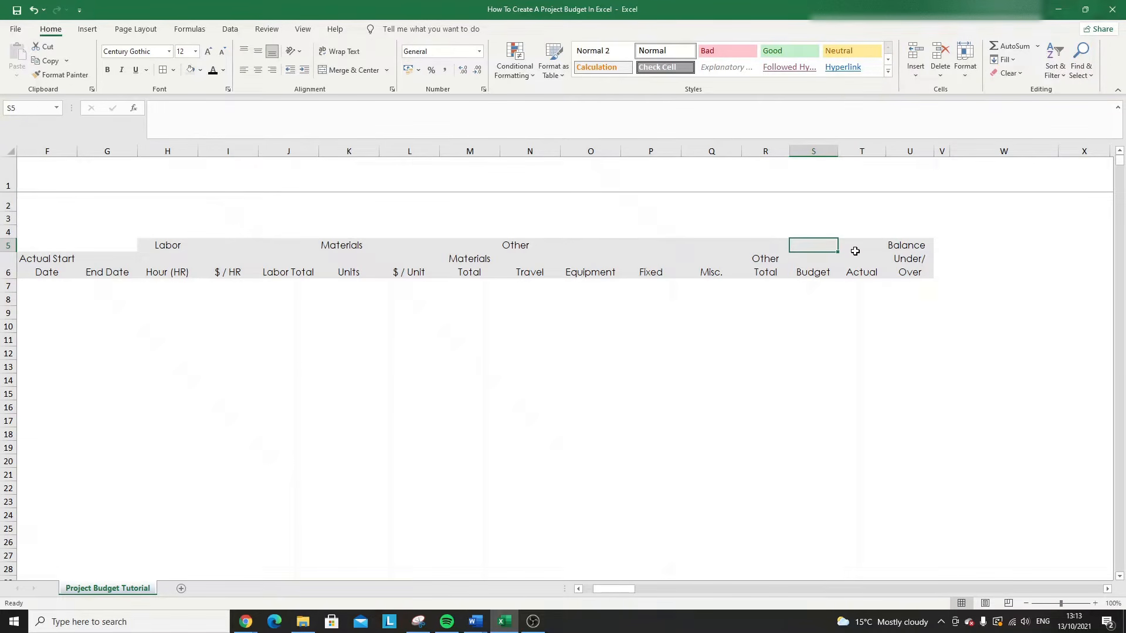
pyautogui.press('Left')
pyautogui.press('Left')
pyautogui.press('Left')
pyautogui.press('Left')
pyautogui.press('Left')
pyautogui.press('Left')
pyautogui.press('Left')
pyautogui.press('Left')
pyautogui.press('Left')
pyautogui.press('Left')
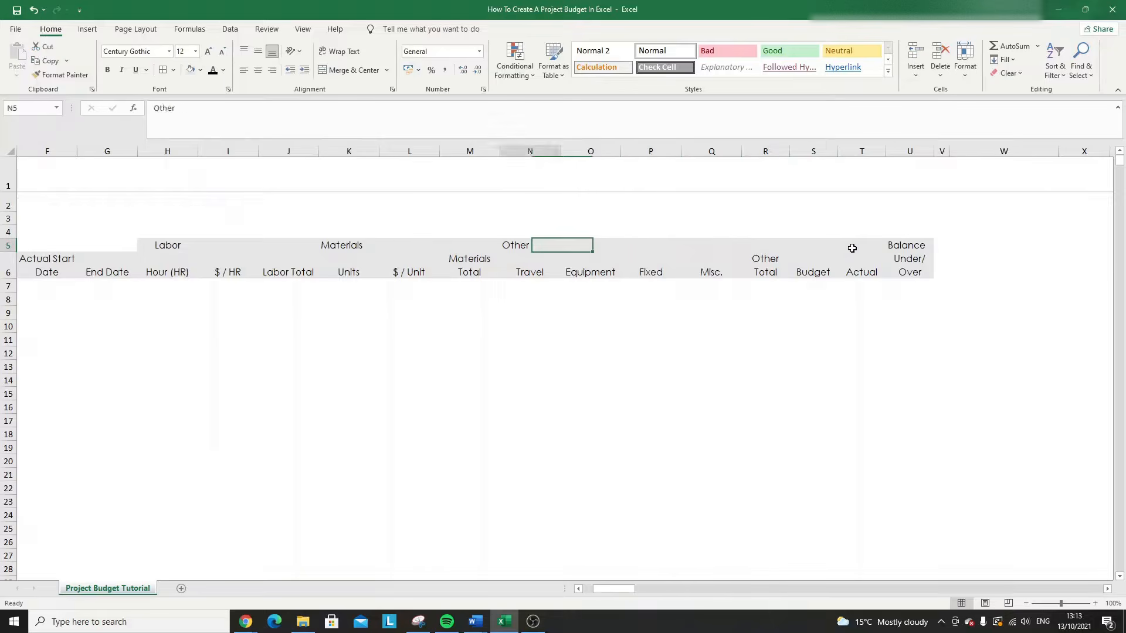
pyautogui.click(67, 289)
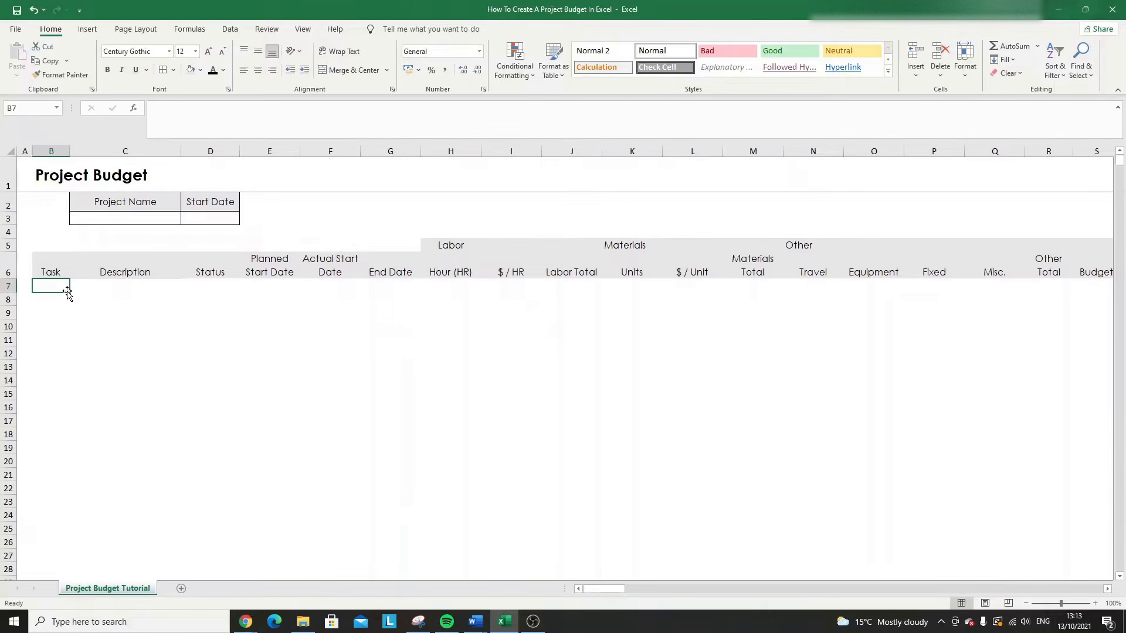
pyautogui.press('Right')
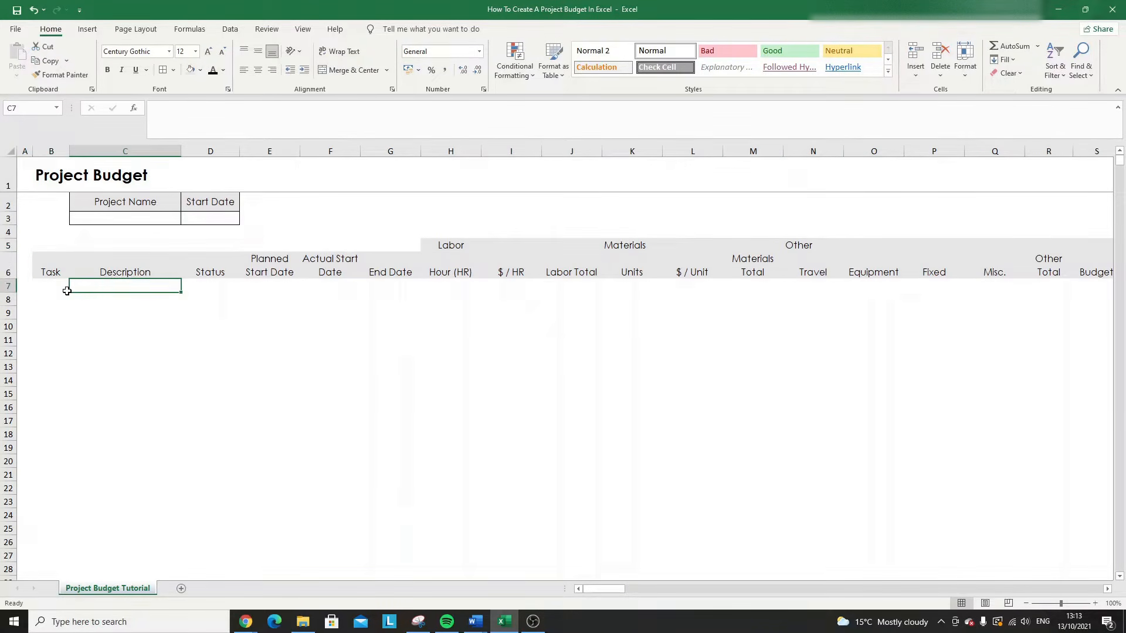
pyautogui.write('Project')
pyautogui.press('Return')
pyautogui.press('Up')
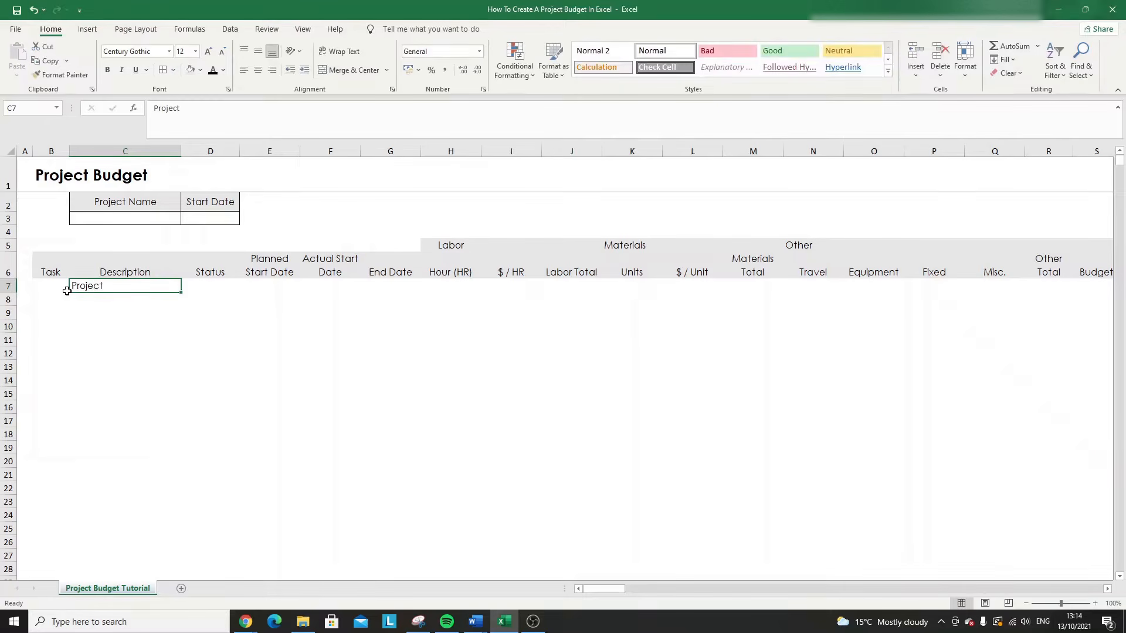
# - Center the Project text in cell C7
pyautogui.click(5, 263)
pyautogui.click(103, 287)
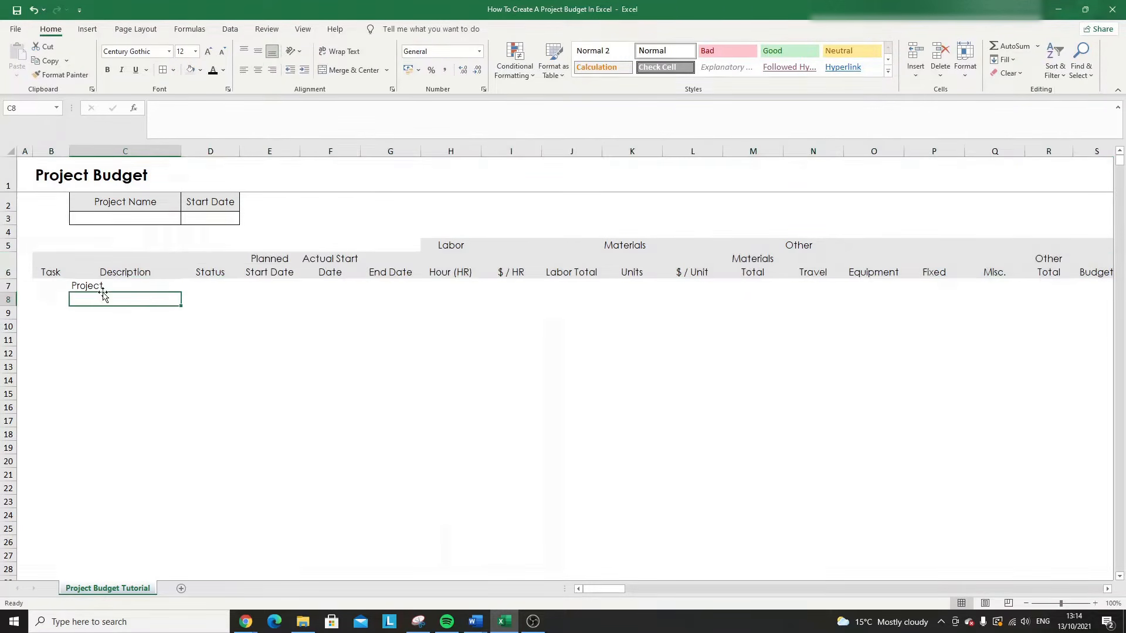
pyautogui.click(258, 70)
pyautogui.click(131, 298)
# - Fill the Project row, cells B7 through U7, with light grey
pyautogui.moveTo(51, 279); pyautogui.dragTo(1022, 289)
pyautogui.click(193, 70)
pyautogui.click(232, 312)
# - Apply all borders to the table range from the Task header B6 through U20
pyautogui.press('Left')
pyautogui.press('Left')
pyautogui.press('Left')
pyautogui.press('Left')
pyautogui.press('Left')
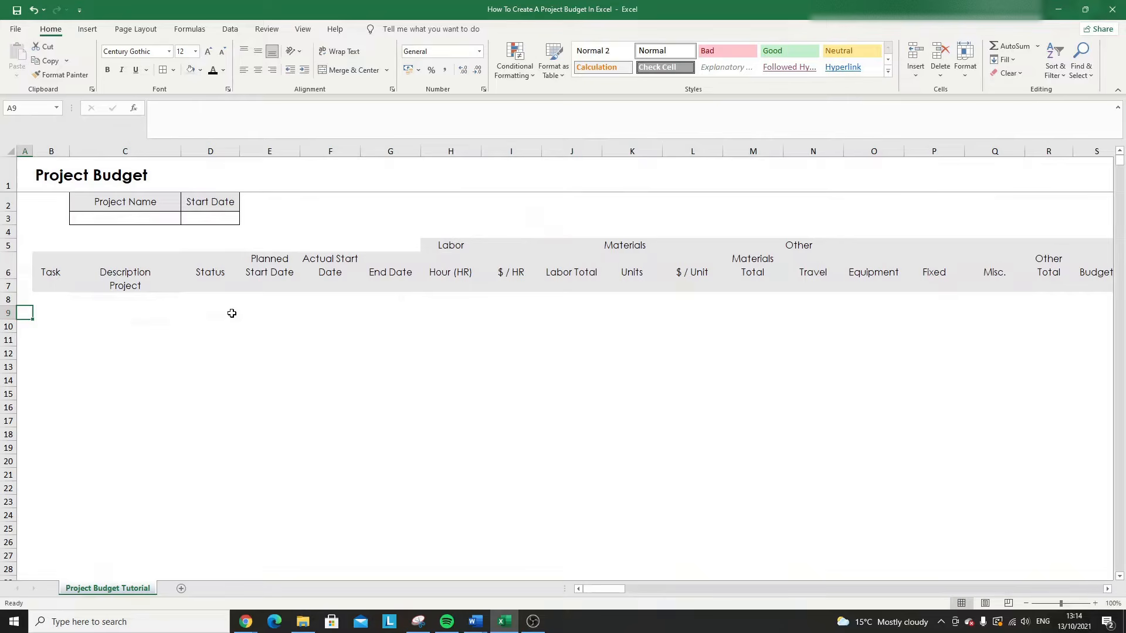
pyautogui.press('Up')
pyautogui.press('Right')
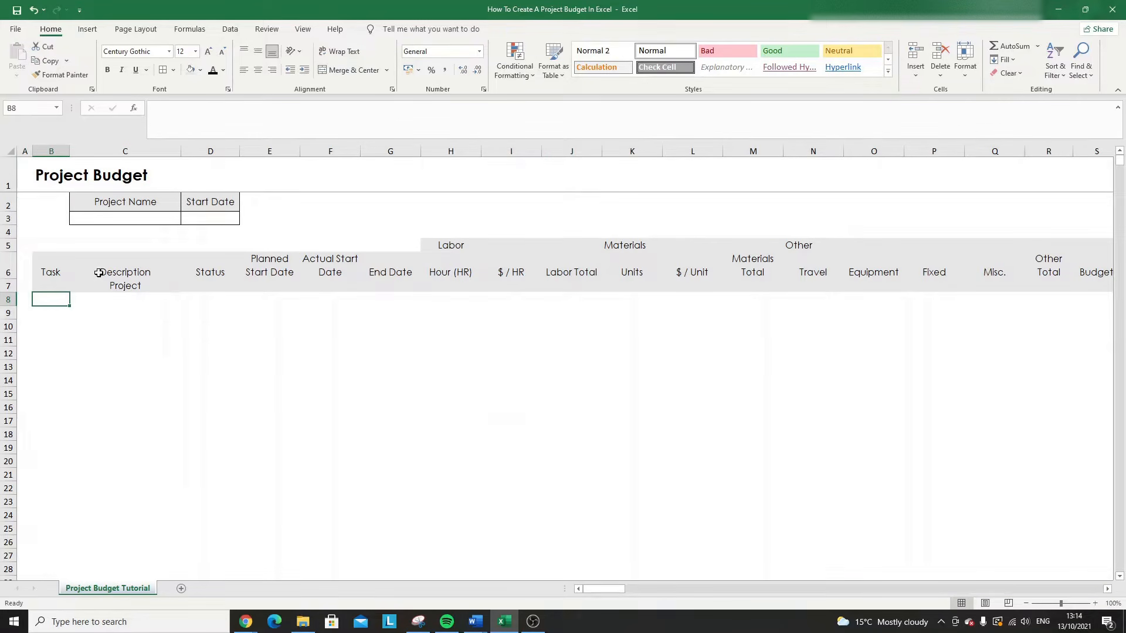
pyautogui.moveTo(53, 264); pyautogui.dragTo(1018, 463)
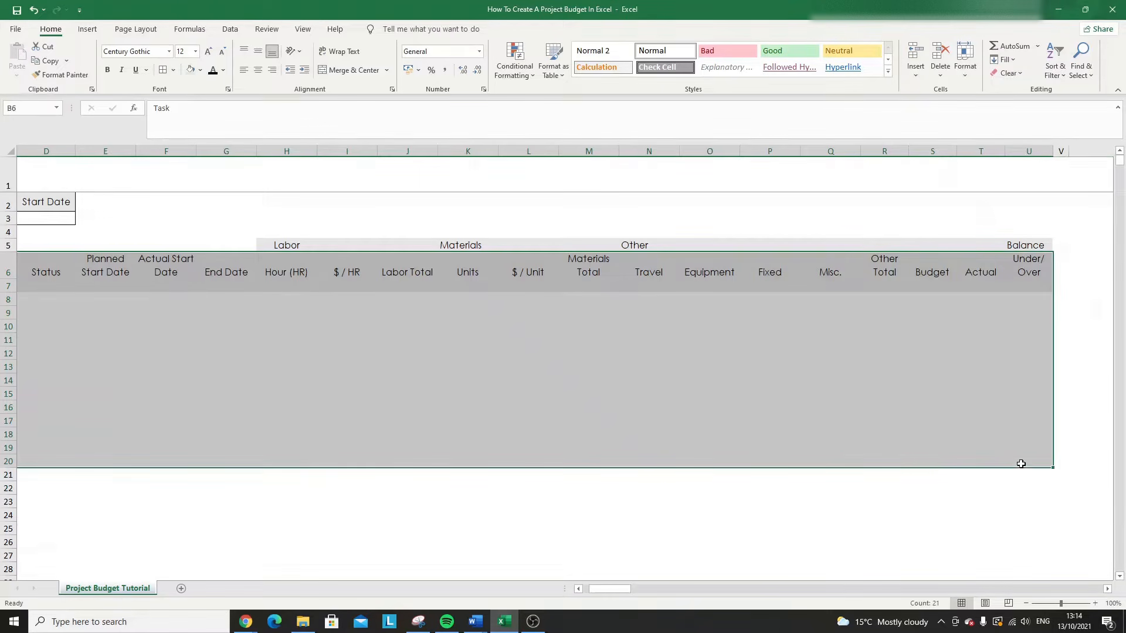
pyautogui.moveTo(627, 591); pyautogui.dragTo(613, 590)
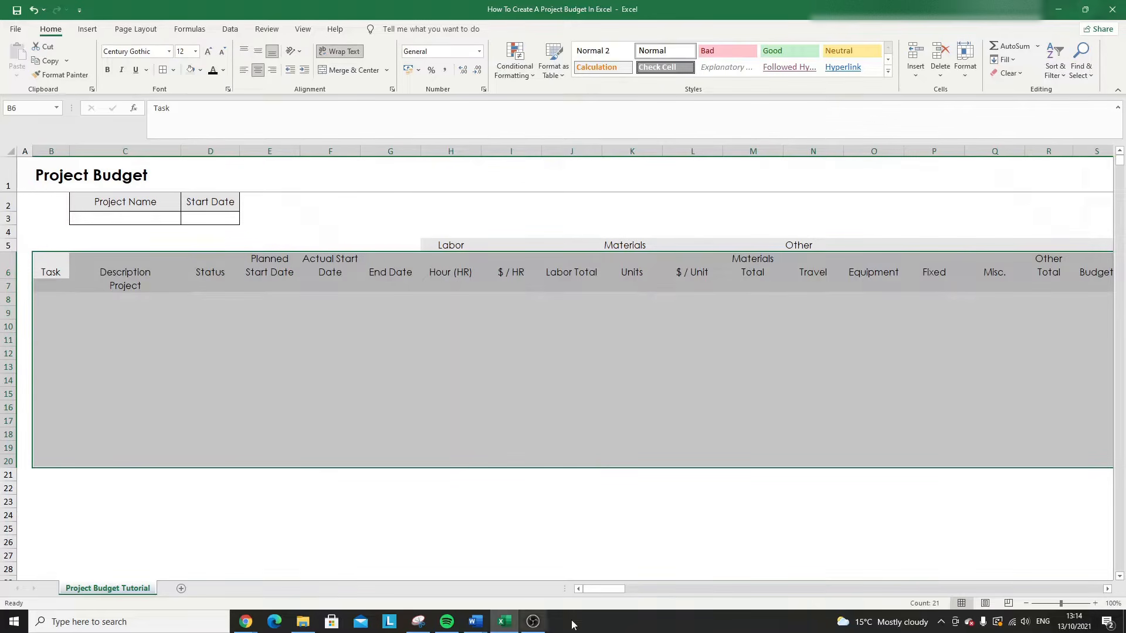
pyautogui.moveTo(613, 590); pyautogui.dragTo(647, 588)
pyautogui.moveTo(752, 577); pyautogui.dragTo(578, 583)
pyautogui.click(173, 71)
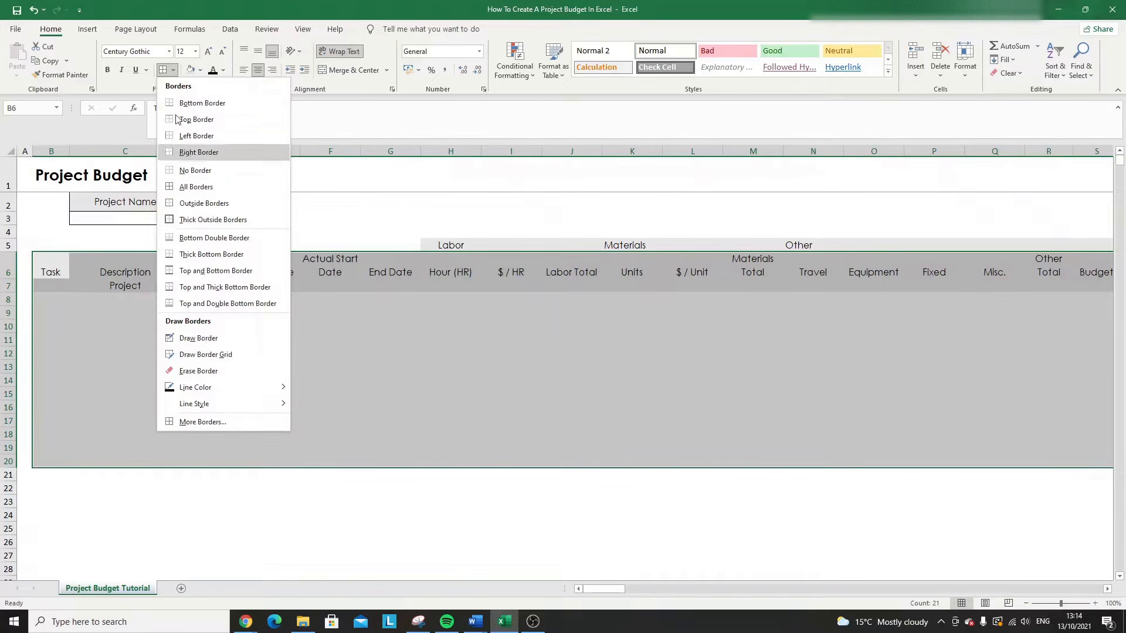
pyautogui.click(198, 186)
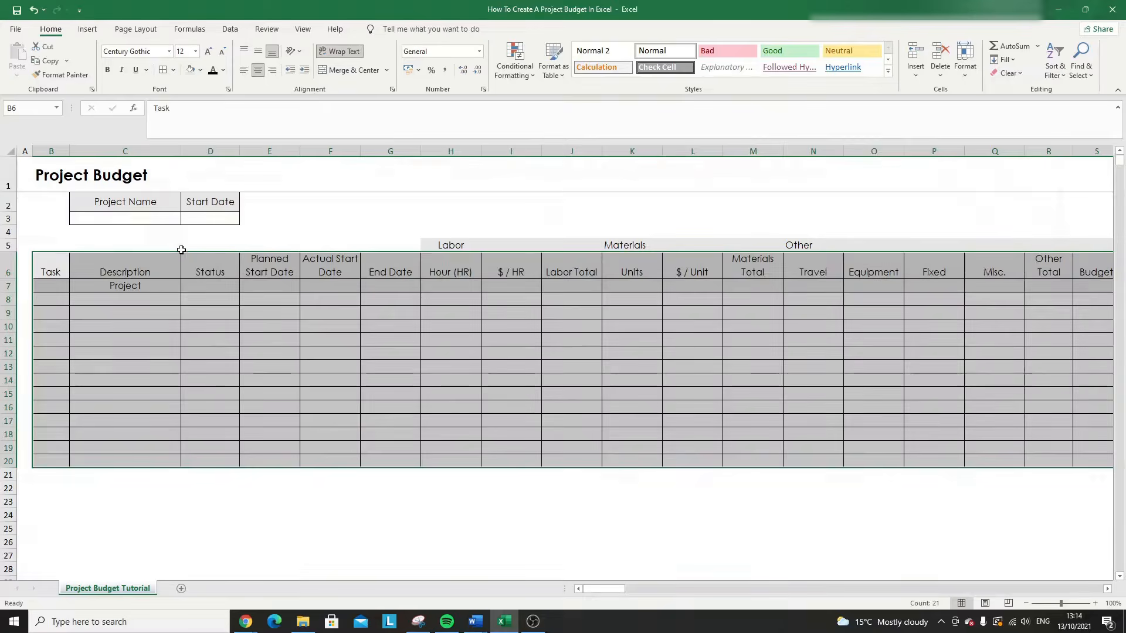
# - Enter Task in each of the description cells C8 through C12
pyautogui.click(144, 298)
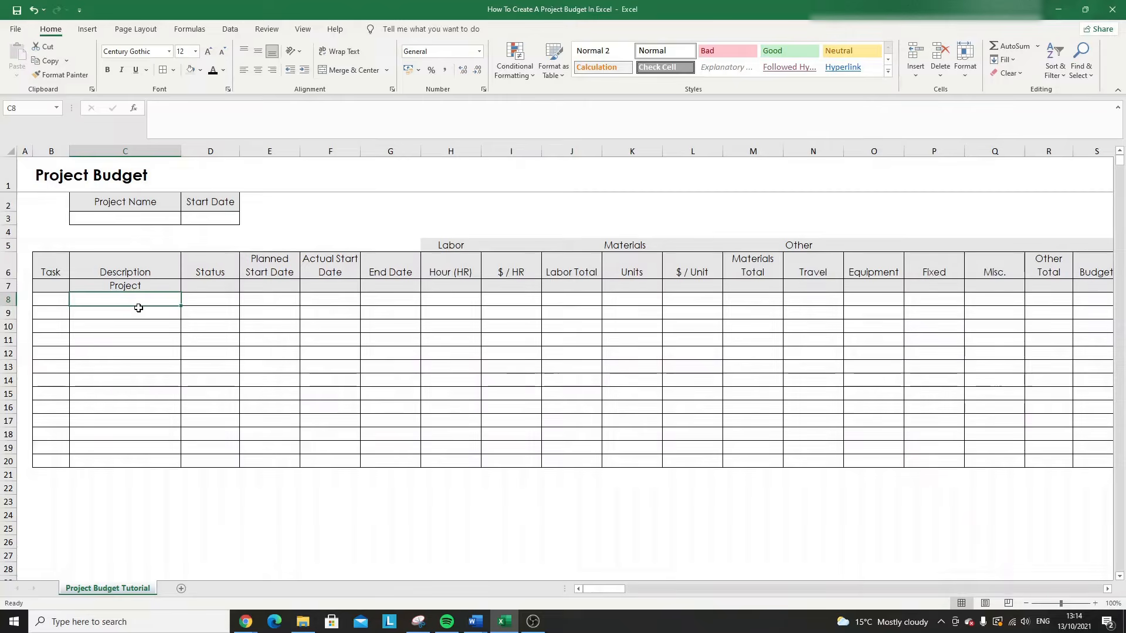
pyautogui.write('Task')
pyautogui.press('Return')
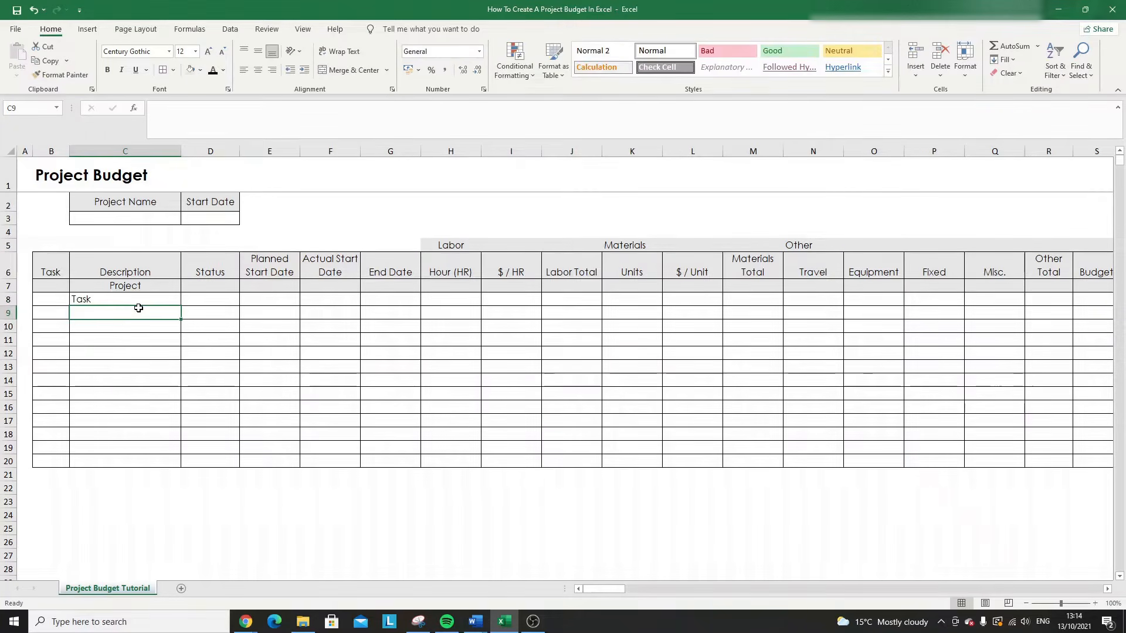
pyautogui.write('Task')
pyautogui.press('Return')
pyautogui.write('Task')
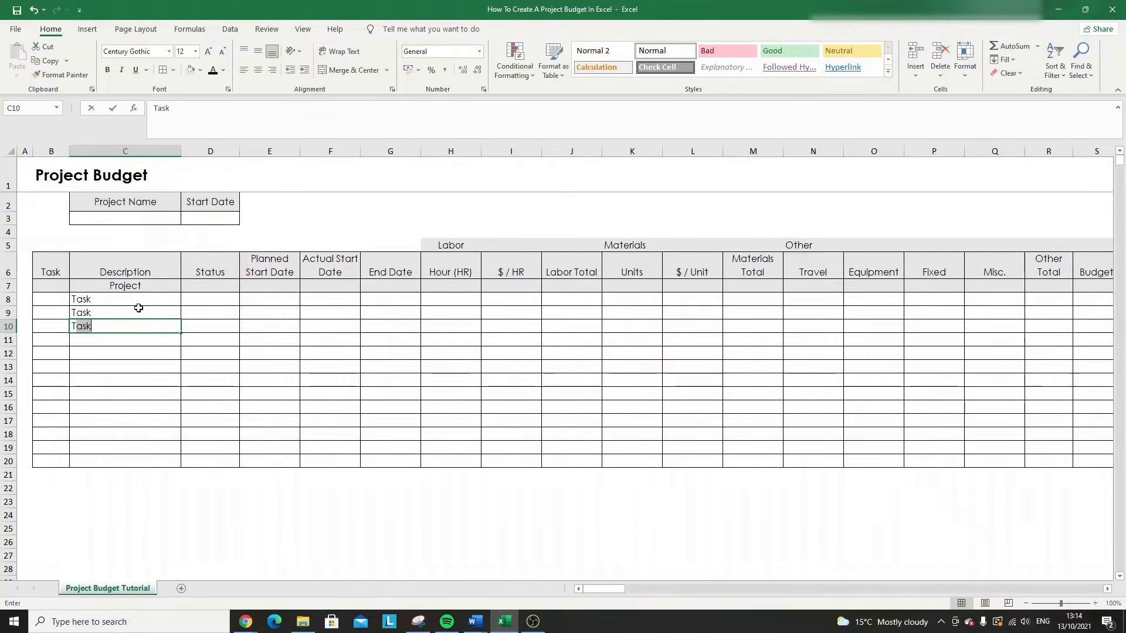
pyautogui.press('Return')
pyautogui.write('Task')
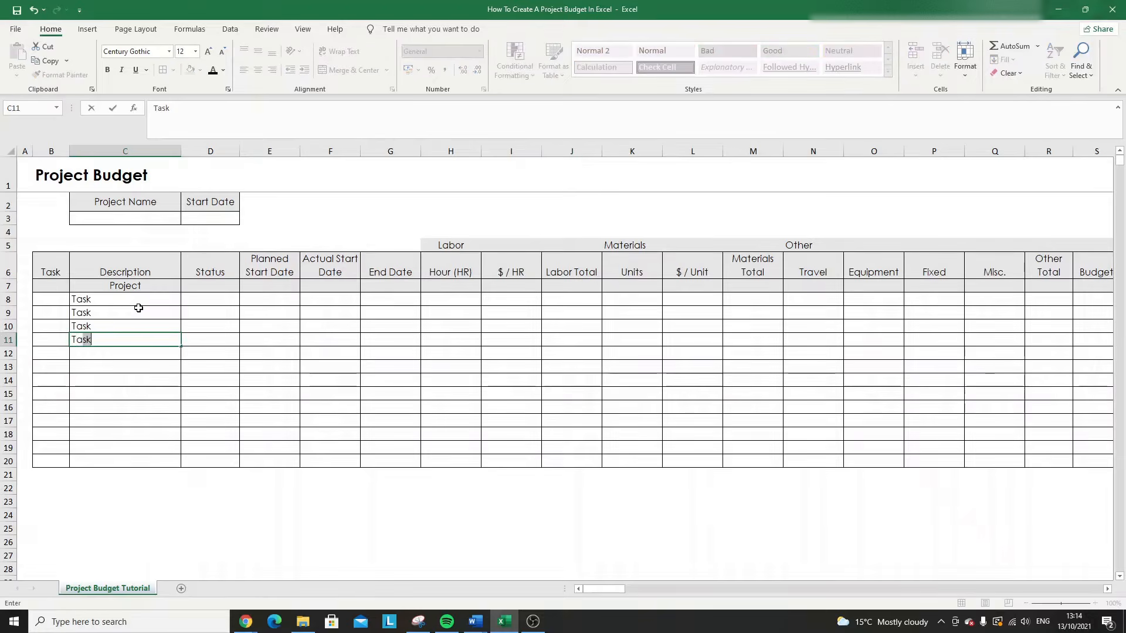
pyautogui.press('Return')
pyautogui.write('Task')
pyautogui.press('Return')
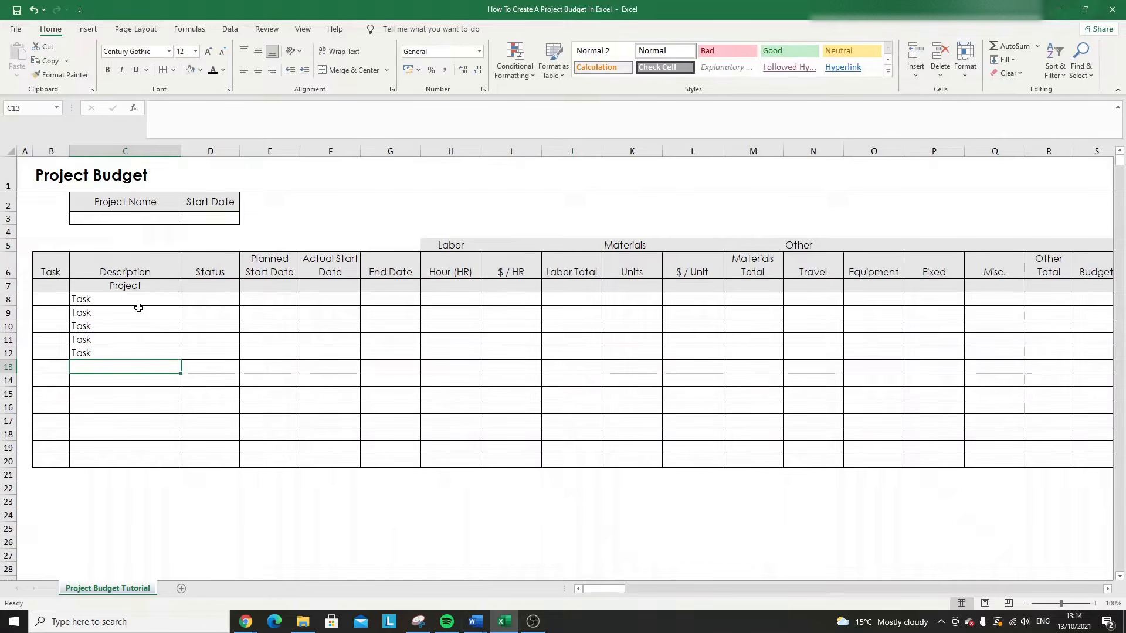
# - Enter Subtask, indented one level, in each of the description cells C13 through C15
pyautogui.write('Subta')
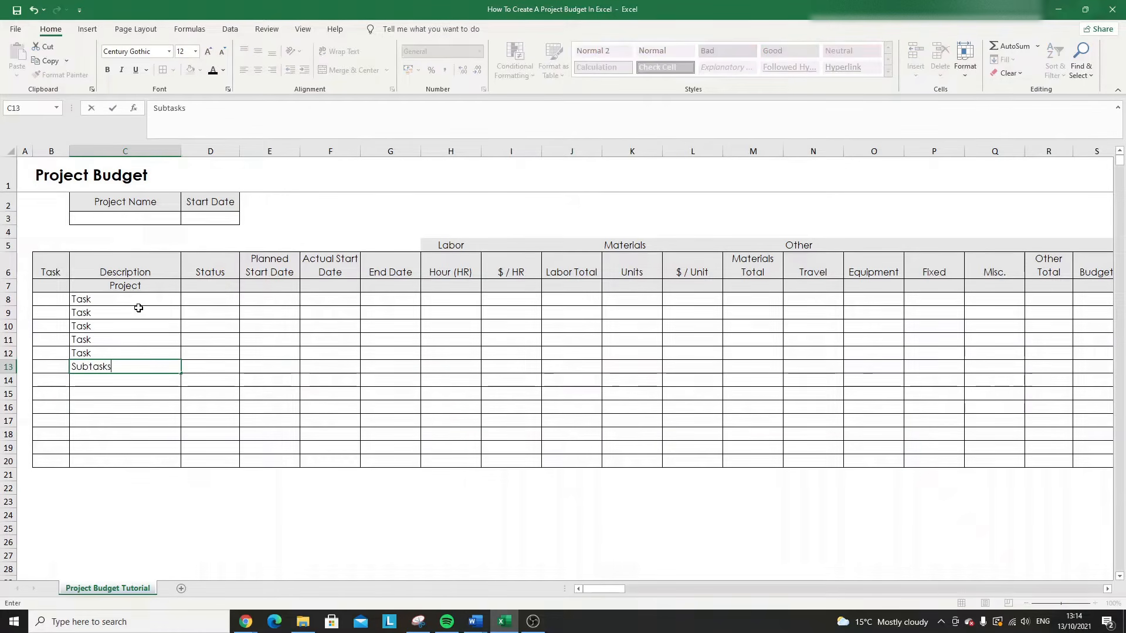
pyautogui.write('sks')
pyautogui.press('Return')
pyautogui.press('Up')
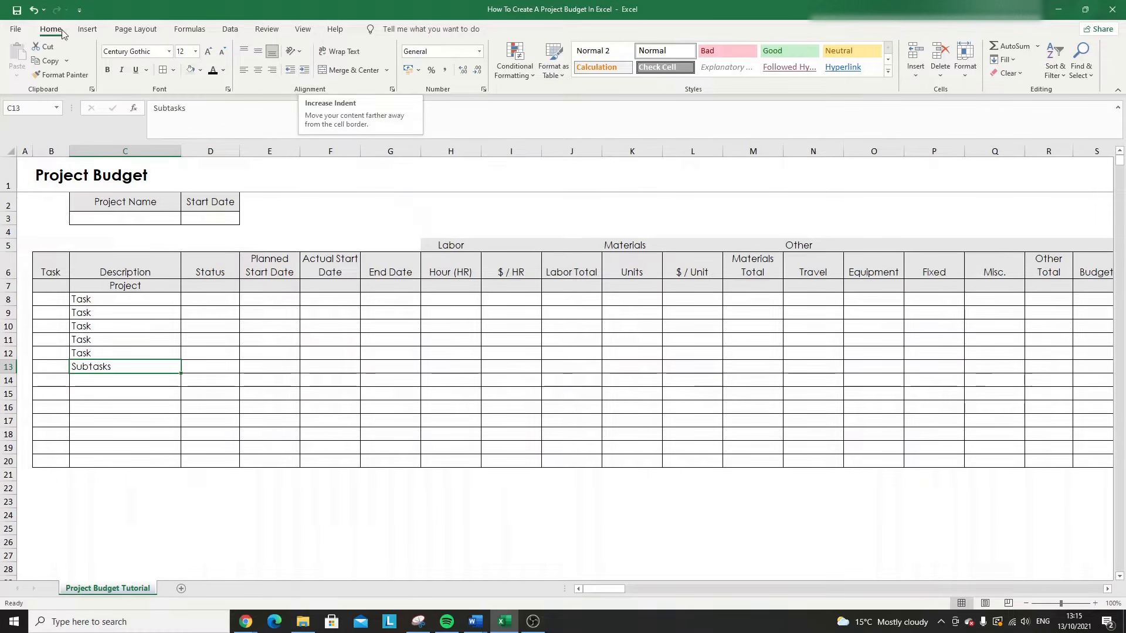
pyautogui.click(305, 72)
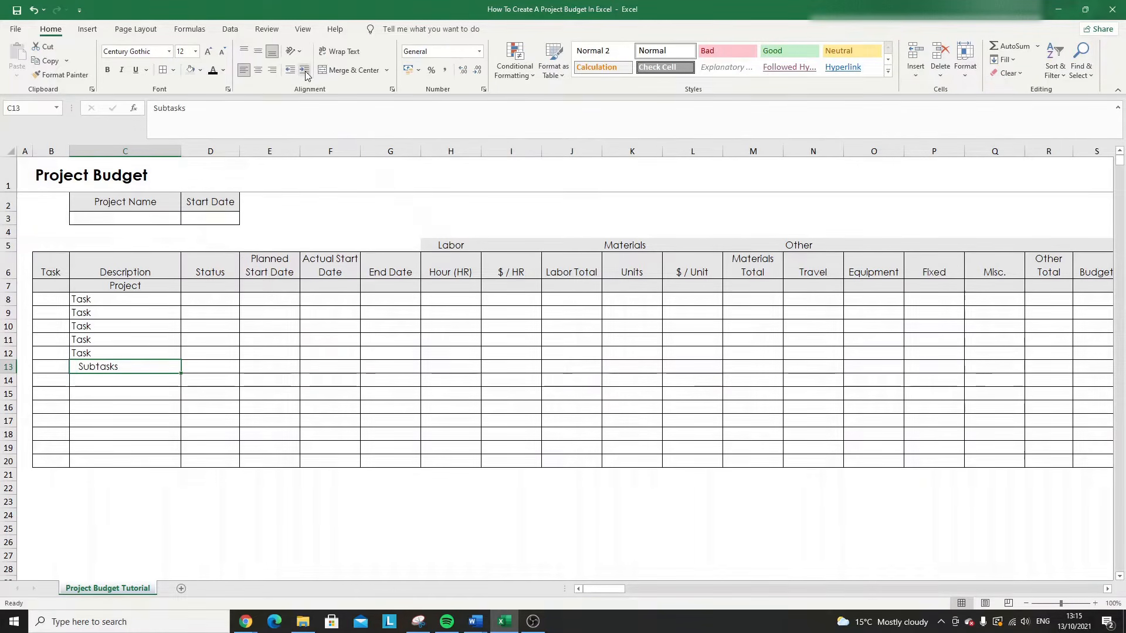
pyautogui.click(203, 108)
pyautogui.press('BackSpace')
pyautogui.click(161, 367)
pyautogui.moveTo(181, 372); pyautogui.dragTo(175, 404)
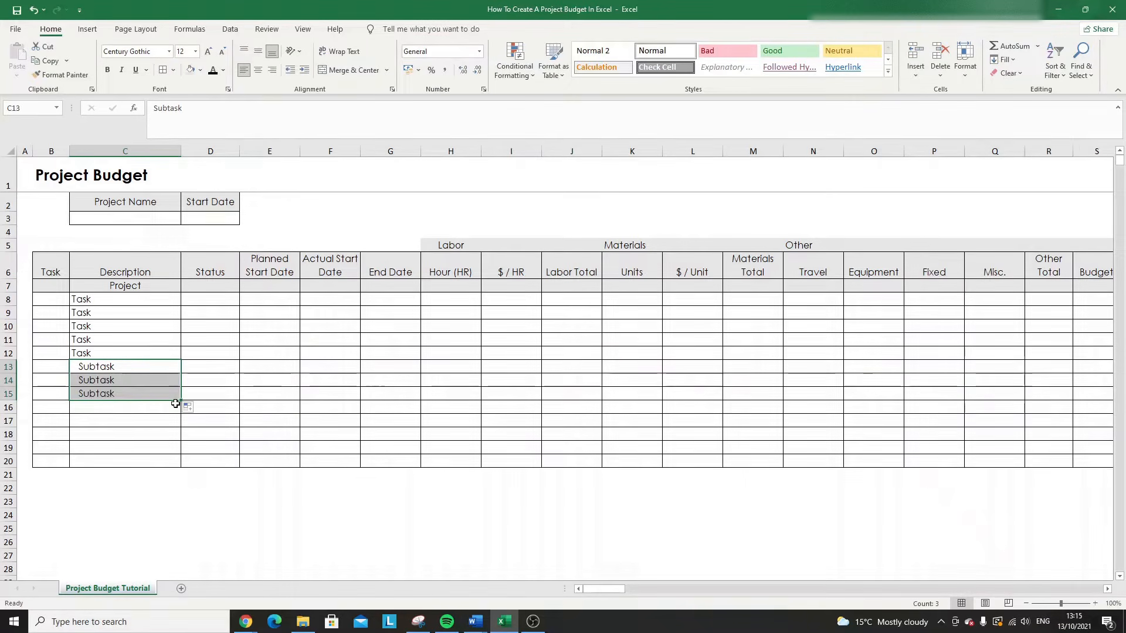
# - Copy the Task entries in C11 and C12 into the description cells C16 through C19
pyautogui.click(120, 413)
pyautogui.moveTo(109, 353); pyautogui.dragTo(111, 340)
pyautogui.hotkey('ctrl', 'c')
pyautogui.click(102, 407)
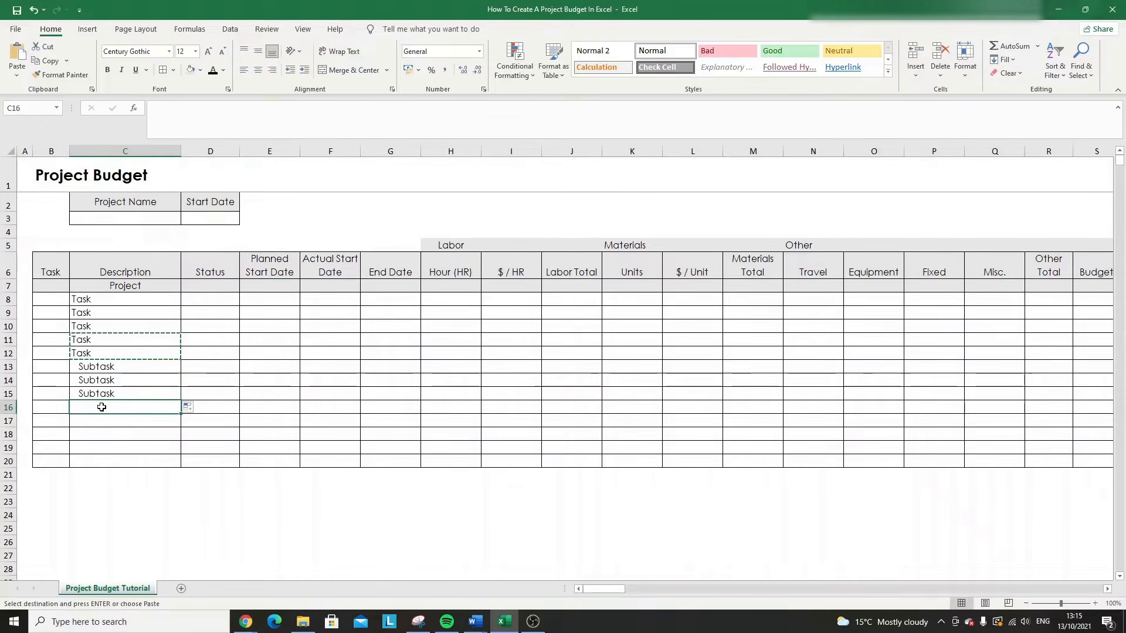
pyautogui.hotkey('ctrl', 'v')
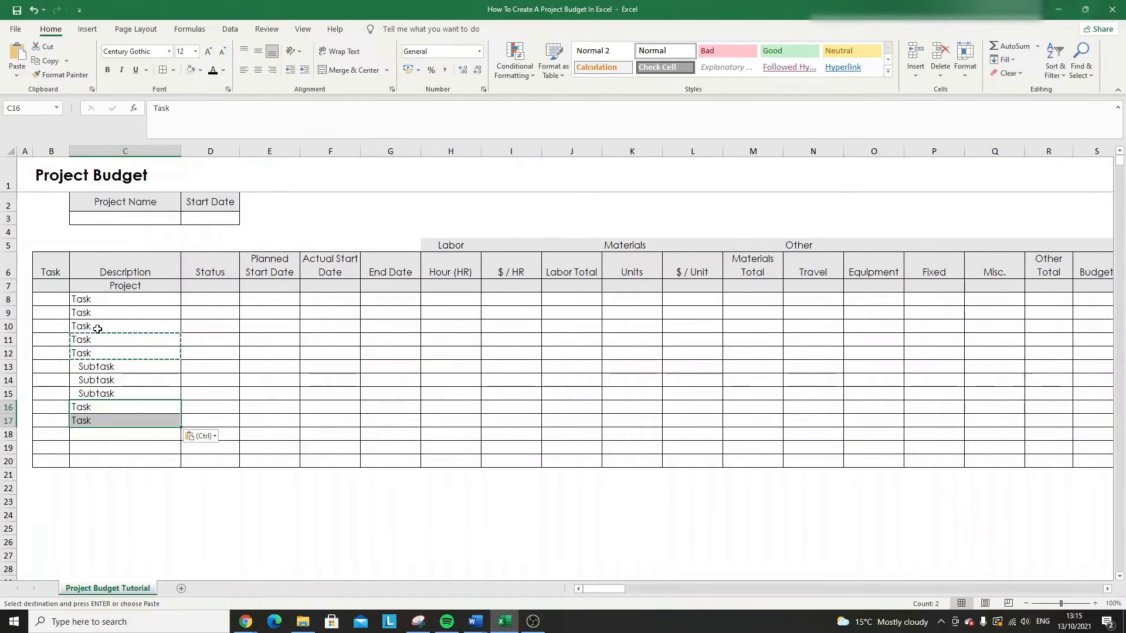
pyautogui.click(101, 434)
pyautogui.hotkey('ctrl', 'v')
pyautogui.click(214, 513)
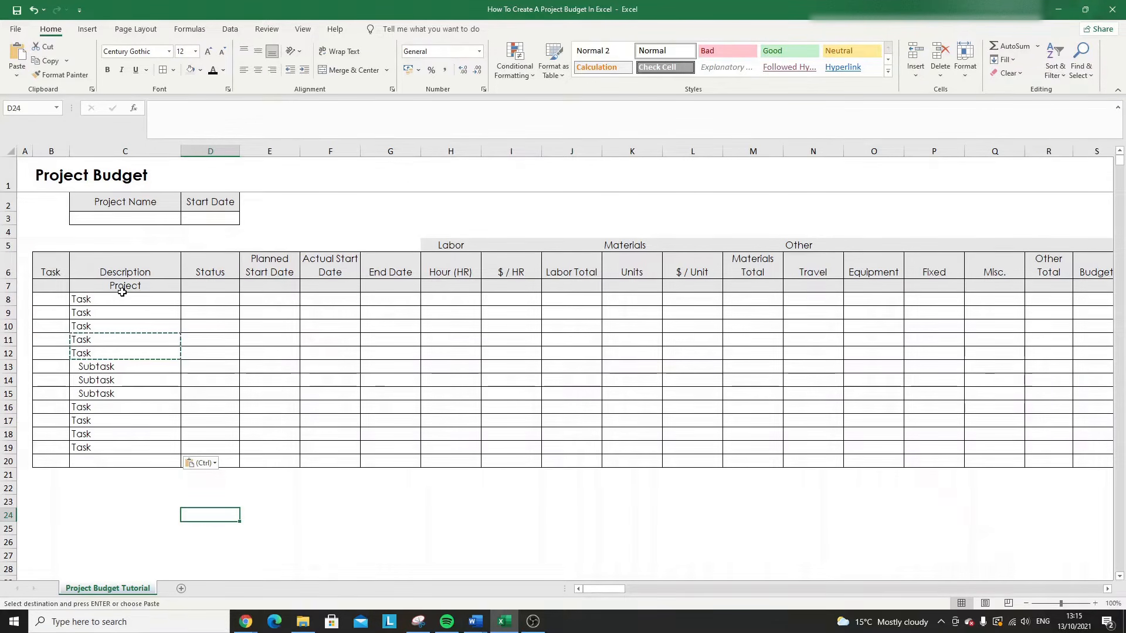
# - Add a Status Key heading in cell C22 below the task table and fill it with light grey
pyautogui.click(196, 300)
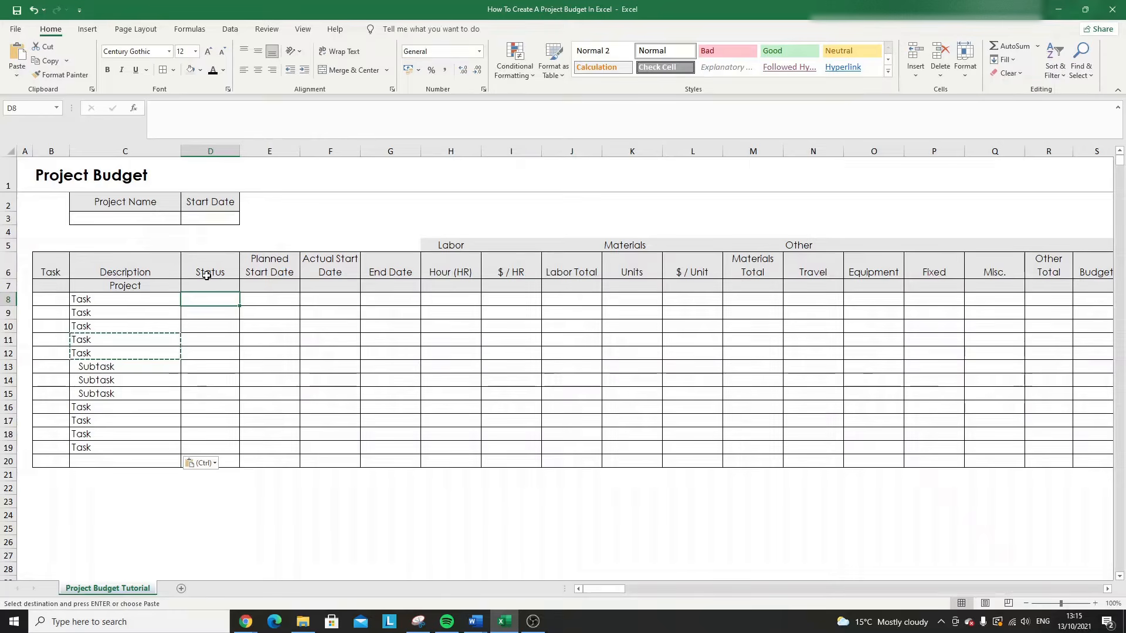
pyautogui.click(219, 495)
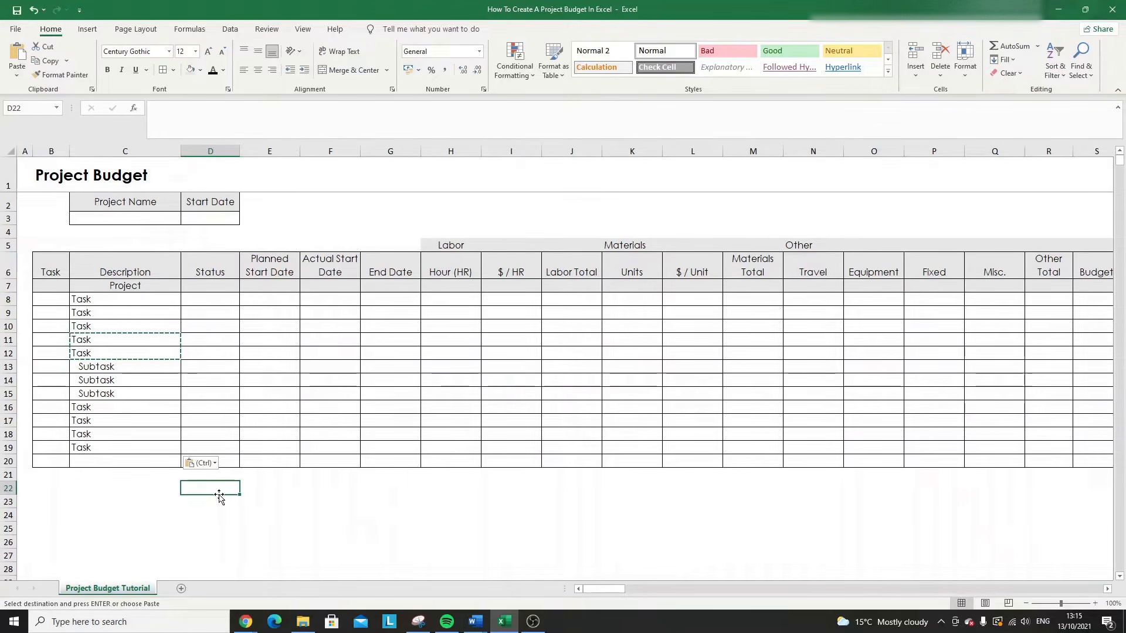
pyautogui.press('Left')
pyautogui.press('Left')
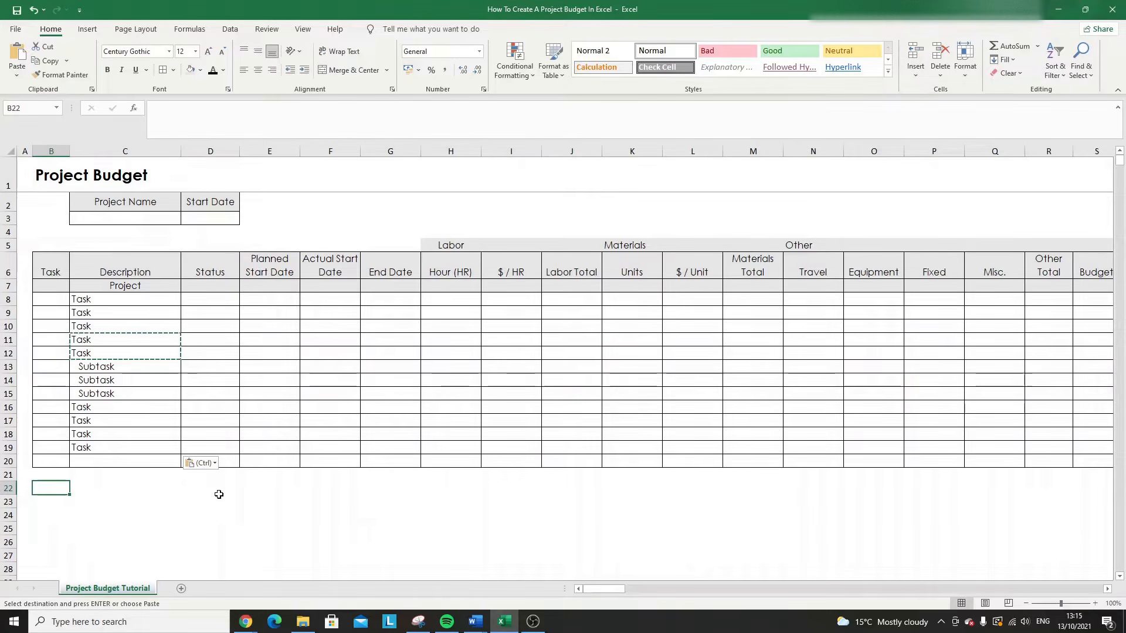
pyautogui.press('Right')
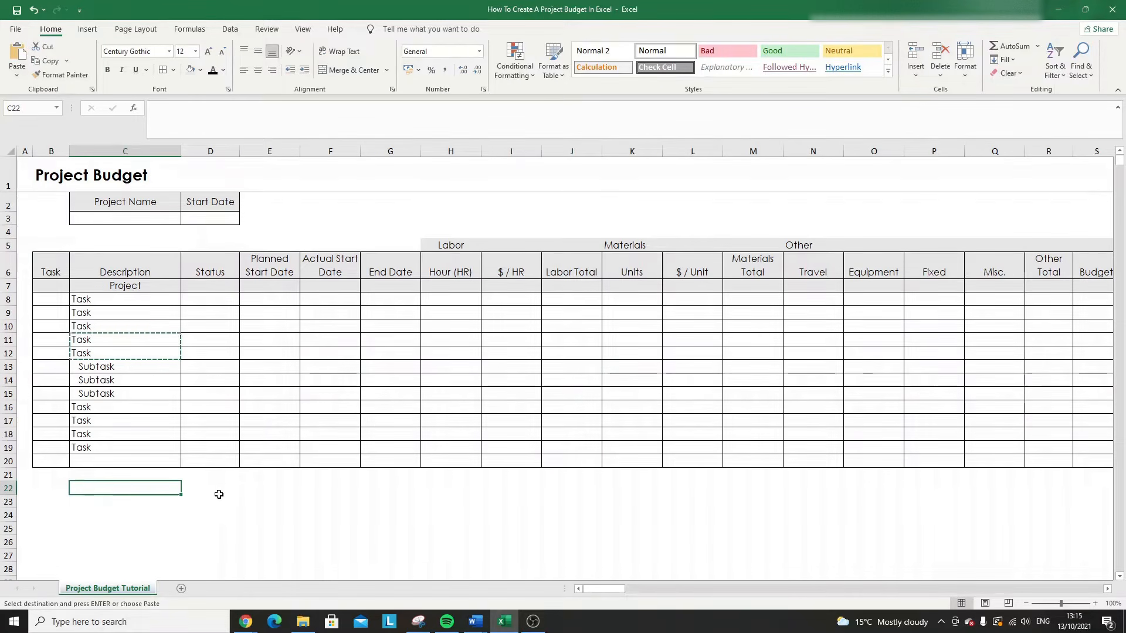
pyautogui.write('Status KEy')
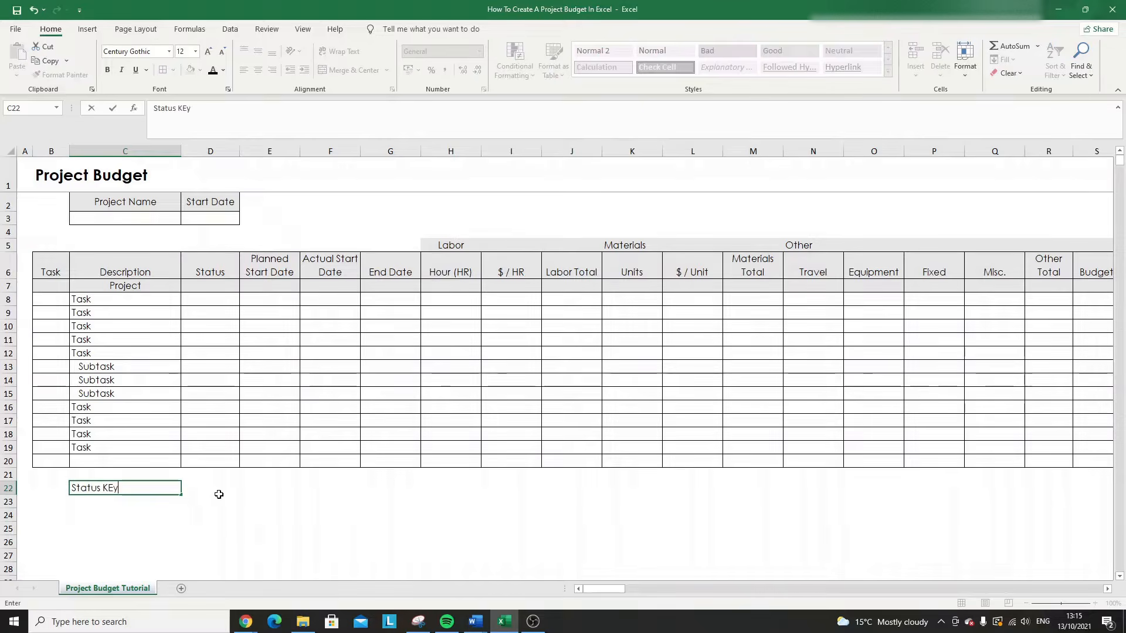
pyautogui.press('Return')
pyautogui.press('Up')
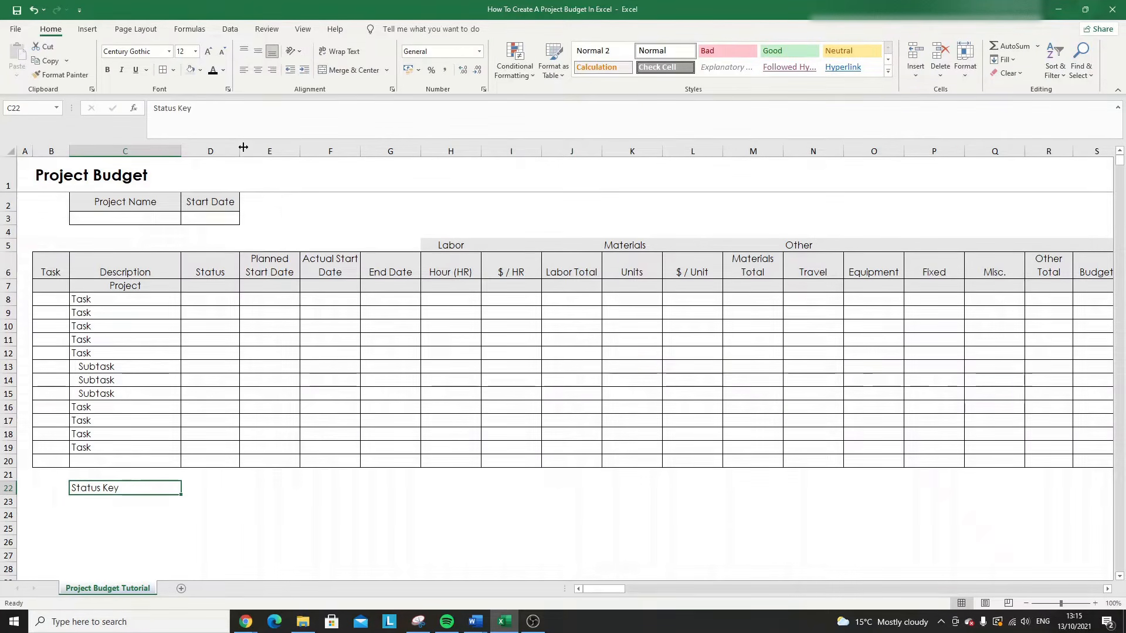
pyautogui.click(190, 69)
pyautogui.click(123, 503)
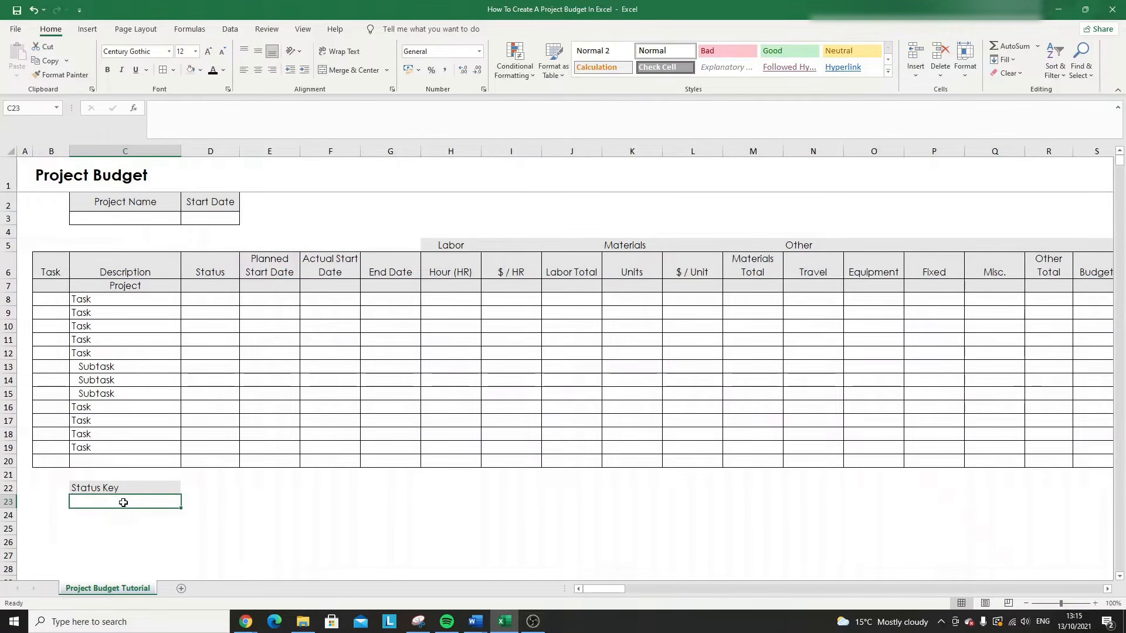
# - List Not Started, In Progress, Complete, On Hold and Overdue in cells C23 through C27 under the Status Key heading
pyautogui.write('Not Started')
pyautogui.press('Return')
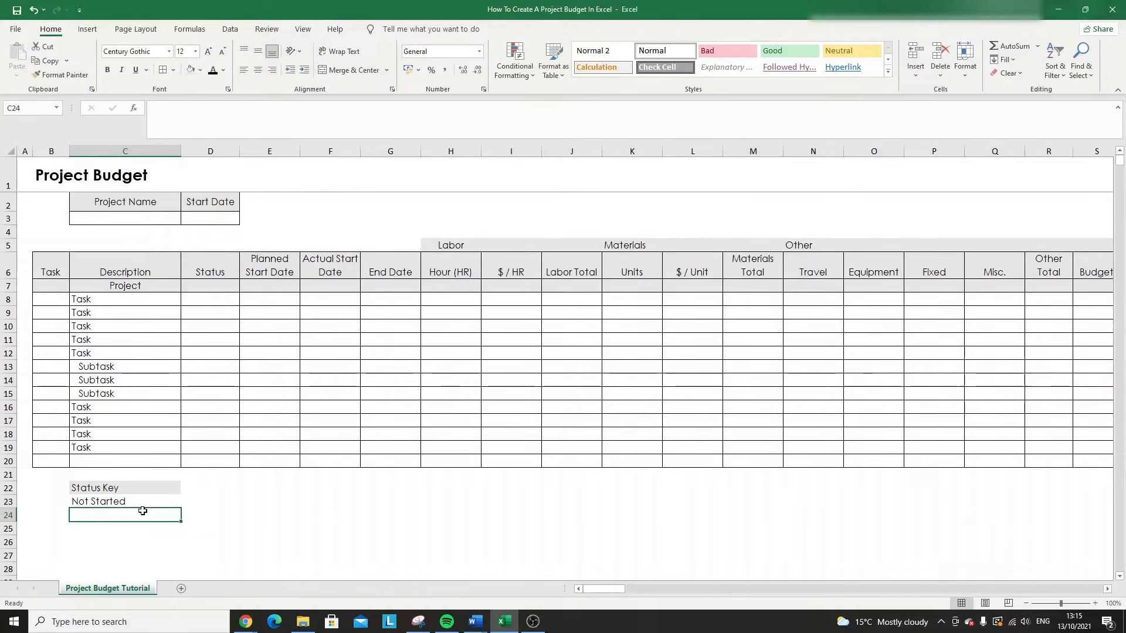
pyautogui.write('In Prog')
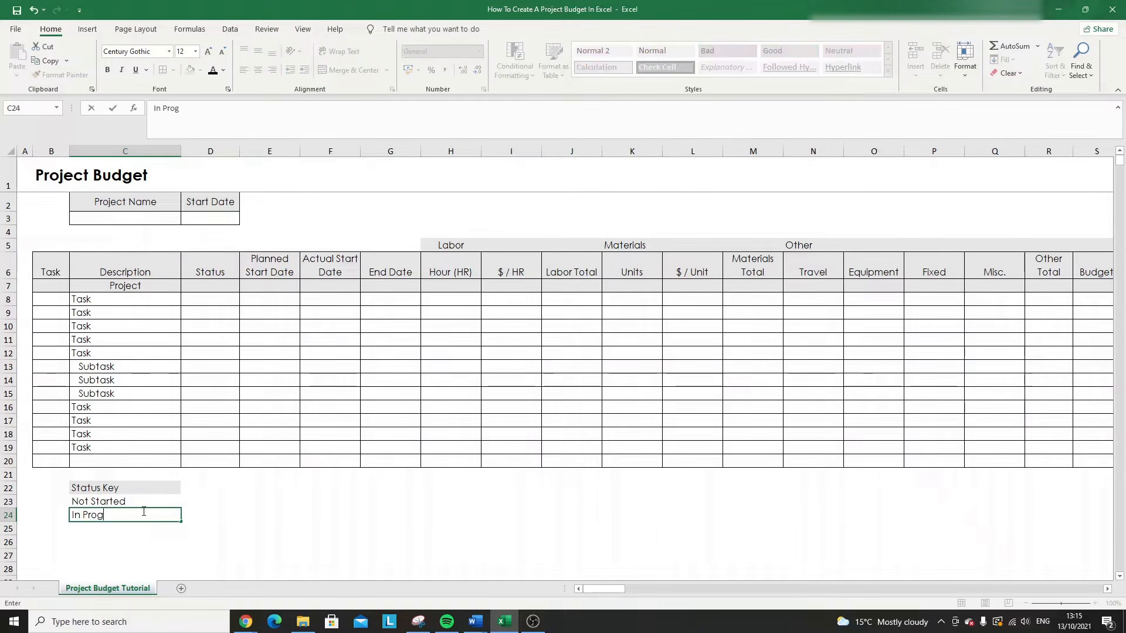
pyautogui.write('ress')
pyautogui.press('Return')
pyautogui.write('Complete')
pyautogui.press('Return')
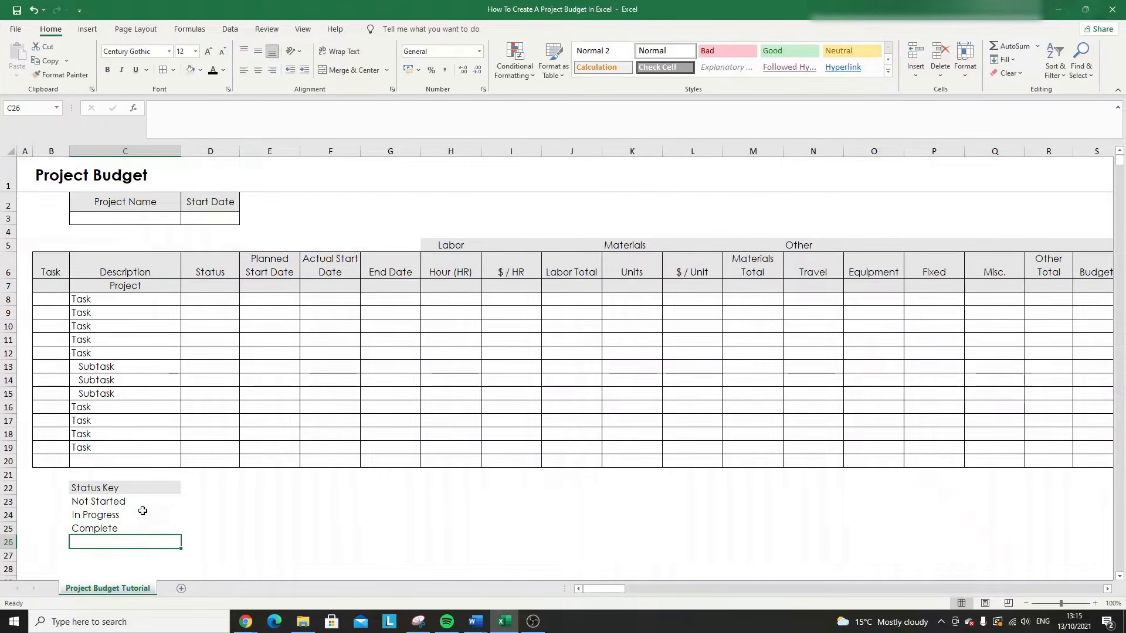
pyautogui.write('On Hold')
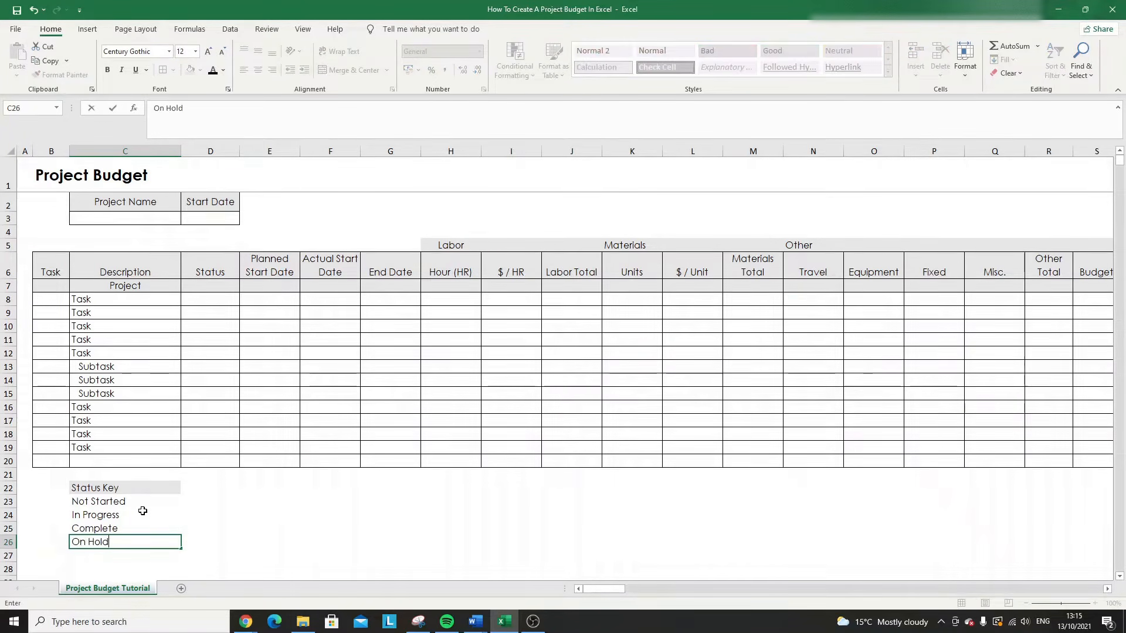
pyautogui.press('Return')
pyautogui.write('Overdue')
pyautogui.press('Return')
pyautogui.scroll(-3, 143, 511)
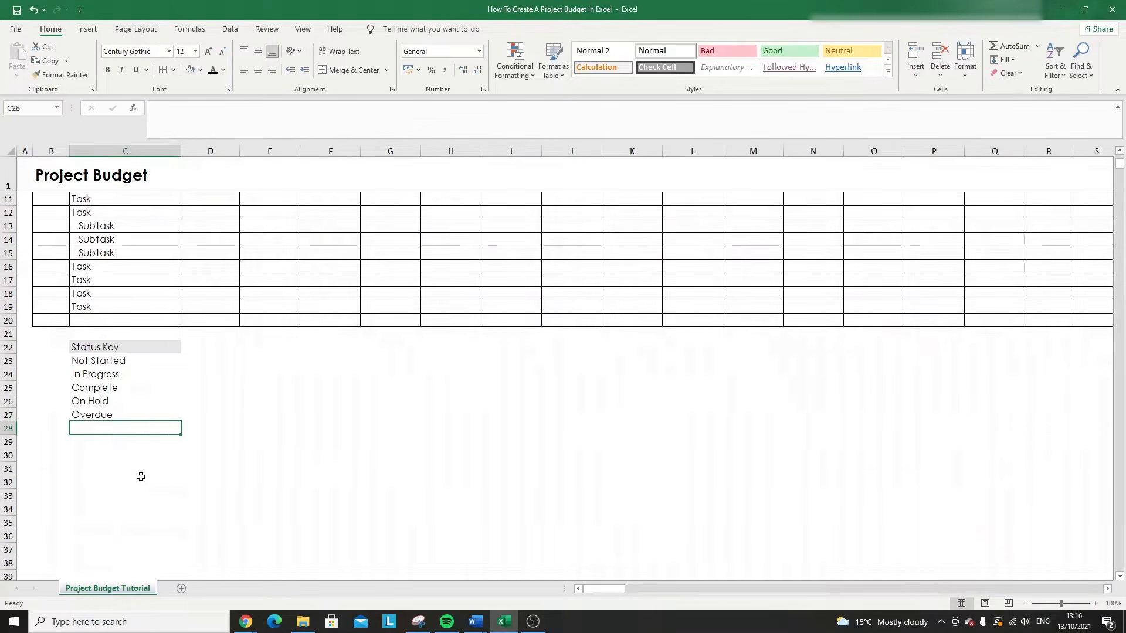
pyautogui.click(117, 361)
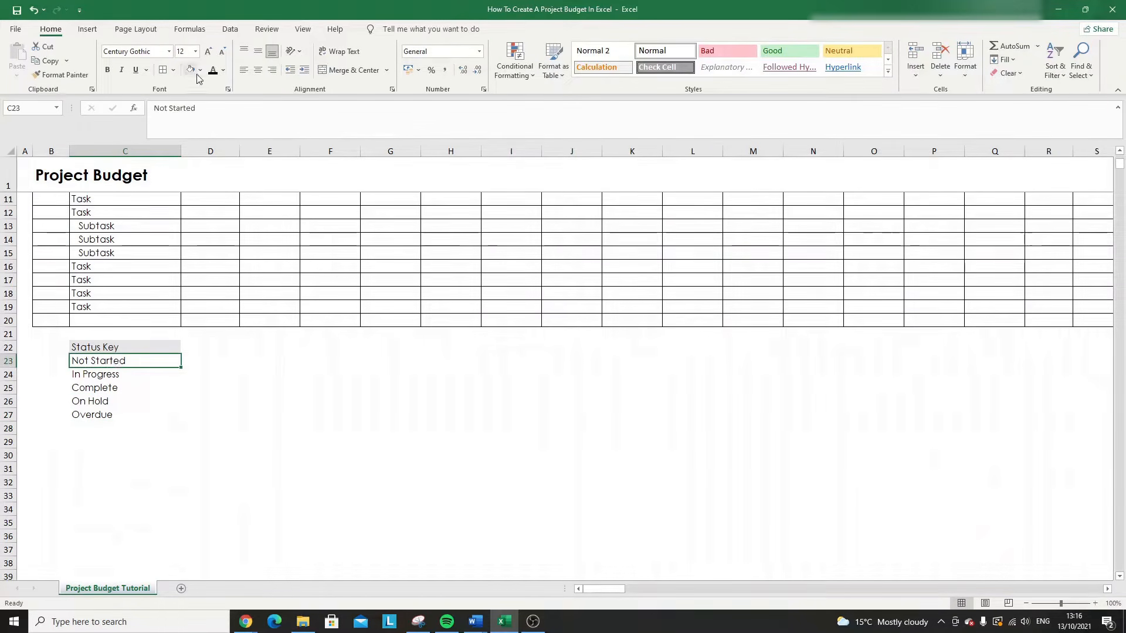
pyautogui.scroll(3, 204, 193)
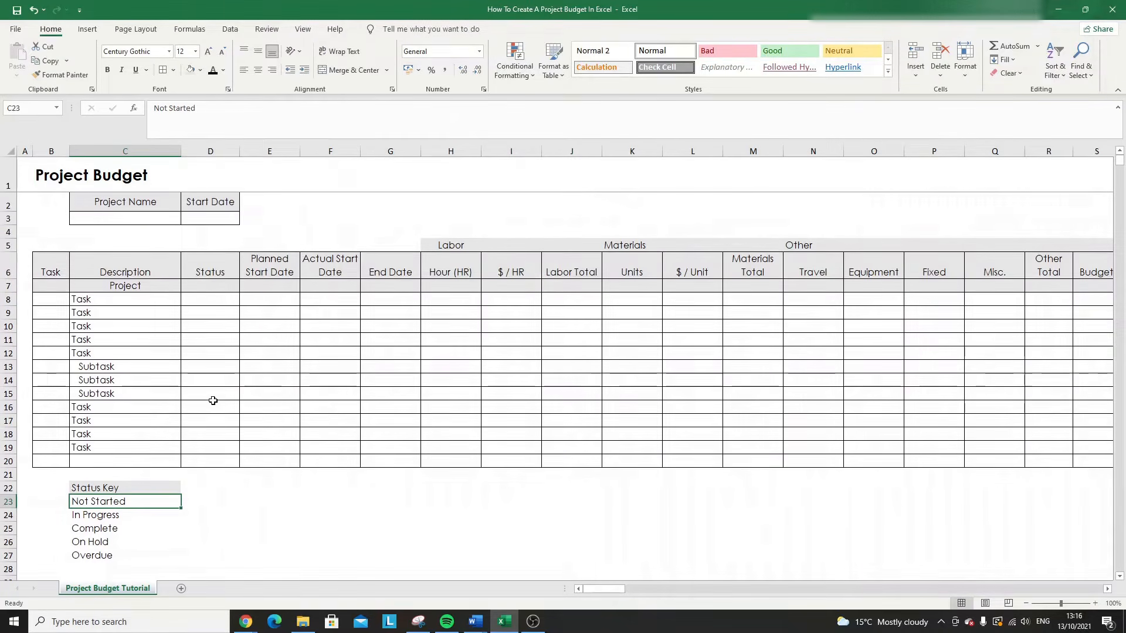
pyautogui.scroll(-1, 203, 355)
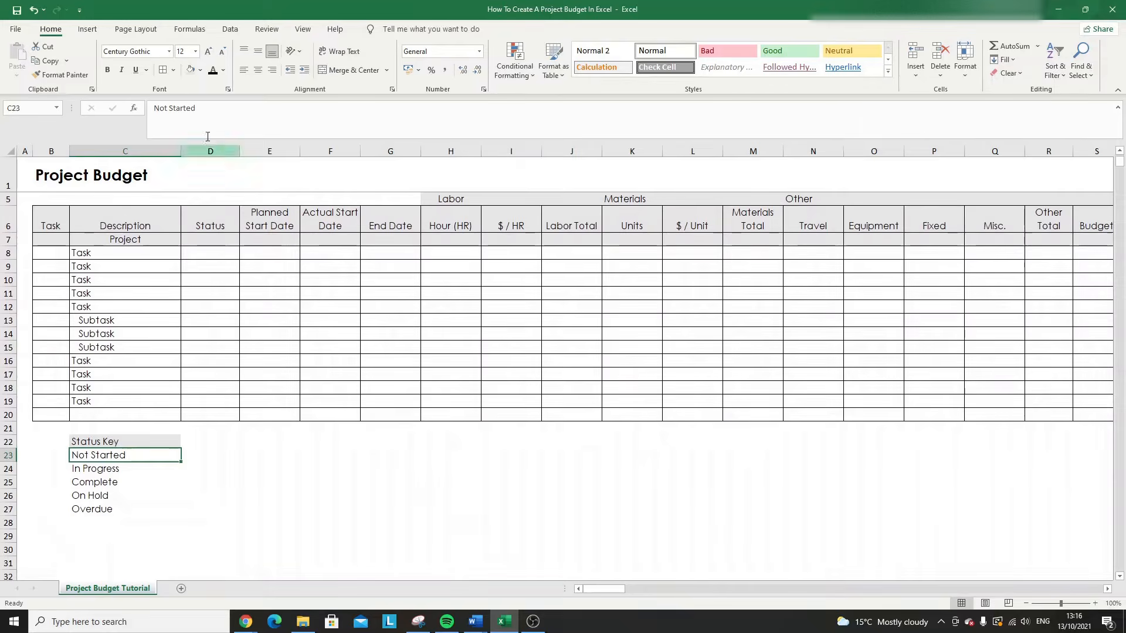
pyautogui.click(202, 70)
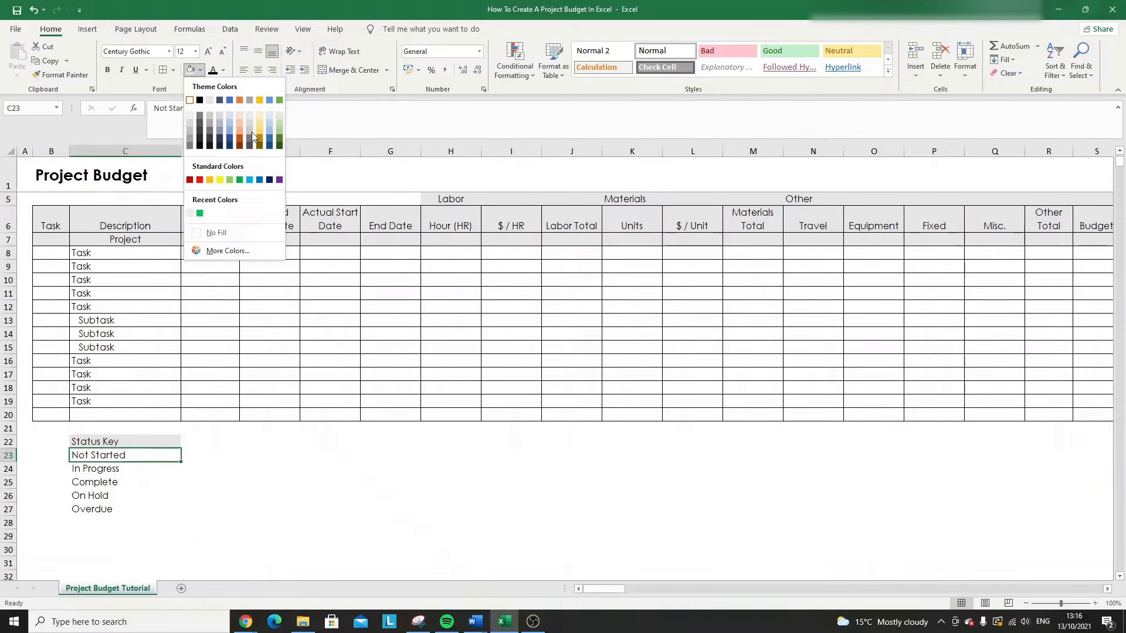
pyautogui.click(116, 439)
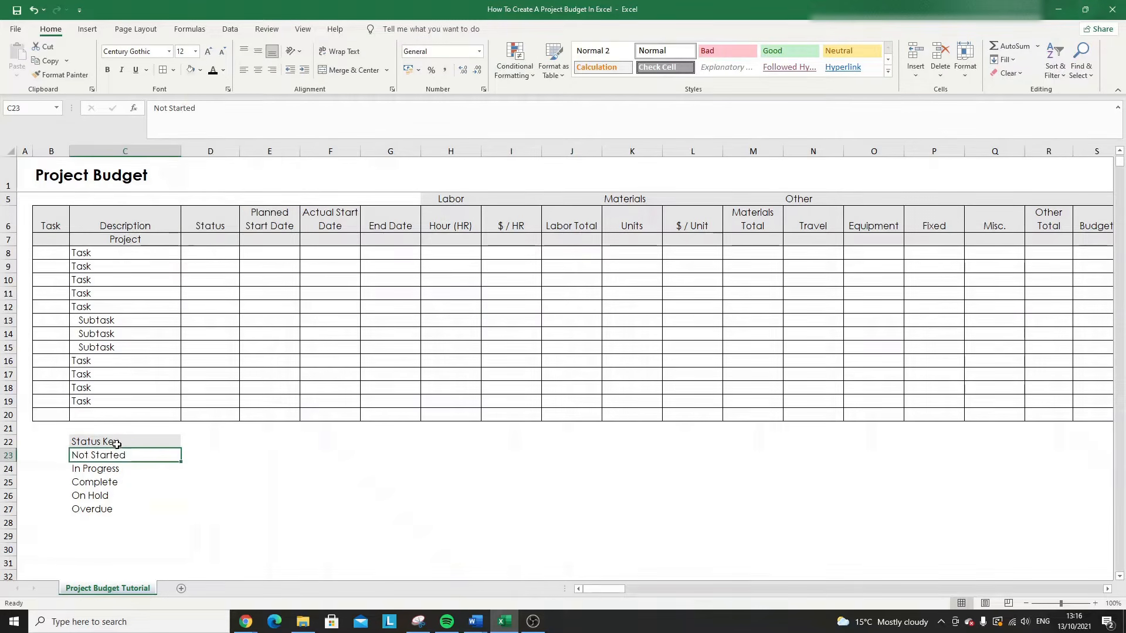
pyautogui.moveTo(128, 467); pyautogui.dragTo(125, 460)
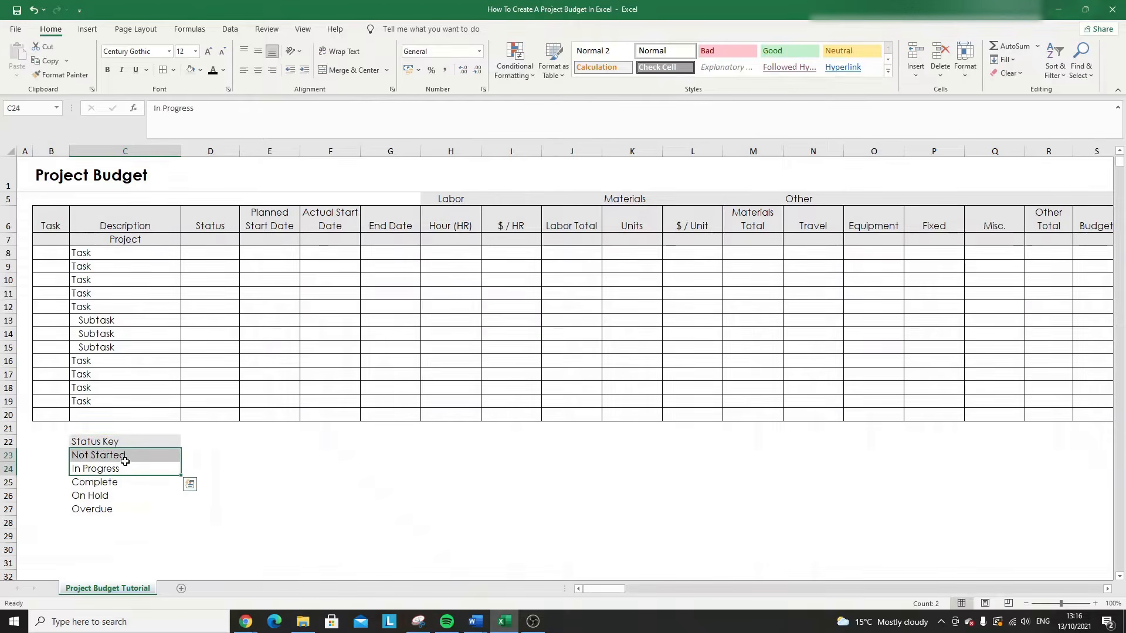
# - Fill the Not Started cell C23 with light orange and the In Progress cell C24 with light green
pyautogui.click(124, 459)
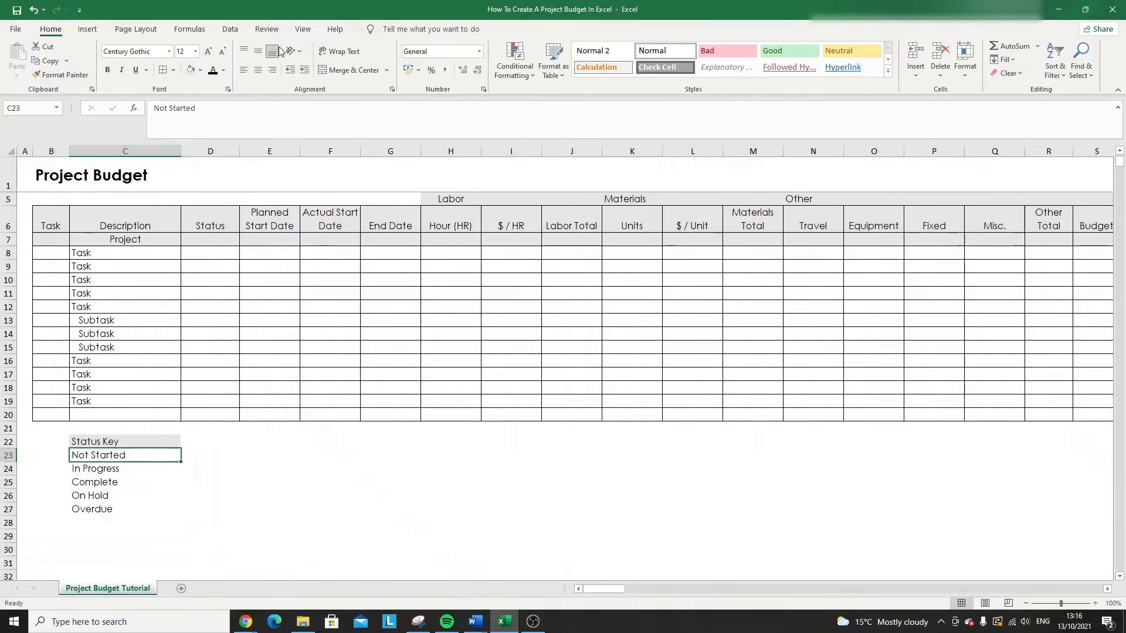
pyautogui.click(200, 69)
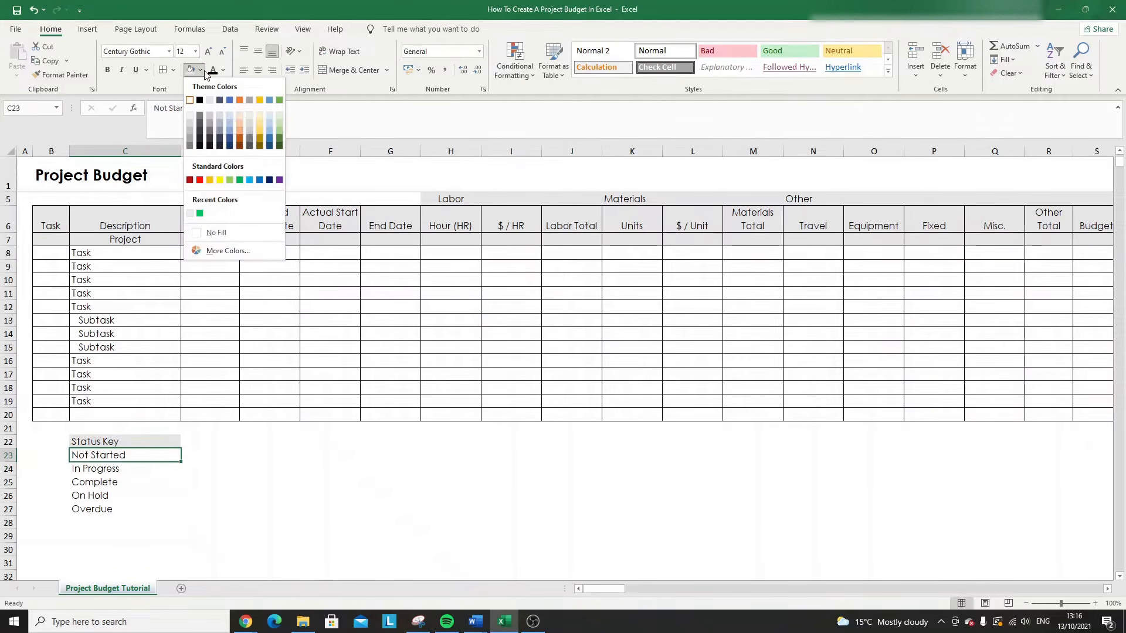
pyautogui.click(240, 117)
pyautogui.click(125, 467)
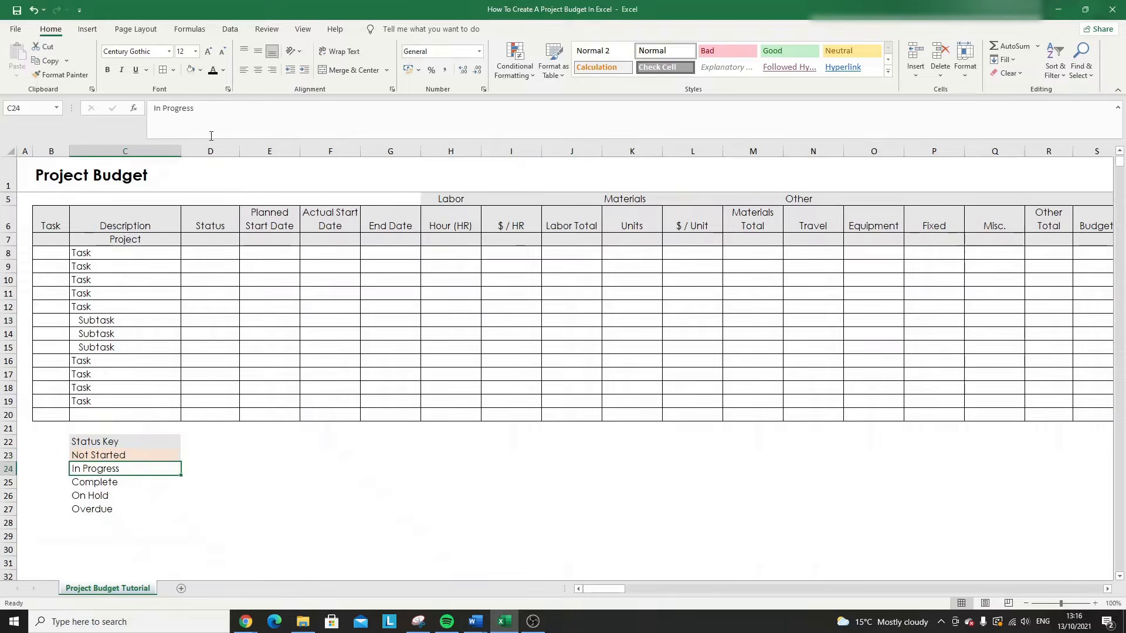
pyautogui.click(201, 70)
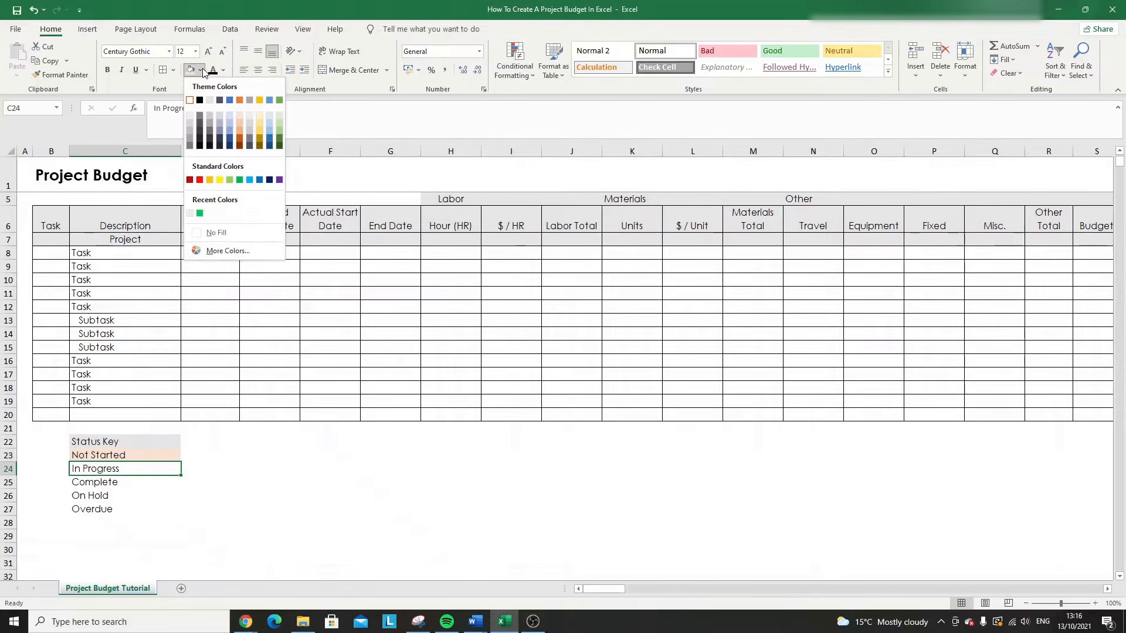
pyautogui.click(279, 117)
# - Fill the Complete cell C25 with medium green and the On Hold cell C26 with dark grey
pyautogui.click(96, 481)
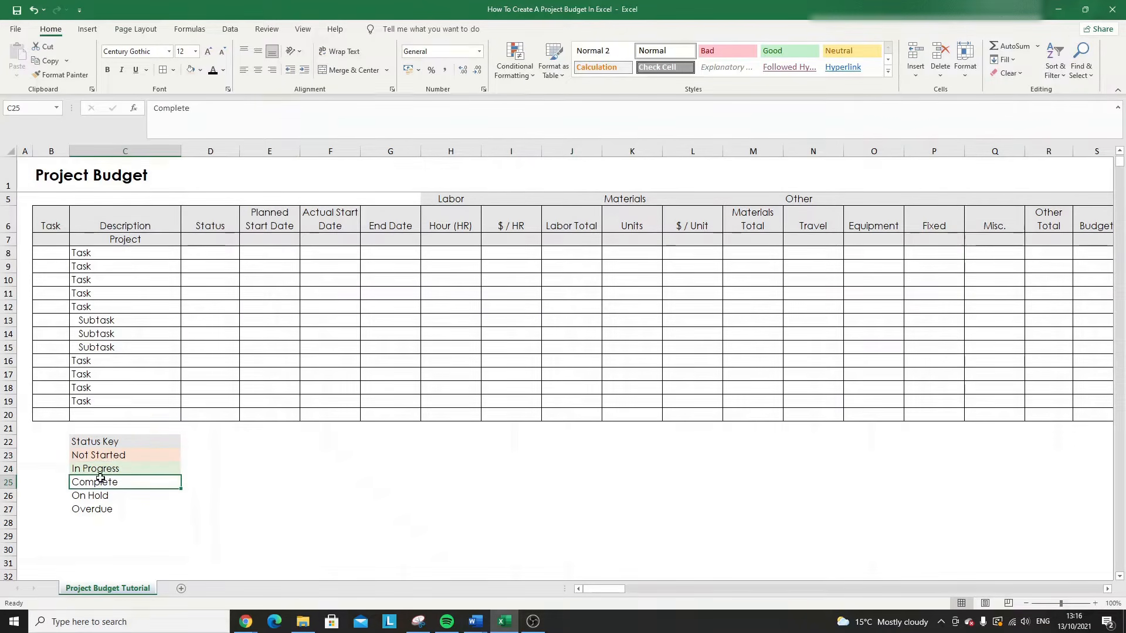
pyautogui.click(201, 71)
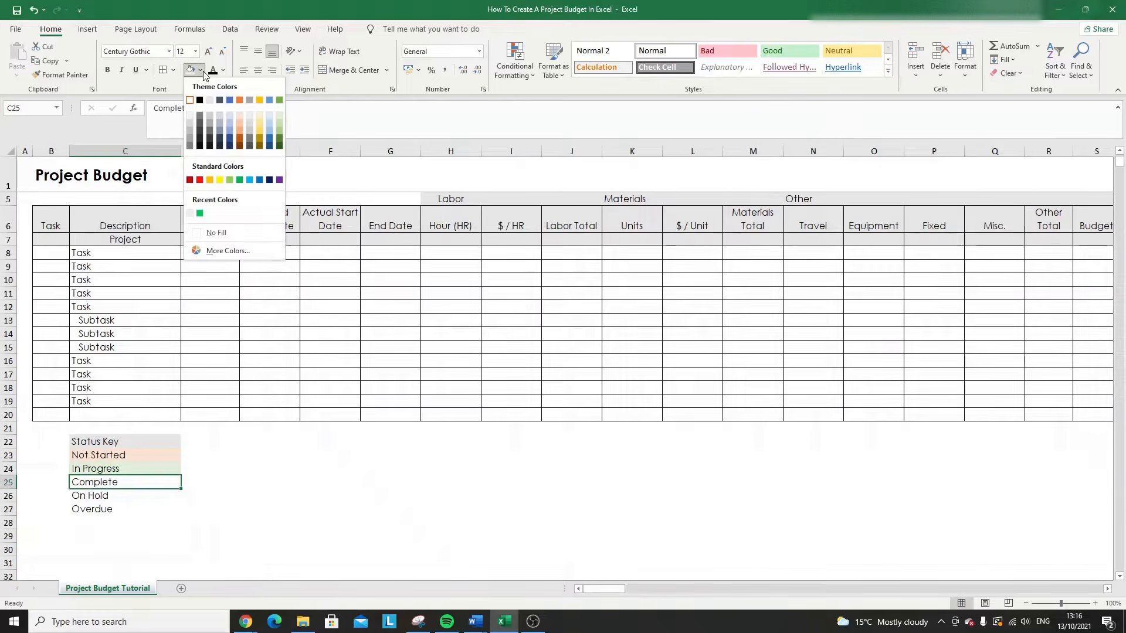
pyautogui.click(280, 132)
pyautogui.press('Down')
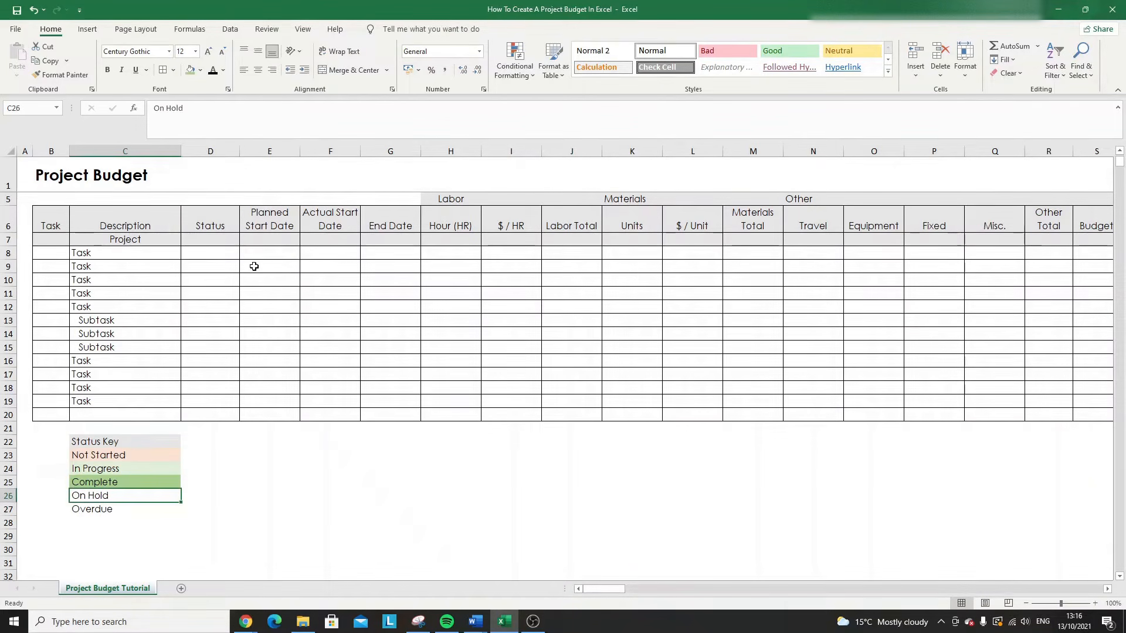
pyautogui.click(200, 70)
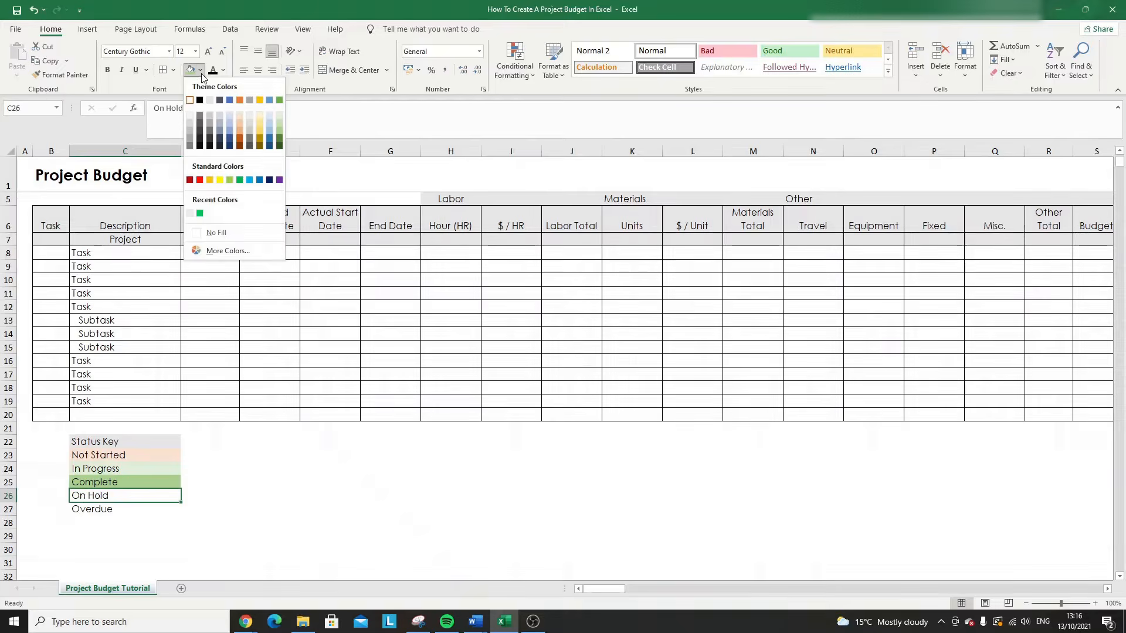
pyautogui.click(253, 141)
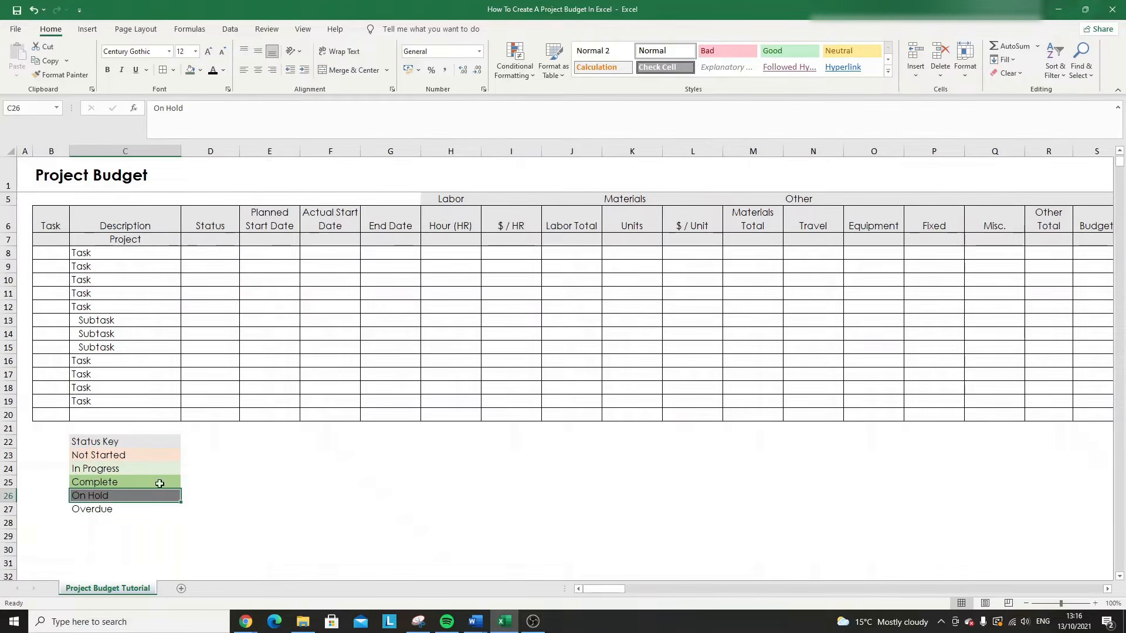
# - Fill the Overdue cell C27 in the status key with gold
pyautogui.click(118, 507)
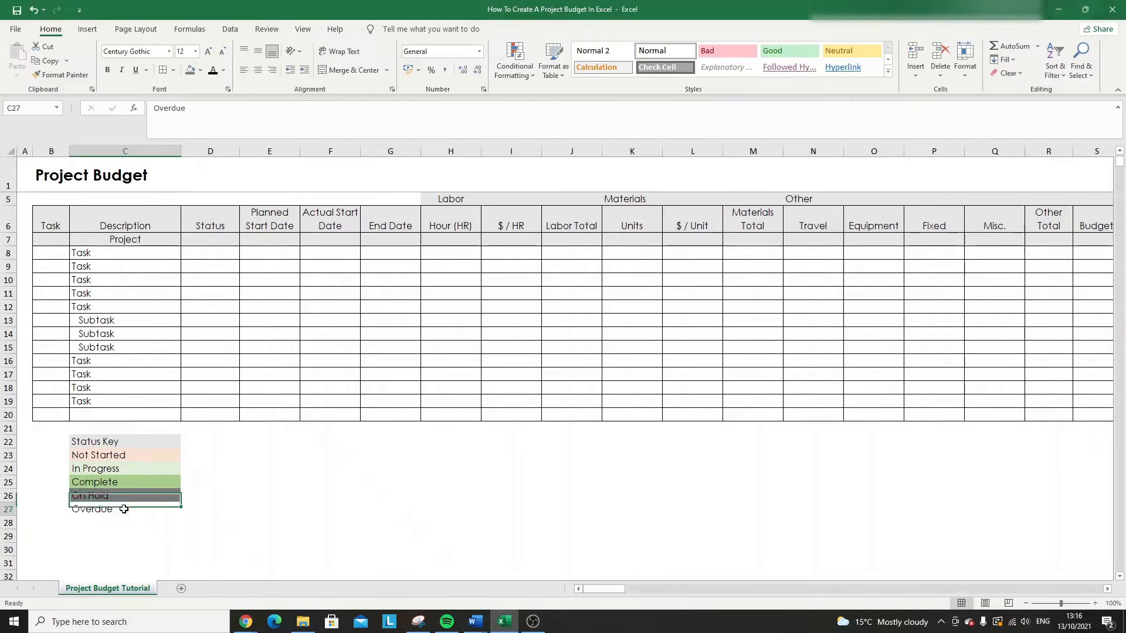
pyautogui.click(201, 71)
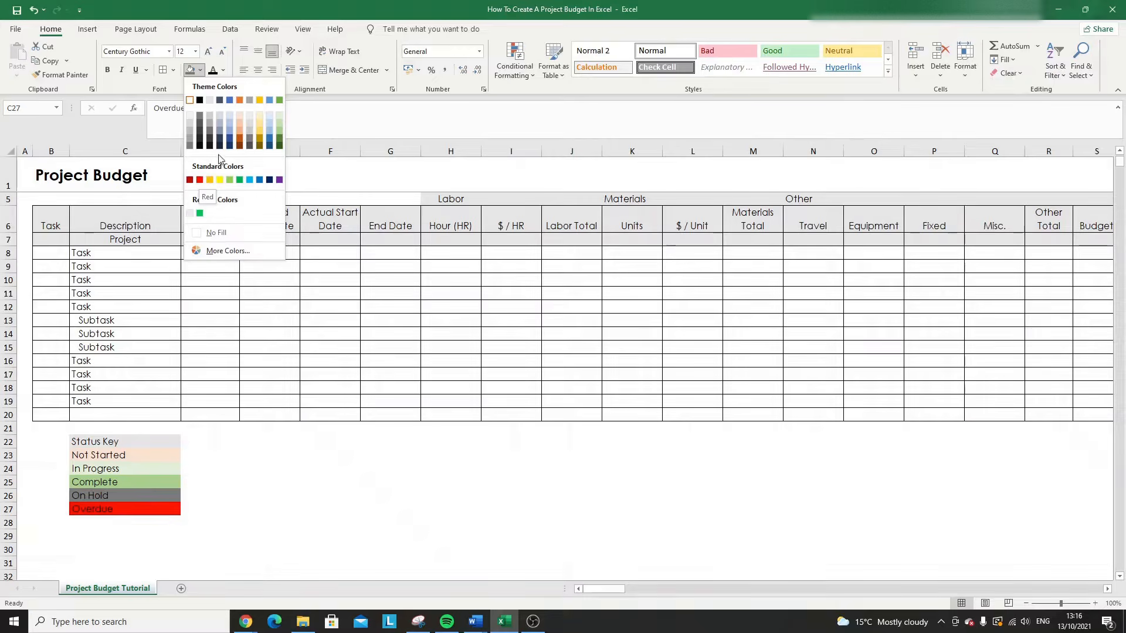
pyautogui.click(262, 130)
pyautogui.click(303, 465)
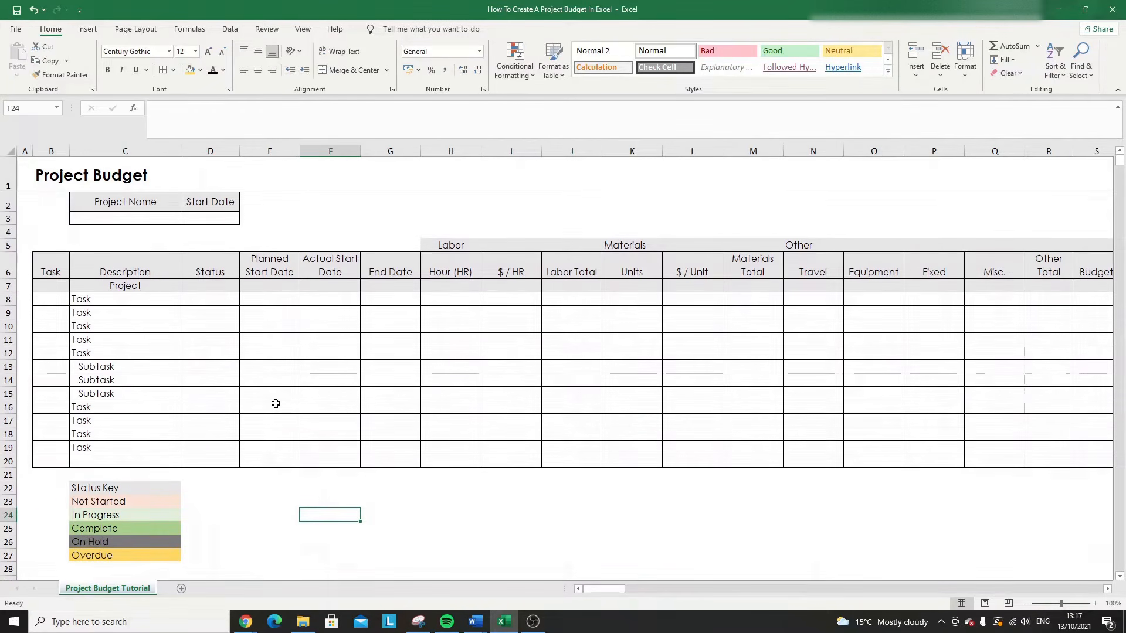
# - Make the Status Key heading in cell C22 bold
pyautogui.click(122, 487)
pyautogui.click(107, 69)
pyautogui.click(243, 525)
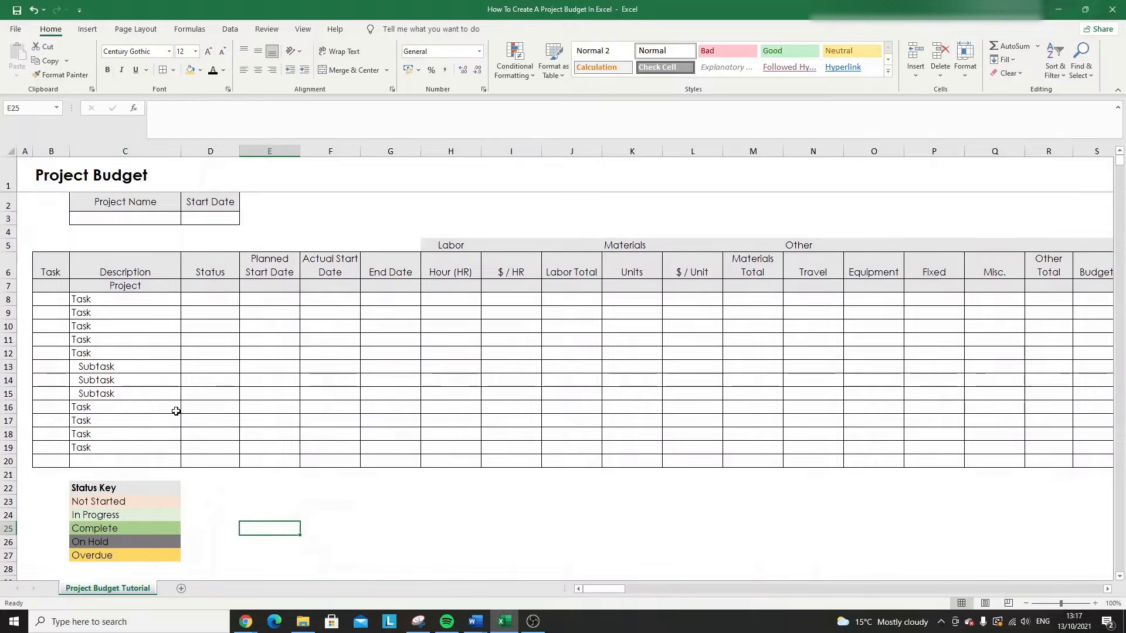
# - Start a Data Validation rule for the Status cells D8 through D20 that allows a List
pyautogui.click(214, 298)
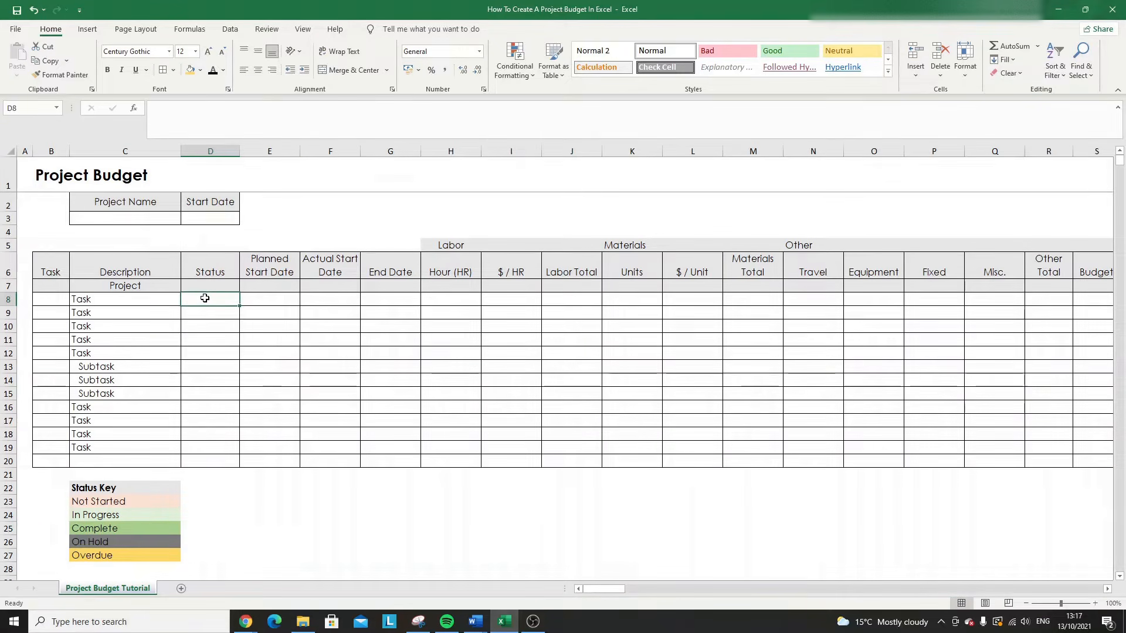
pyautogui.moveTo(206, 297); pyautogui.dragTo(223, 461)
pyautogui.click(210, 302)
pyautogui.moveTo(212, 298); pyautogui.dragTo(229, 461)
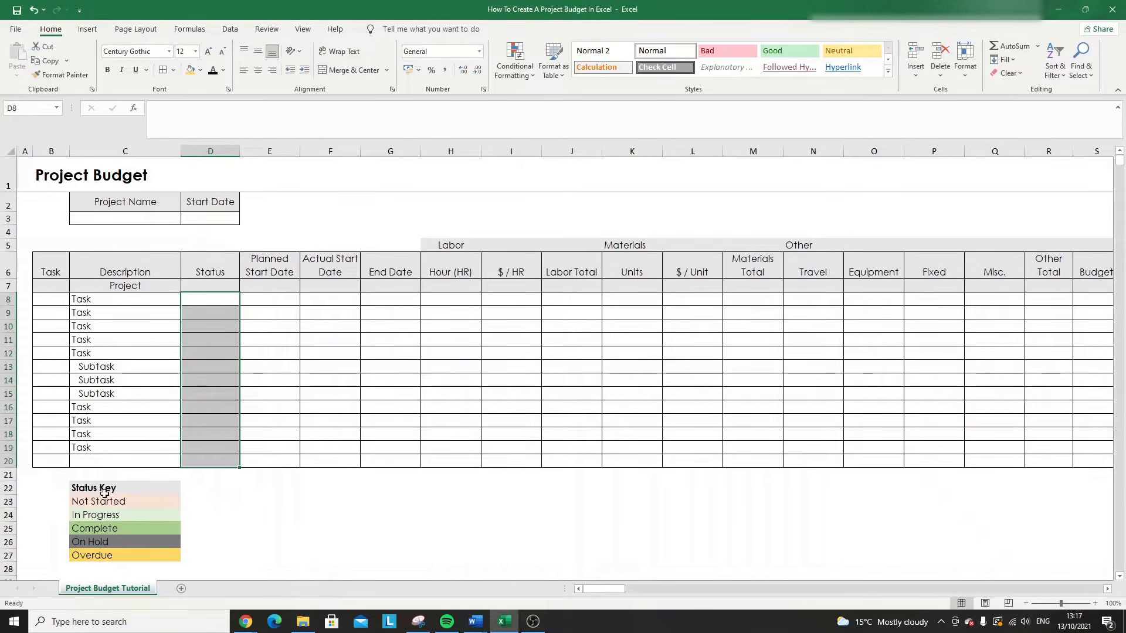
pyautogui.moveTo(211, 296); pyautogui.dragTo(226, 460)
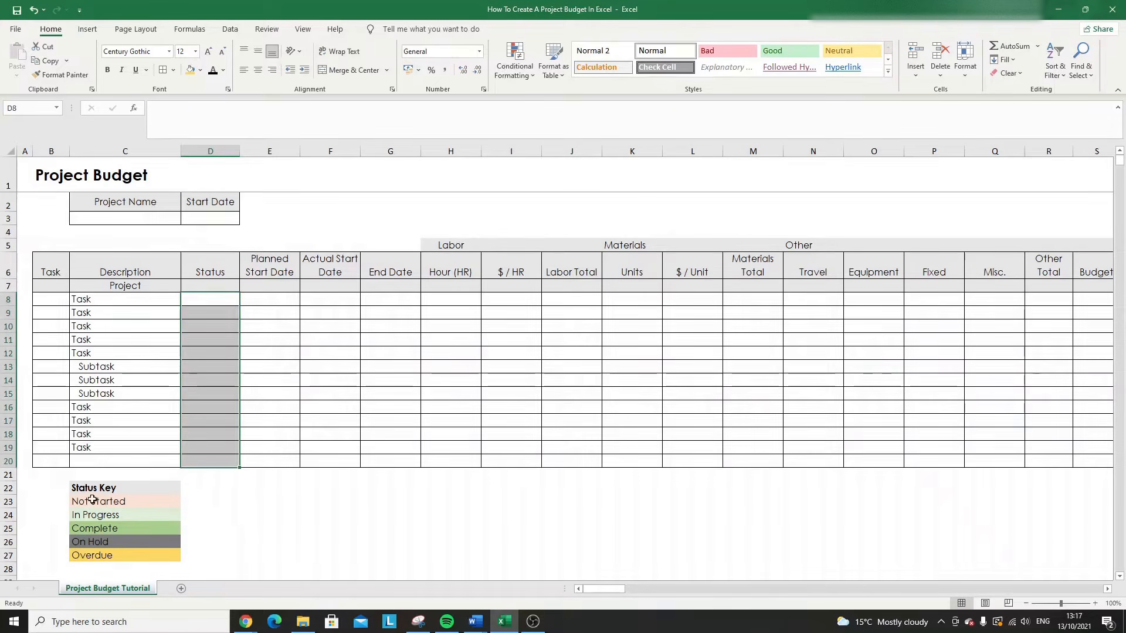
pyautogui.click(231, 30)
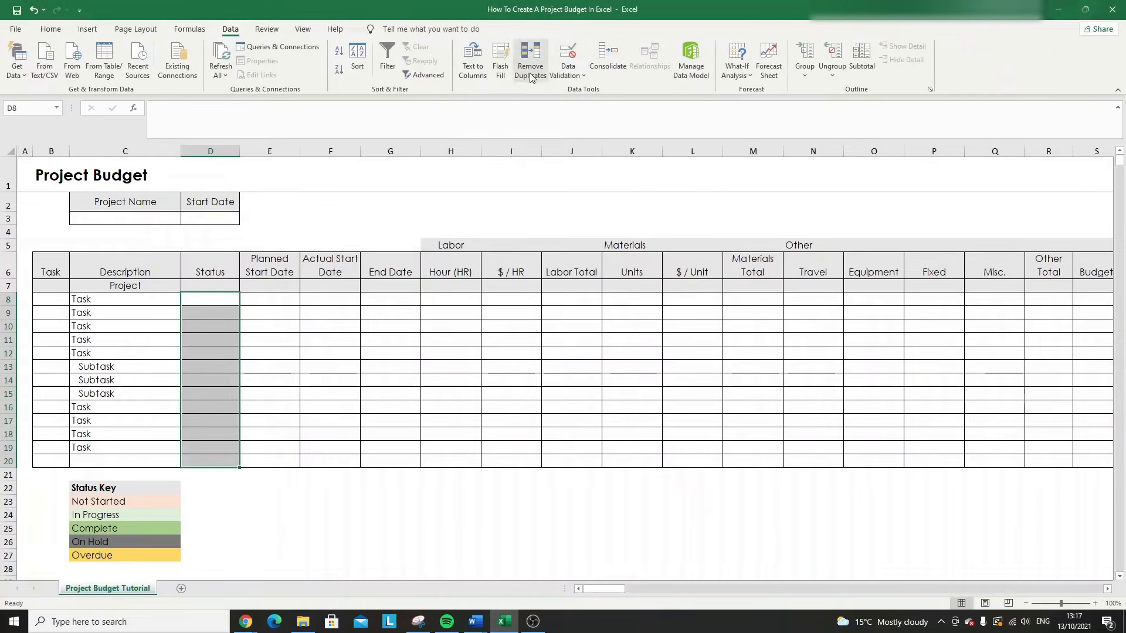
pyautogui.click(582, 77)
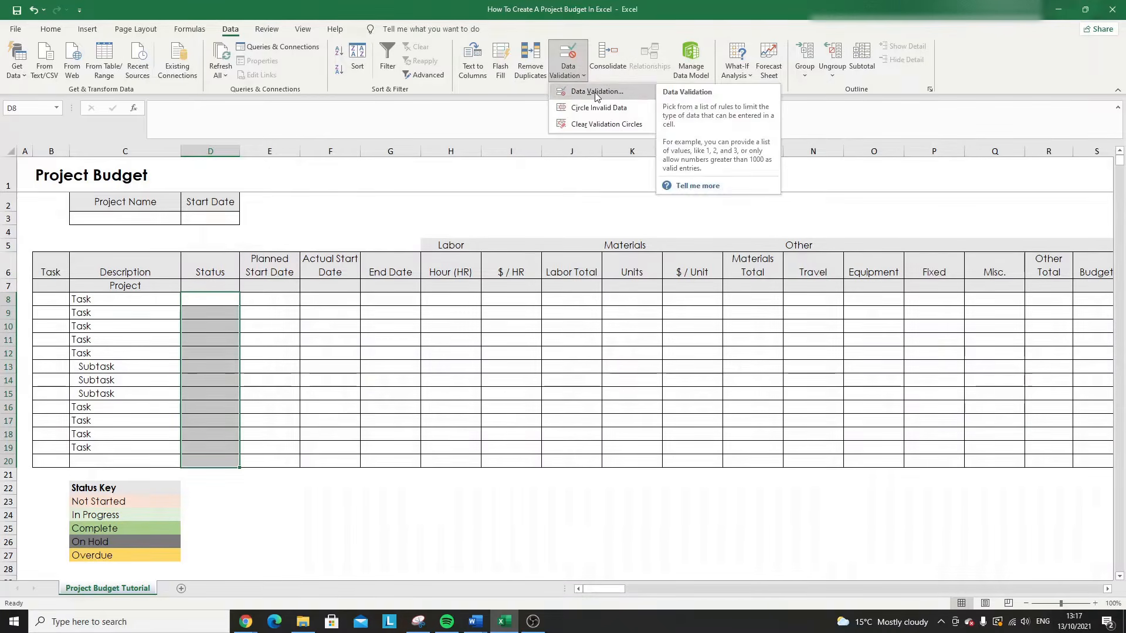
pyautogui.click(593, 93)
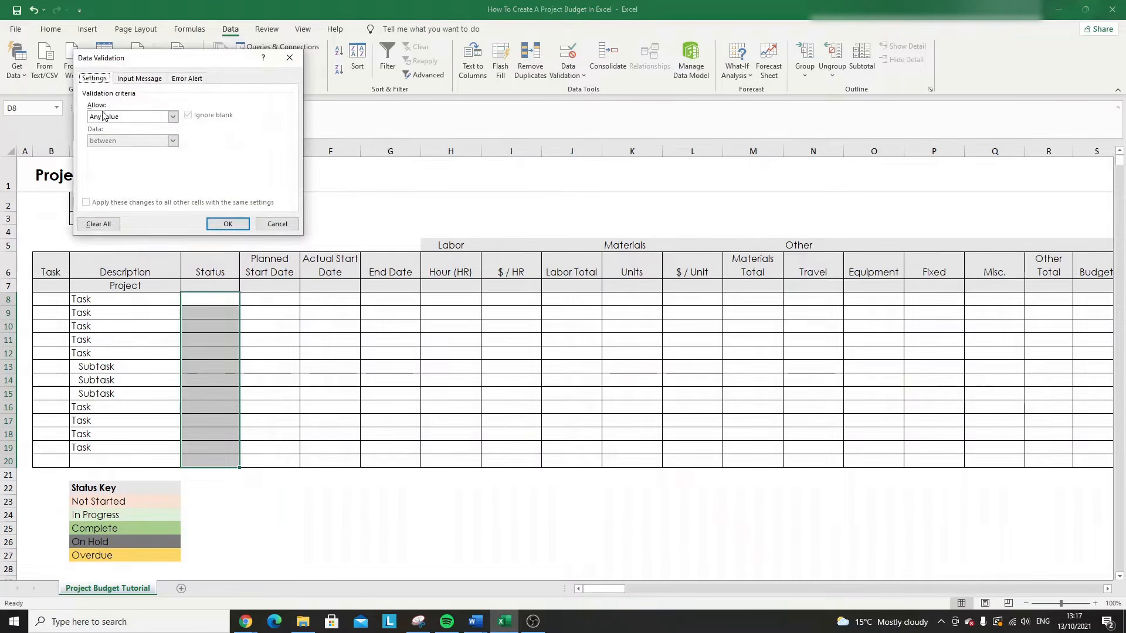
pyautogui.click(165, 116)
pyautogui.click(116, 149)
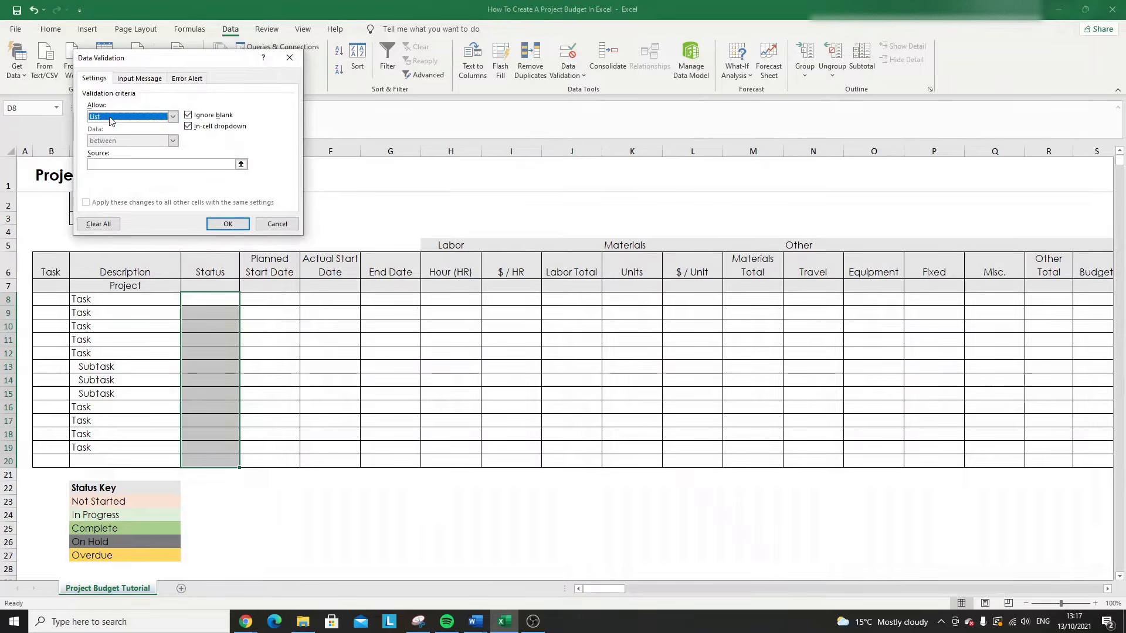
pyautogui.click(134, 164)
pyautogui.moveTo(116, 499); pyautogui.dragTo(116, 555)
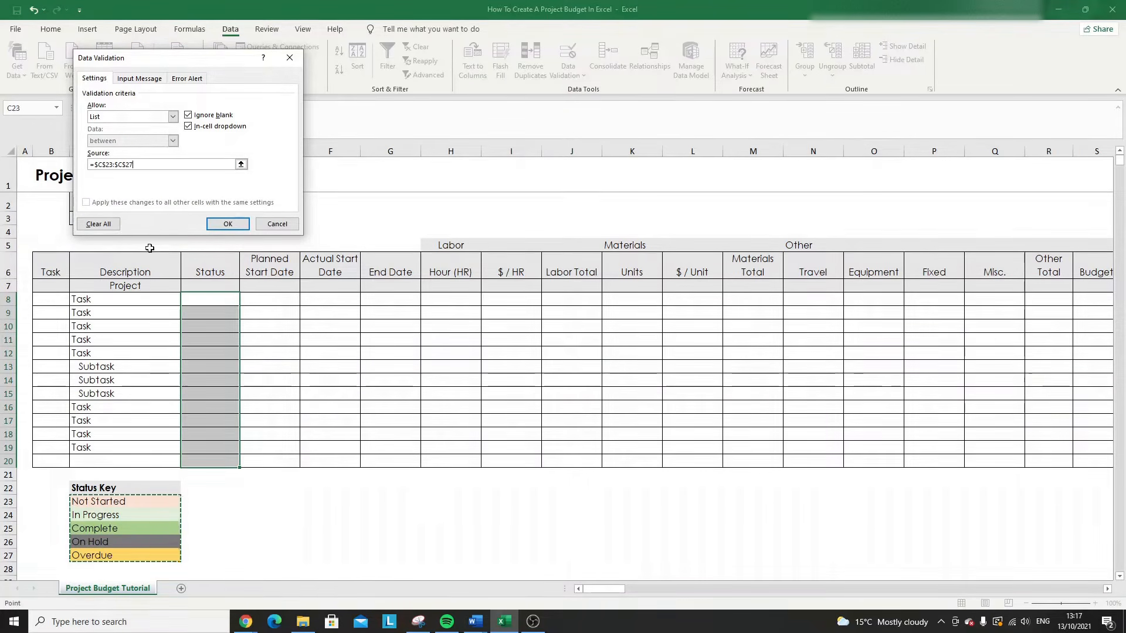
pyautogui.moveTo(142, 167); pyautogui.dragTo(108, 163)
pyautogui.press('BackSpace')
pyautogui.press('BackSpace')
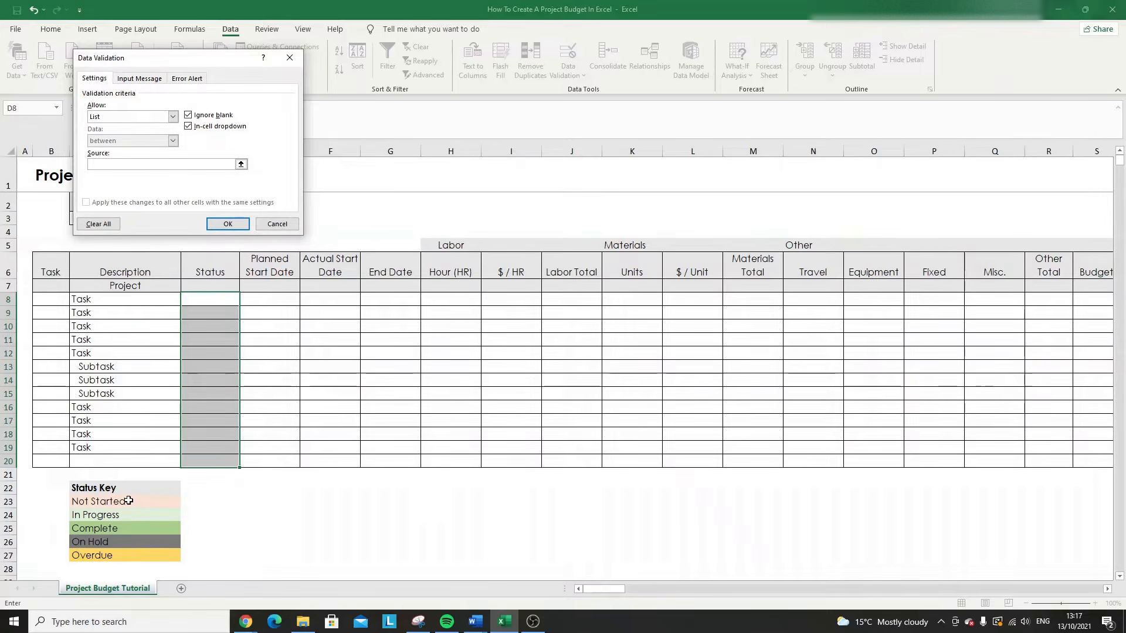
# - Use the status key cells C23 through C27 as the list source and apply the validation rule
pyautogui.click(129, 501)
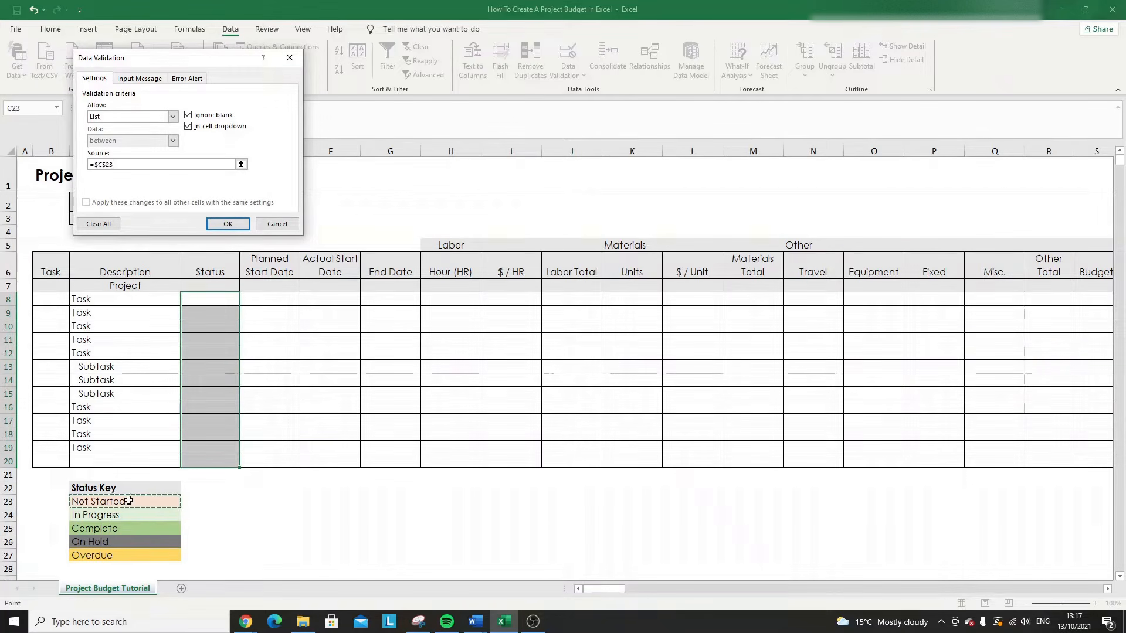
pyautogui.moveTo(128, 501); pyautogui.dragTo(130, 554)
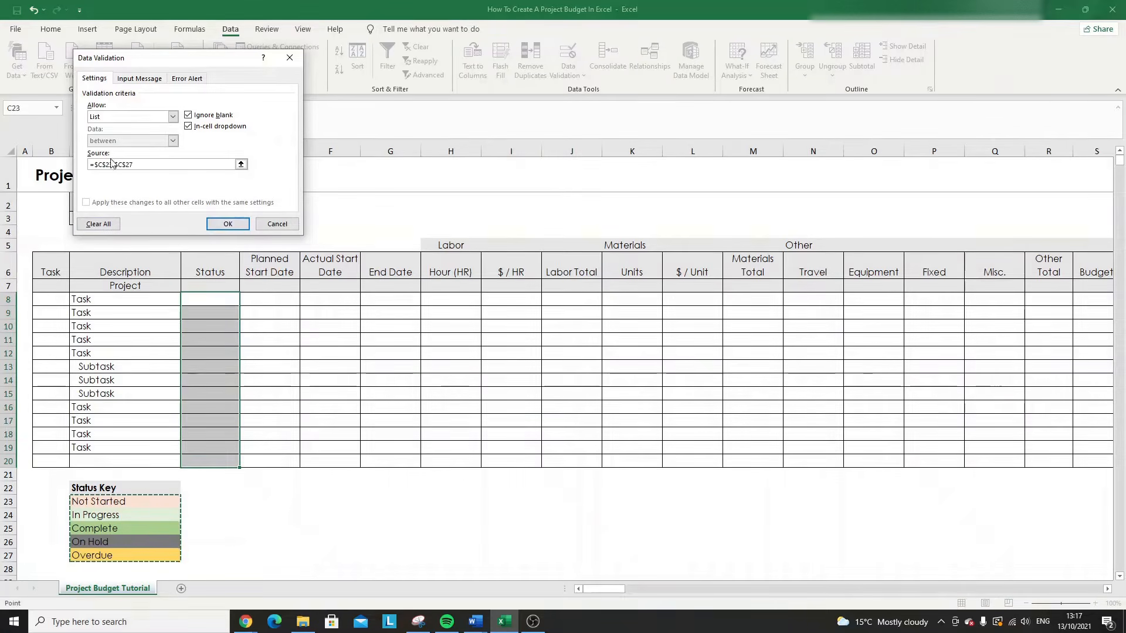
pyautogui.click(228, 225)
# - Choose Not Started from the dropdown as the first task's status in cell D8
pyautogui.click(213, 300)
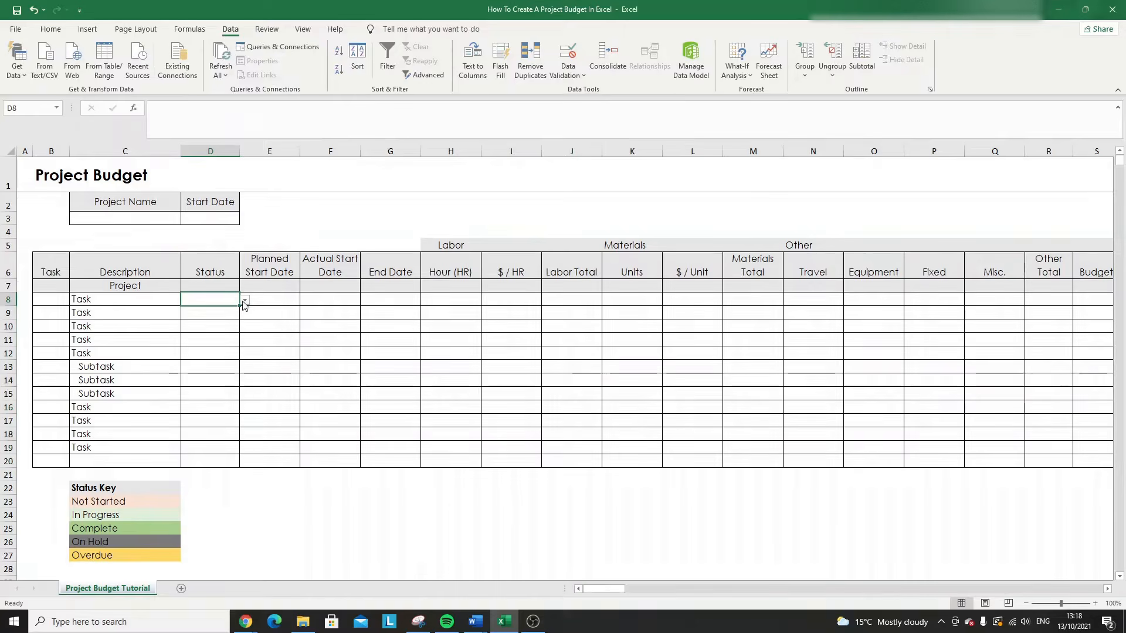
pyautogui.click(228, 313)
pyautogui.click(222, 326)
pyautogui.click(222, 338)
pyautogui.click(221, 299)
pyautogui.click(246, 300)
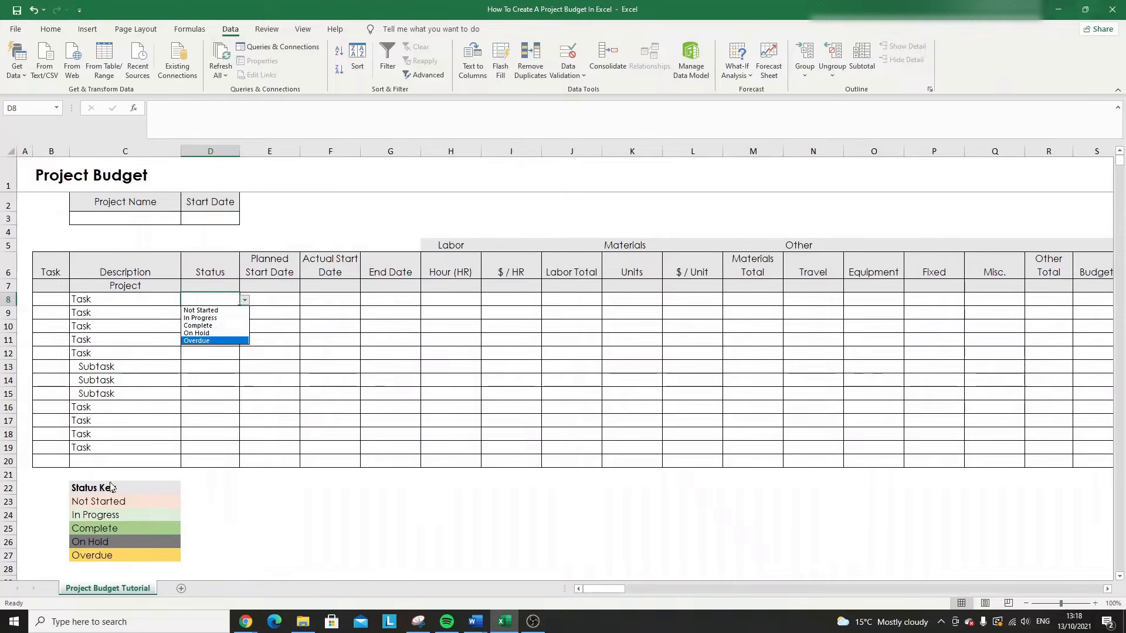
pyautogui.click(211, 309)
pyautogui.click(209, 313)
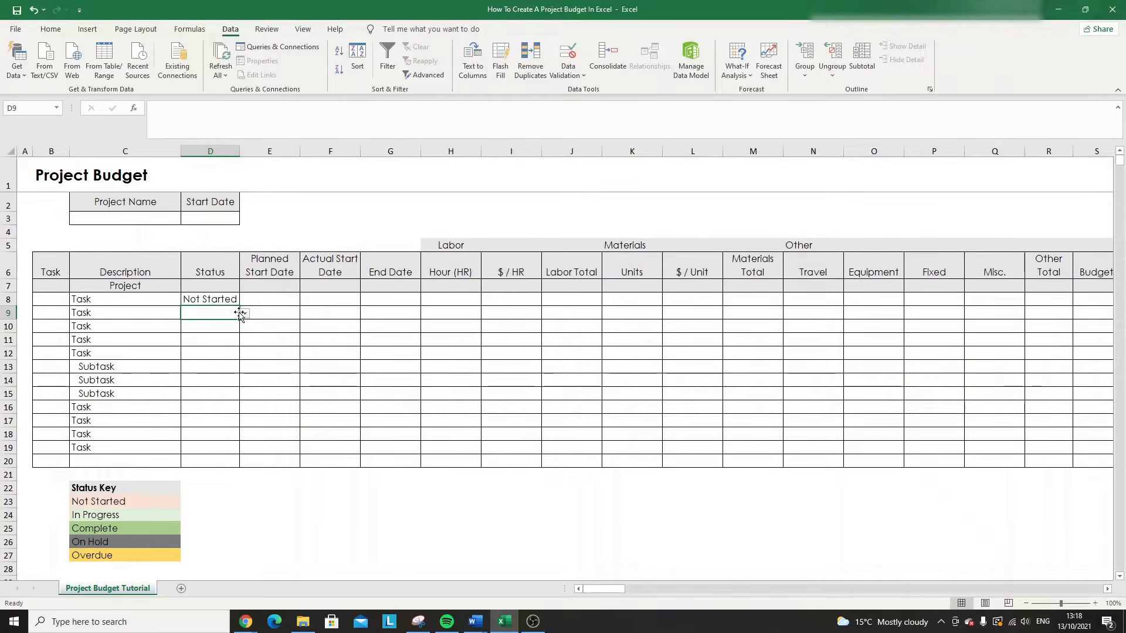
pyautogui.click(230, 300)
# - Set the status in cell D9 to In Progress and fill it down through cell D11
pyautogui.click(234, 312)
pyautogui.click(244, 315)
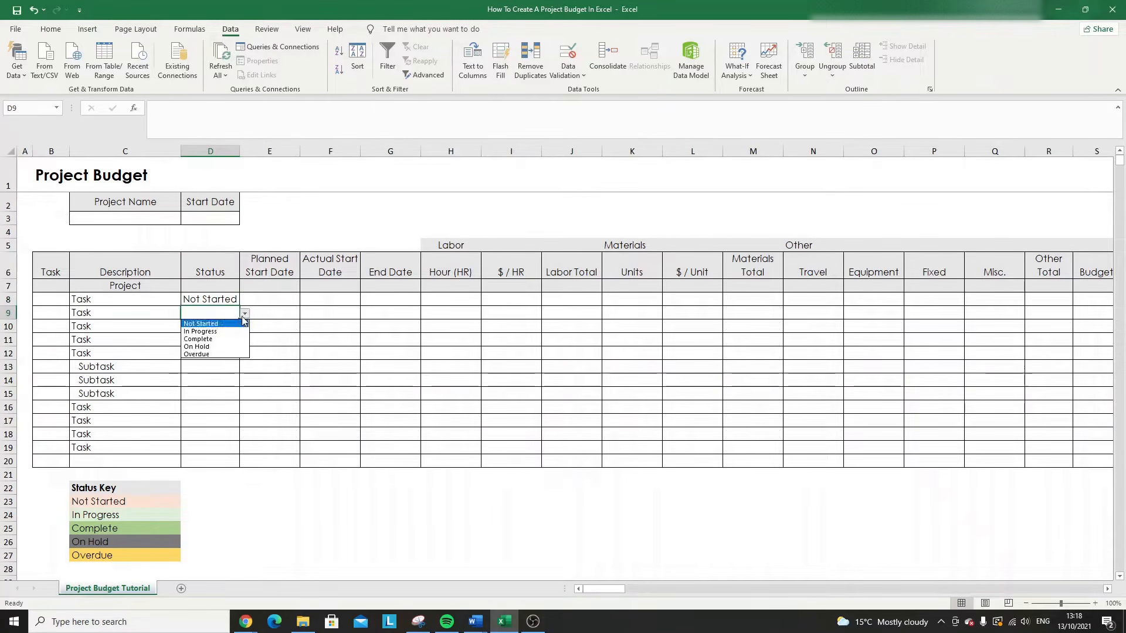
pyautogui.click(226, 331)
pyautogui.moveTo(237, 320); pyautogui.dragTo(235, 340)
pyautogui.click(218, 366)
pyautogui.click(213, 353)
# - Set the status in cell D8 to Complete and the status in cell D12 to On Hold
pyautogui.click(221, 300)
pyautogui.click(244, 300)
pyautogui.click(223, 326)
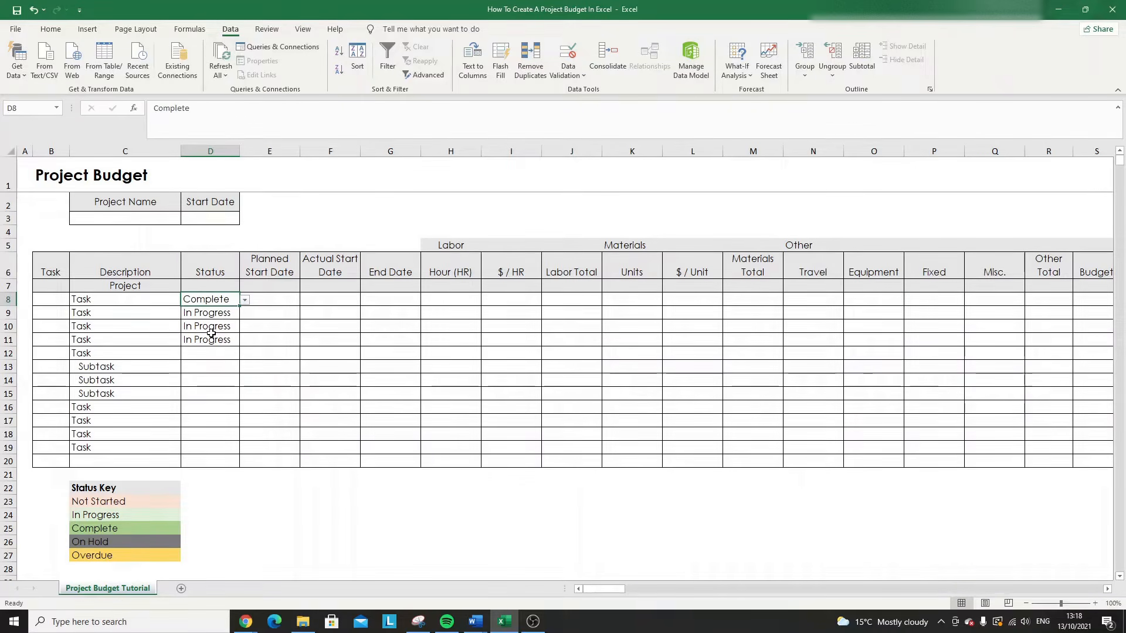
pyautogui.click(212, 354)
pyautogui.click(243, 354)
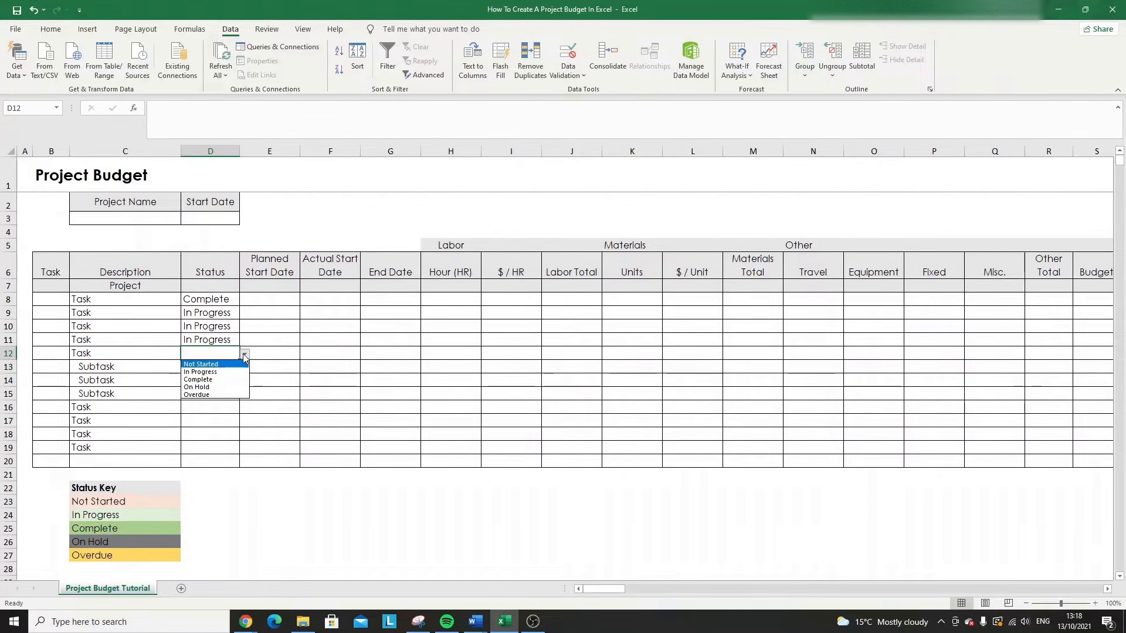
pyautogui.click(227, 388)
pyautogui.click(226, 367)
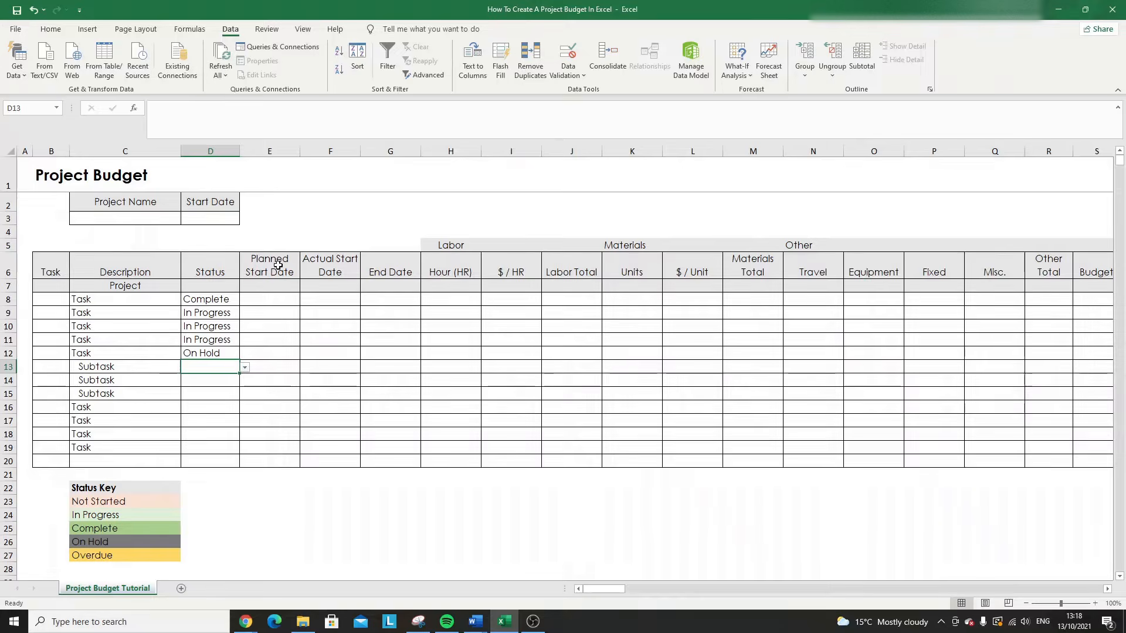
# - Enter labor hours of 35, 10 and 15 in cells H8 through H10
pyautogui.click(279, 300)
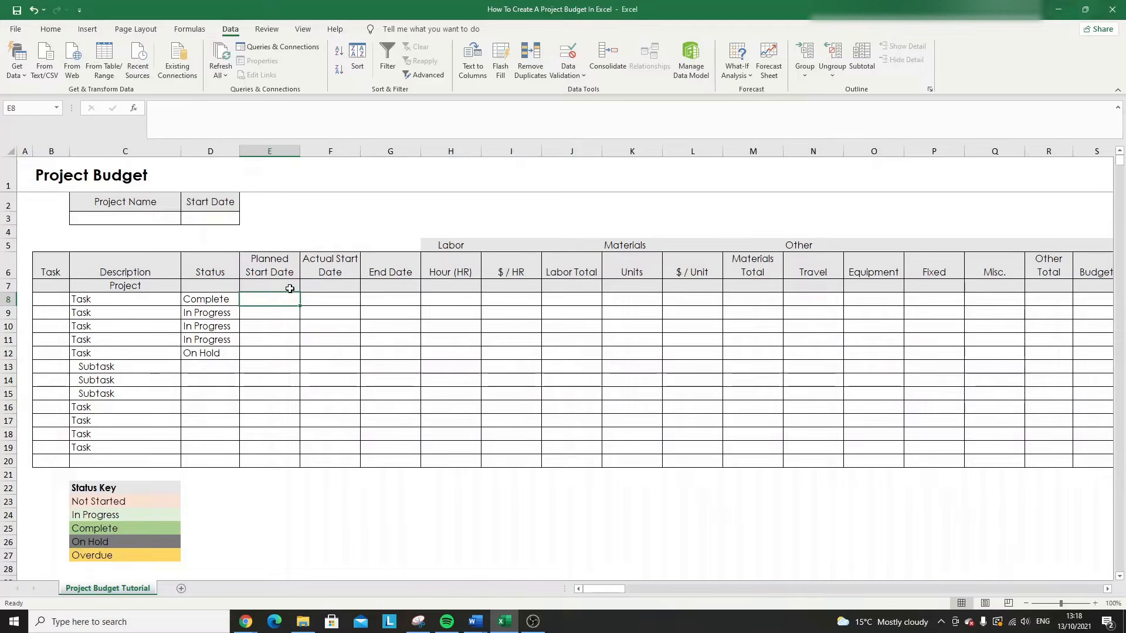
pyautogui.click(321, 297)
pyautogui.click(382, 298)
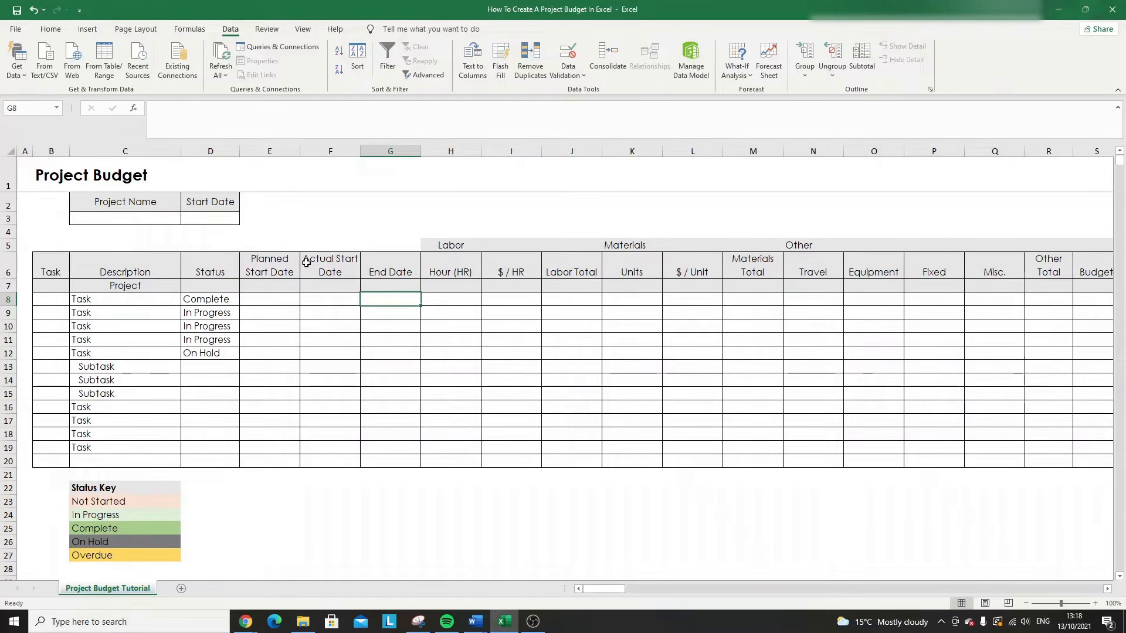
pyautogui.press('Right')
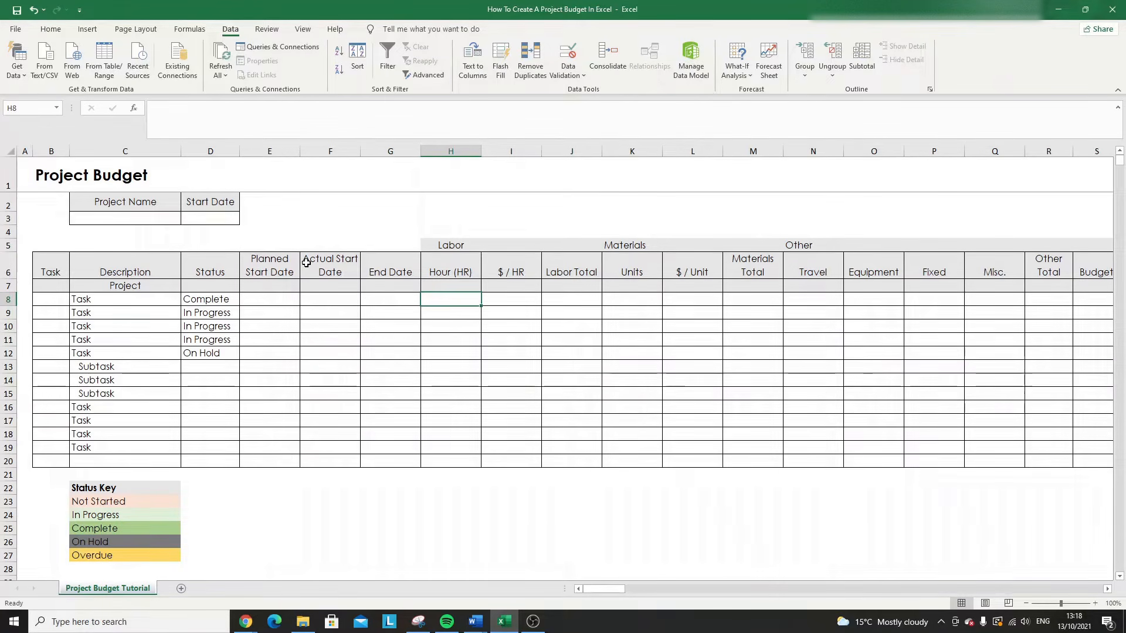
pyautogui.write('35')
pyautogui.press('Return')
pyautogui.write('10')
pyautogui.press('Return')
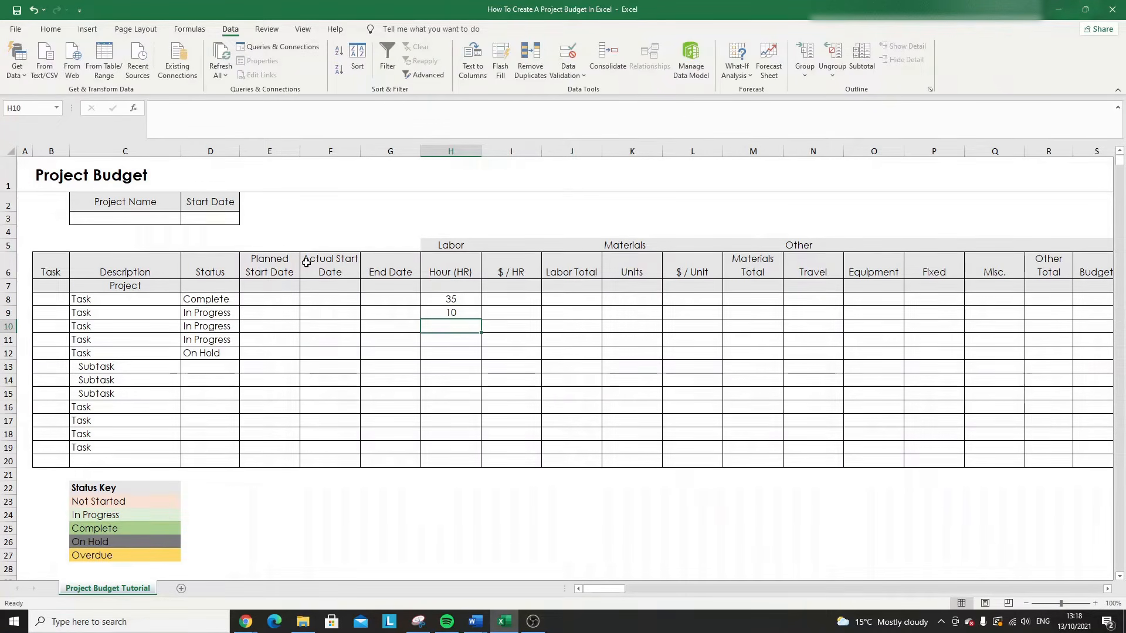
pyautogui.write('15')
pyautogui.press('Return')
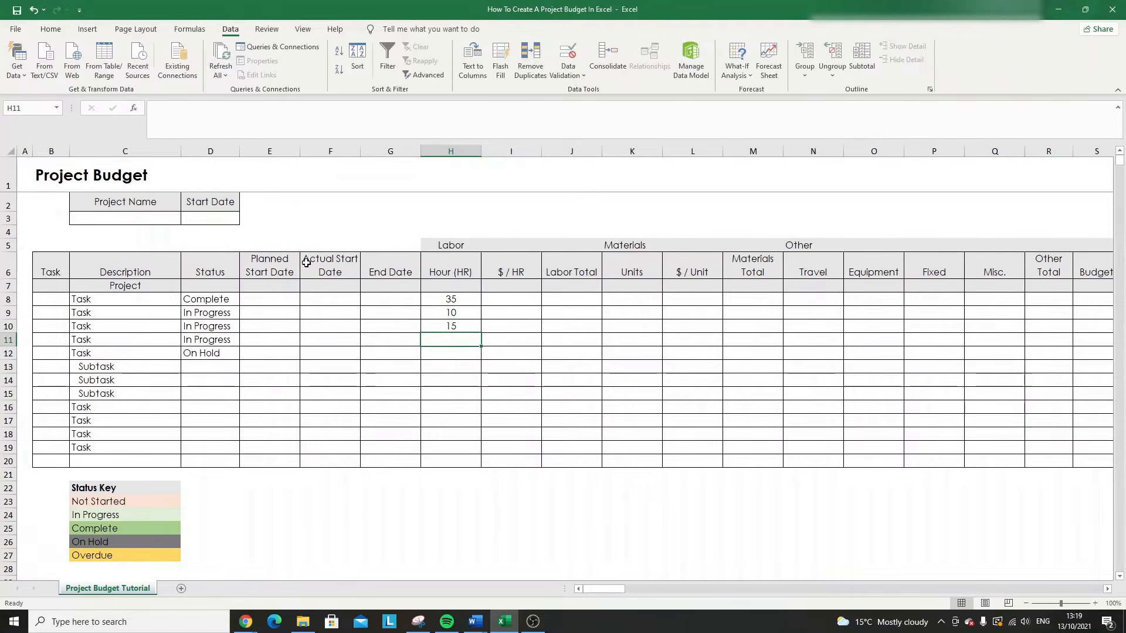
# - Enter hourly rates of $40, $50 and $25 in cells I8 through I10
pyautogui.click(486, 295)
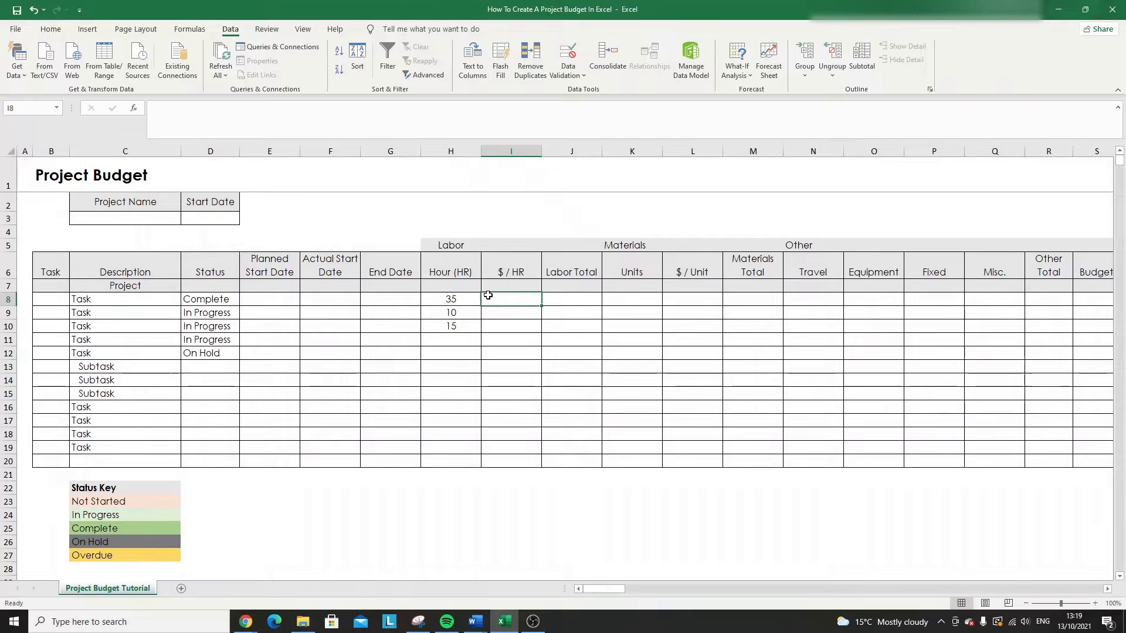
pyautogui.click(462, 299)
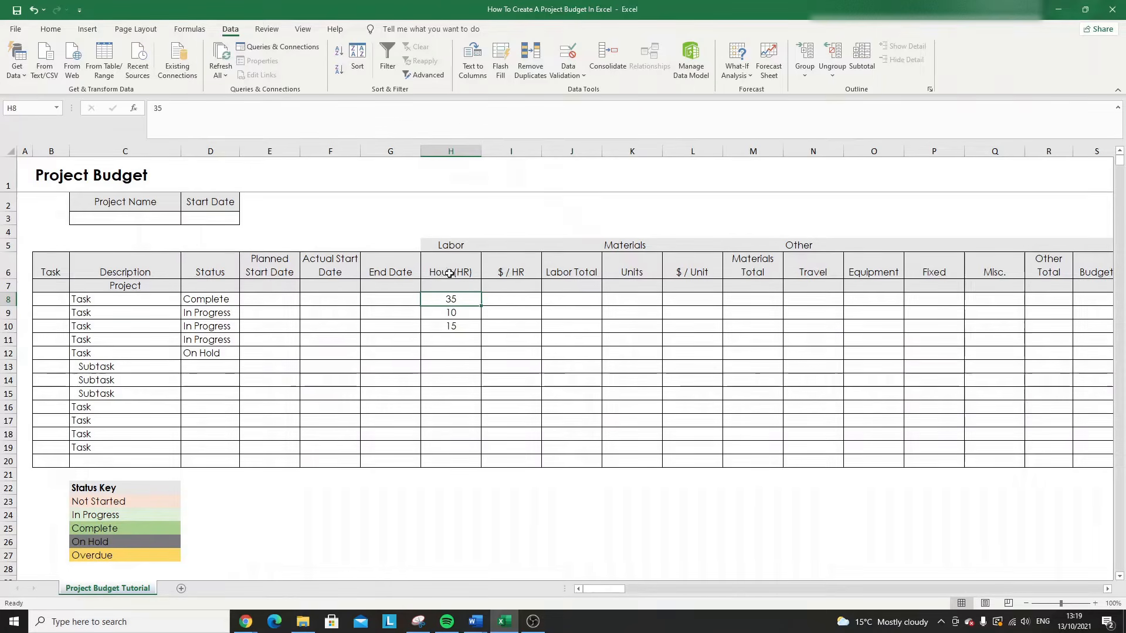
pyautogui.click(63, 29)
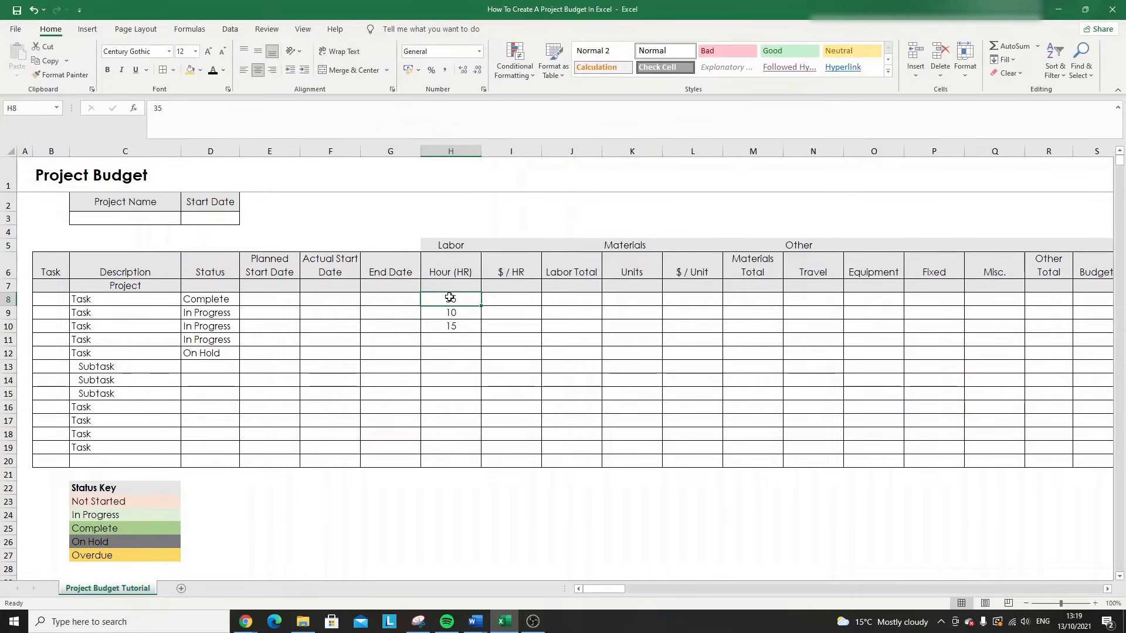
pyautogui.click(517, 299)
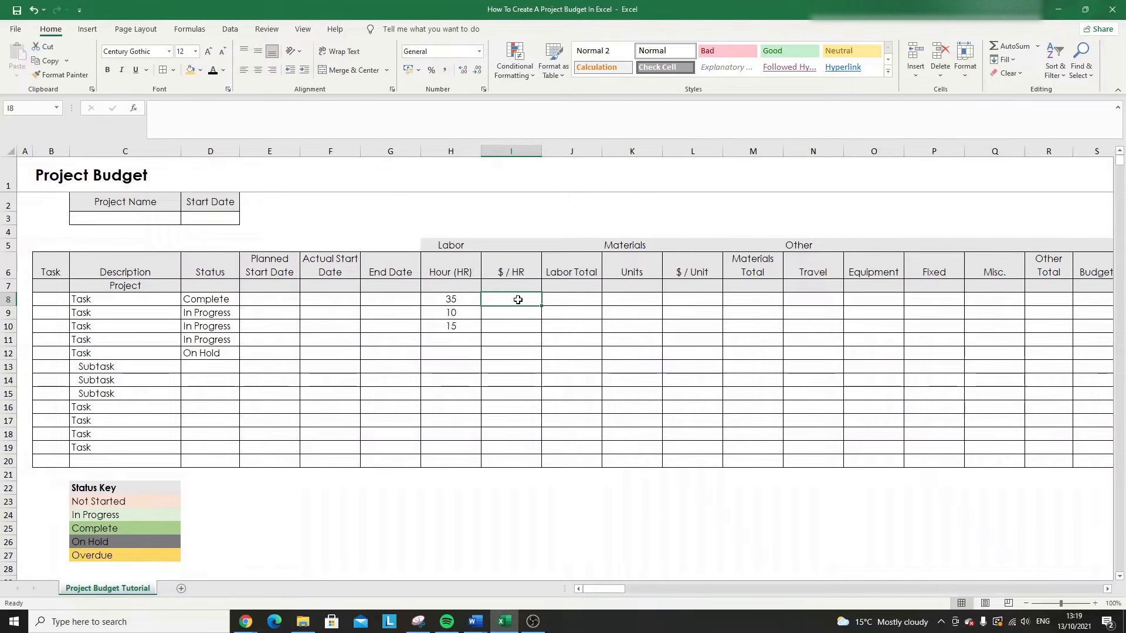
pyautogui.write('$')
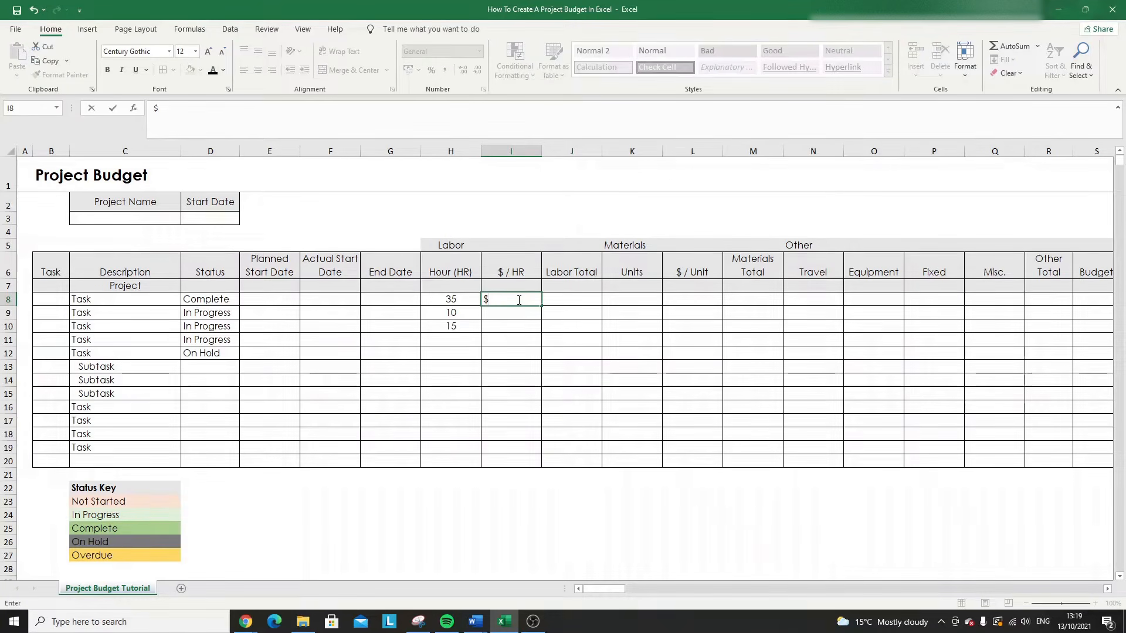
pyautogui.write('0')
pyautogui.press('Return')
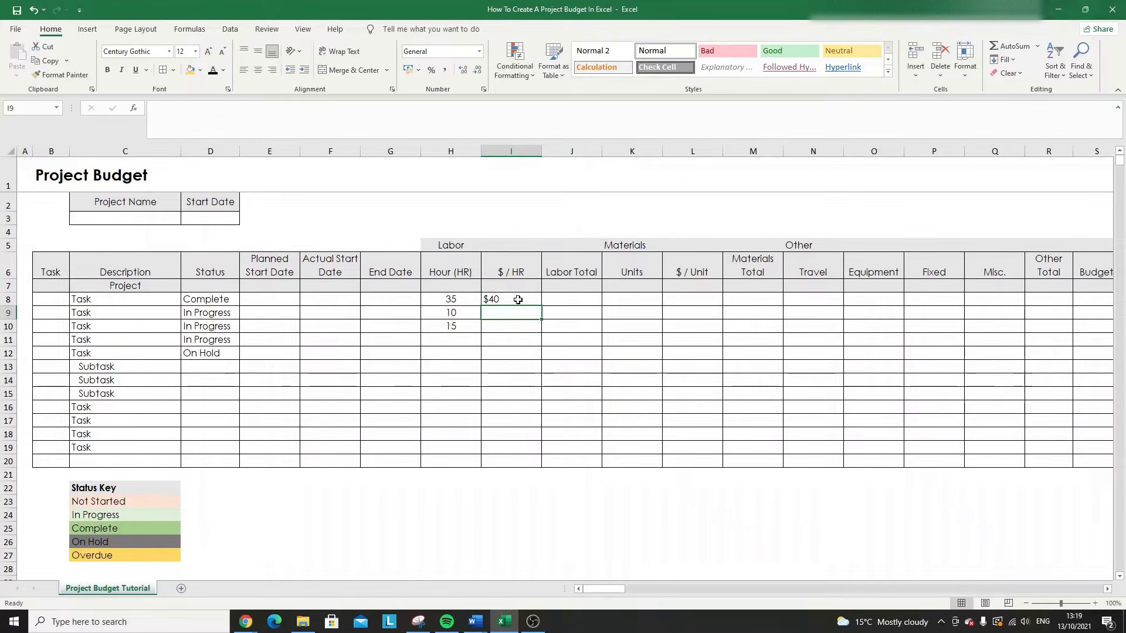
pyautogui.write('$50')
pyautogui.press('Return')
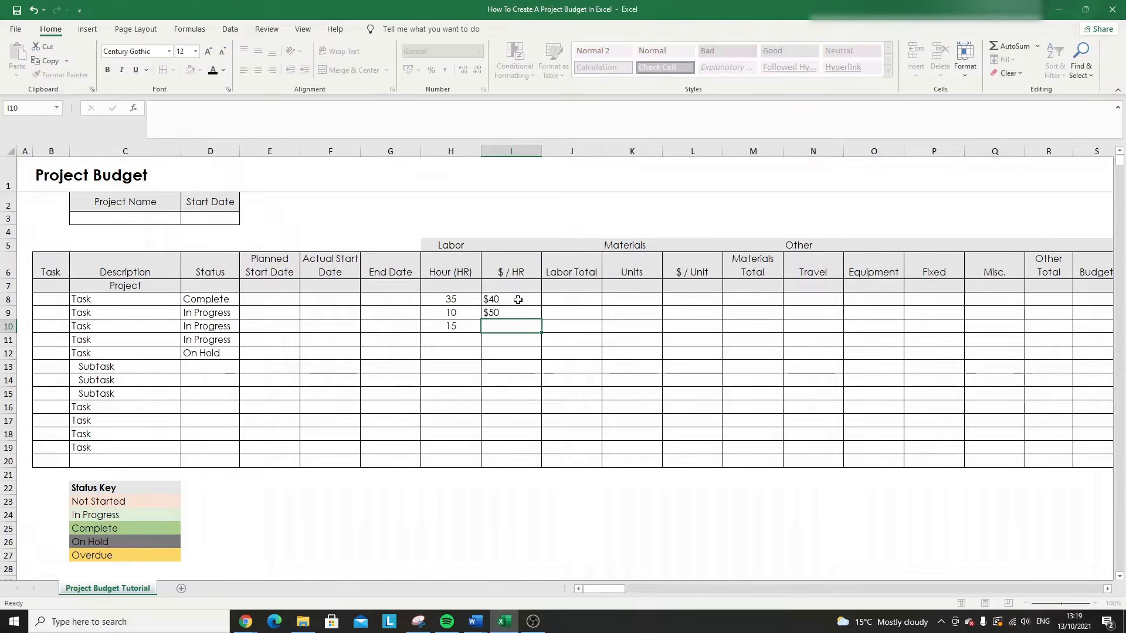
pyautogui.write('$25')
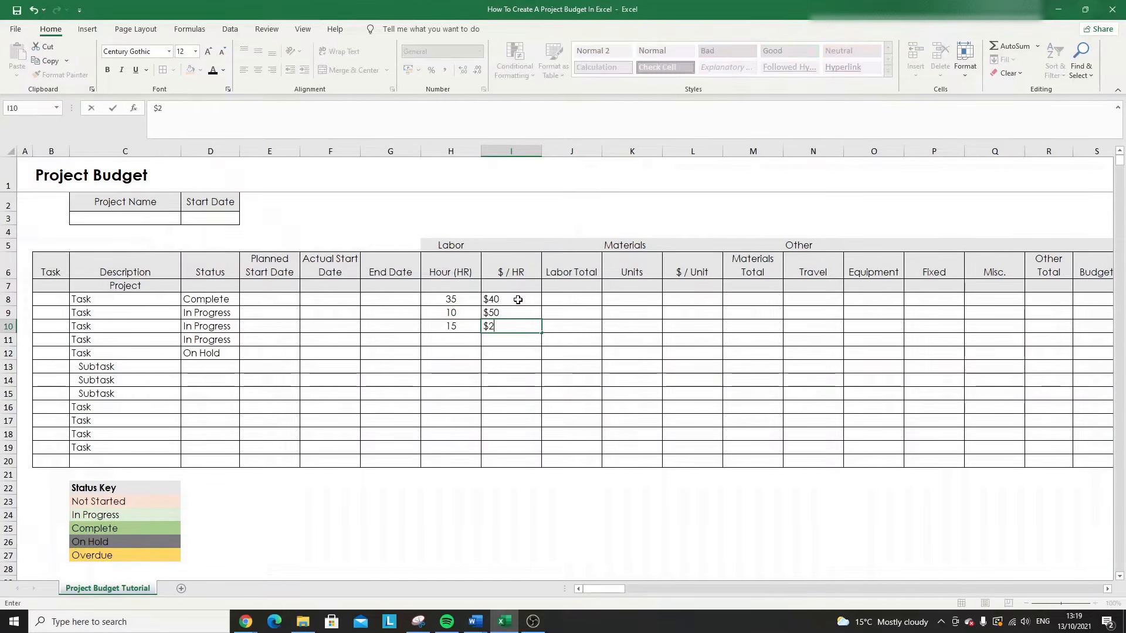
pyautogui.press('Return')
# - Select the $ / HR column cells I8 through I20 in the task table
pyautogui.moveTo(518, 300); pyautogui.dragTo(519, 326)
pyautogui.click(510, 302)
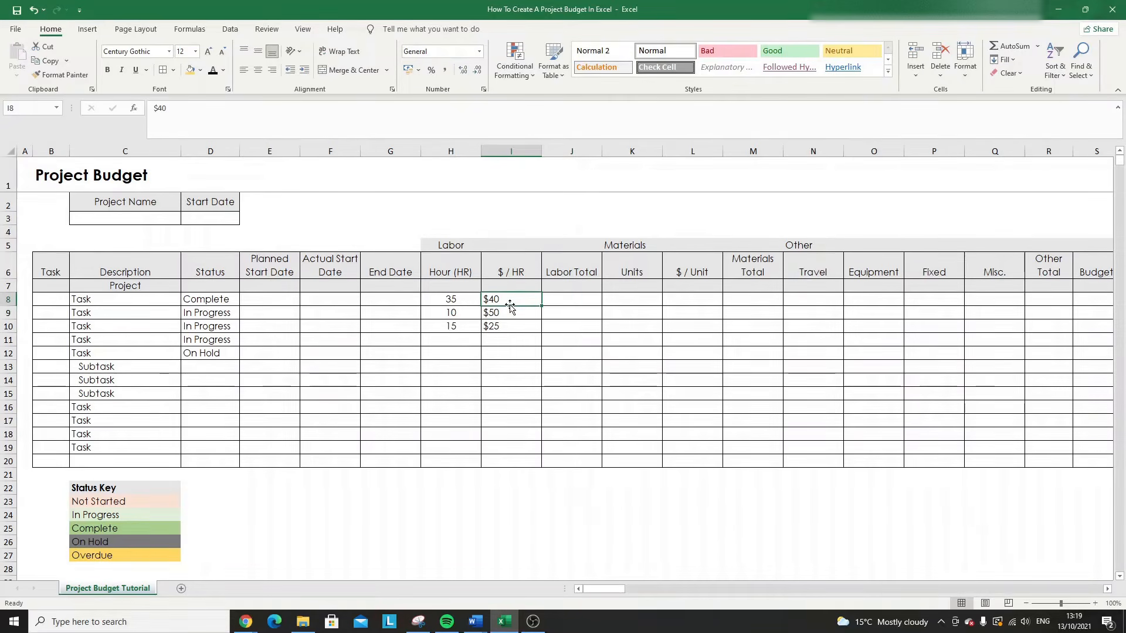
pyautogui.moveTo(506, 298); pyautogui.dragTo(516, 463)
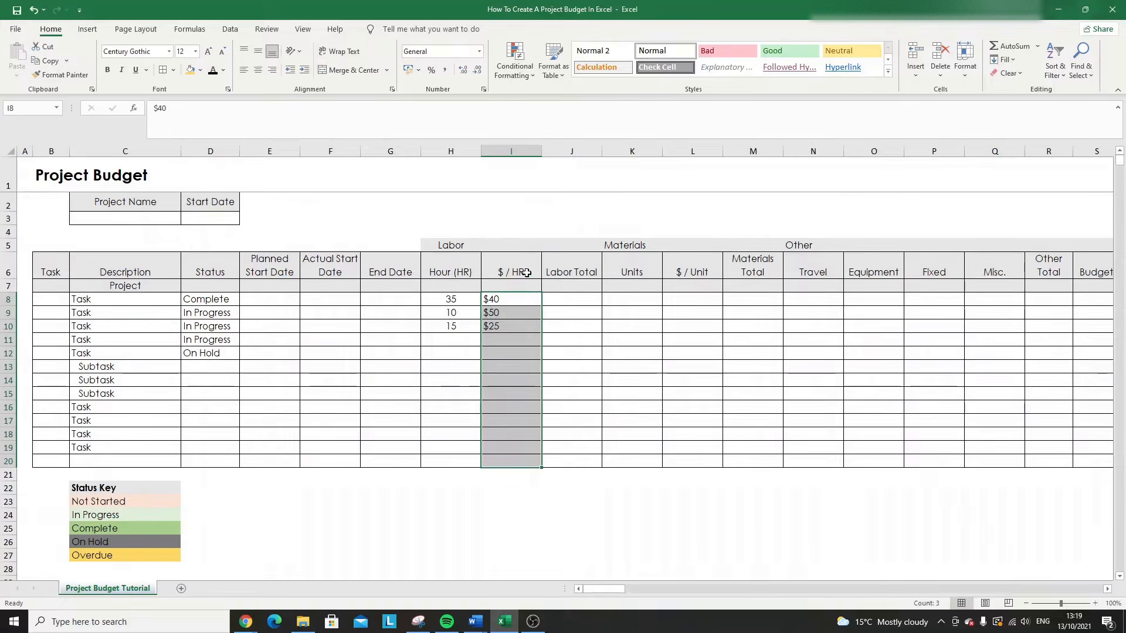
pyautogui.click(483, 302)
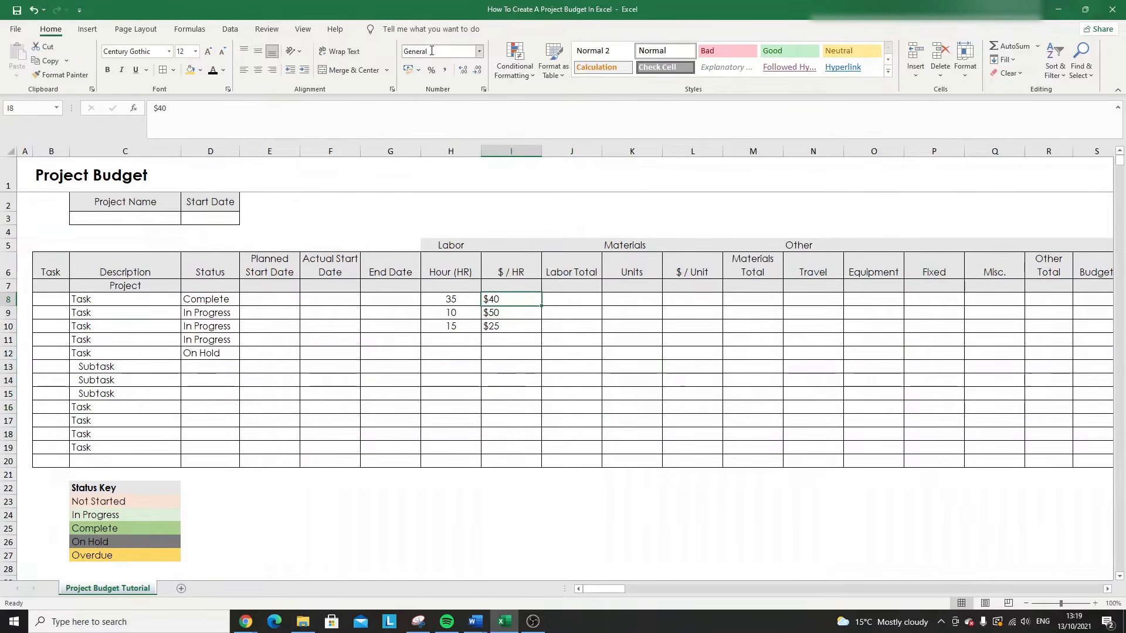
pyautogui.moveTo(503, 461); pyautogui.dragTo(511, 300)
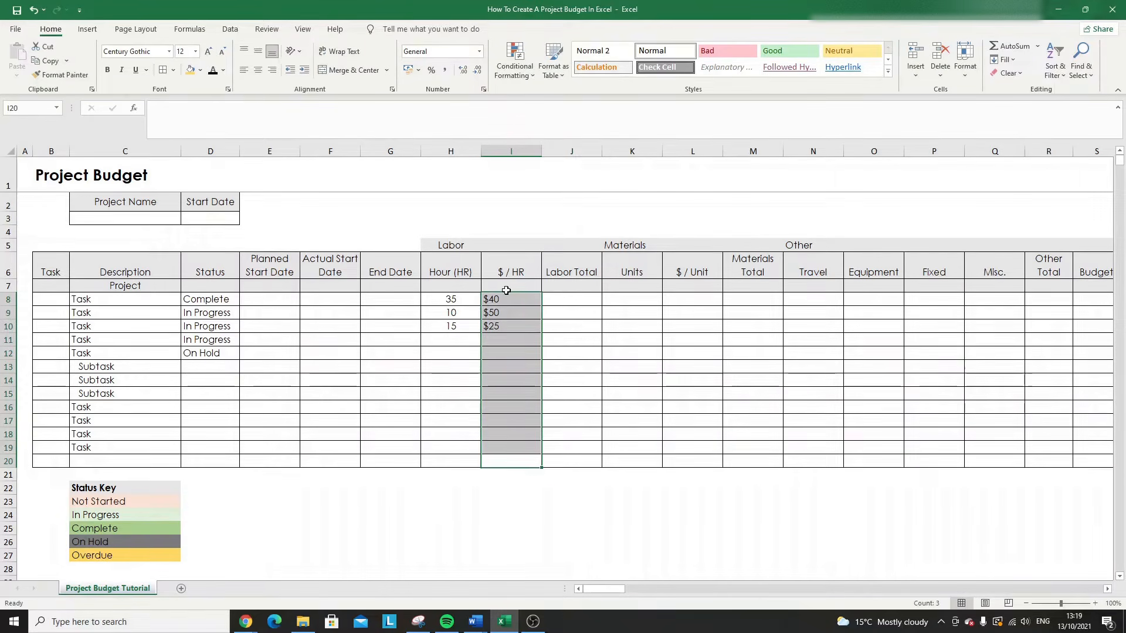
# - Format the $ / HR cells I8:I20 with the custom dollar accounting number format _("$"* #,##0.00_);_("$"* (#,##0.00);_("$"* "-"??_);_(@_)
pyautogui.rightClick(516, 318)
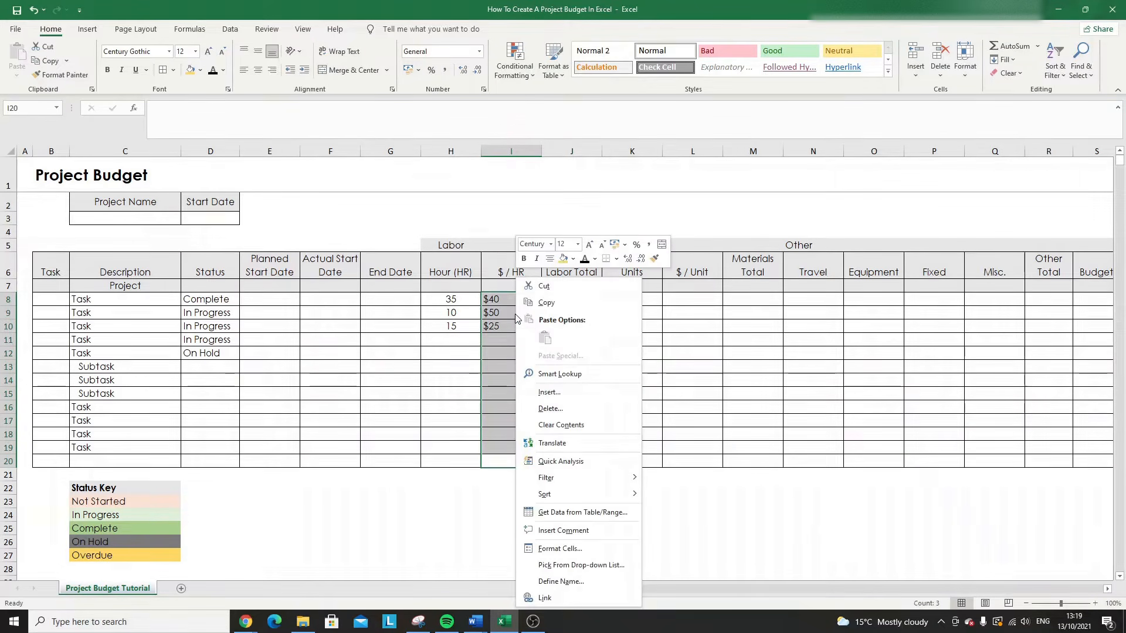
pyautogui.click(567, 547)
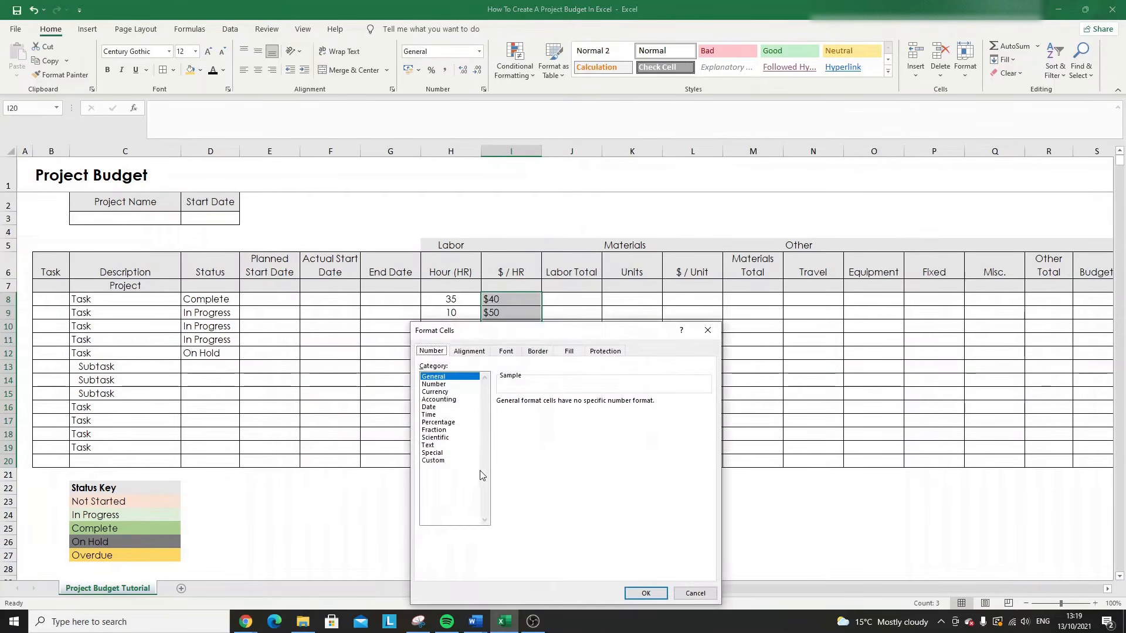
pyautogui.click(435, 391)
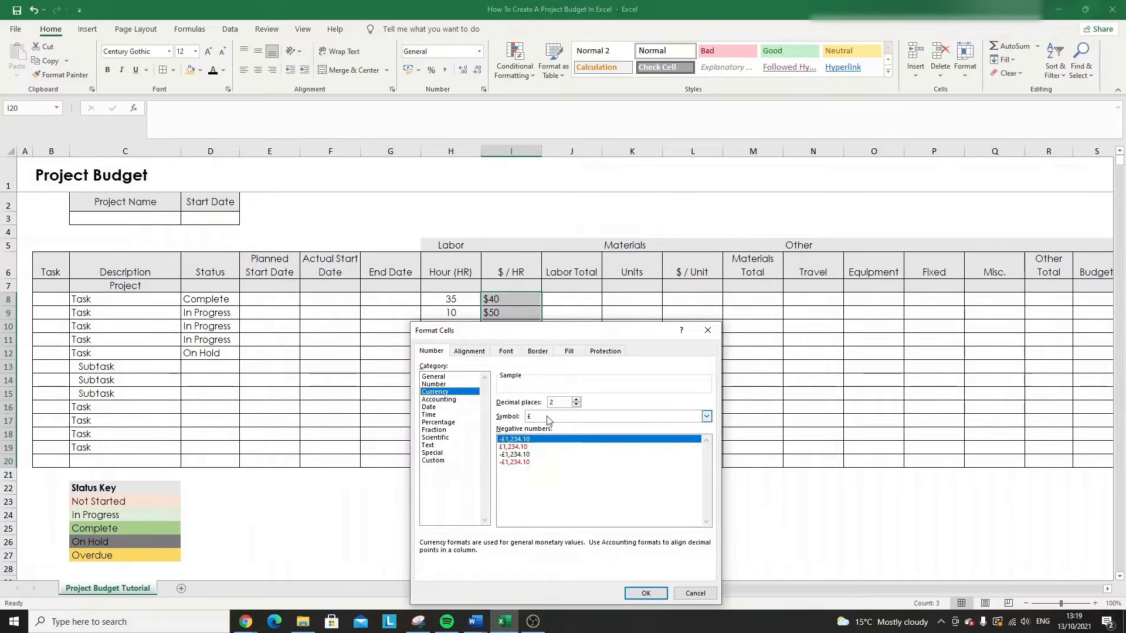
pyautogui.click(444, 463)
pyautogui.moveTo(708, 438); pyautogui.dragTo(696, 501)
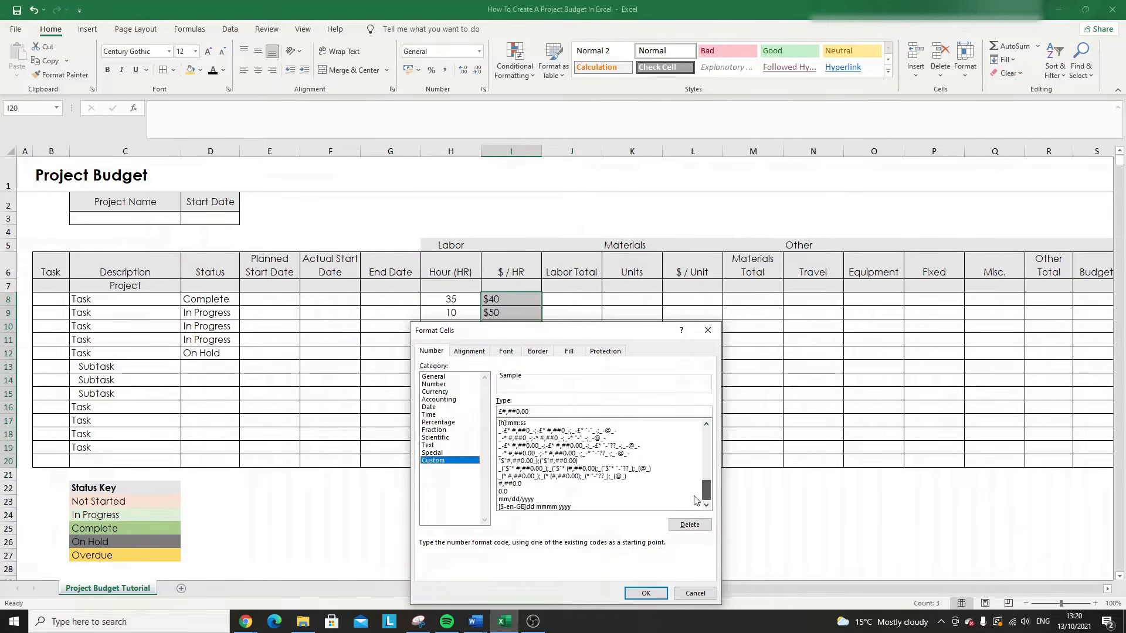
pyautogui.click(522, 469)
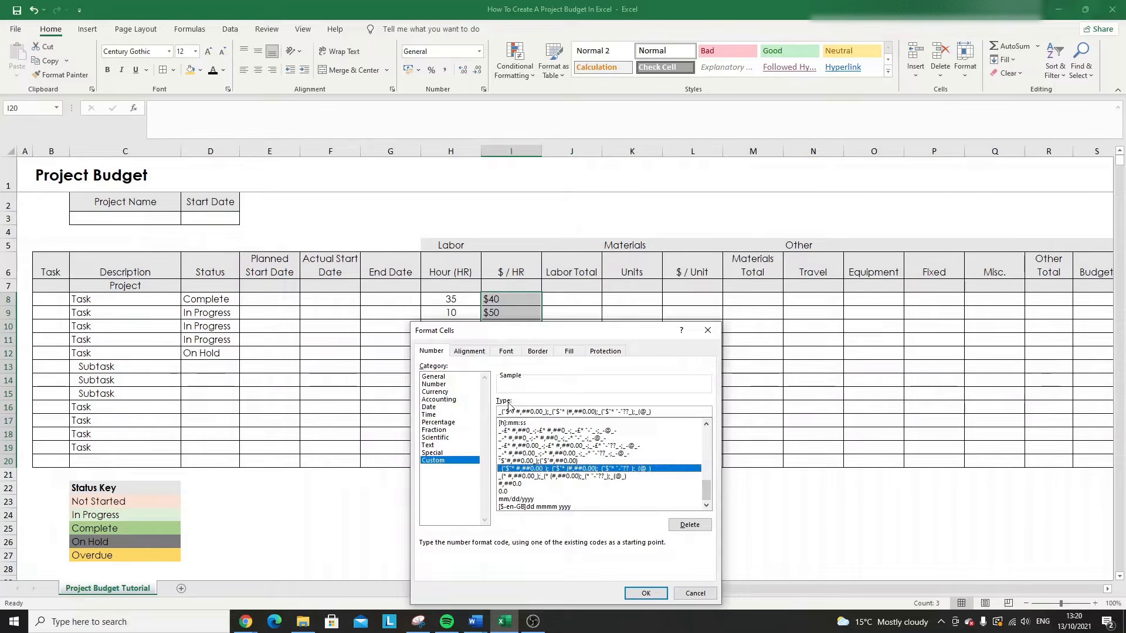
pyautogui.click(645, 592)
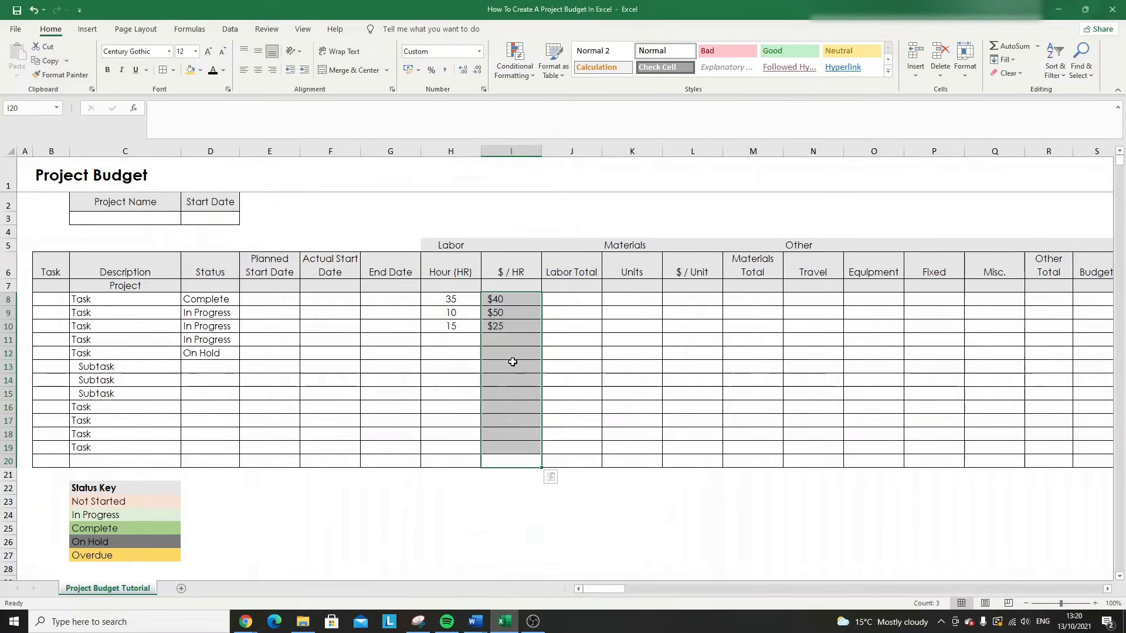
pyautogui.click(511, 299)
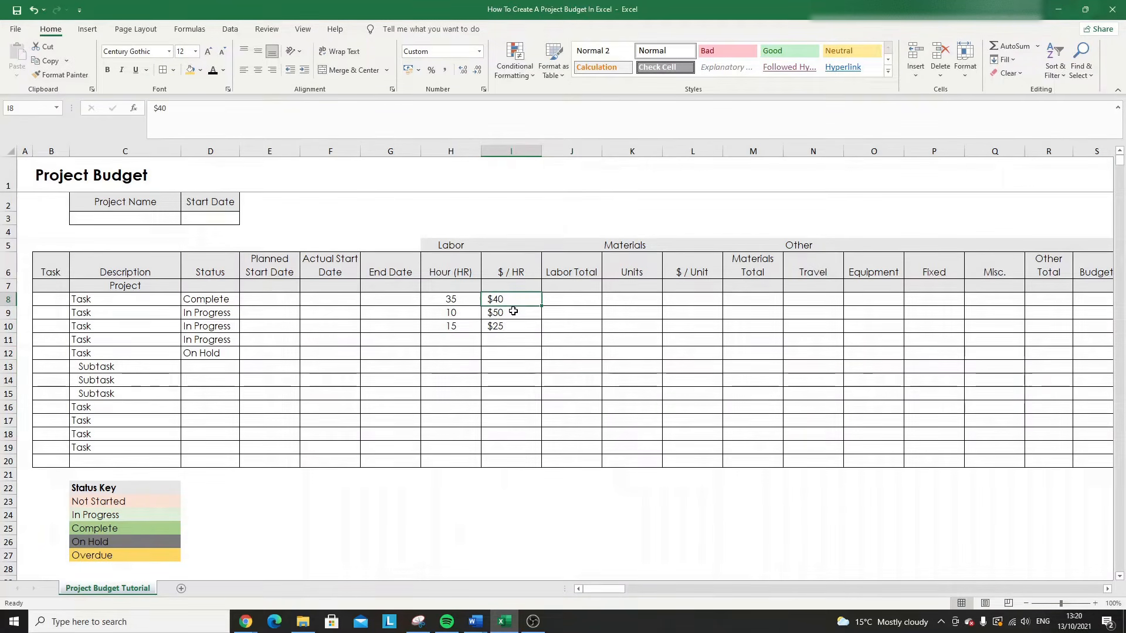
pyautogui.doubleClick(513, 299)
pyautogui.write('.0')
pyautogui.press('Return')
pyautogui.doubleClick(514, 299)
pyautogui.press('BackSpace')
pyautogui.press('BackSpace')
pyautogui.press('Return')
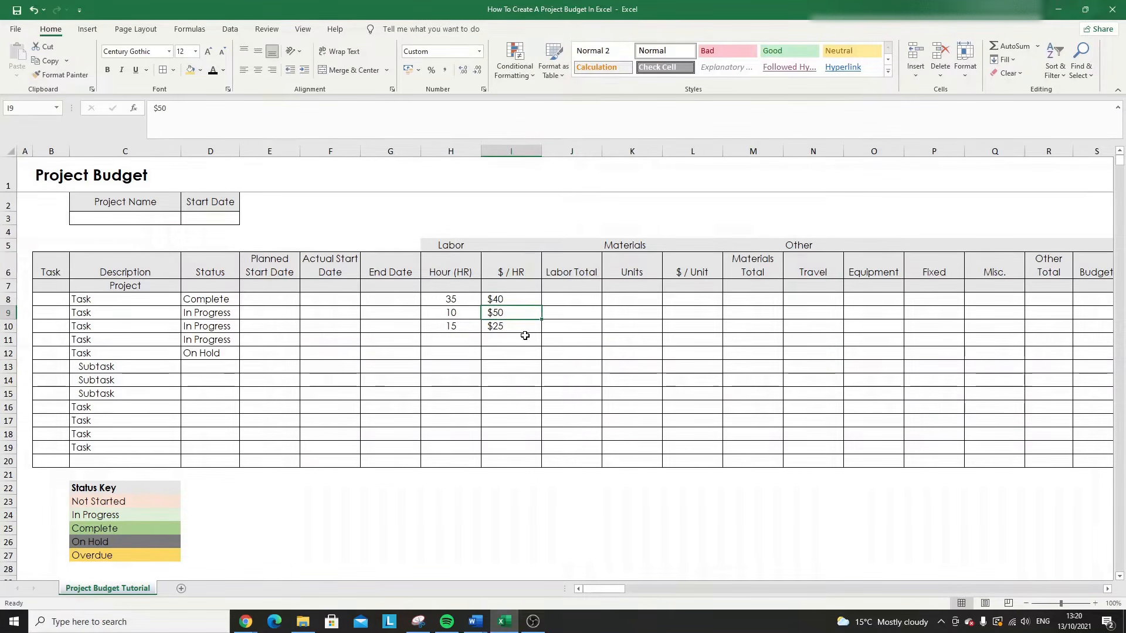
pyautogui.moveTo(519, 298); pyautogui.dragTo(516, 318)
pyautogui.click(511, 303)
pyautogui.doubleClick(511, 303)
pyautogui.press('Return')
# - Clear the text-entered hourly rates from cells I8 to I10 and return to I8
pyautogui.click(511, 303)
pyautogui.press('Delete')
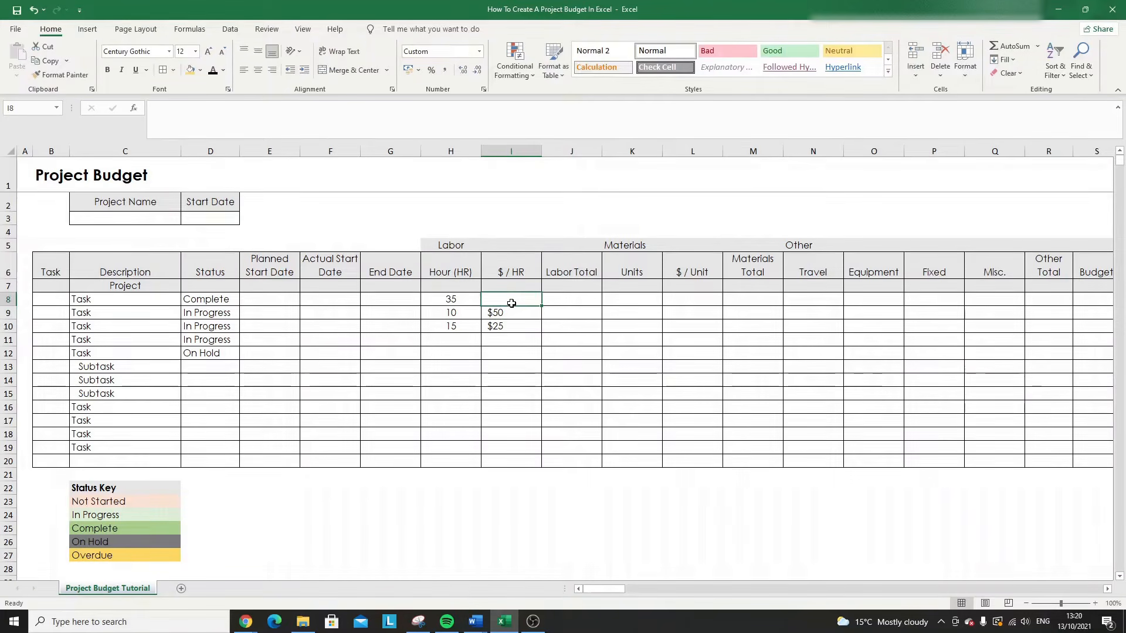
pyautogui.press('Down')
pyautogui.press('BackSpace')
pyautogui.press('Down')
pyautogui.press('BackSpace')
pyautogui.press('Up')
pyautogui.press('Up')
pyautogui.write('25')
pyautogui.press('Return')
pyautogui.press('Up')
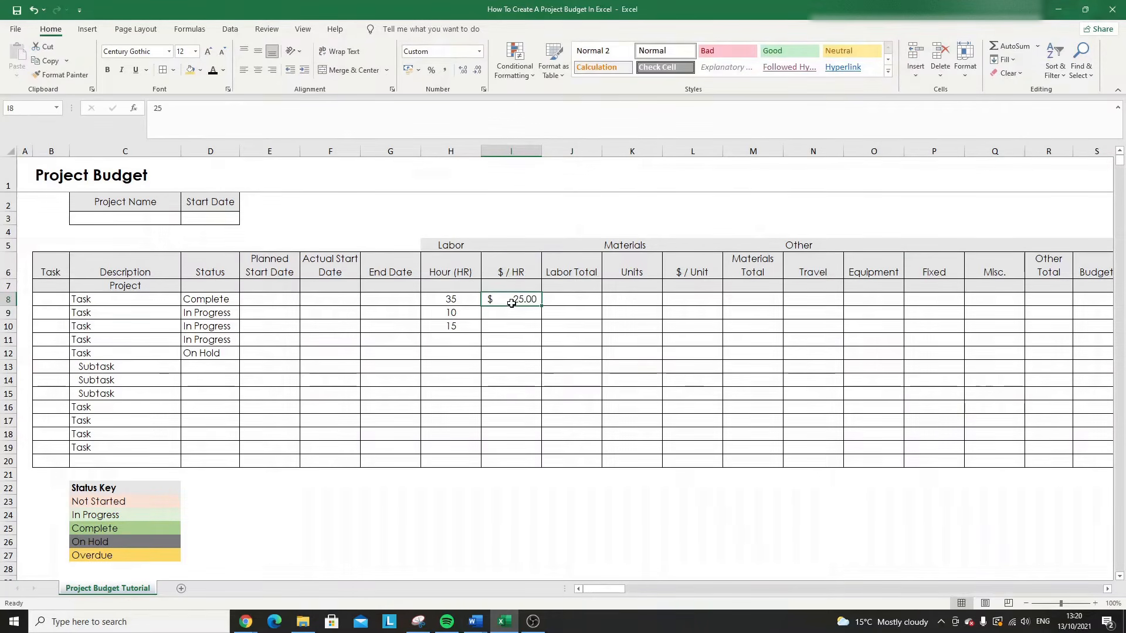
pyautogui.press('BackSpace')
# - Enter the hourly rates 40, 50 and 25 as plain numbers in cells I8, I9 and I10
pyautogui.write('40')
pyautogui.press('Return')
pyautogui.write('50')
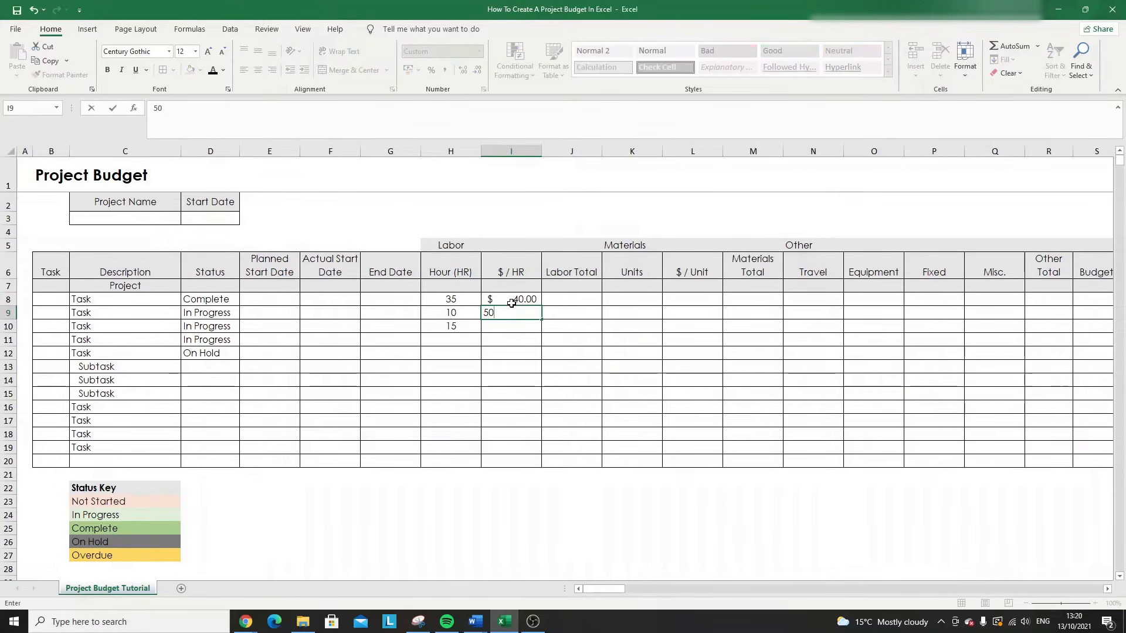
pyautogui.press('Return')
pyautogui.write('25')
pyautogui.press('Return')
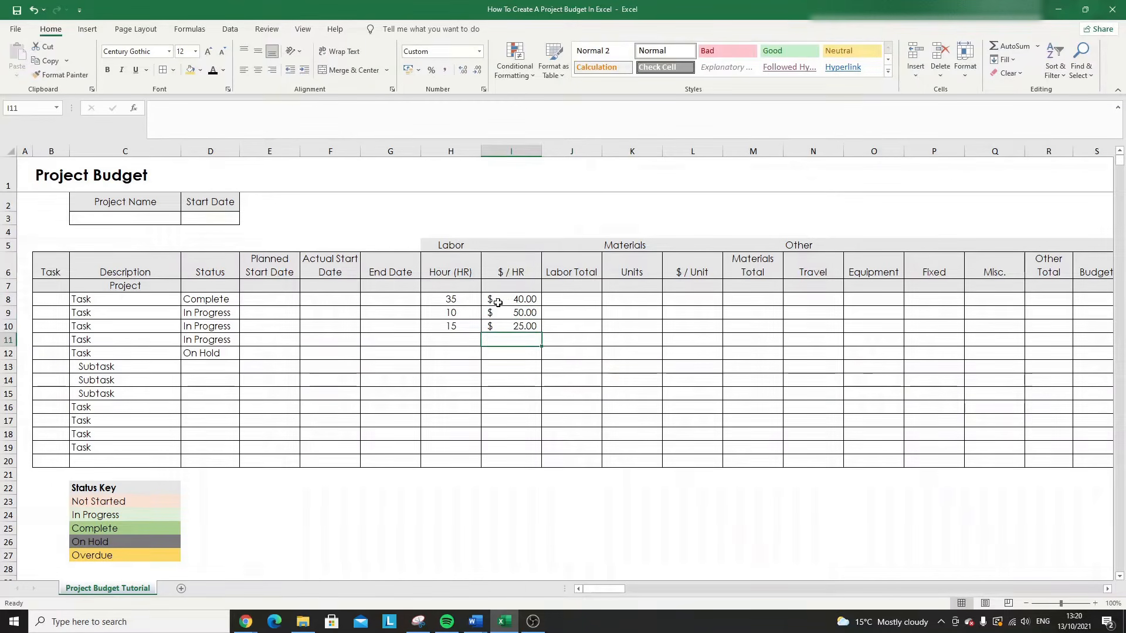
# - Review which custom number format is applied to the first hourly rate in cell I8
pyautogui.rightClick(528, 300)
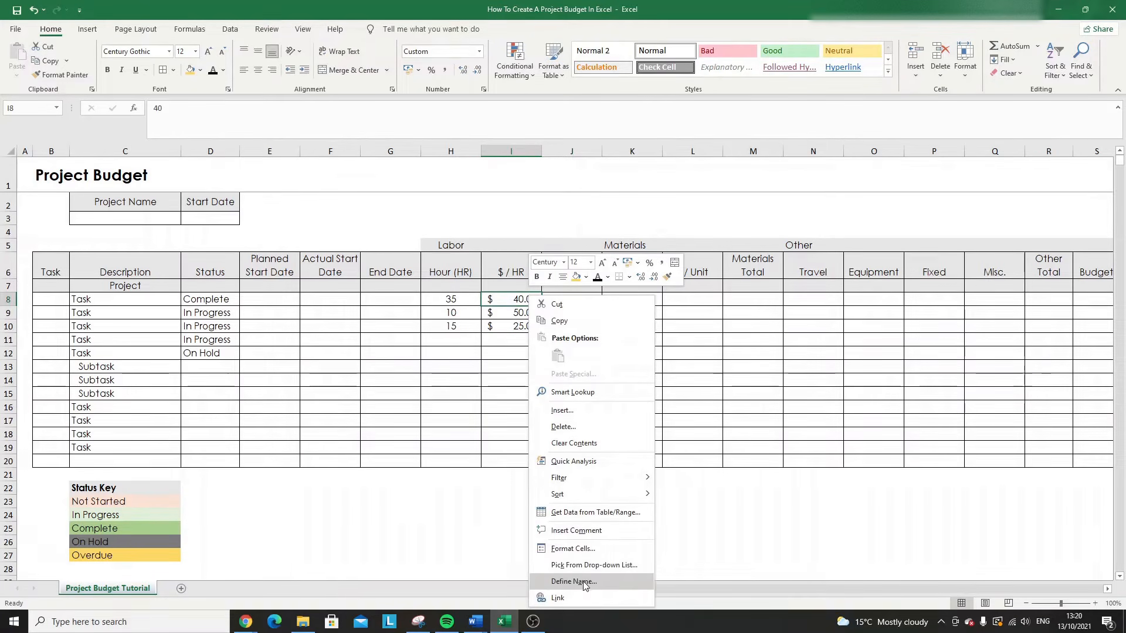
pyautogui.click(573, 549)
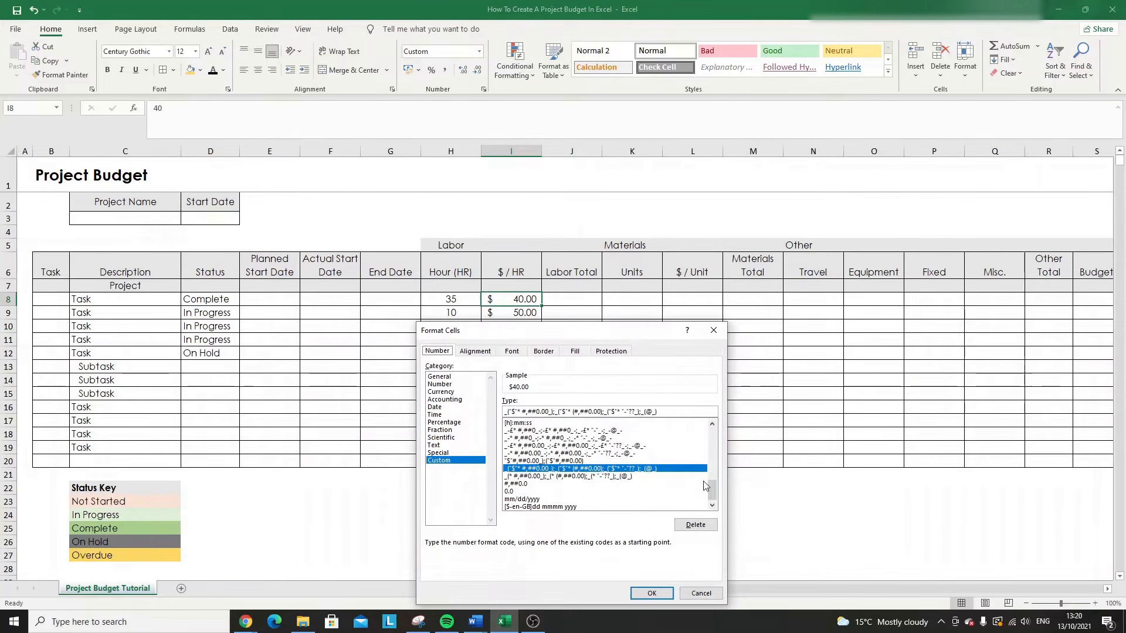
pyautogui.scroll(3, 711, 482)
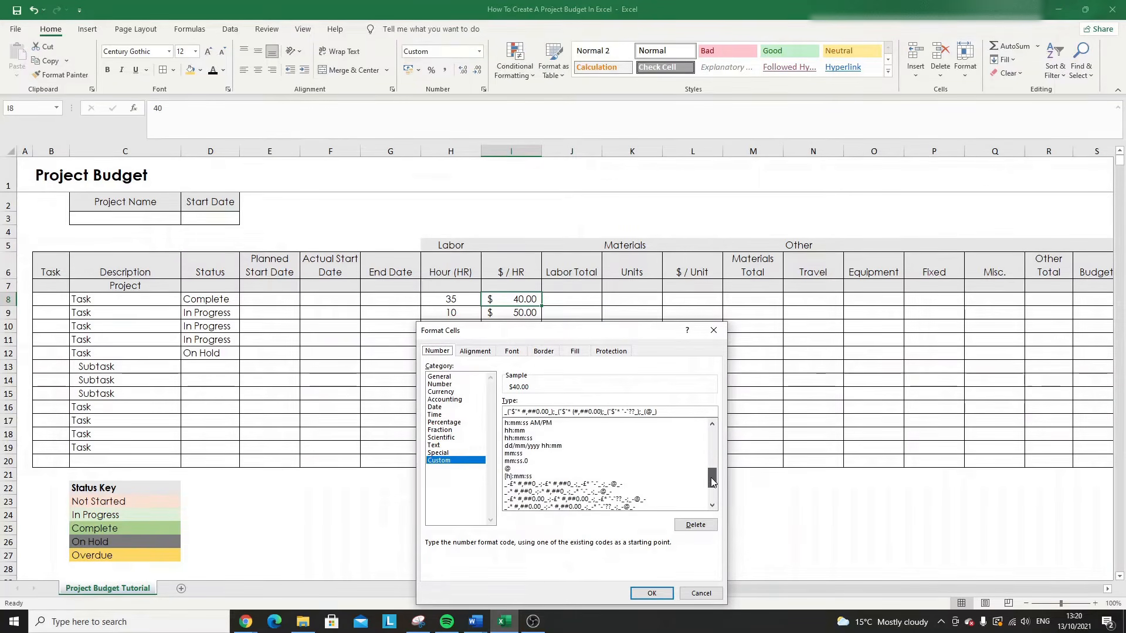
pyautogui.scroll(-2, 712, 482)
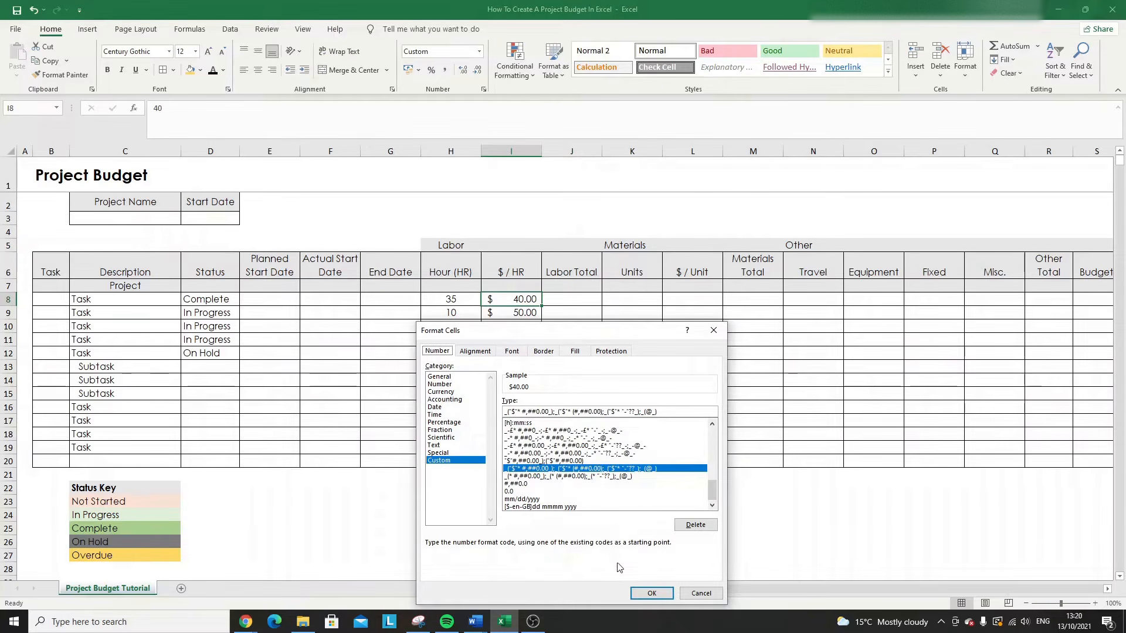
pyautogui.click(651, 593)
pyautogui.click(566, 301)
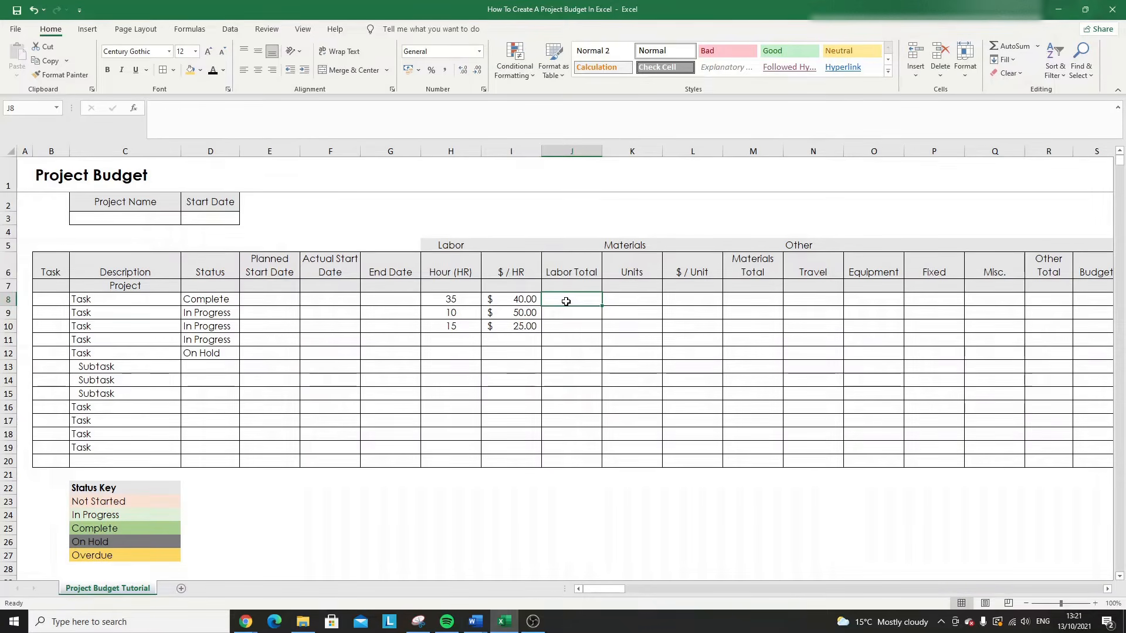
pyautogui.click(578, 266)
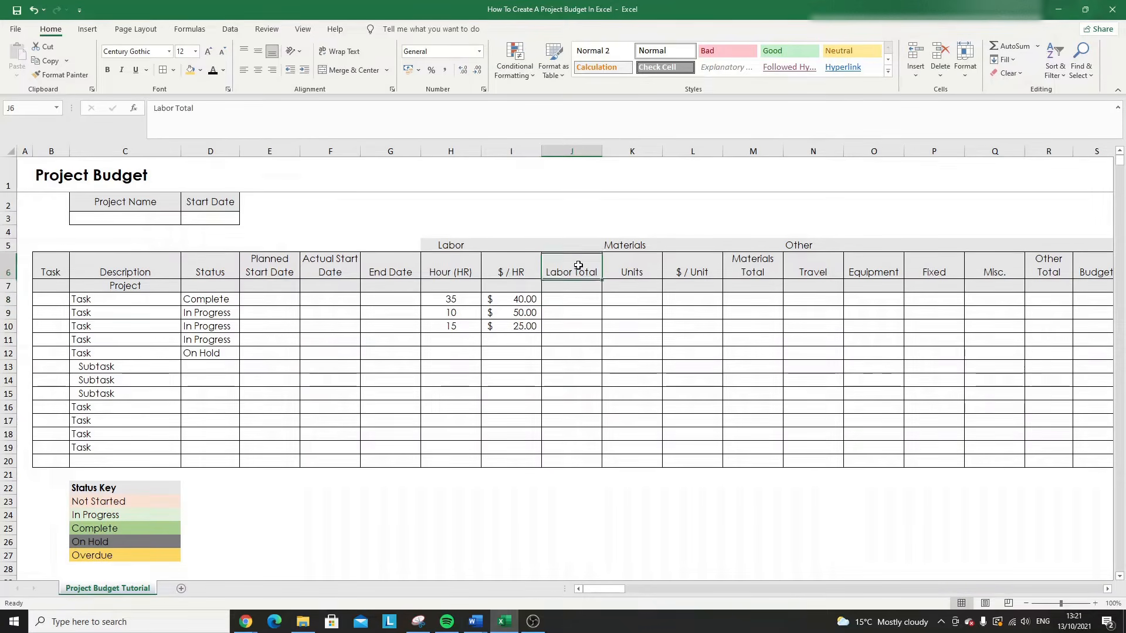
pyautogui.click(441, 269)
pyautogui.click(507, 269)
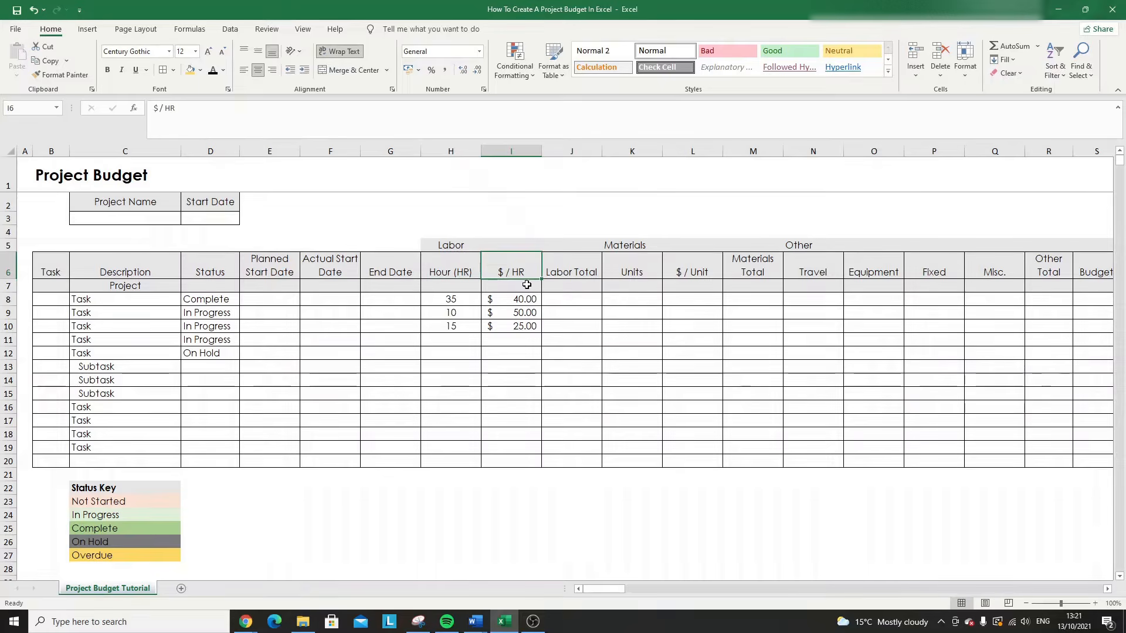
# - Enter the formula =IFERROR(H8*I8,"") in Labor Total cell J8 to multiply the hours by the hourly rate
pyautogui.click(572, 303)
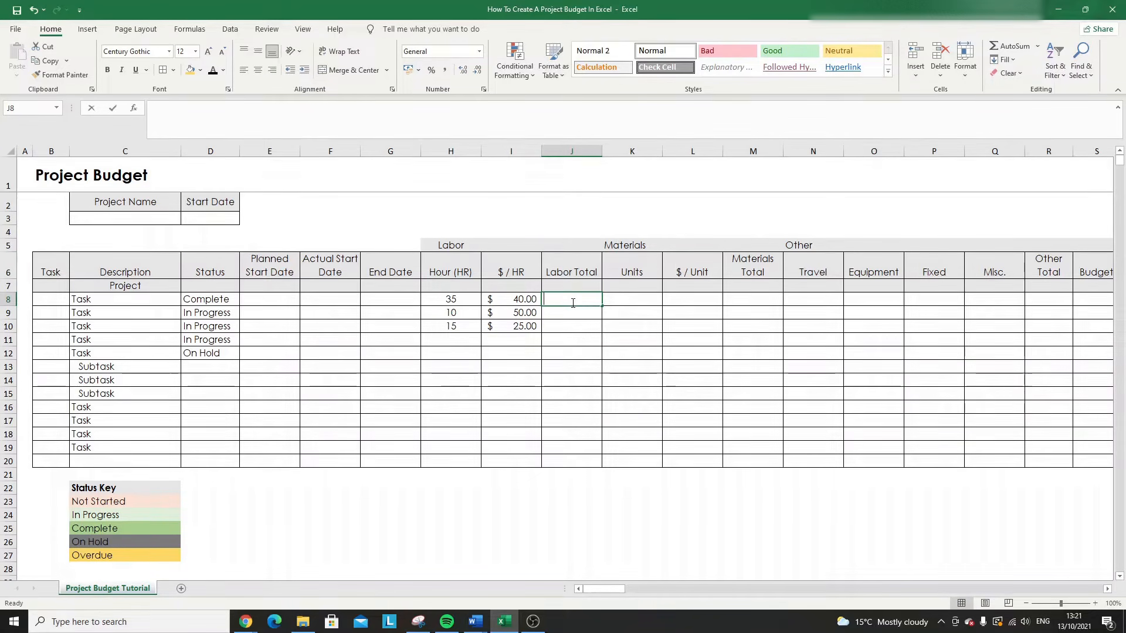
pyautogui.write('=IF')
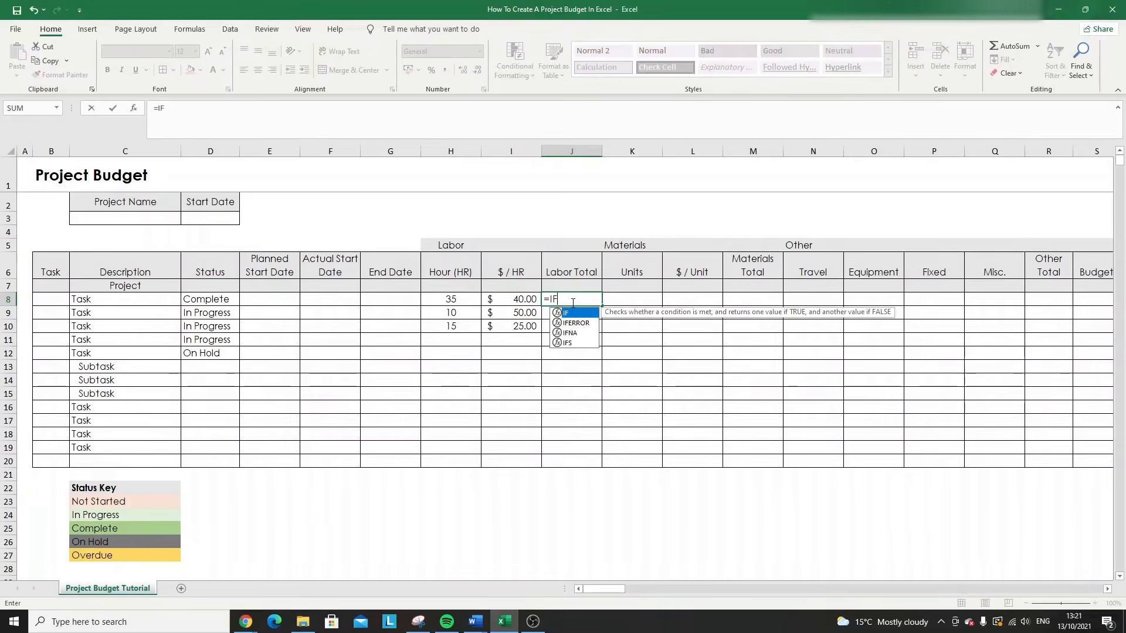
pyautogui.write('ERROR(')
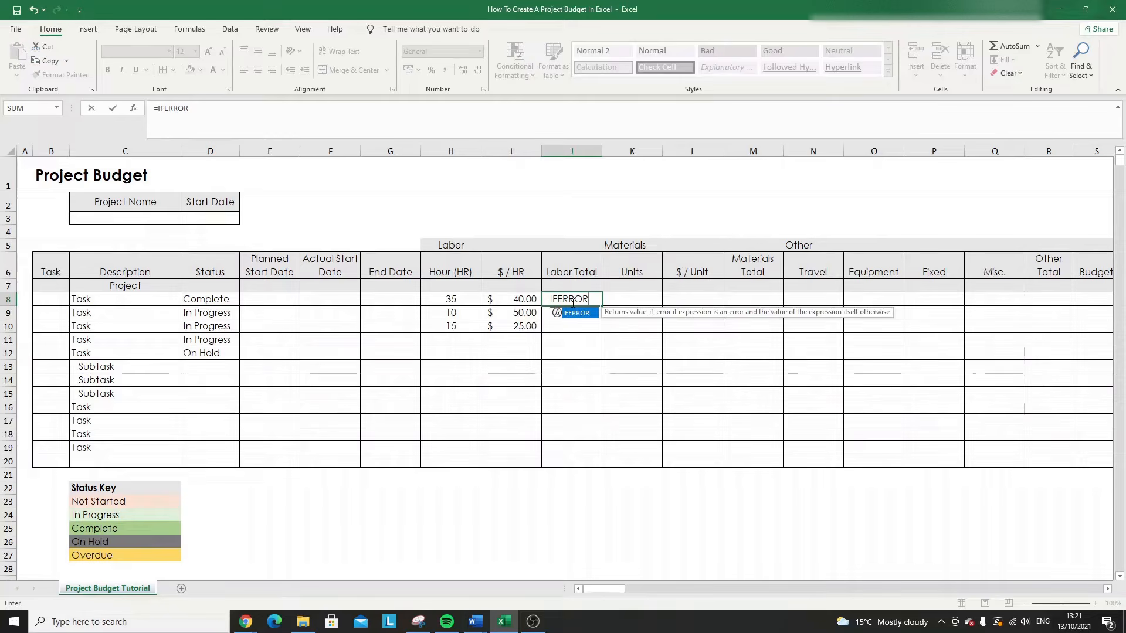
pyautogui.write('(')
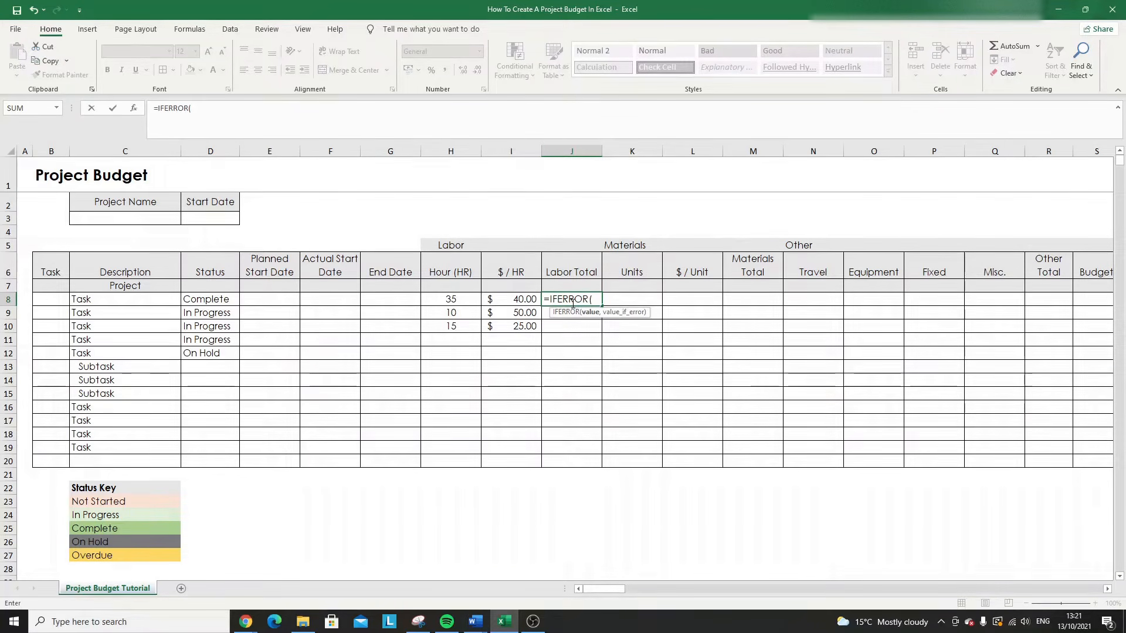
pyautogui.click(460, 296)
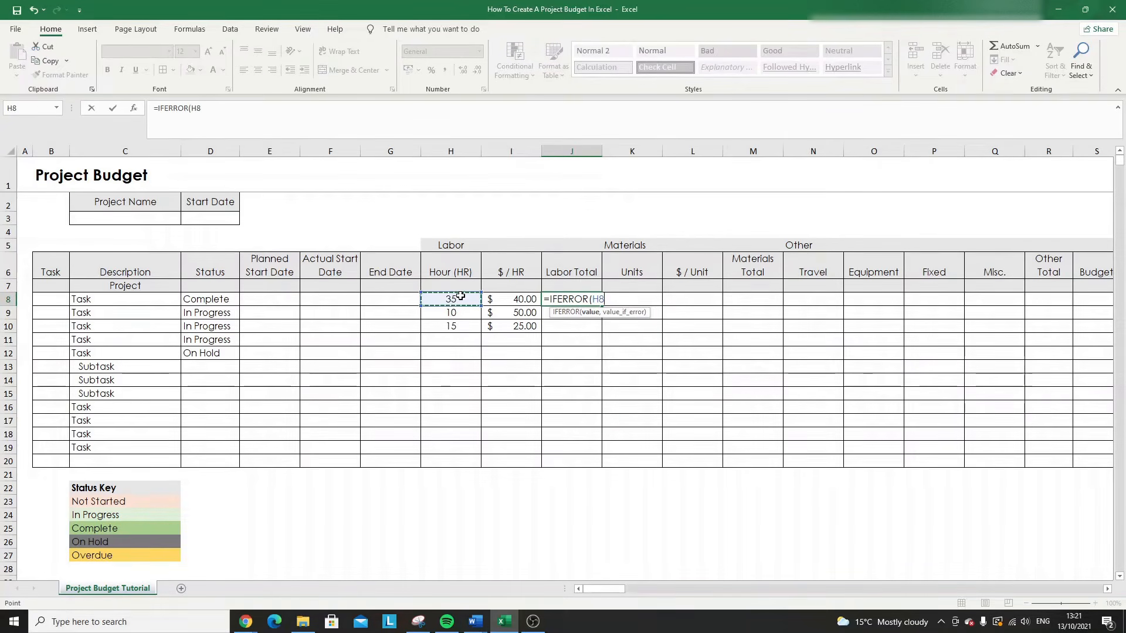
pyautogui.write('*')
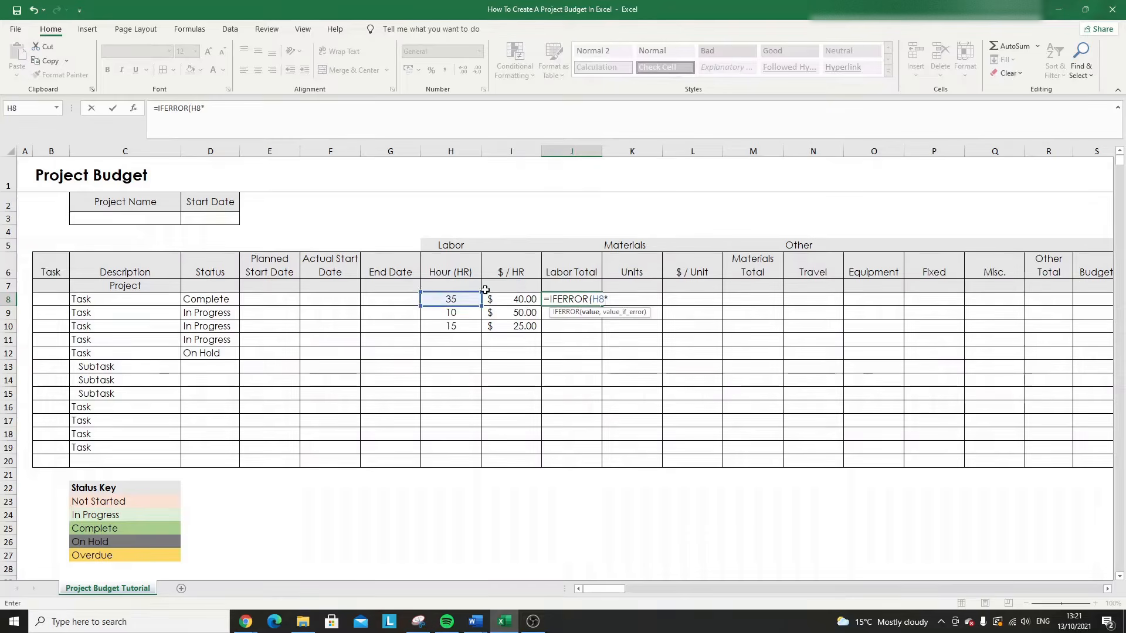
pyautogui.click(517, 300)
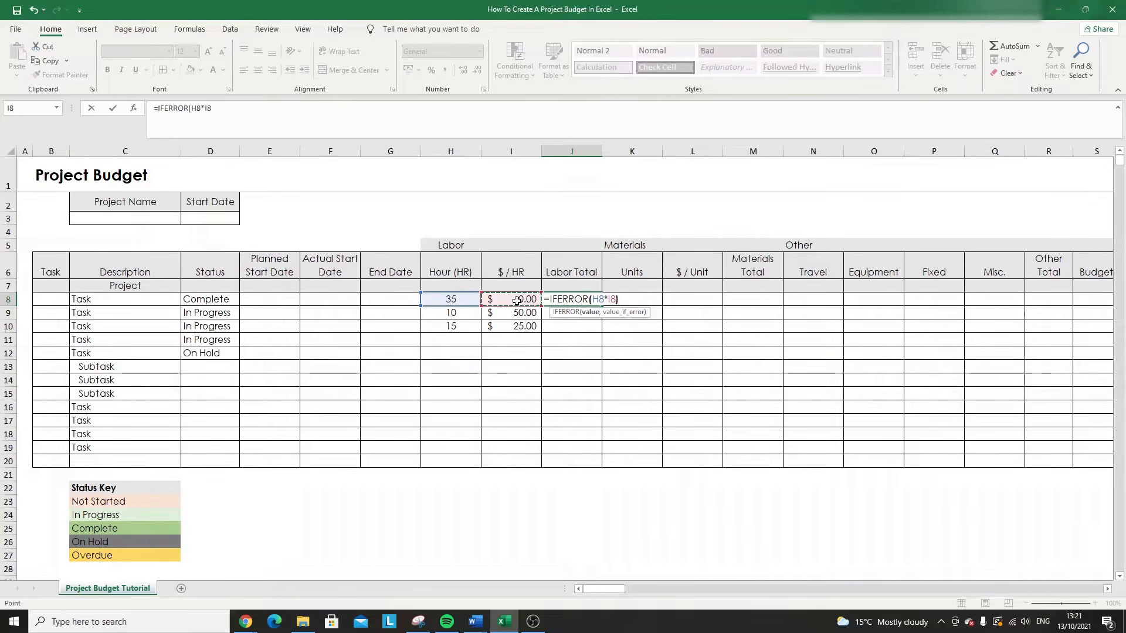
pyautogui.write(')')
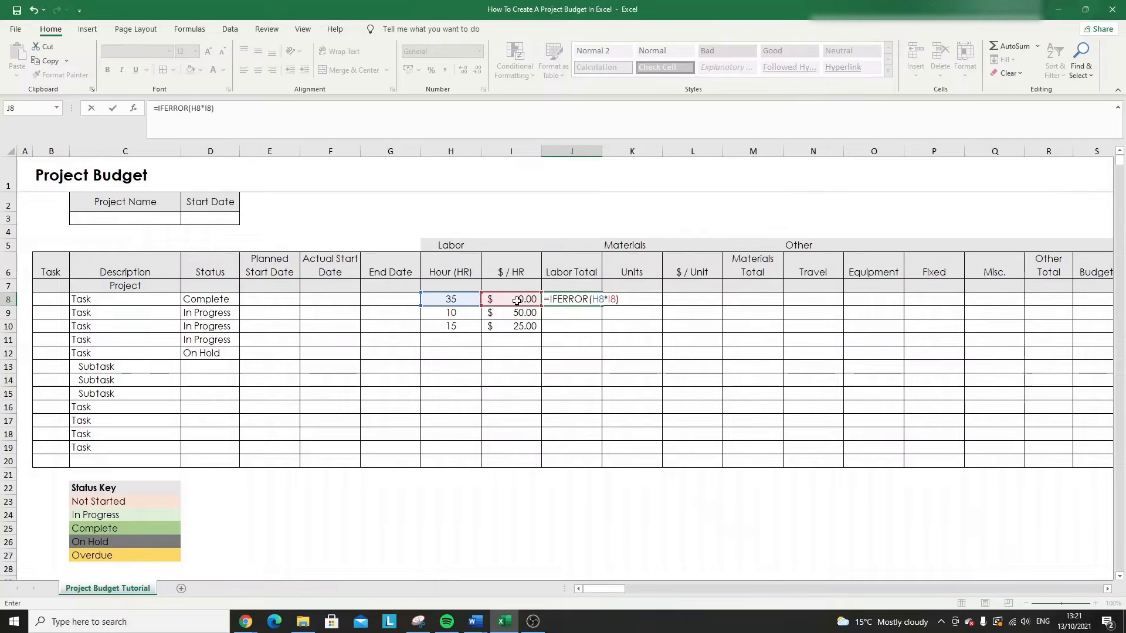
pyautogui.press('BackSpace')
pyautogui.write(',')
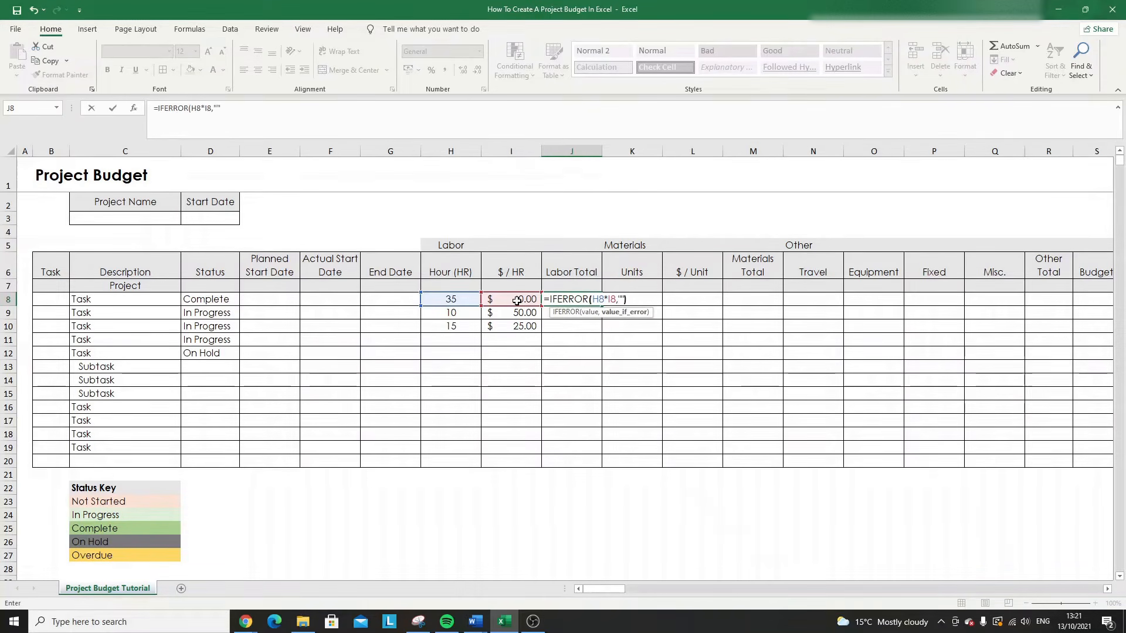
pyautogui.write('"")')
pyautogui.press('Return')
pyautogui.press('Up')
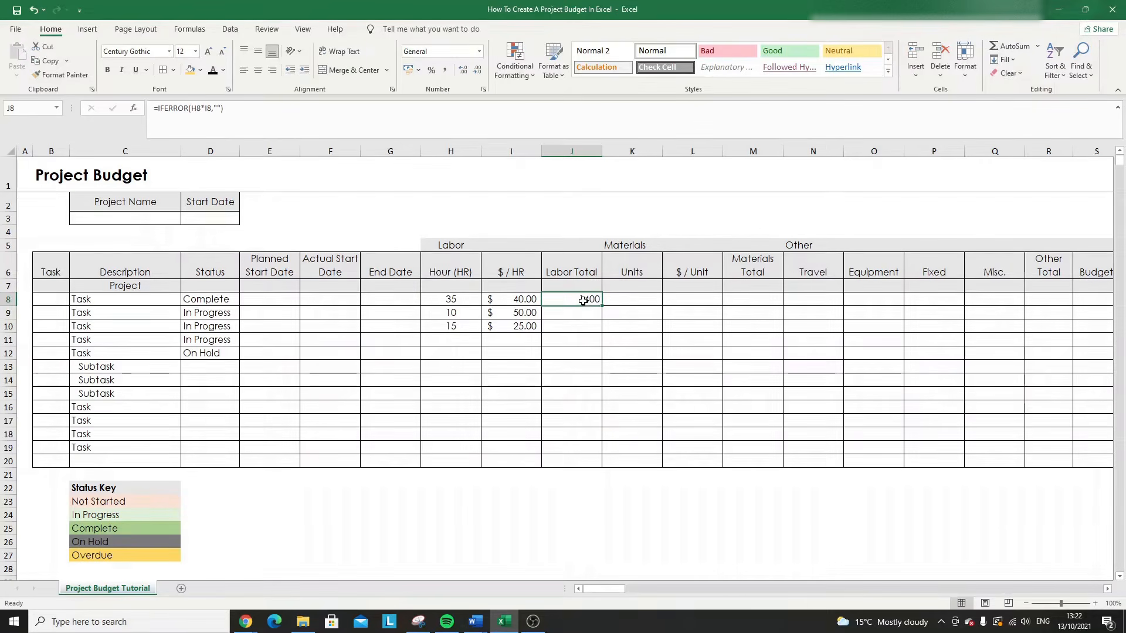
# - Format the Labor Total cells J8:J20 with the custom dollar accounting number format _("$"* #,##0.00_);_("$"* (#,##0.00);_("$"* "-"??_);_(@_)
pyautogui.moveTo(578, 302); pyautogui.dragTo(581, 459)
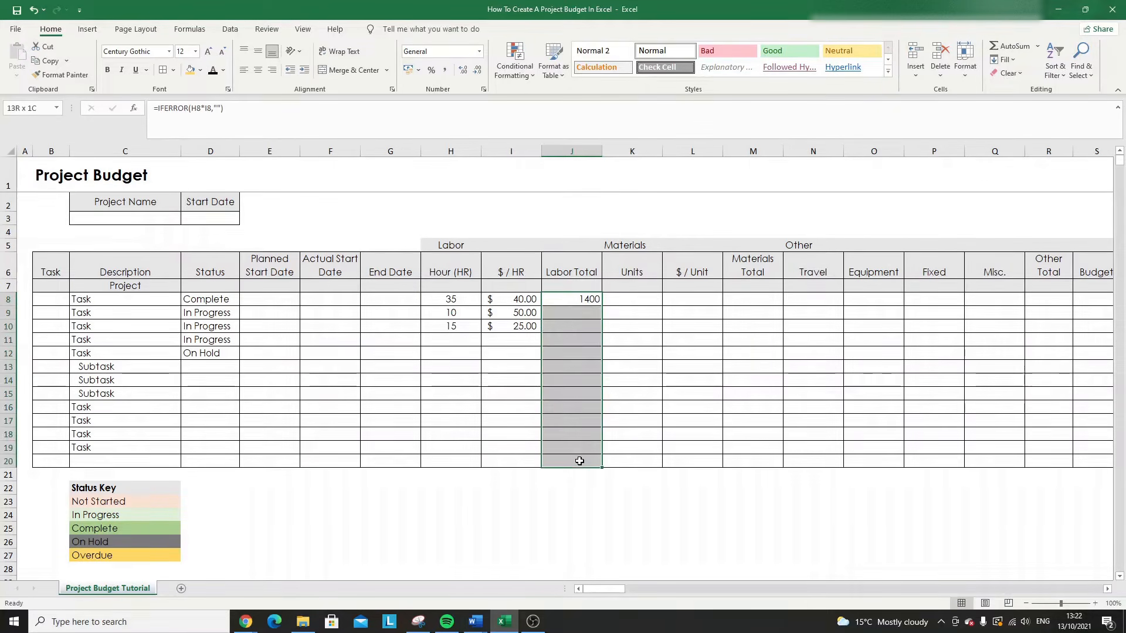
pyautogui.rightClick(571, 319)
pyautogui.click(631, 264)
pyautogui.click(500, 252)
pyautogui.scroll(-10, 607, 295)
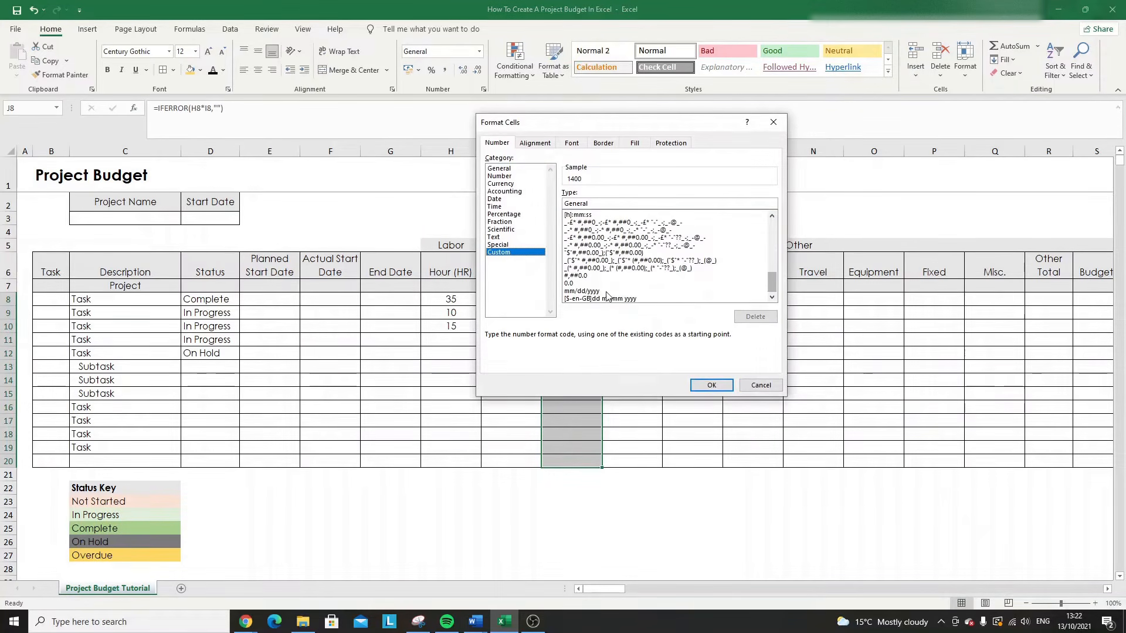
pyautogui.moveTo(586, 299); pyautogui.dragTo(585, 262)
pyautogui.click(711, 385)
pyautogui.click(586, 326)
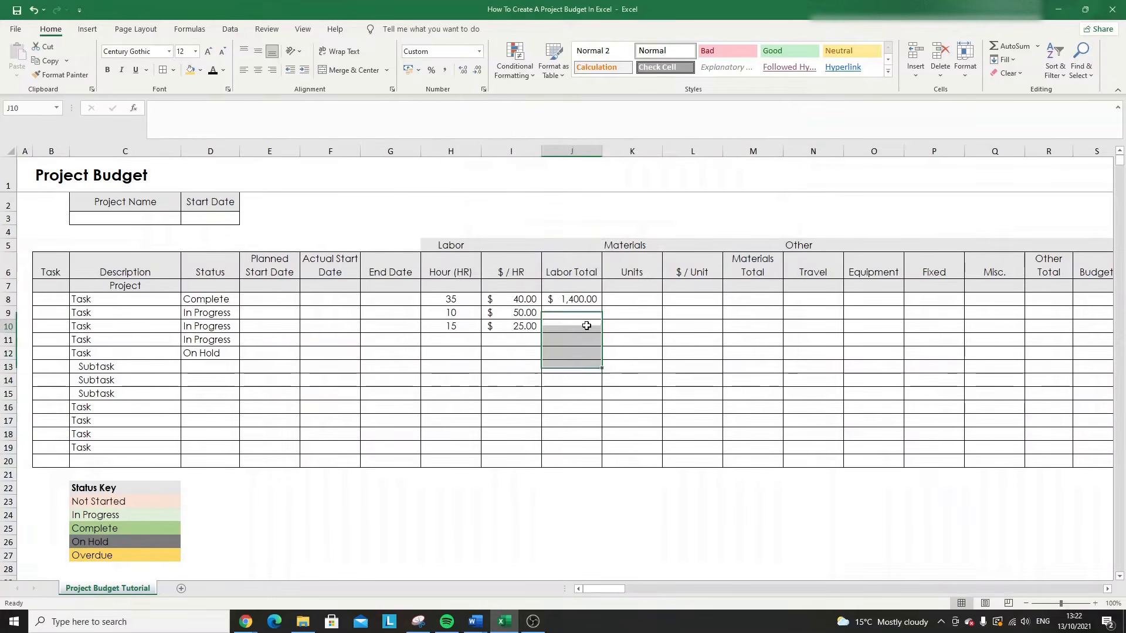
pyautogui.click(572, 310)
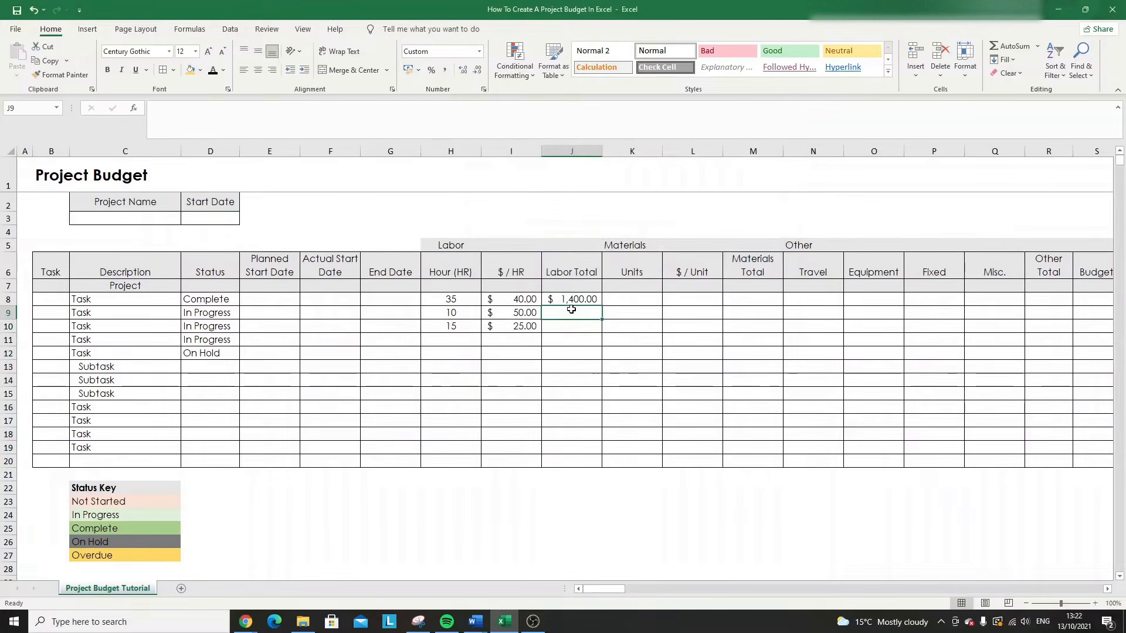
pyautogui.click(447, 299)
pyautogui.click(511, 300)
# - Copy the Labor Total formula from J8 down through J10 and check the copied formula in J9
pyautogui.click(571, 302)
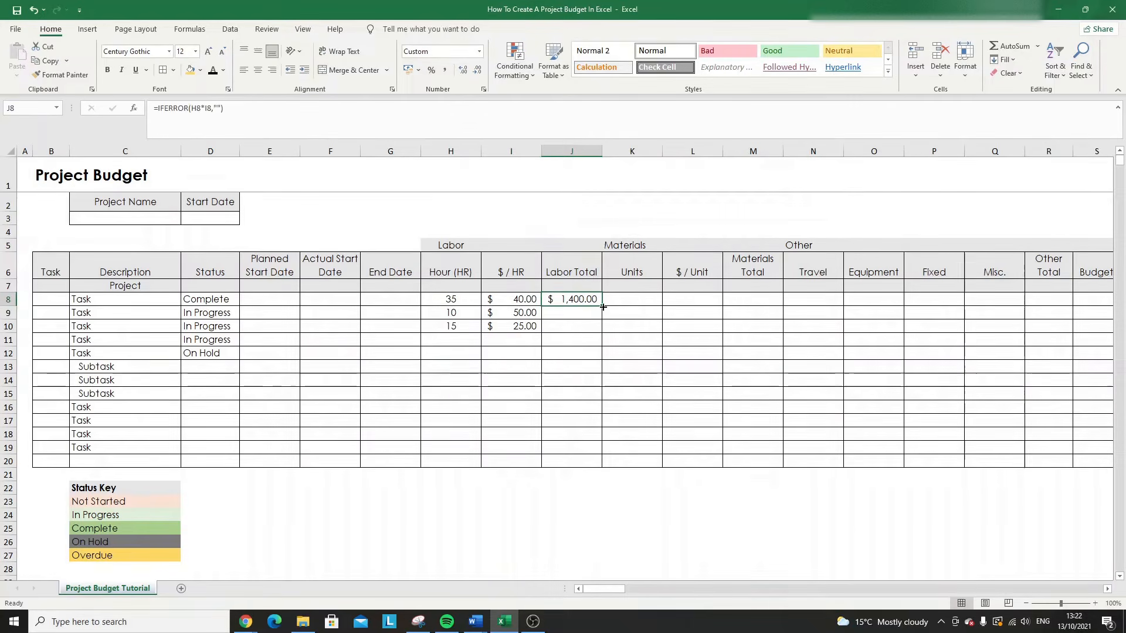
pyautogui.moveTo(602, 305); pyautogui.dragTo(606, 337)
pyautogui.click(570, 314)
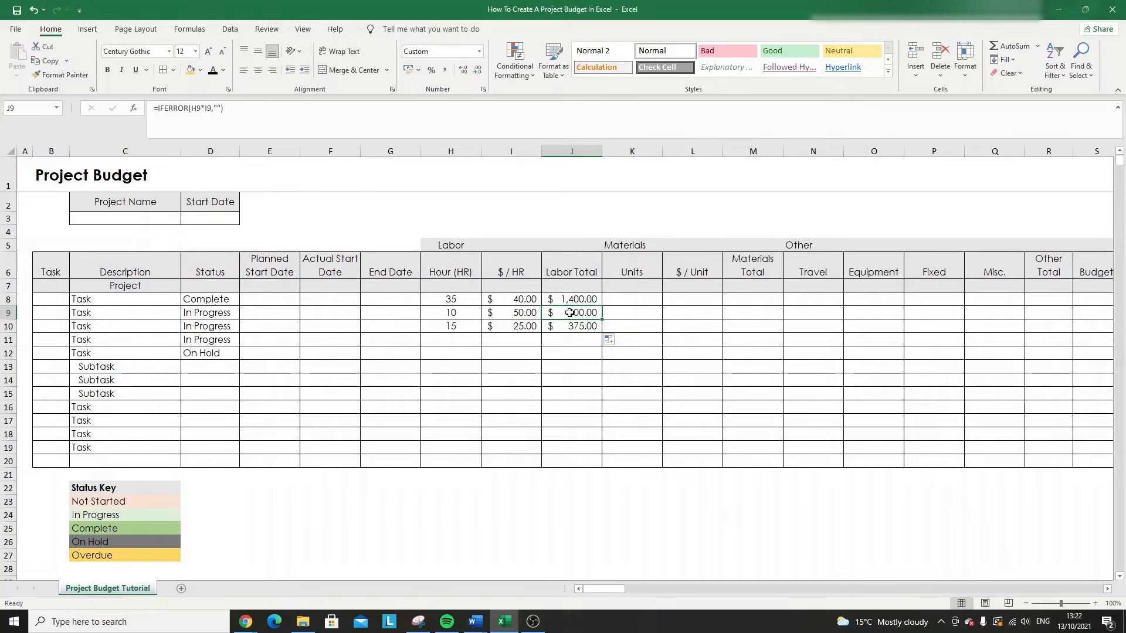
# - Enter the material units 25, 1 and 300 in cells K8 through K10
pyautogui.press('Right')
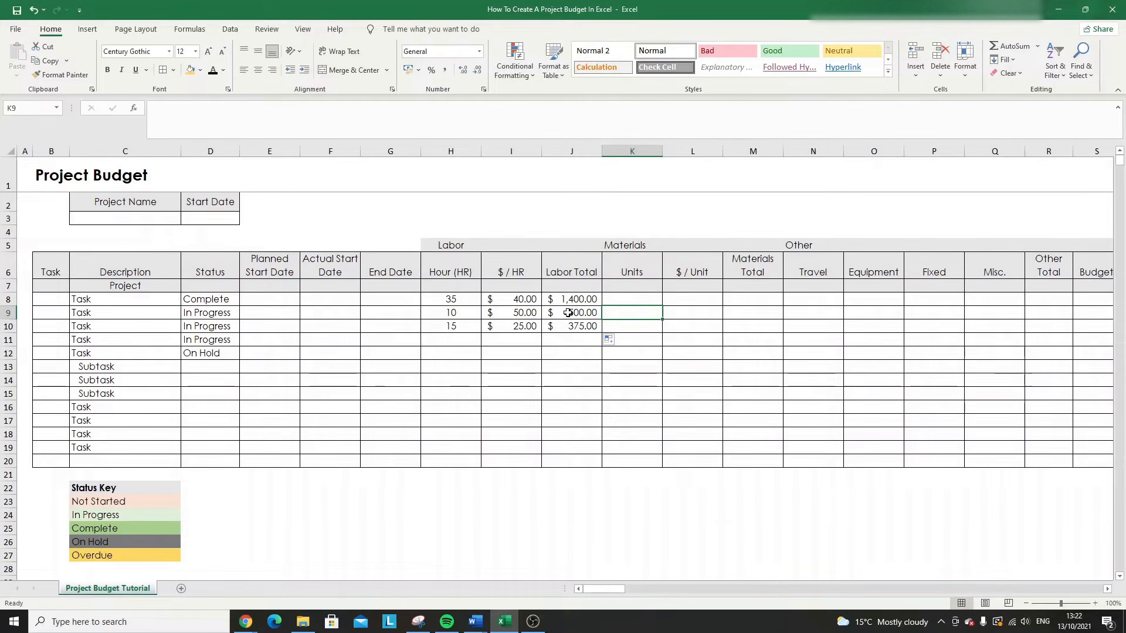
pyautogui.press('Up')
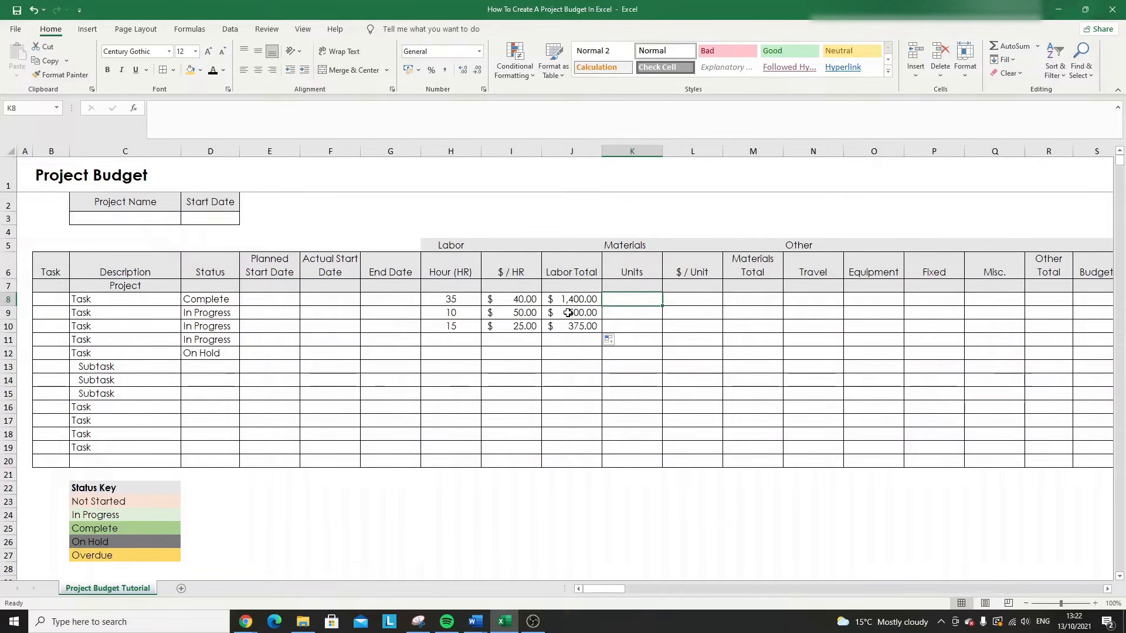
pyautogui.write('25')
pyautogui.press('Return')
pyautogui.write('1')
pyautogui.press('Return')
pyautogui.write('300')
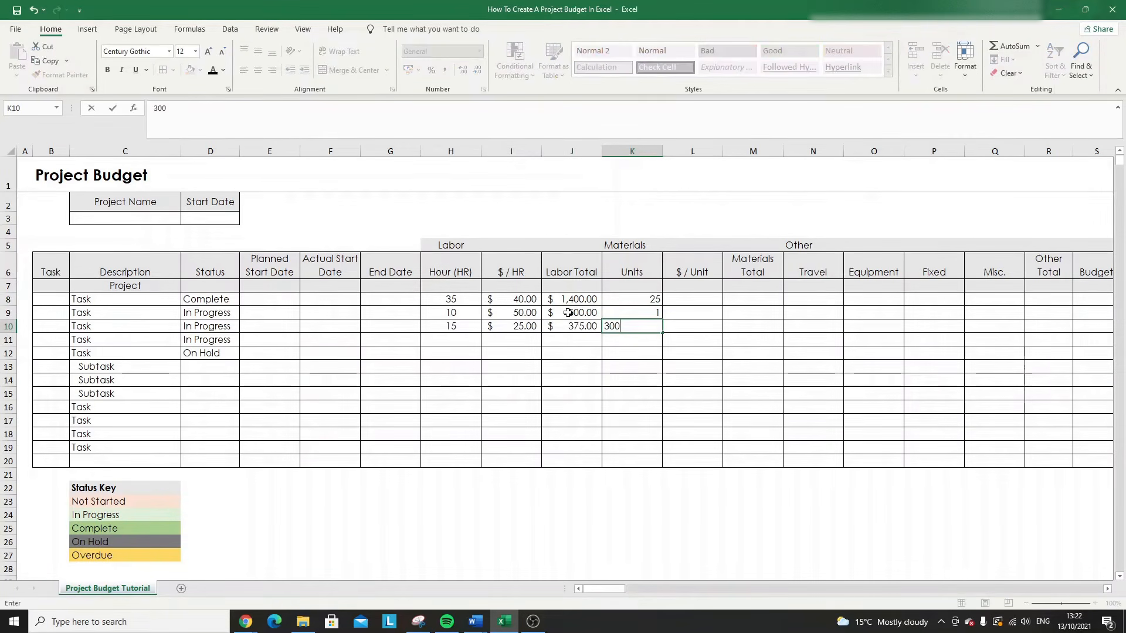
pyautogui.press('Return')
pyautogui.press('Right')
# - Format the $ / Unit cells L8:L20 with the custom dollar accounting format _("$"* #,##0.00_);_("$"* (#,##0.00);_("$"* "-"??_);_(@_)
pyautogui.click(583, 300)
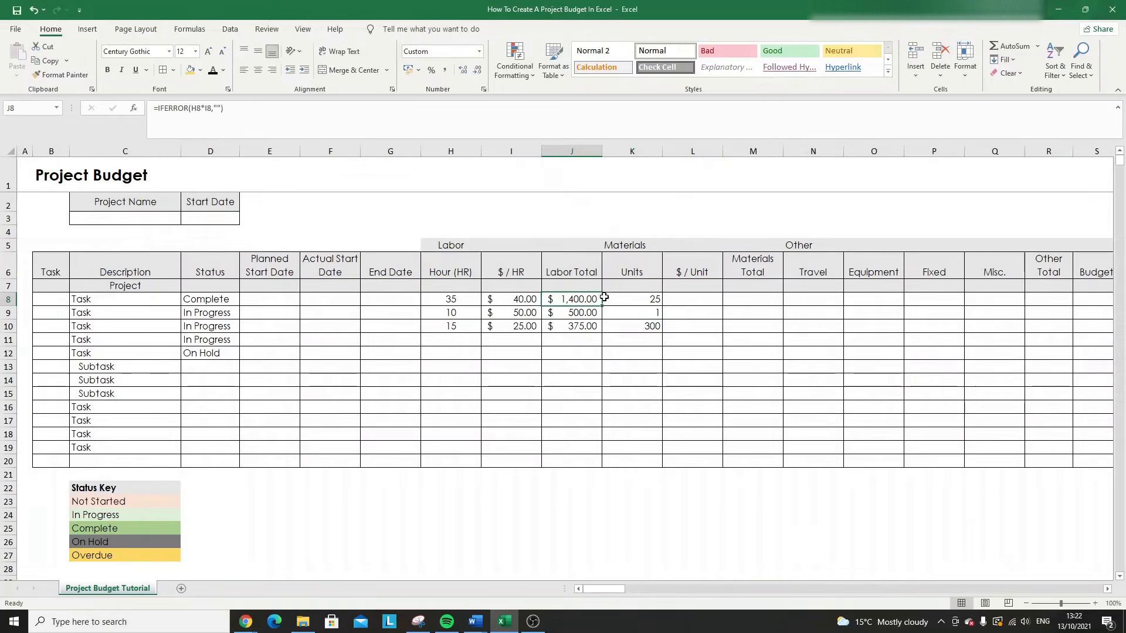
pyautogui.click(677, 299)
pyautogui.click(703, 461)
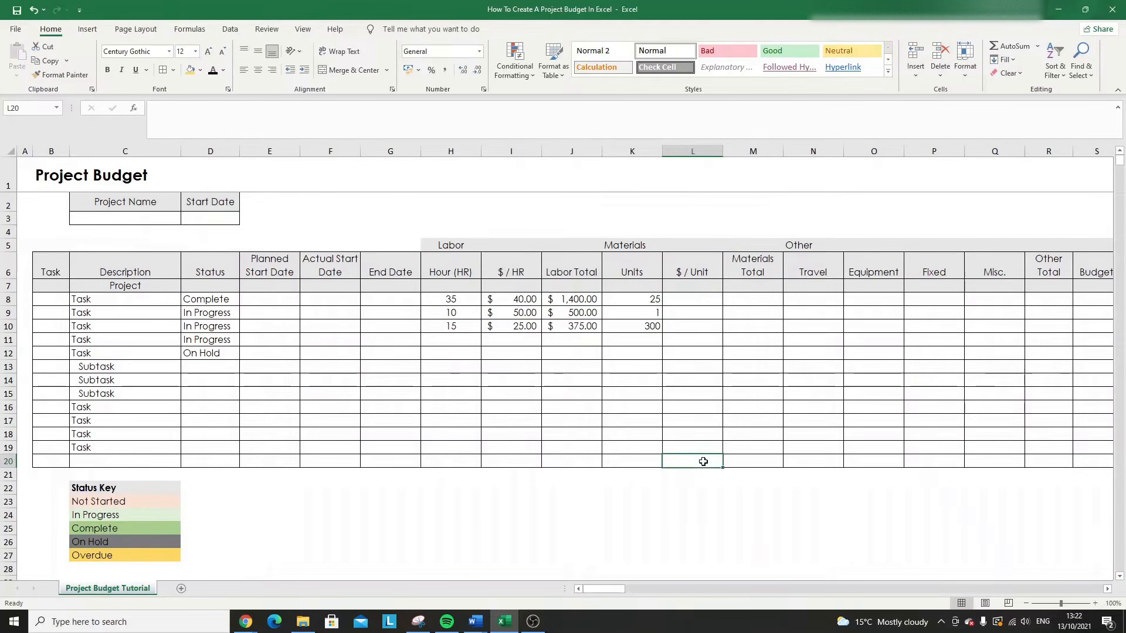
pyautogui.moveTo(687, 293); pyautogui.dragTo(709, 457)
pyautogui.rightClick(707, 458)
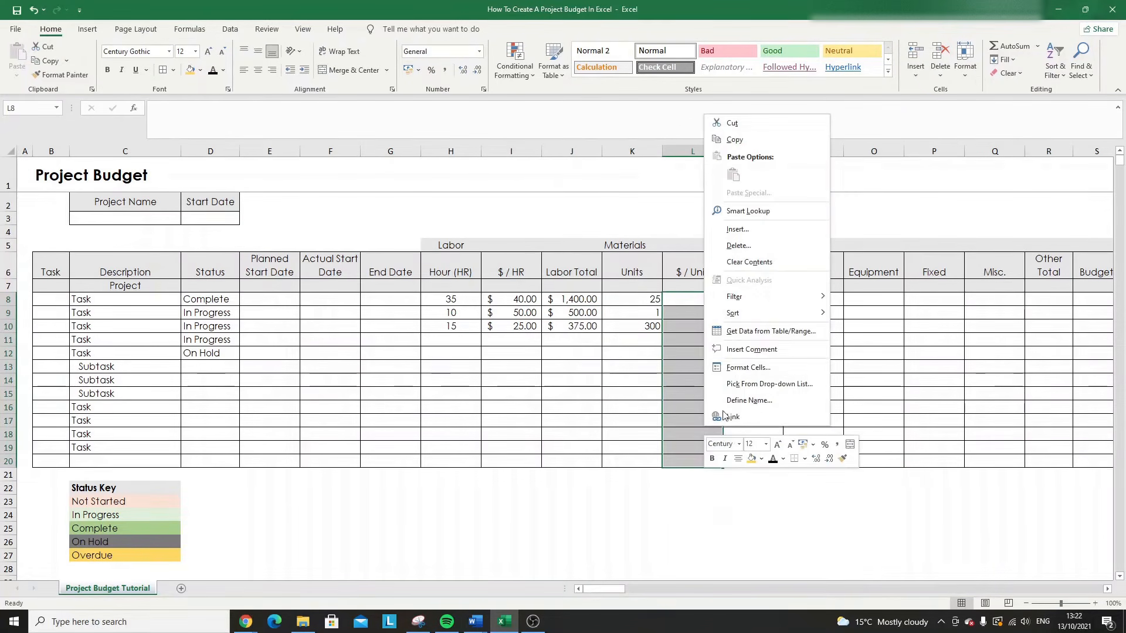
pyautogui.click(748, 367)
pyautogui.click(668, 345)
pyautogui.click(668, 352)
pyautogui.scroll(-10, 906, 331)
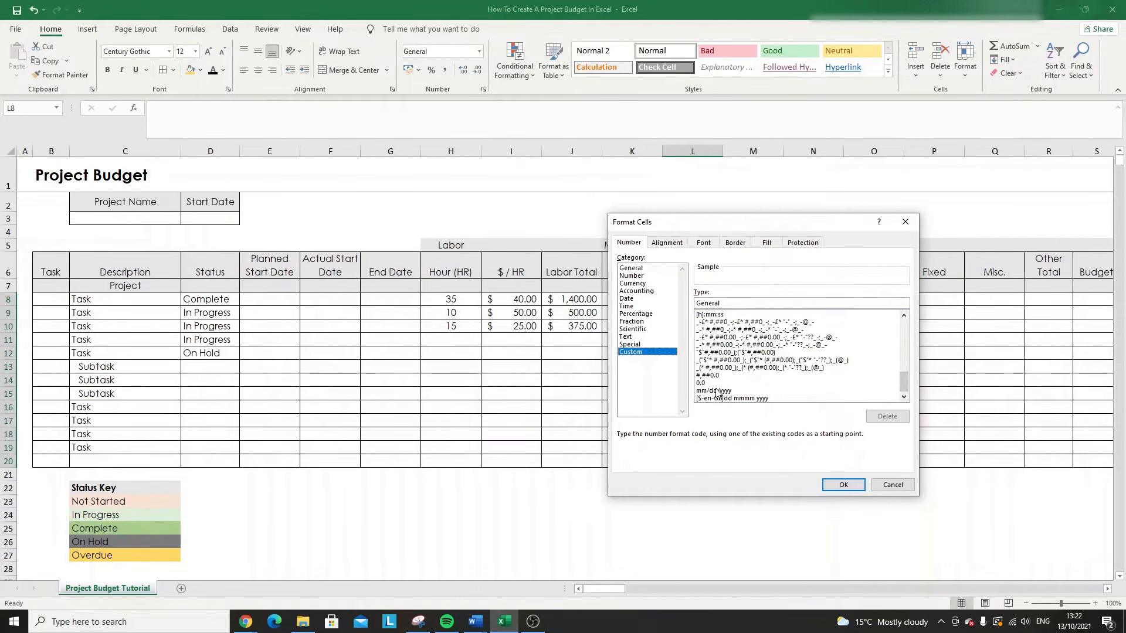
pyautogui.click(710, 351)
pyautogui.click(711, 360)
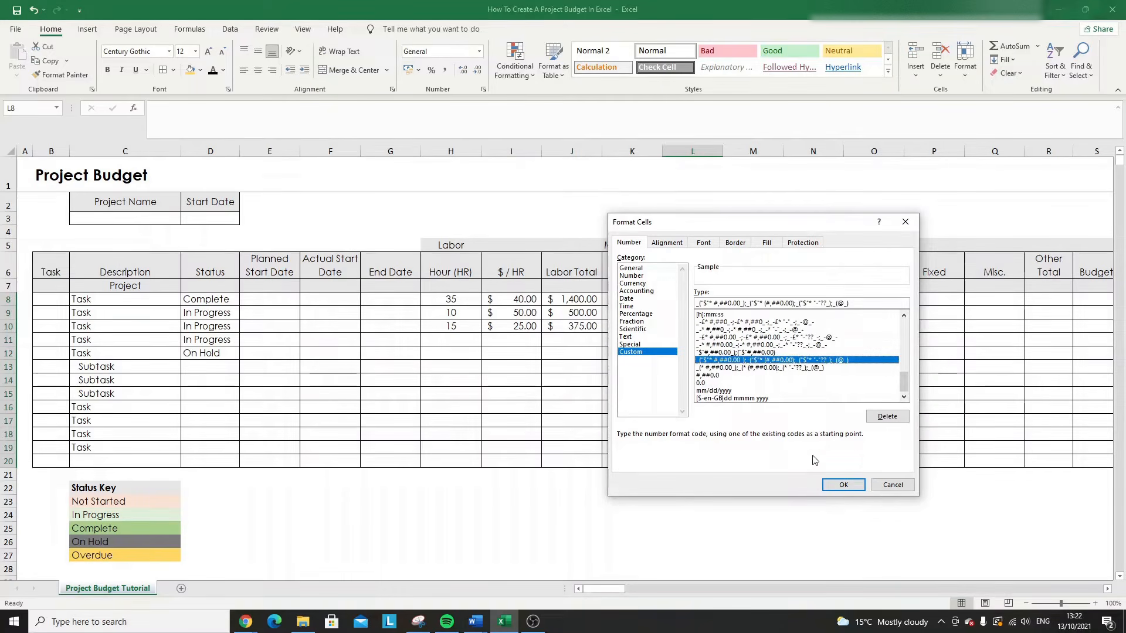
pyautogui.click(843, 484)
# - Enter the unit prices 5, 10 and 15 in $ / Unit cells L8 through L10
pyautogui.click(699, 301)
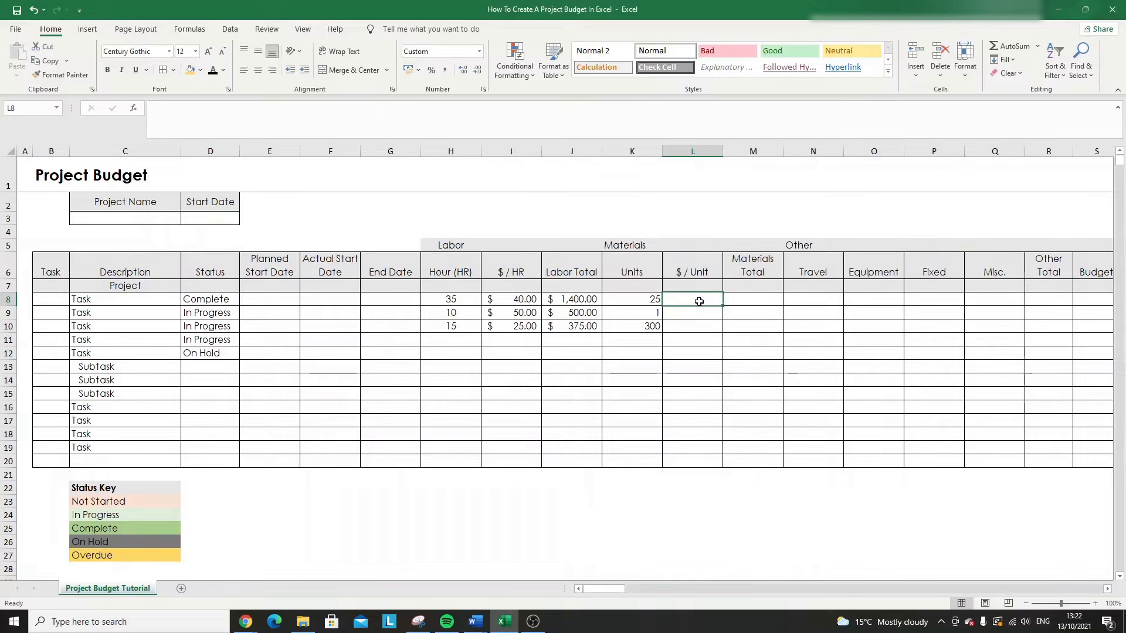
pyautogui.write('5')
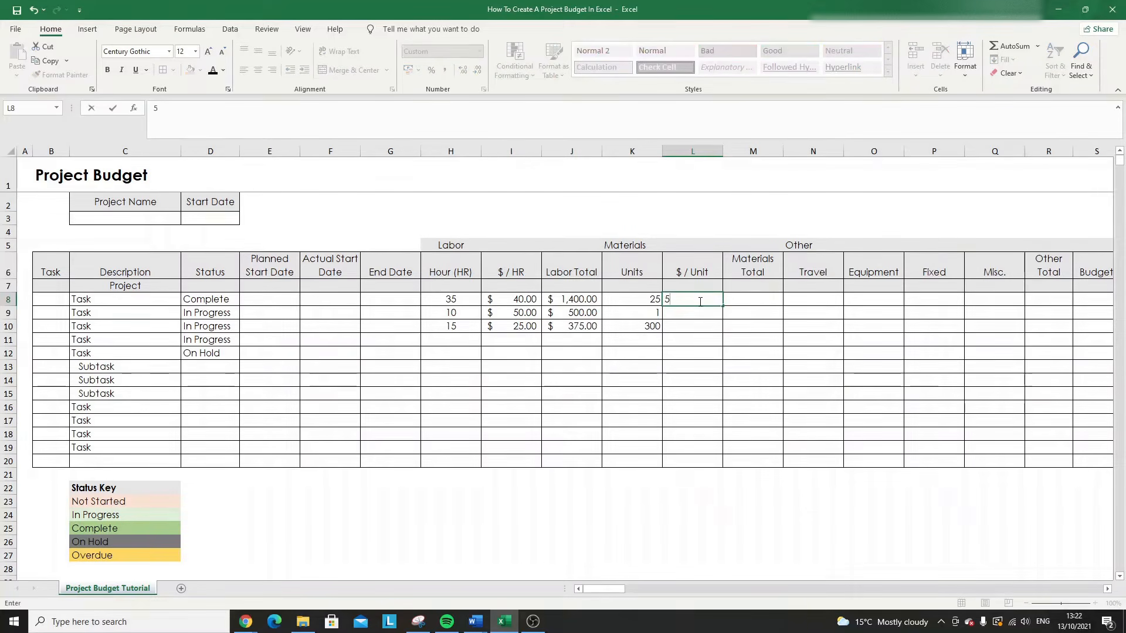
pyautogui.press('Return')
pyautogui.write('10')
pyautogui.press('Return')
pyautogui.write('15')
pyautogui.press('Return')
pyautogui.click(691, 304)
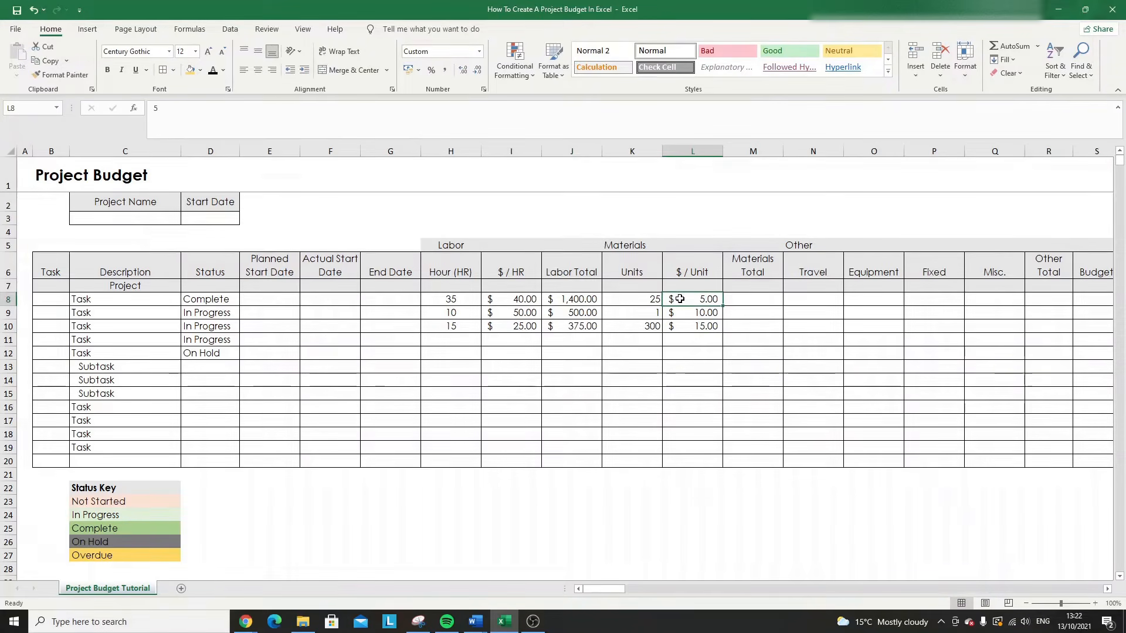
# - Enter the formula =IFERROR(K8*L8,"") in Materials Total cell M8 to multiply the units by the unit price
pyautogui.click(750, 296)
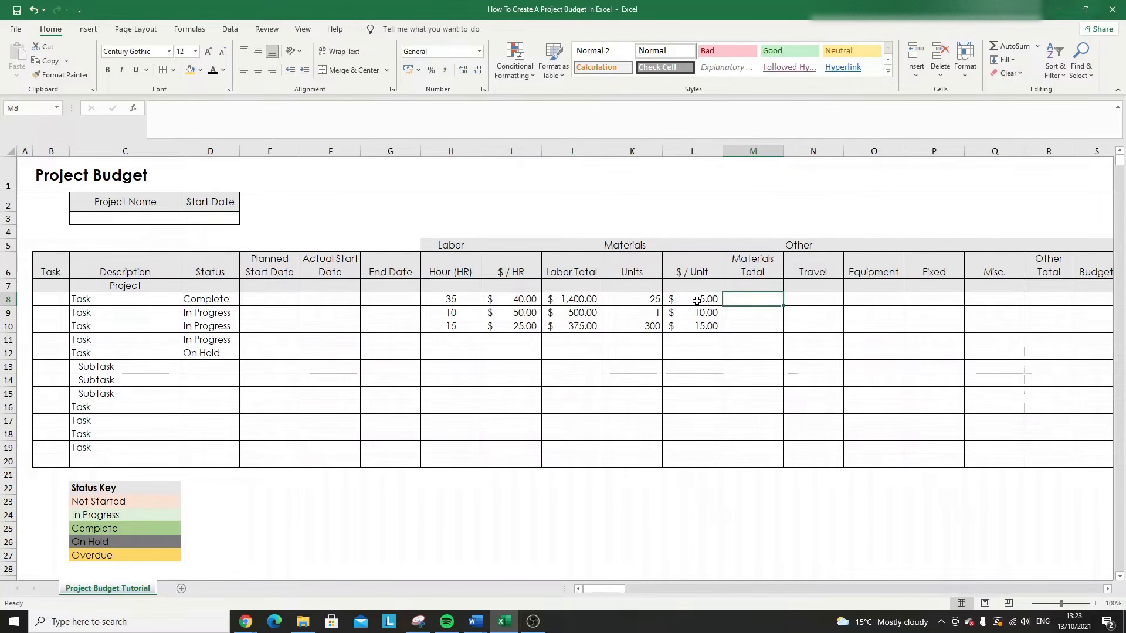
pyautogui.write('=')
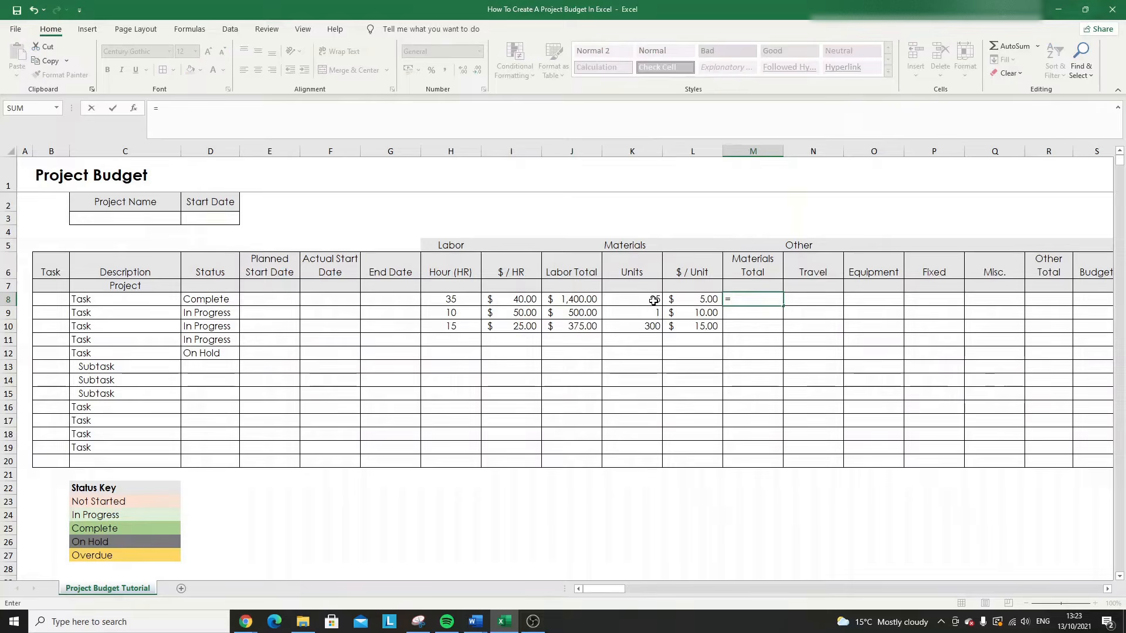
pyautogui.write('IFERROR')
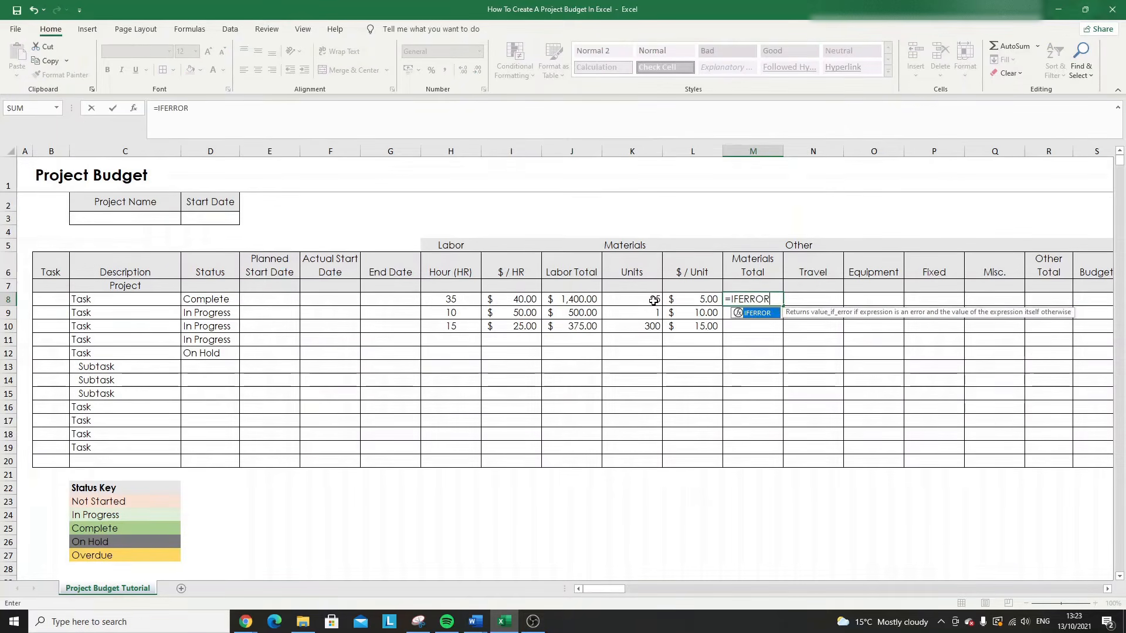
pyautogui.write('(')
pyautogui.click(653, 301)
pyautogui.write('*')
pyautogui.click(699, 299)
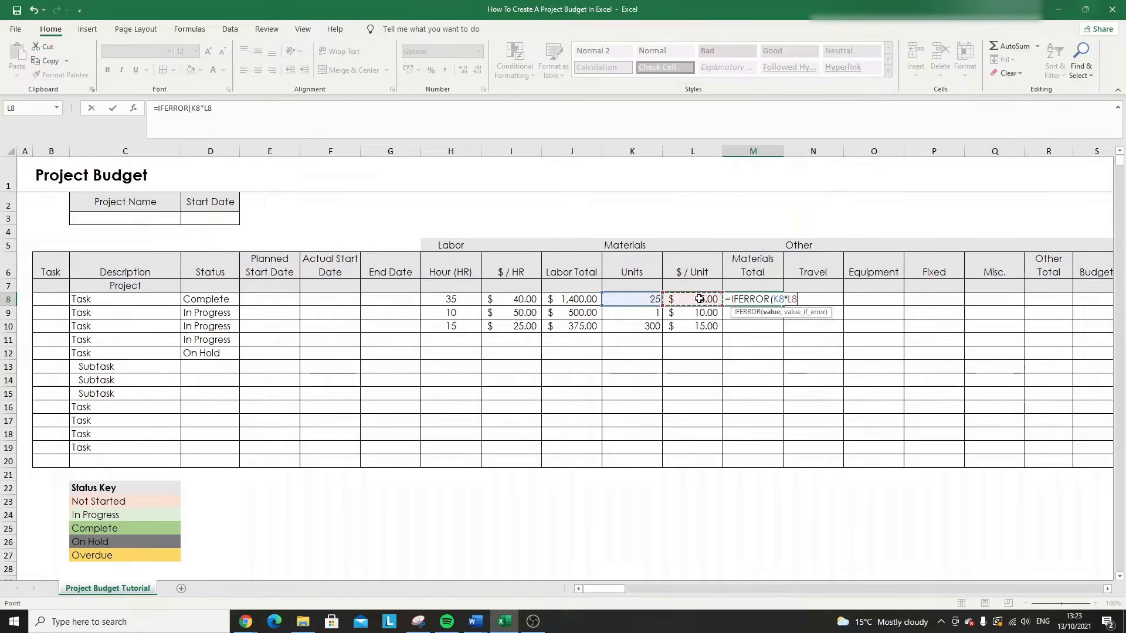
pyautogui.write(',""')
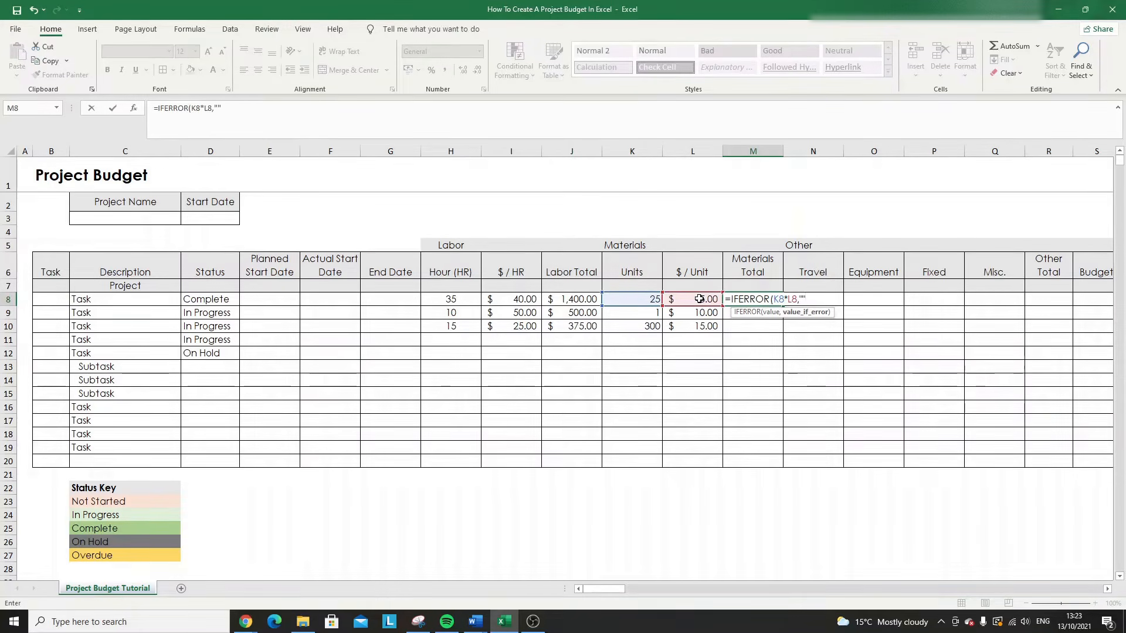
pyautogui.write(')')
pyautogui.press('Return')
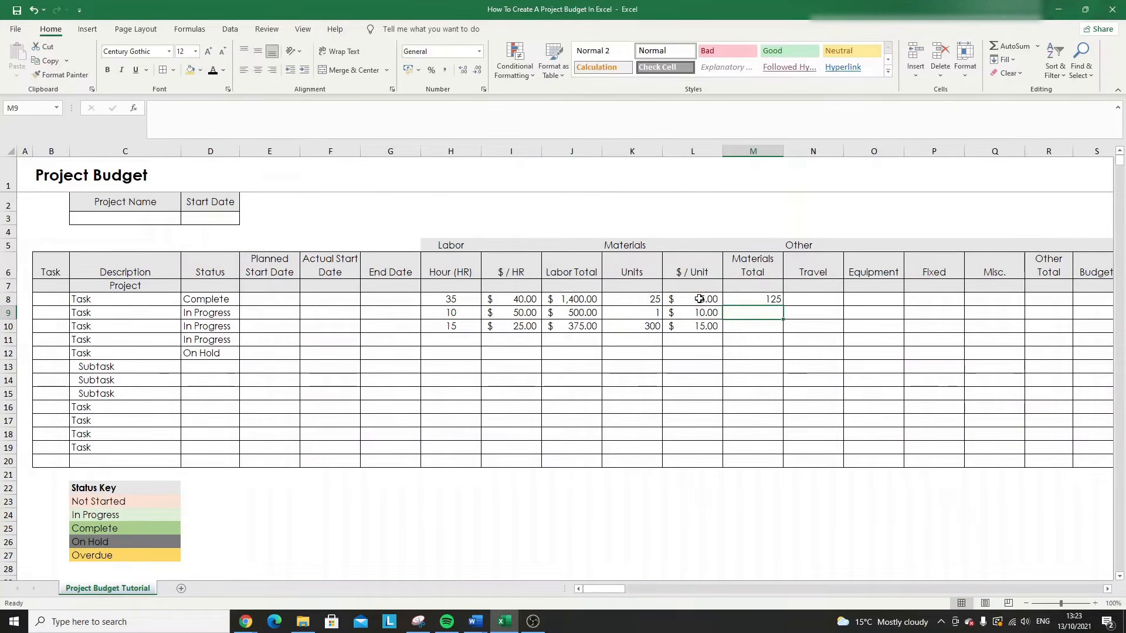
# - Format the Materials Total cells M8:M20 with the custom dollar accounting format _("$"* #,##0.00_);_("$"* (#,##0.00);_("$"* "-"??_);_(@_)
pyautogui.click(765, 297)
pyautogui.moveTo(759, 298); pyautogui.dragTo(756, 461)
pyautogui.rightClick(756, 460)
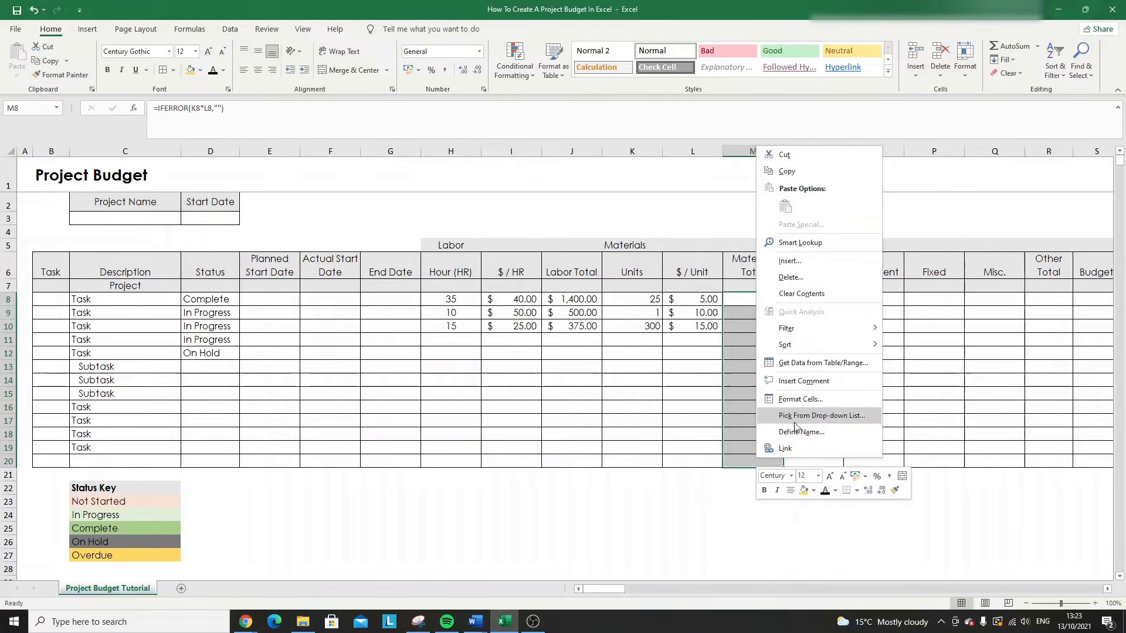
pyautogui.click(793, 399)
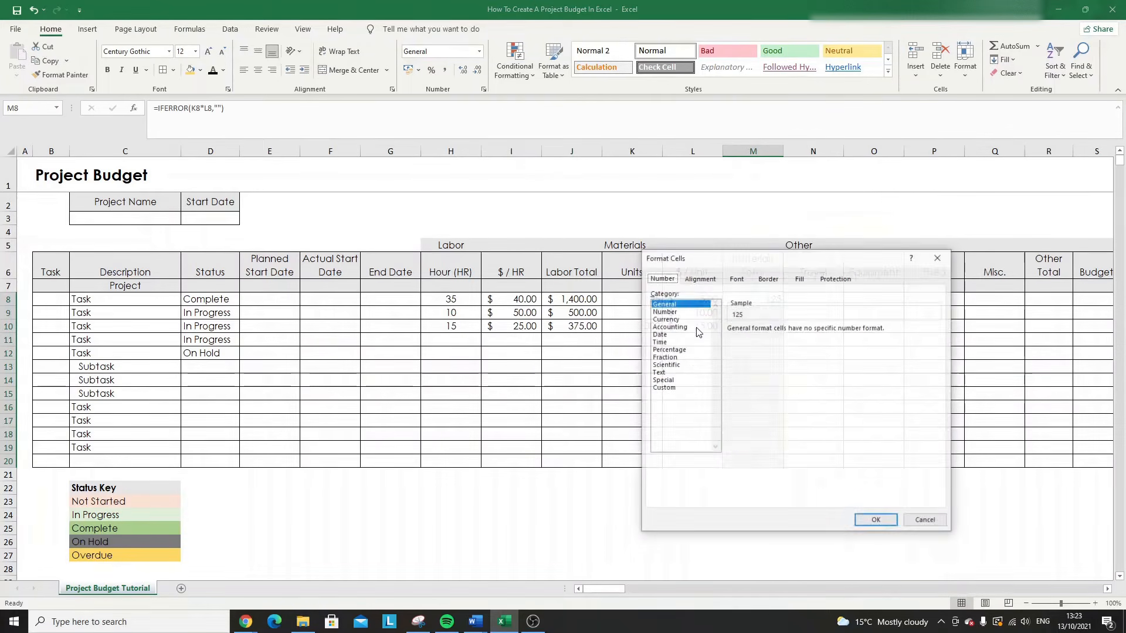
pyautogui.click(683, 388)
pyautogui.moveTo(937, 364); pyautogui.dragTo(787, 413)
pyautogui.click(753, 396)
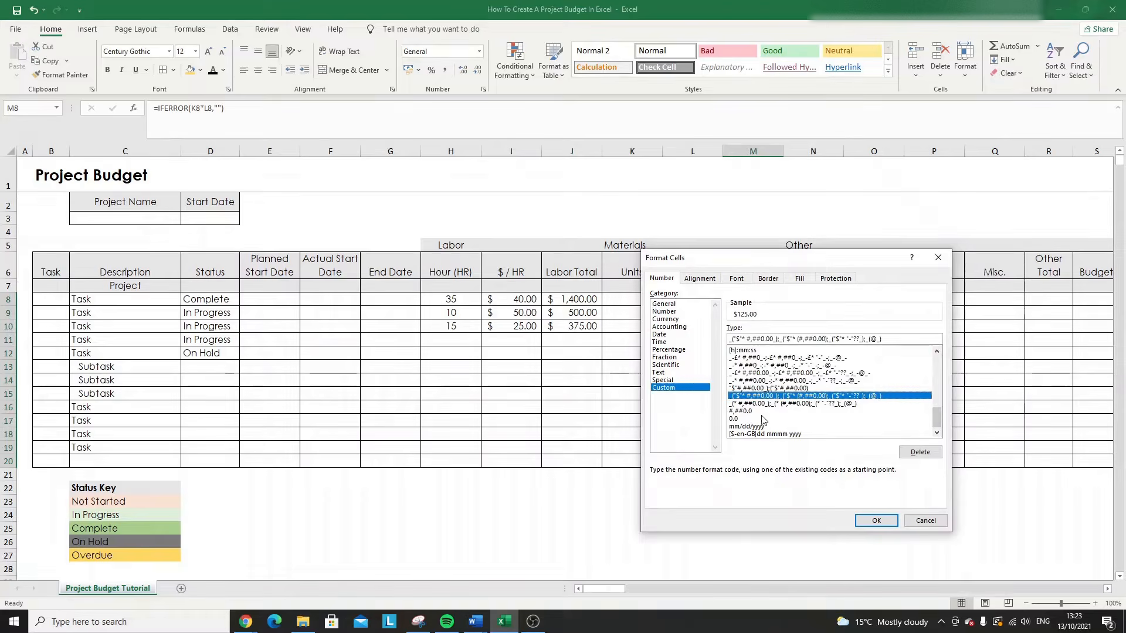
pyautogui.click(876, 521)
# - Copy the Materials Total formula from M8 down through M10 and check the copied formula in M9
pyautogui.click(759, 300)
pyautogui.moveTo(781, 305); pyautogui.dragTo(765, 345)
pyautogui.click(765, 345)
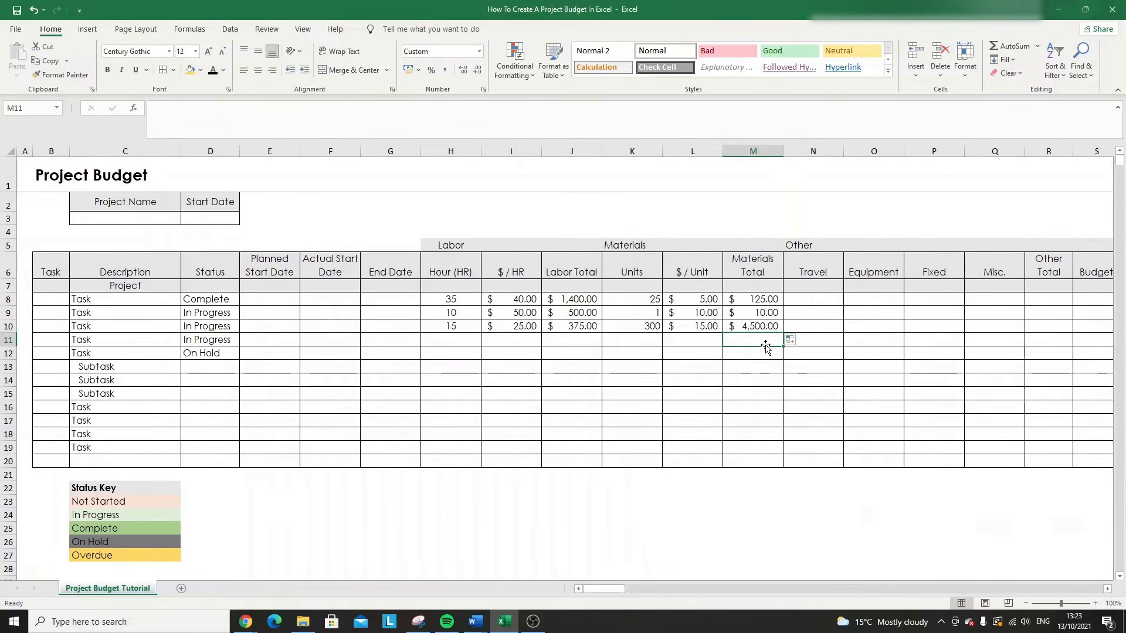
pyautogui.press('Up')
pyautogui.press('Up')
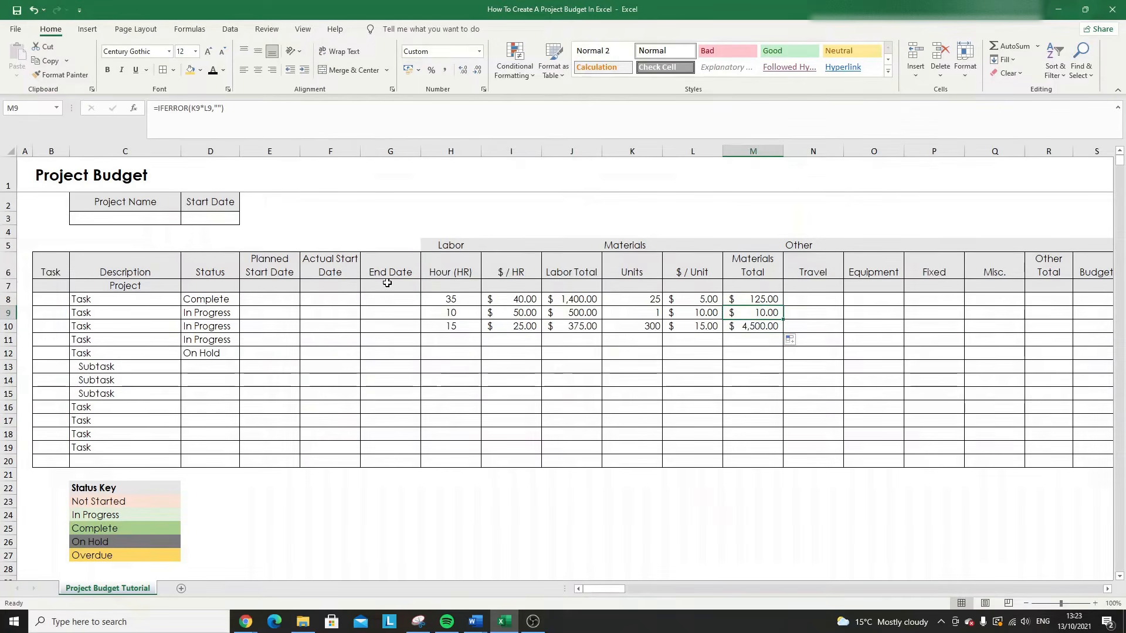
# - Make the Labor Total and Materials Total column headings in row 6 bold
pyautogui.click(571, 265)
pyautogui.click(107, 72)
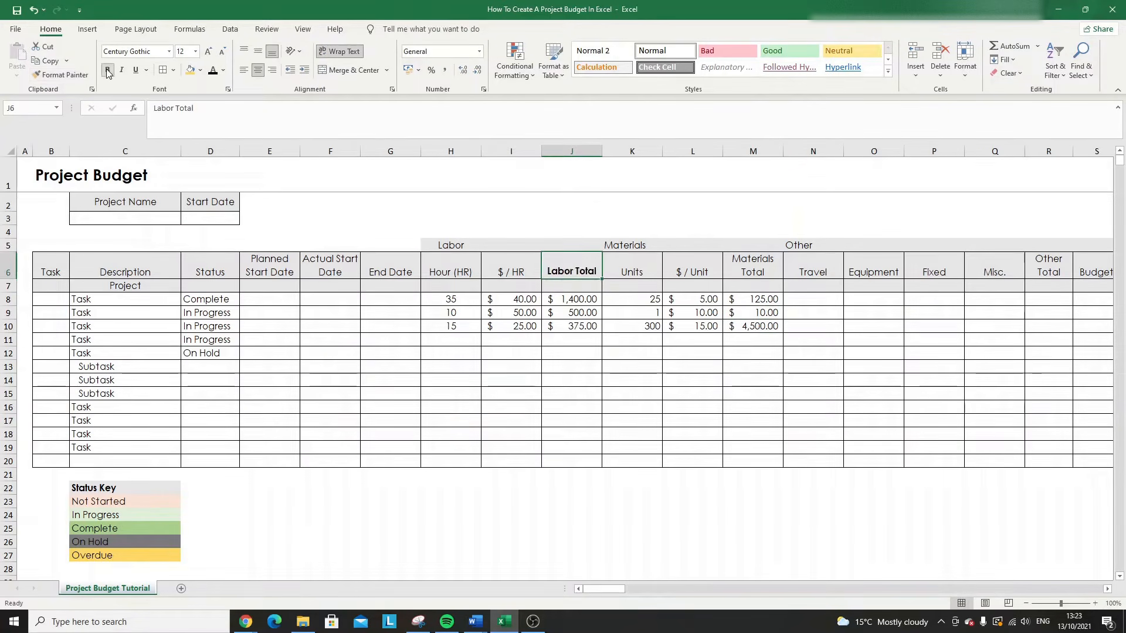
pyautogui.press('Right')
pyautogui.press('Right')
pyautogui.press('Right')
pyautogui.click(107, 72)
# - Make the Labor, Materials and Other section headings in row 5 bold
pyautogui.press('Up')
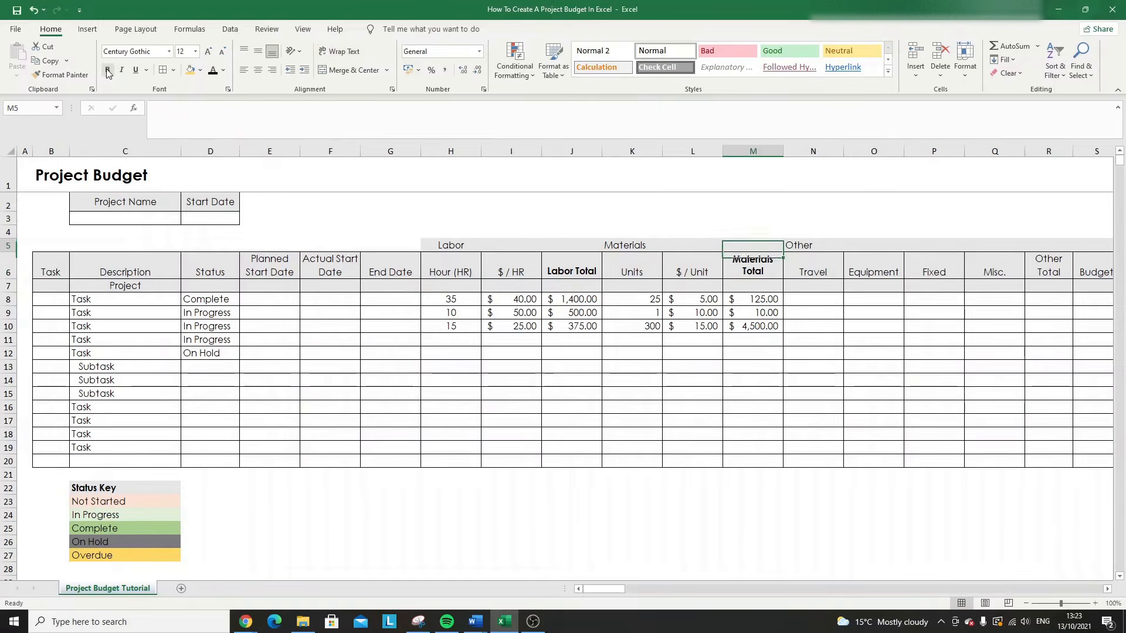
pyautogui.click(107, 71)
pyautogui.press('Left')
pyautogui.press('Left')
pyautogui.click(108, 72)
pyautogui.press('Left')
pyautogui.press('Left')
pyautogui.press('Left')
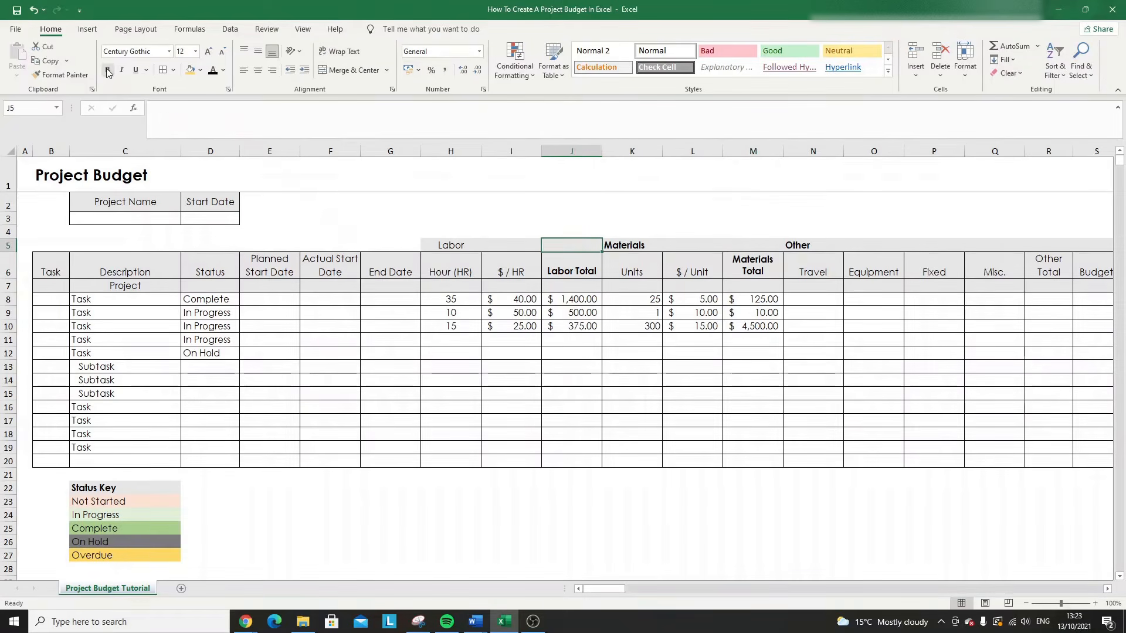
# - Make the Project label in cell C7 bold
pyautogui.click(125, 285)
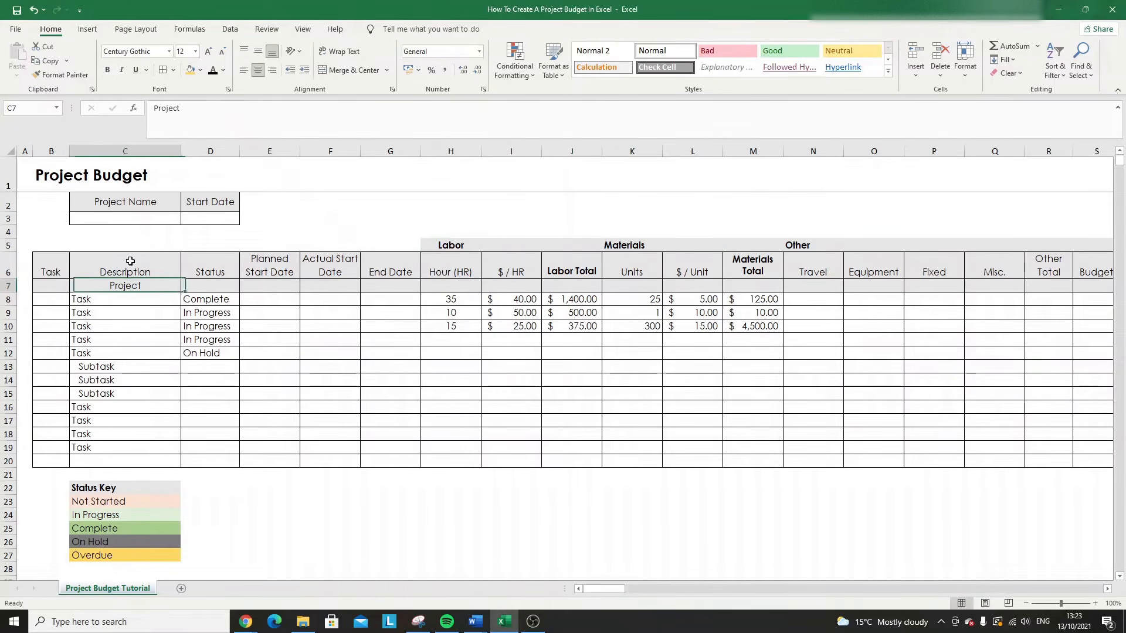
pyautogui.hotkey('ctrl', 'b')
pyautogui.click(390, 321)
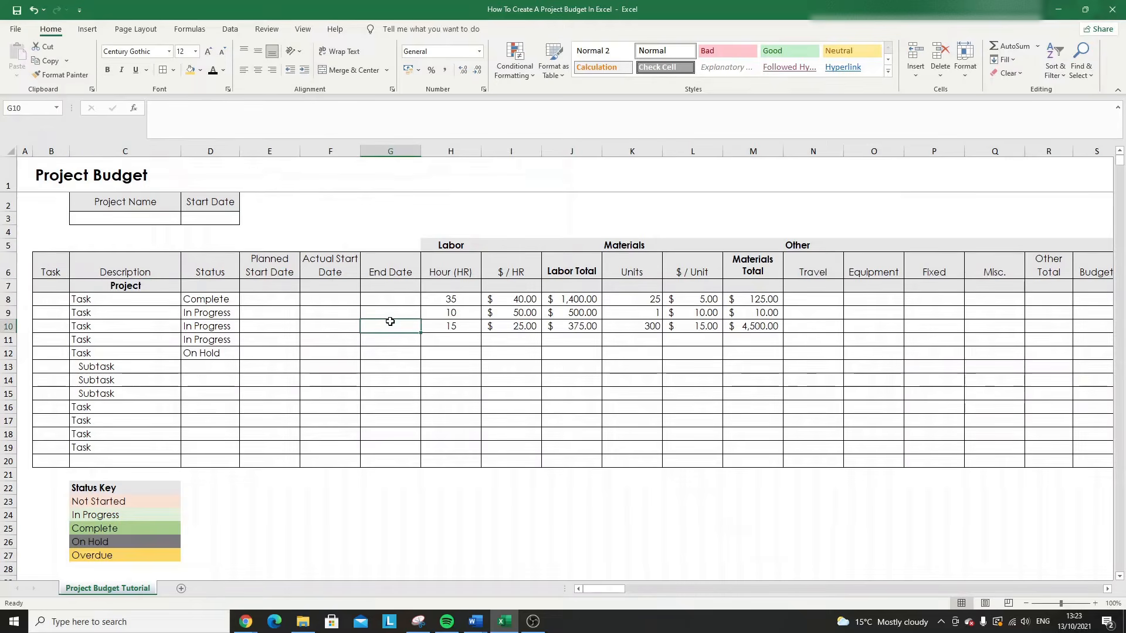
# - Make the Travel, Equipment, Fixed and Misc. column headings in N6:Q6 bold
pyautogui.click(738, 298)
pyautogui.press('Right')
pyautogui.press('Right')
pyautogui.press('Right')
pyautogui.press('Right')
pyautogui.press('Right')
pyautogui.press('Right')
pyautogui.press('Right')
pyautogui.press('Right')
pyautogui.press('Right')
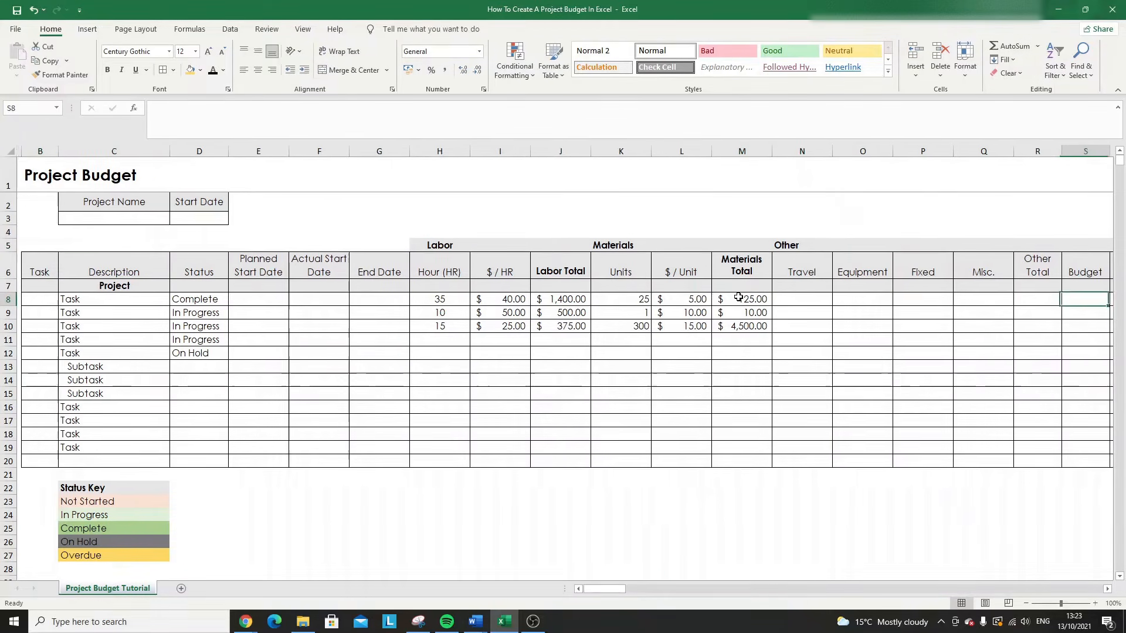
pyautogui.click(653, 299)
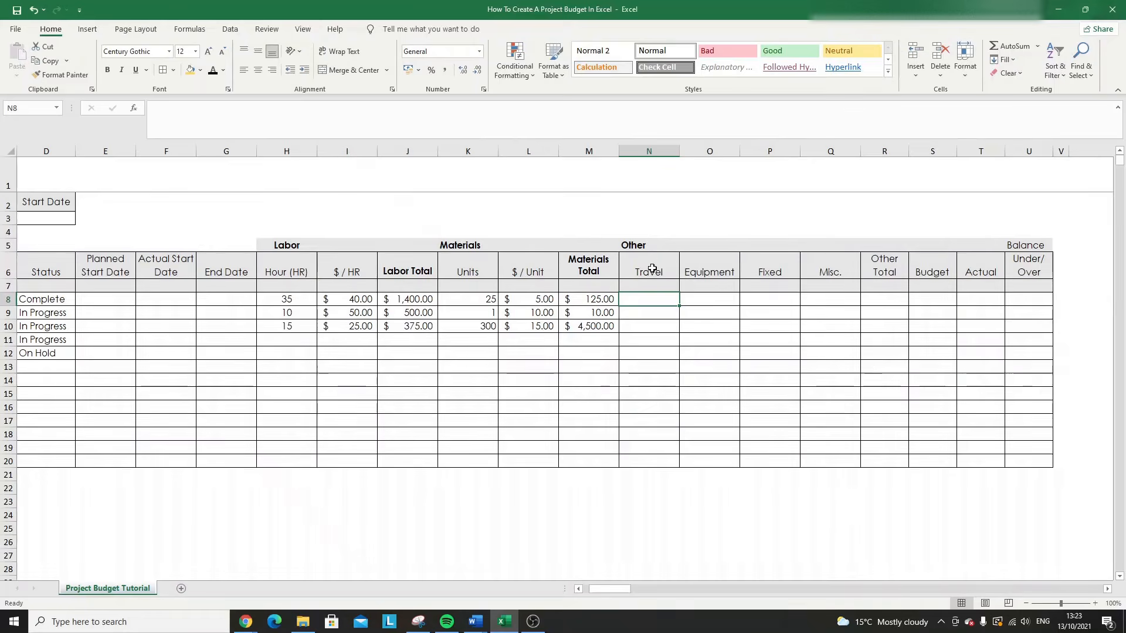
pyautogui.moveTo(649, 265); pyautogui.dragTo(828, 266)
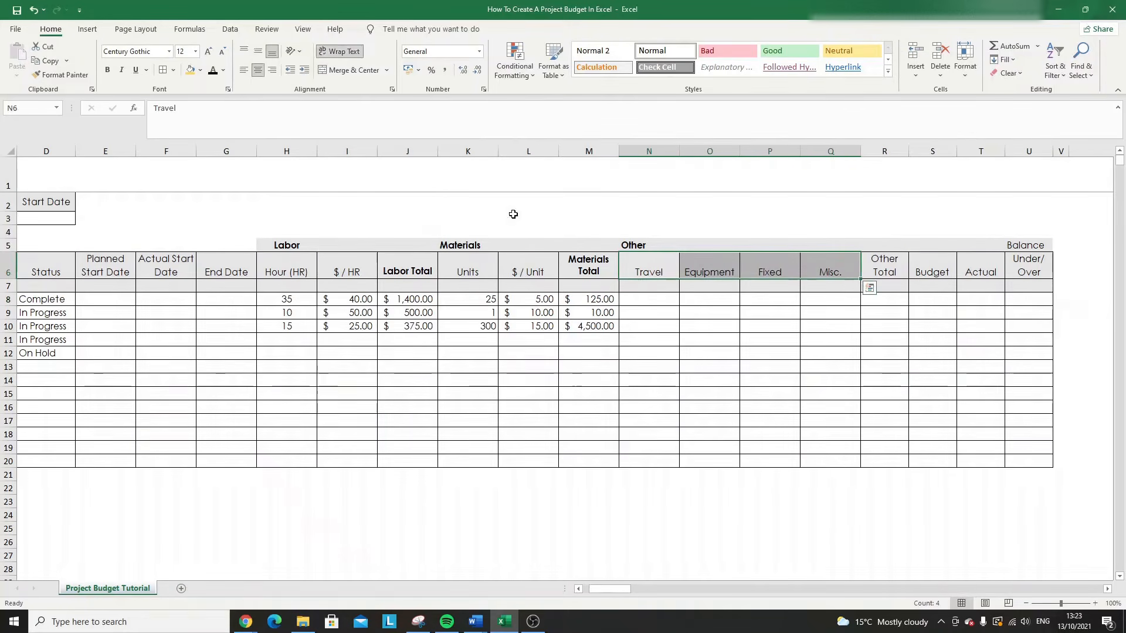
pyautogui.click(106, 70)
# - Apply the custom dollar format _("$"* #,##0.00_);_("$"* (#,##0.00);_("$"* "-"??_);_(@_) to the Travel through Misc. cells N8:Q10
pyautogui.click(665, 294)
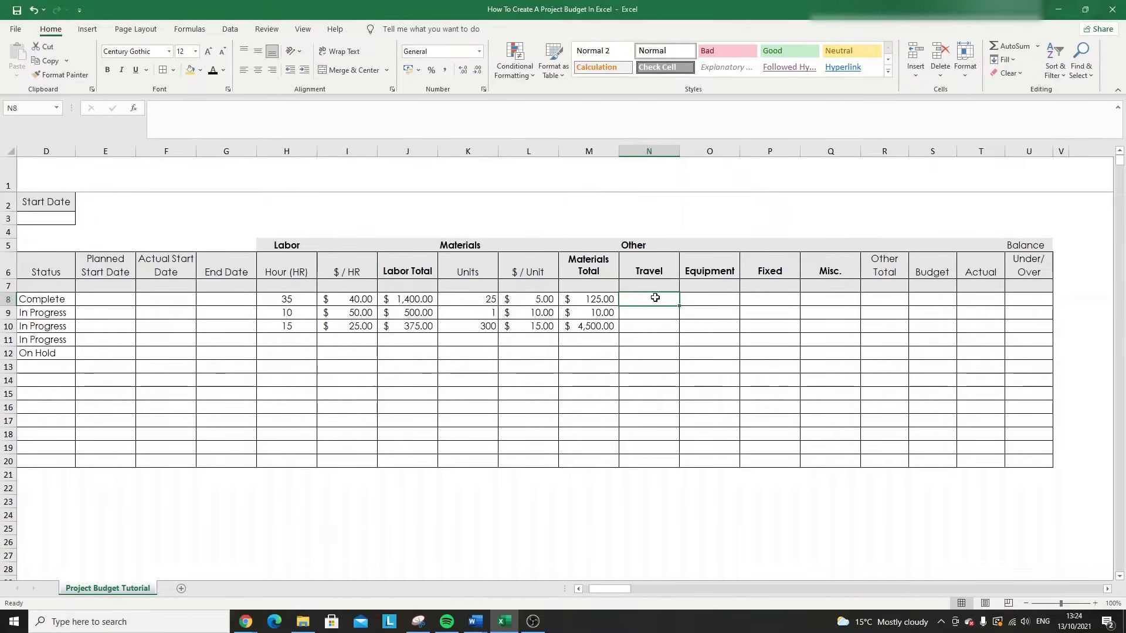
pyautogui.moveTo(655, 298)
pyautogui.mouseDown()
pyautogui.moveTo(784, 302)
pyautogui.moveTo(819, 324)
pyautogui.mouseUp()
pyautogui.rightClick(815, 319)
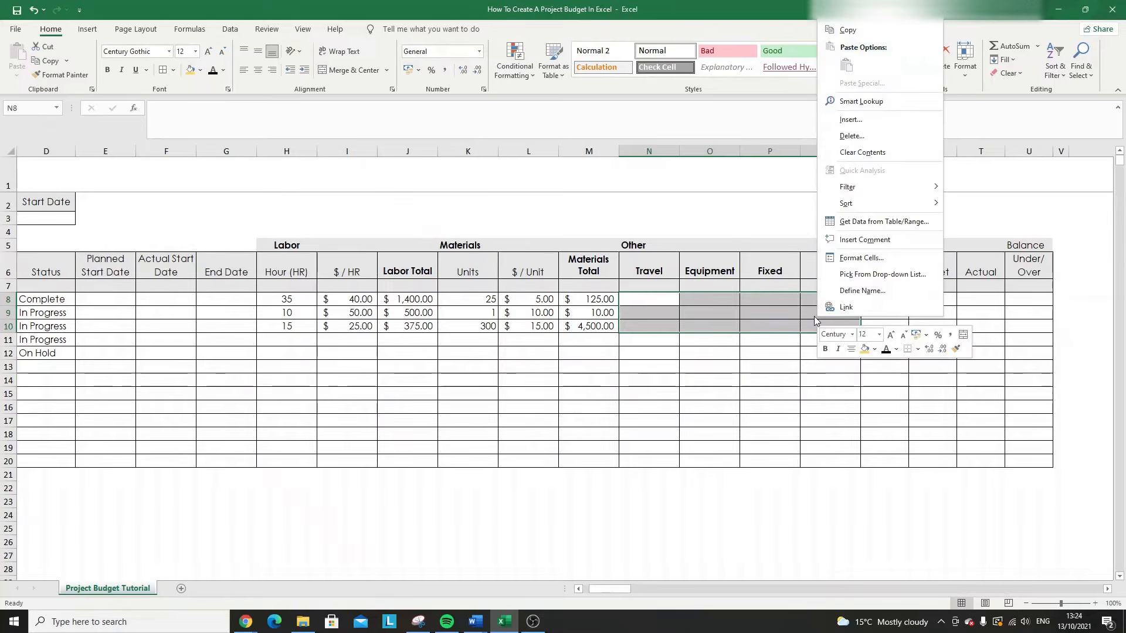
pyautogui.click(862, 258)
pyautogui.click(737, 246)
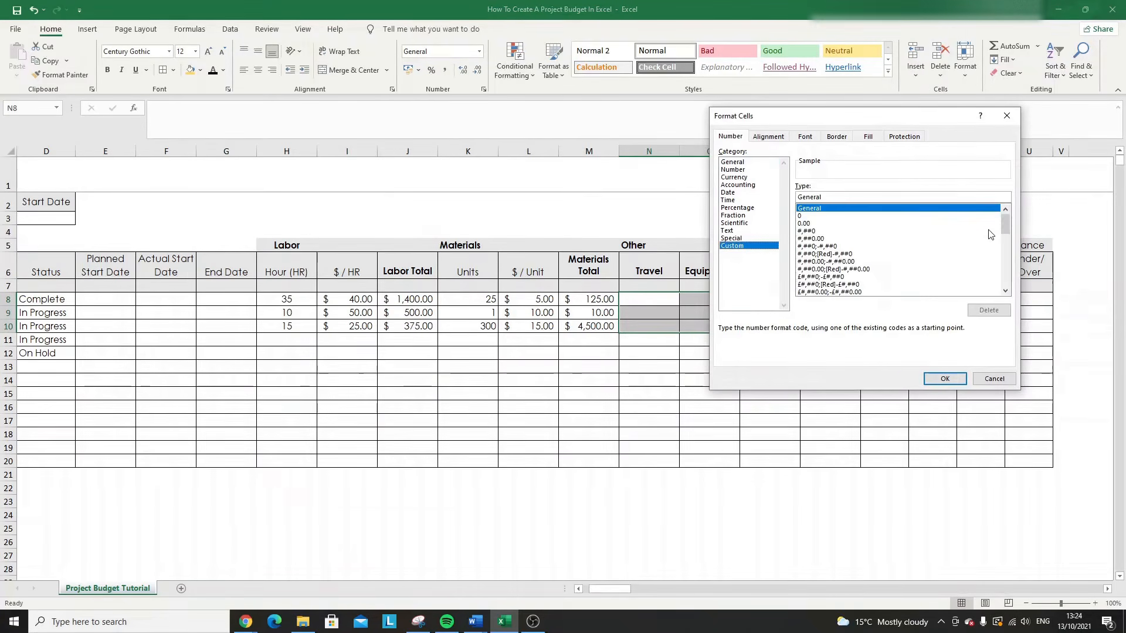
pyautogui.moveTo(1009, 230); pyautogui.dragTo(1010, 282)
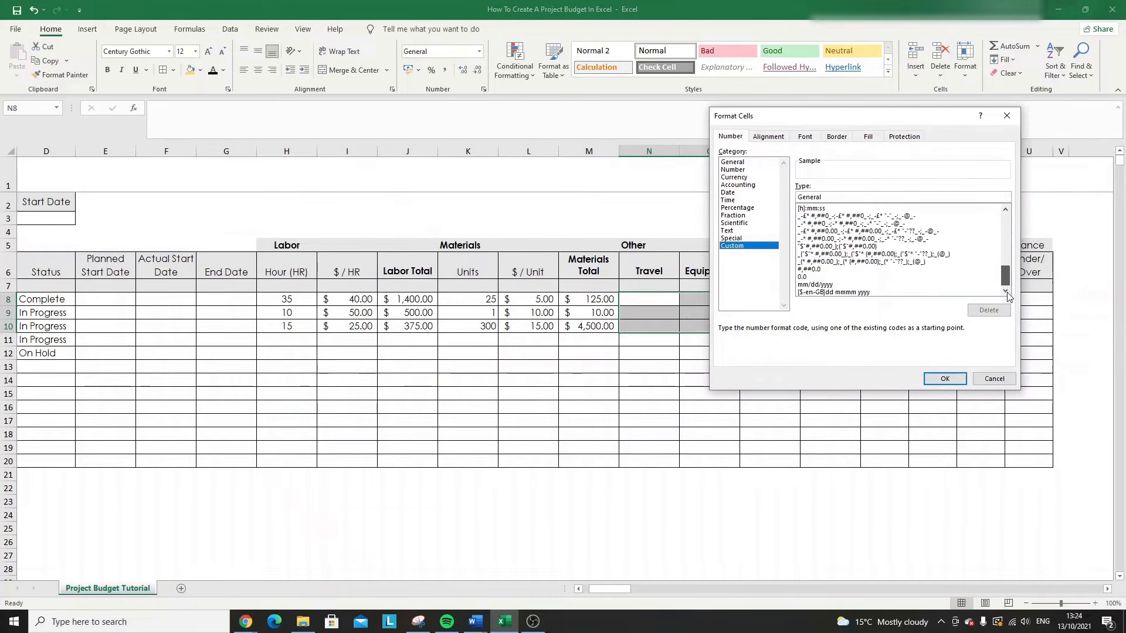
pyautogui.click(808, 259)
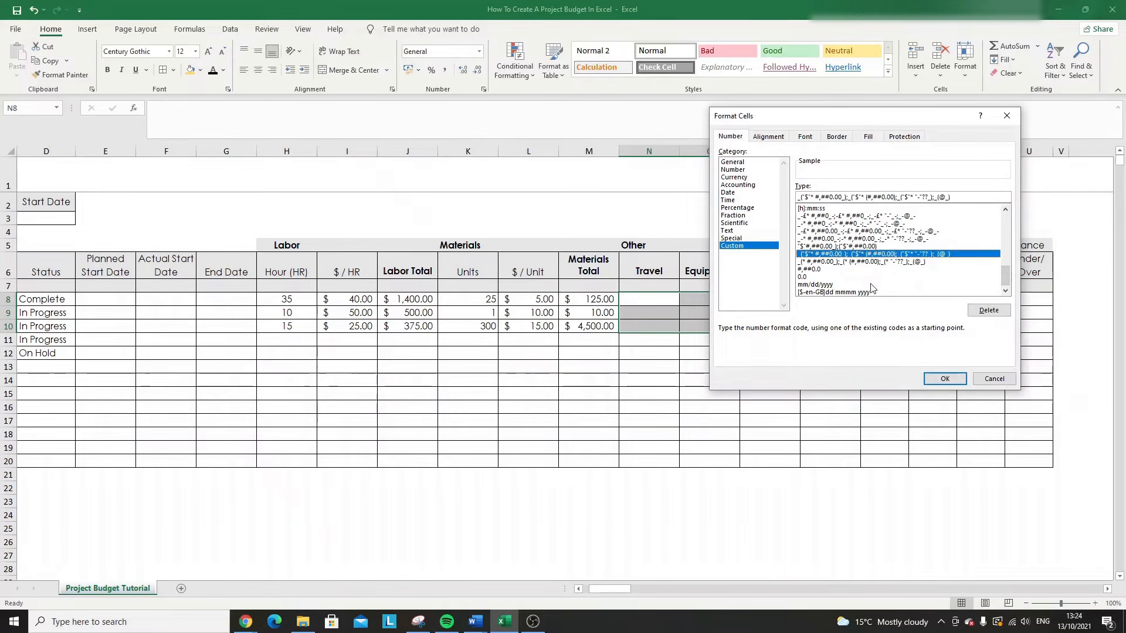
pyautogui.click(945, 378)
# - Enter the Travel costs 500, 100 and 250 in N8:N10
pyautogui.click(647, 296)
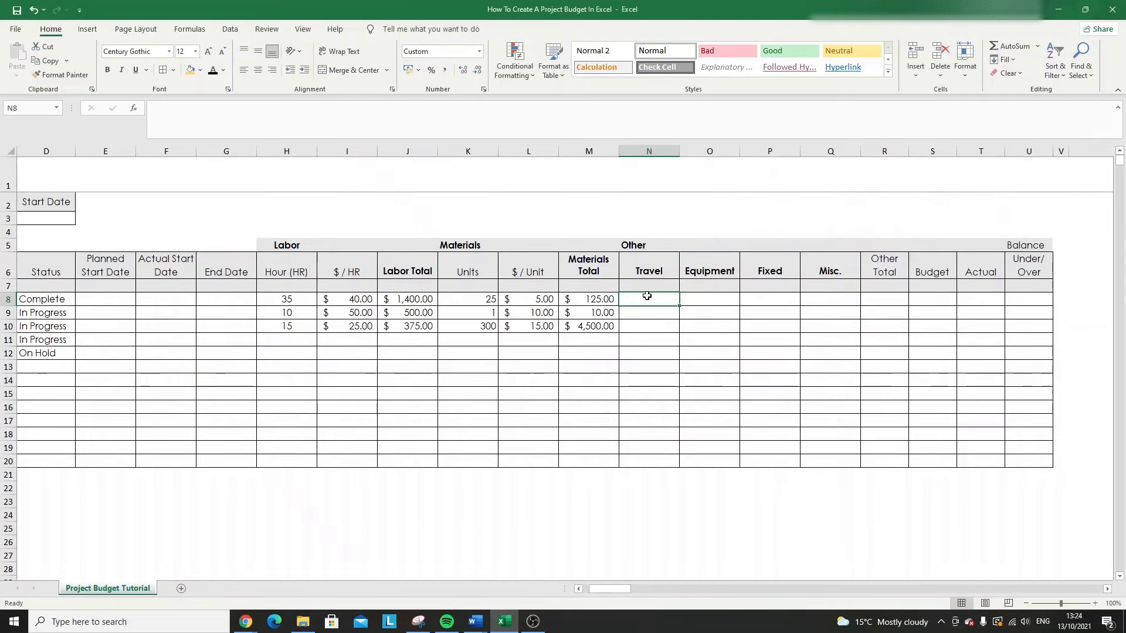
pyautogui.write('500')
pyautogui.press('Return')
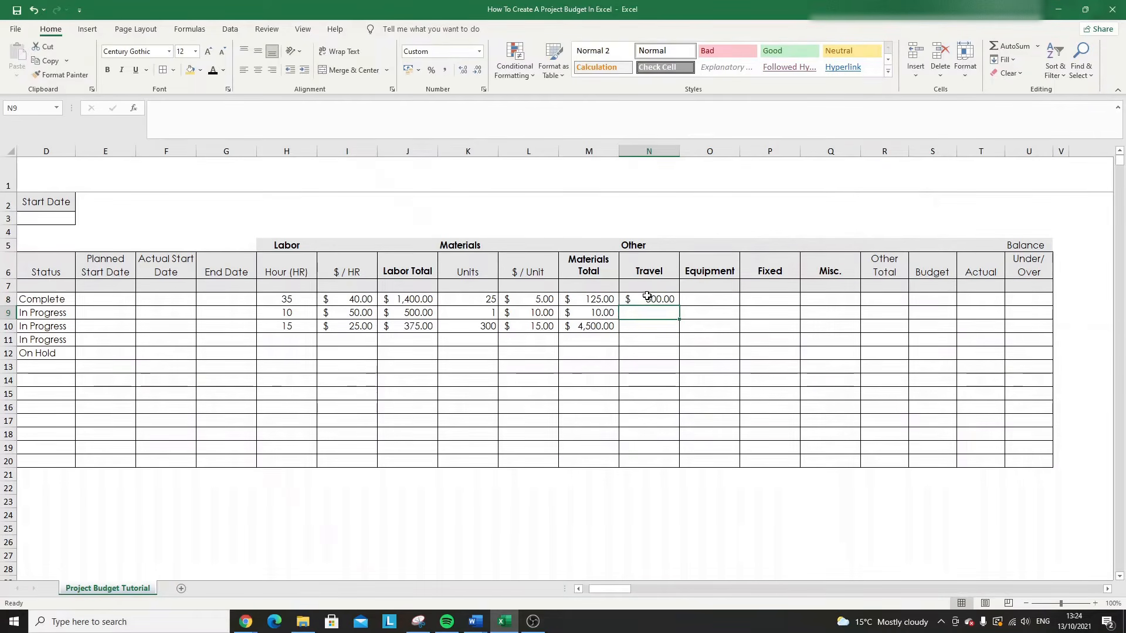
pyautogui.write('100')
pyautogui.press('Return')
pyautogui.write('250')
pyautogui.press('Tab')
# - Enter the Equipment costs 350, 15 and 25 in O8:O10
pyautogui.press('Up')
pyautogui.press('Up')
pyautogui.write('3')
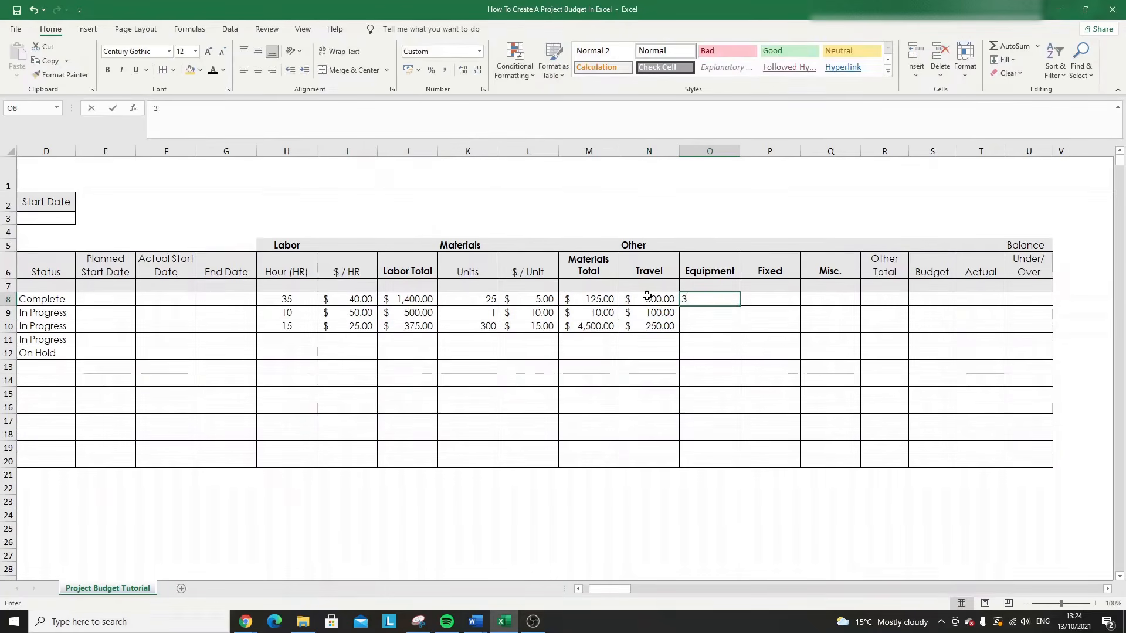
pyautogui.write('5')
pyautogui.press('Return')
pyautogui.write('15')
pyautogui.press('Return')
pyautogui.write('25')
pyautogui.press('Return')
# - Fill in the Fixed costs in P8:P10 as 655, 85 and 35
pyautogui.press('Right')
pyautogui.press('Up')
pyautogui.write('35')
pyautogui.press('Return')
pyautogui.press('Up')
pyautogui.press('Up')
pyautogui.write('85')
pyautogui.press('Return')
pyautogui.press('Up')
pyautogui.press('Up')
pyautogui.write('656')
pyautogui.press('Right')
pyautogui.press('Left')
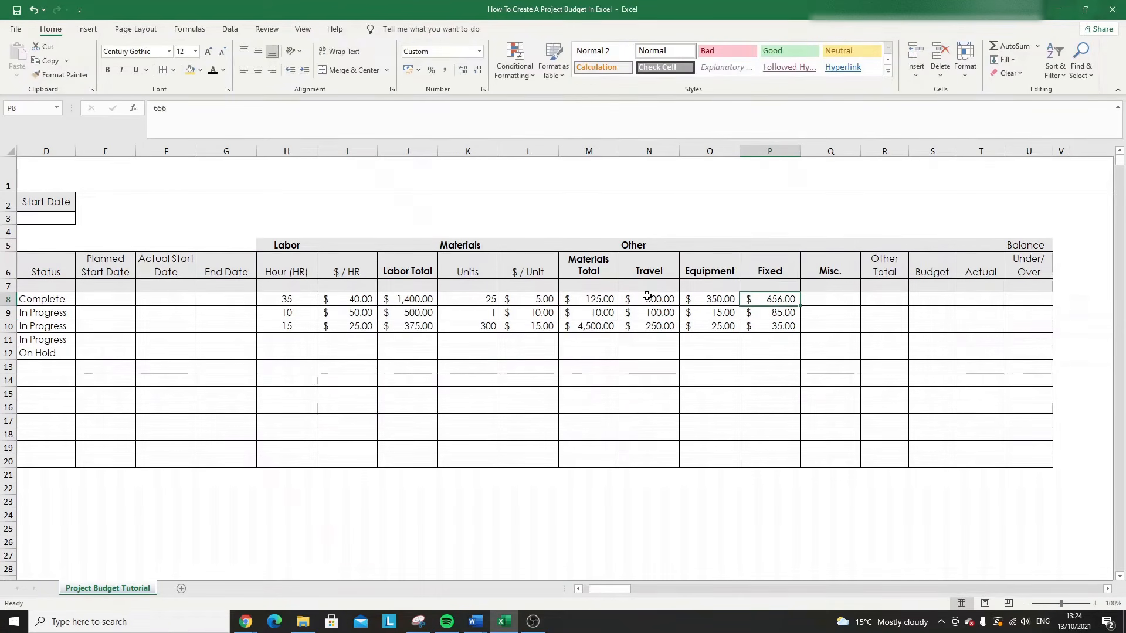
pyautogui.write('656')
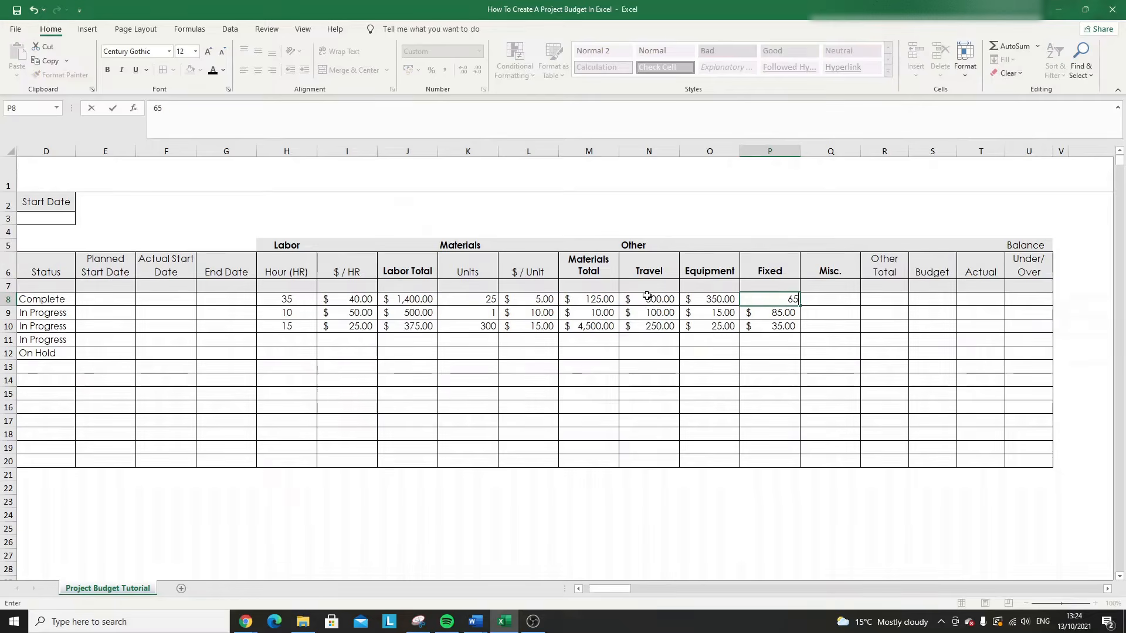
pyautogui.press('Right')
# - Enter the Misc. costs 10, 20 and 30 in Q8:Q10
pyautogui.write('10')
pyautogui.press('Return')
pyautogui.write('20')
pyautogui.press('Return')
pyautogui.write('30')
pyautogui.press('Return')
# - Make the Other Total column heading in R6 bold
pyautogui.press('Up')
pyautogui.press('Up')
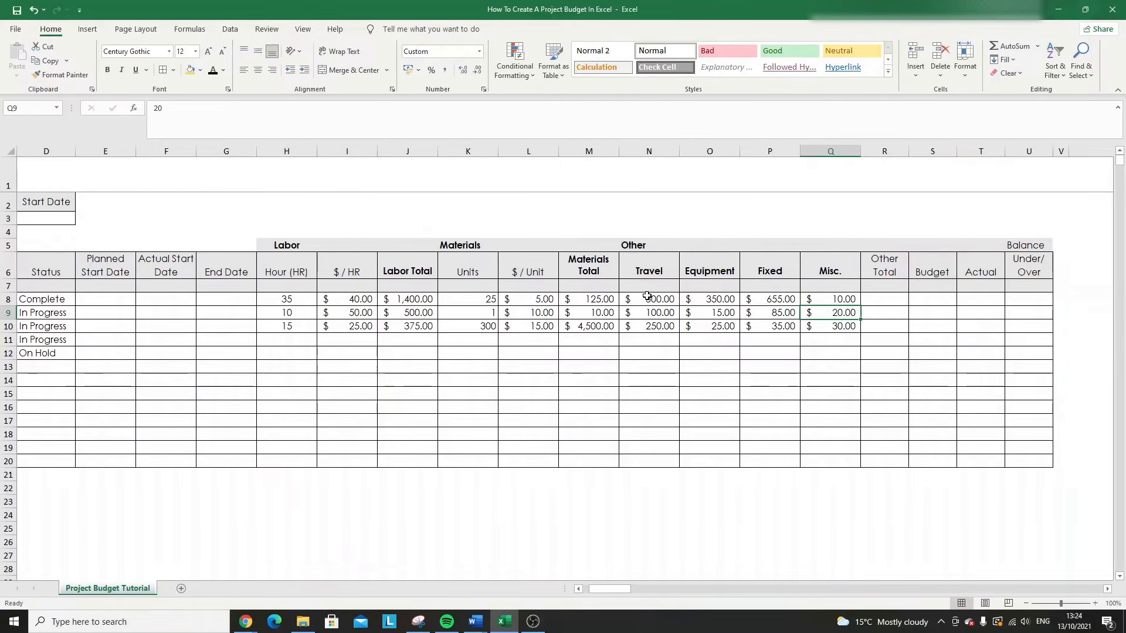
pyautogui.press('Up')
pyautogui.press('Right')
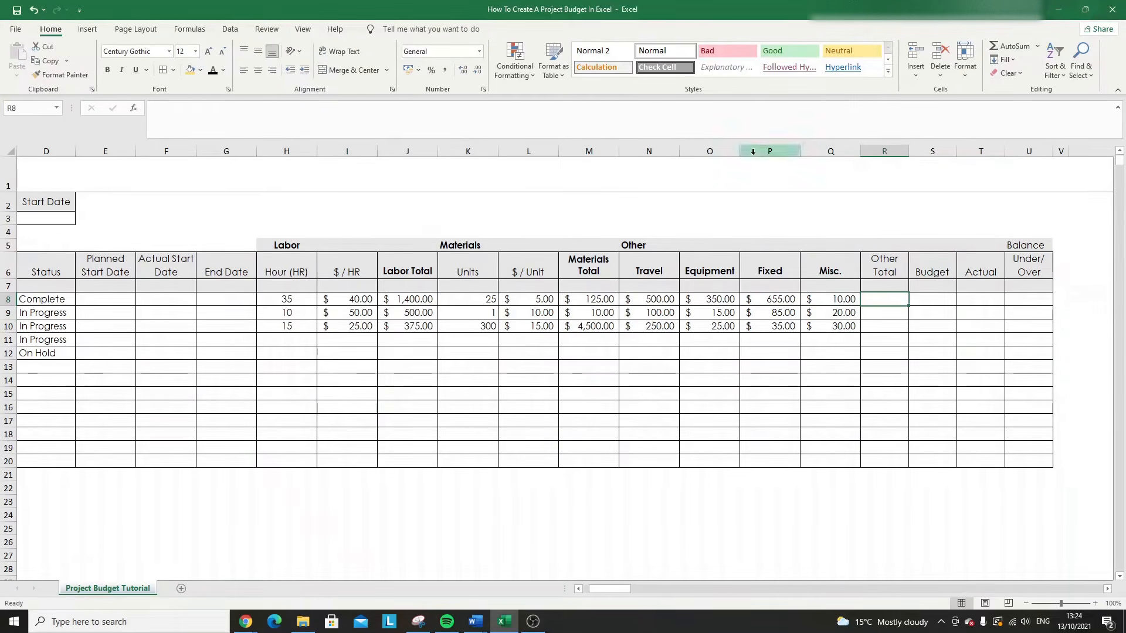
pyautogui.click(901, 266)
pyautogui.click(105, 71)
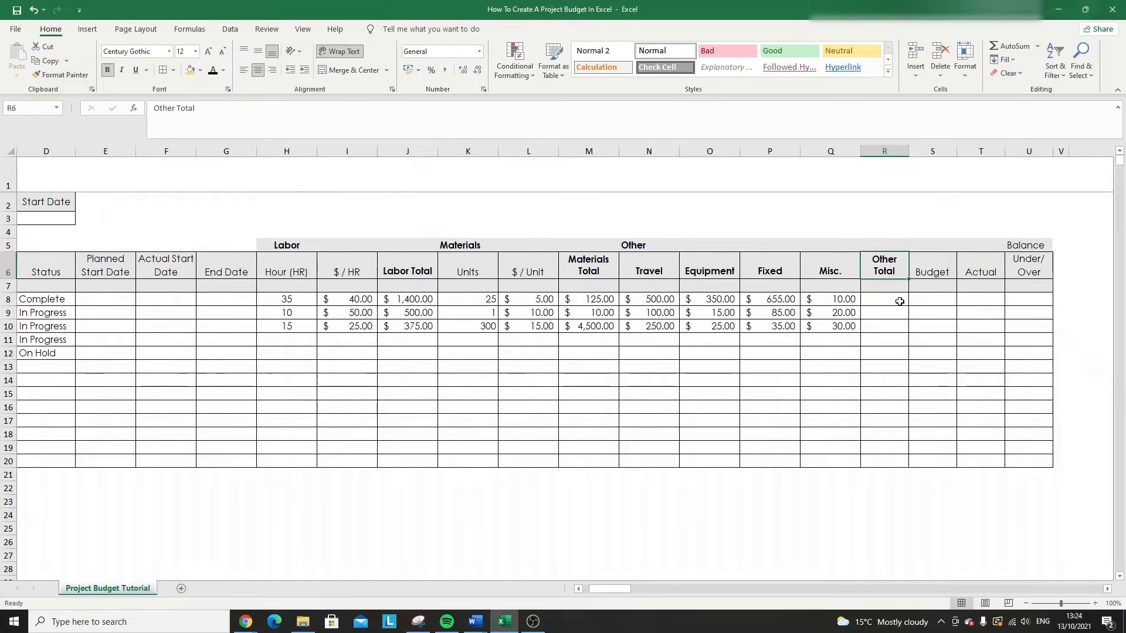
# - Calculate the first row's Other Total in R8 with the formula =SUM(N8:Q8)
pyautogui.click(886, 300)
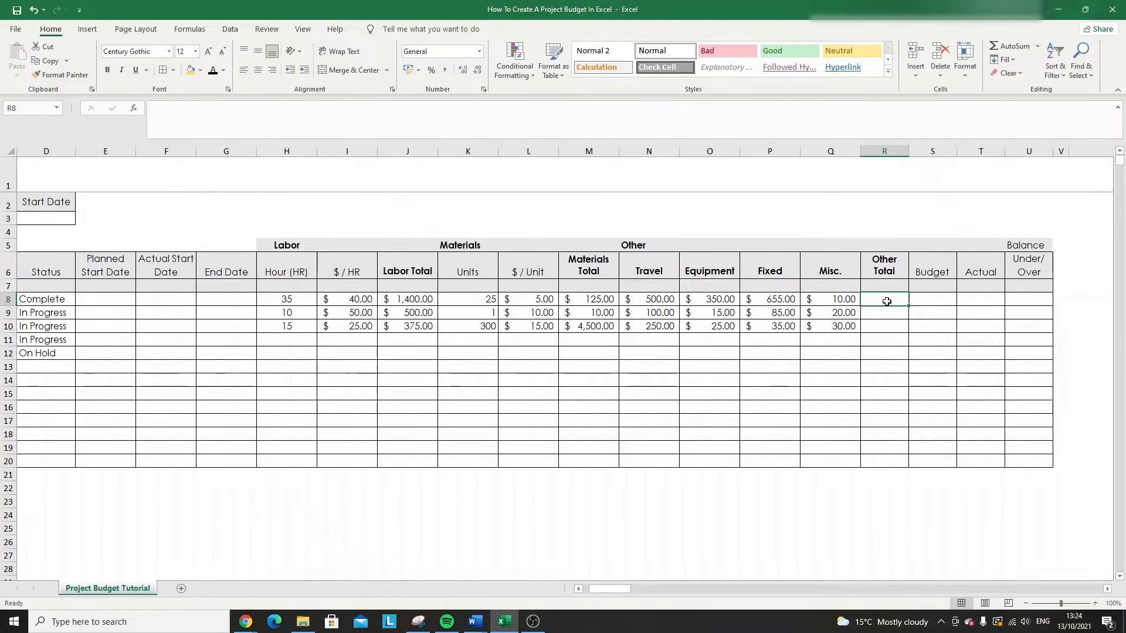
pyautogui.write('=SUM(')
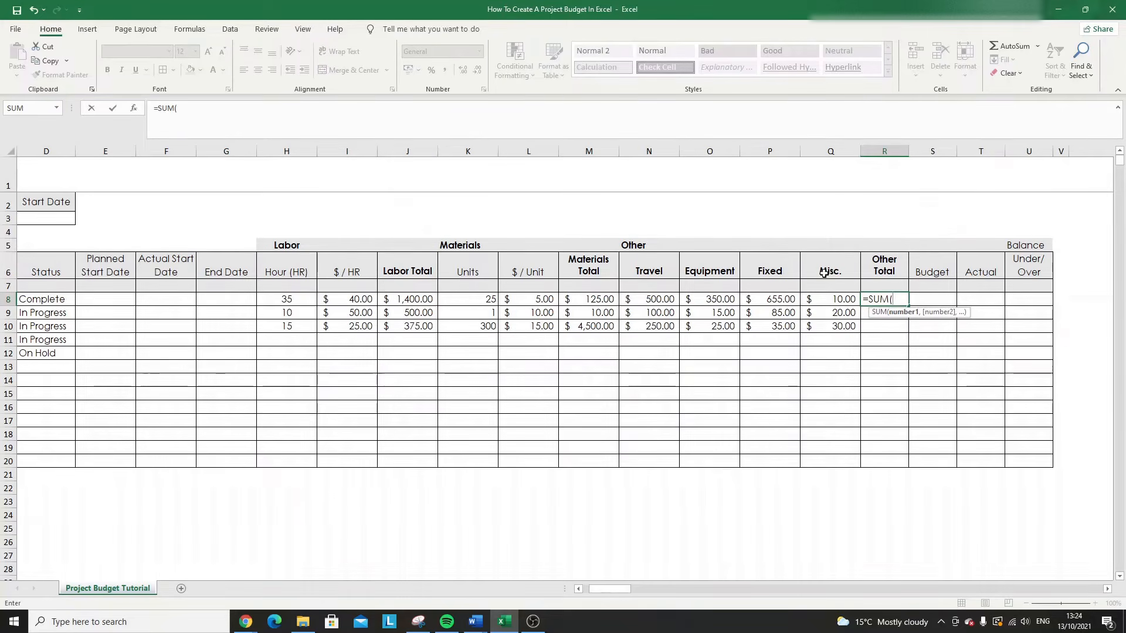
pyautogui.moveTo(651, 299); pyautogui.dragTo(819, 299)
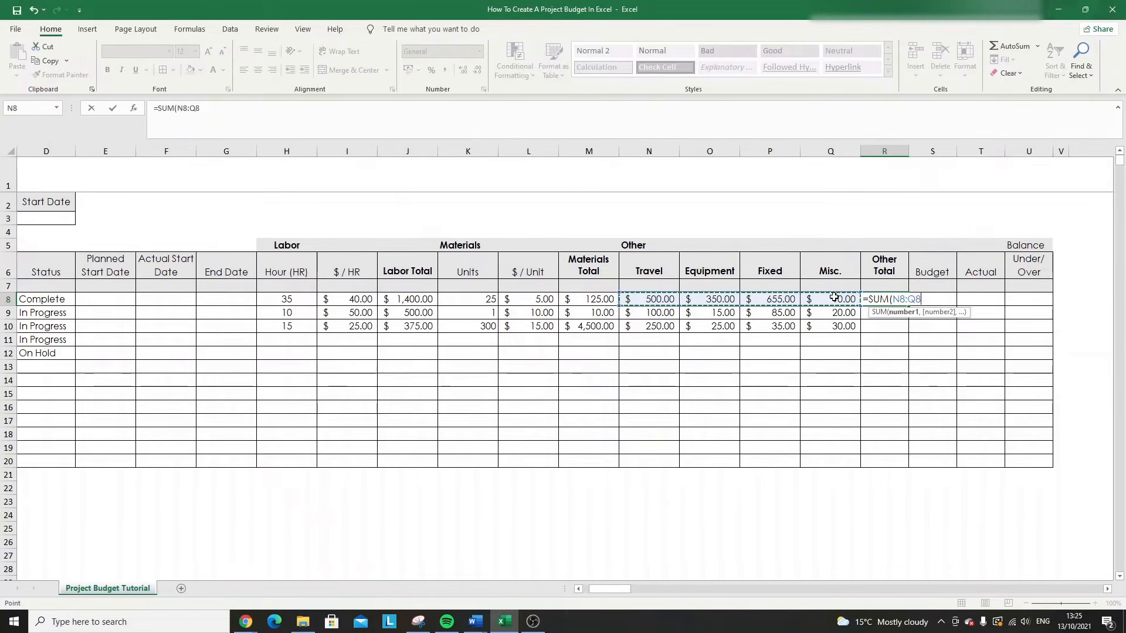
pyautogui.write(')')
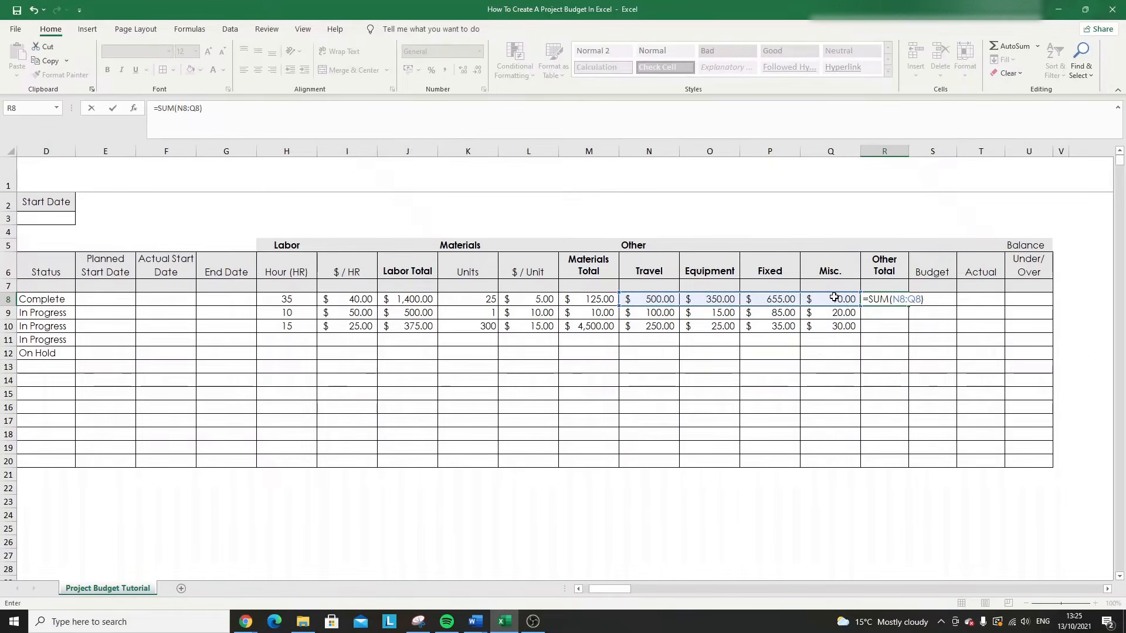
pyautogui.press('Return')
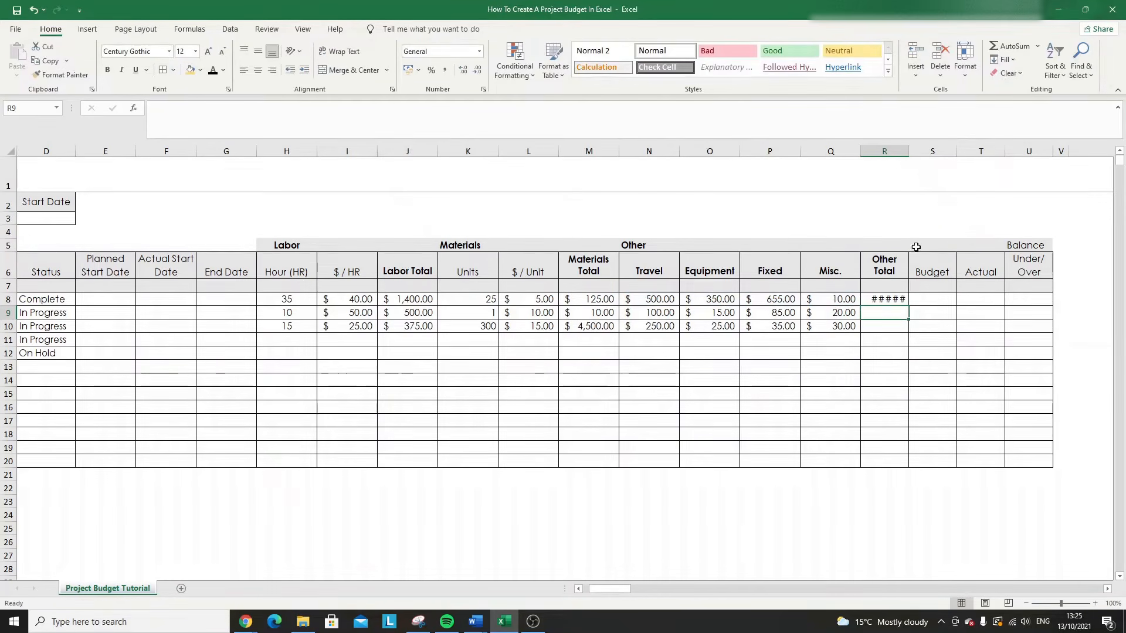
# - Widen column R to fit the total and fill the Other Total formula from R8 down to R10
pyautogui.moveTo(908, 152); pyautogui.dragTo(933, 151)
pyautogui.click(908, 301)
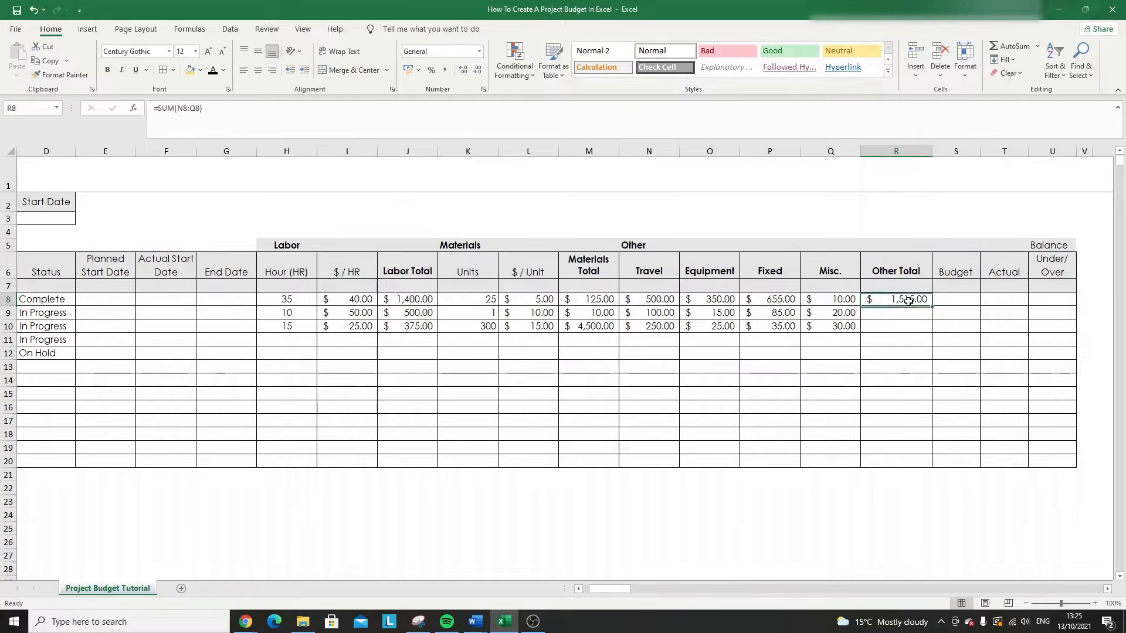
pyautogui.moveTo(932, 309); pyautogui.dragTo(930, 336)
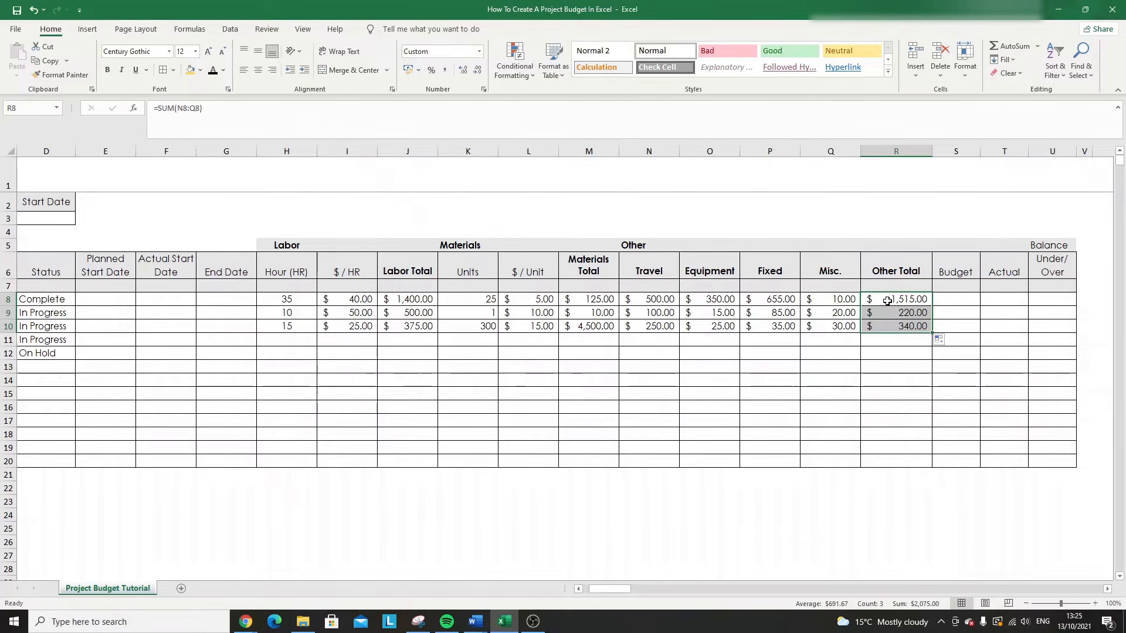
pyautogui.moveTo(832, 300); pyautogui.dragTo(649, 301)
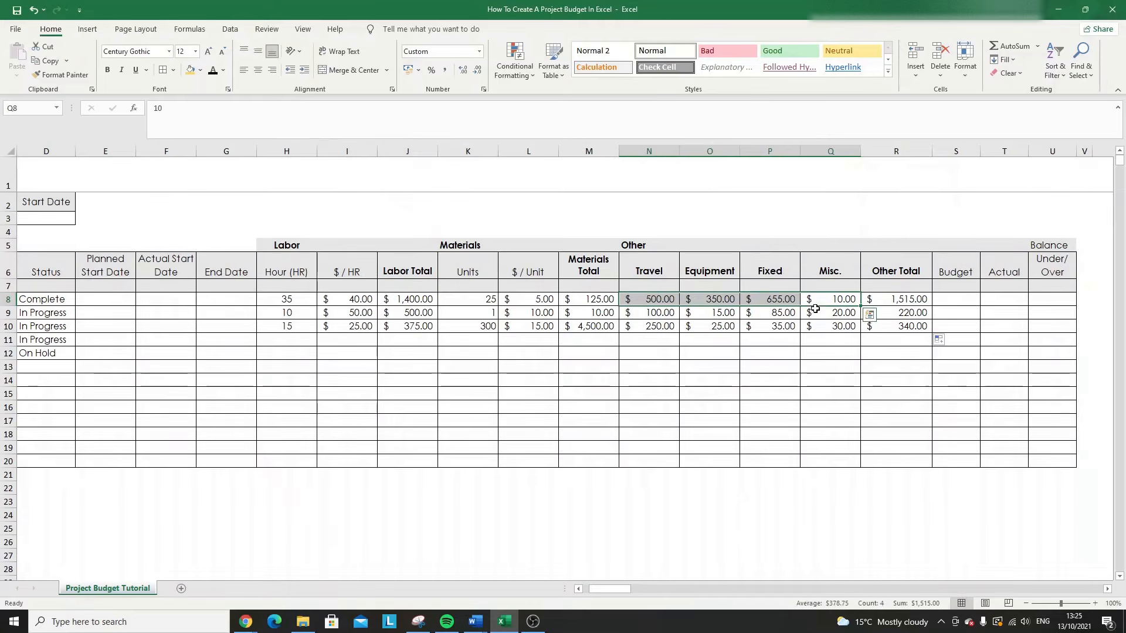
pyautogui.click(909, 299)
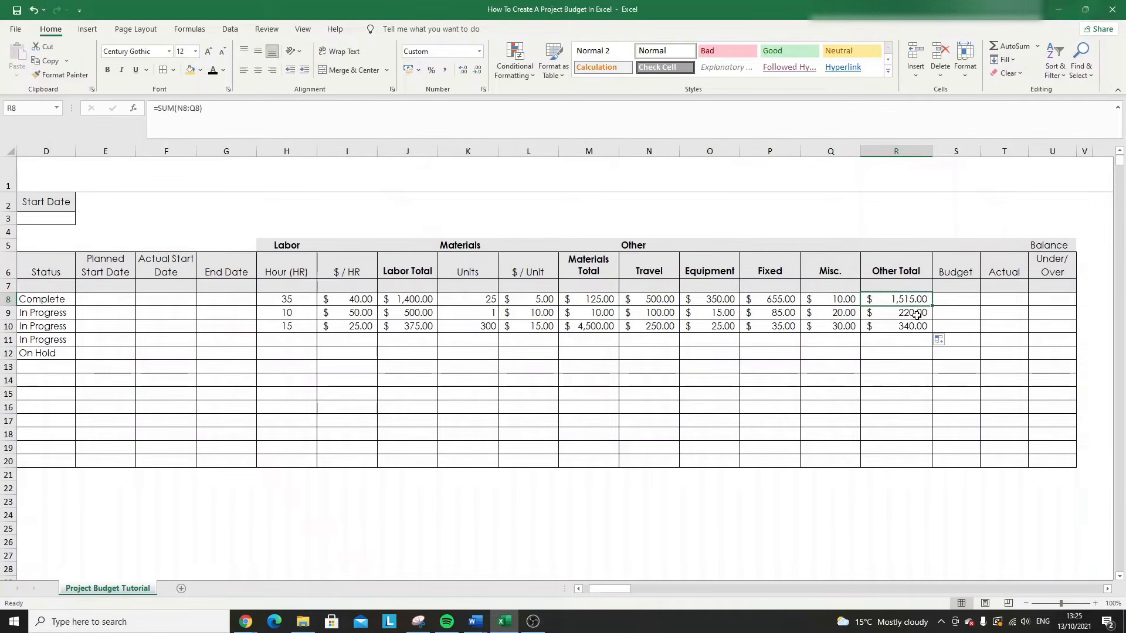
# - Make the Budget, Actual and Balance Under/Over headings in S5:U6 bold
pyautogui.moveTo(959, 271); pyautogui.dragTo(1053, 245)
pyautogui.click(108, 69)
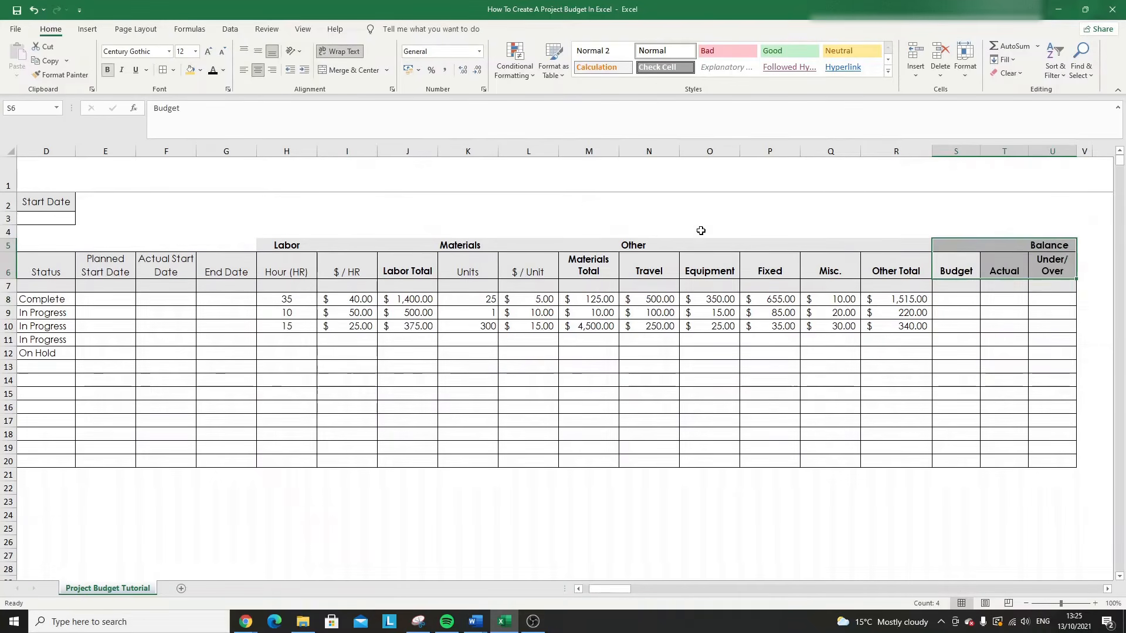
# - Enter the Budget amounts 1000, 2000 and 3000 in S8:S10
pyautogui.click(960, 298)
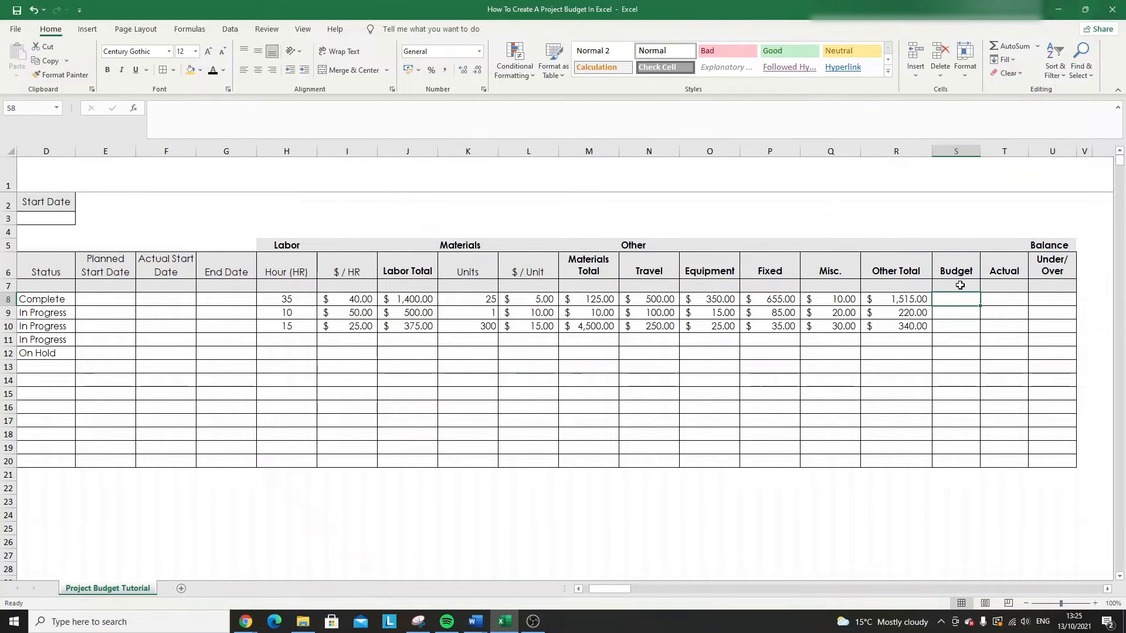
pyautogui.write('000')
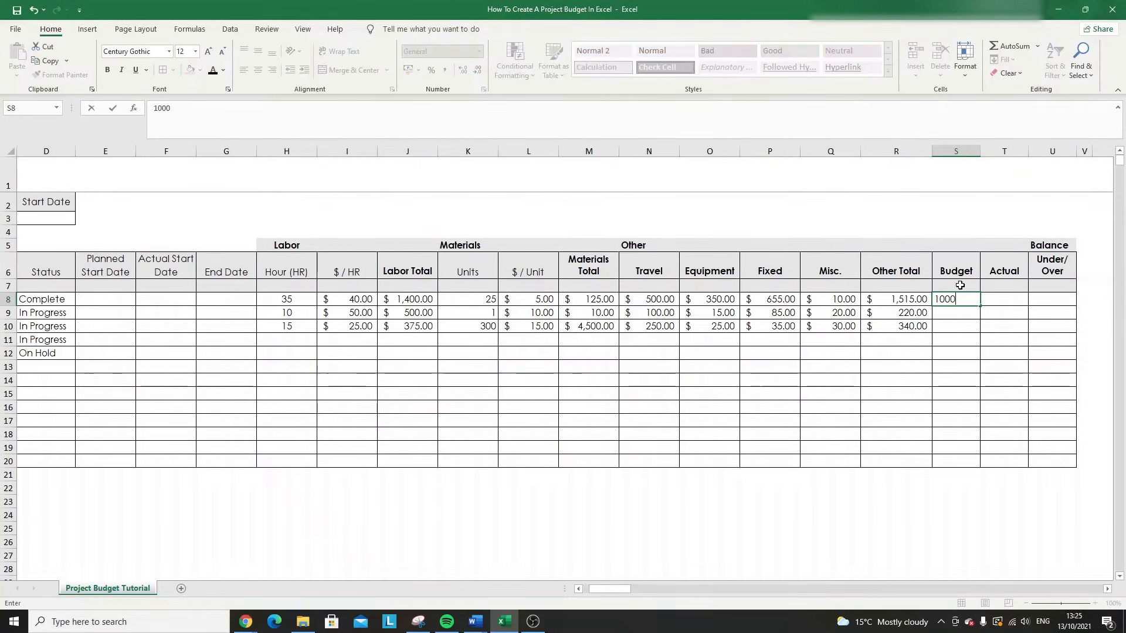
pyautogui.press('Return')
pyautogui.write('2000')
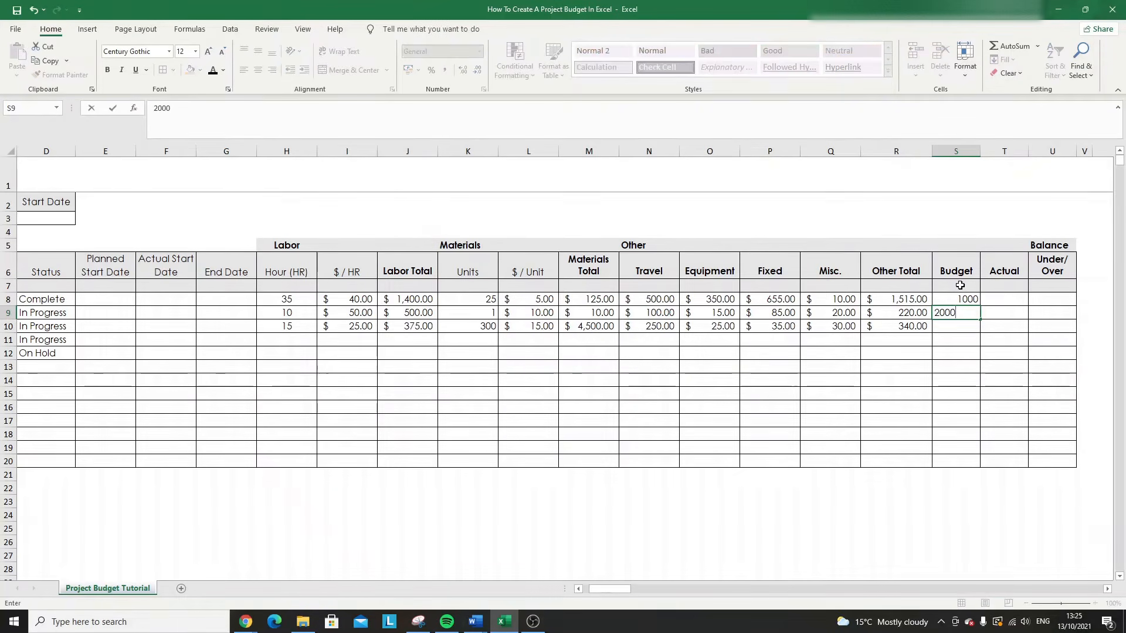
pyautogui.press('Return')
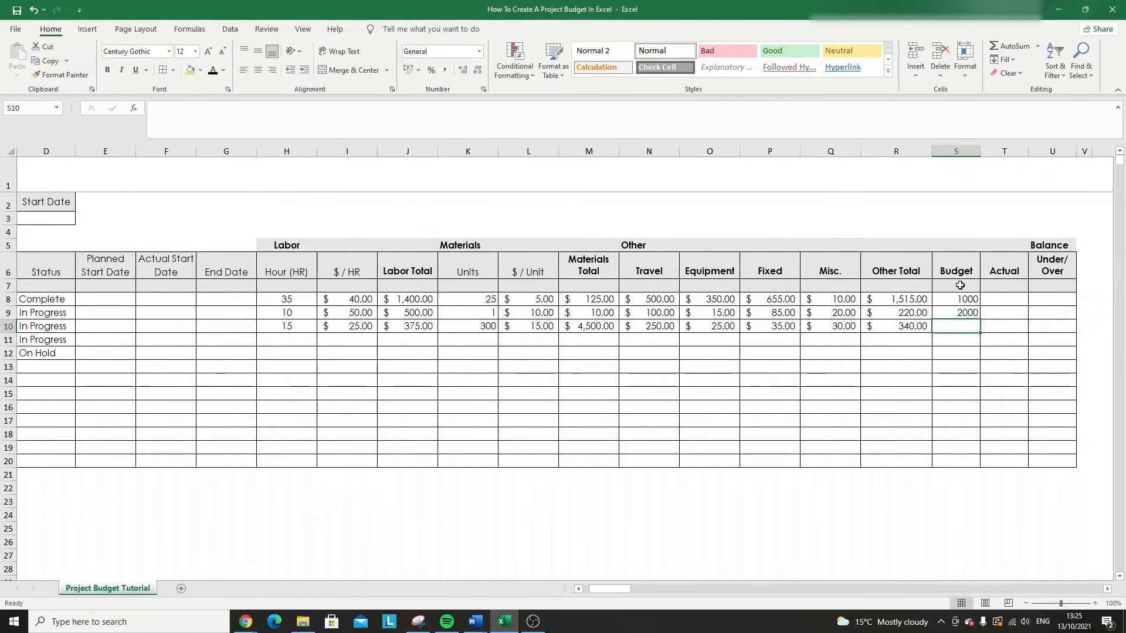
pyautogui.write('3000')
pyautogui.press('Return')
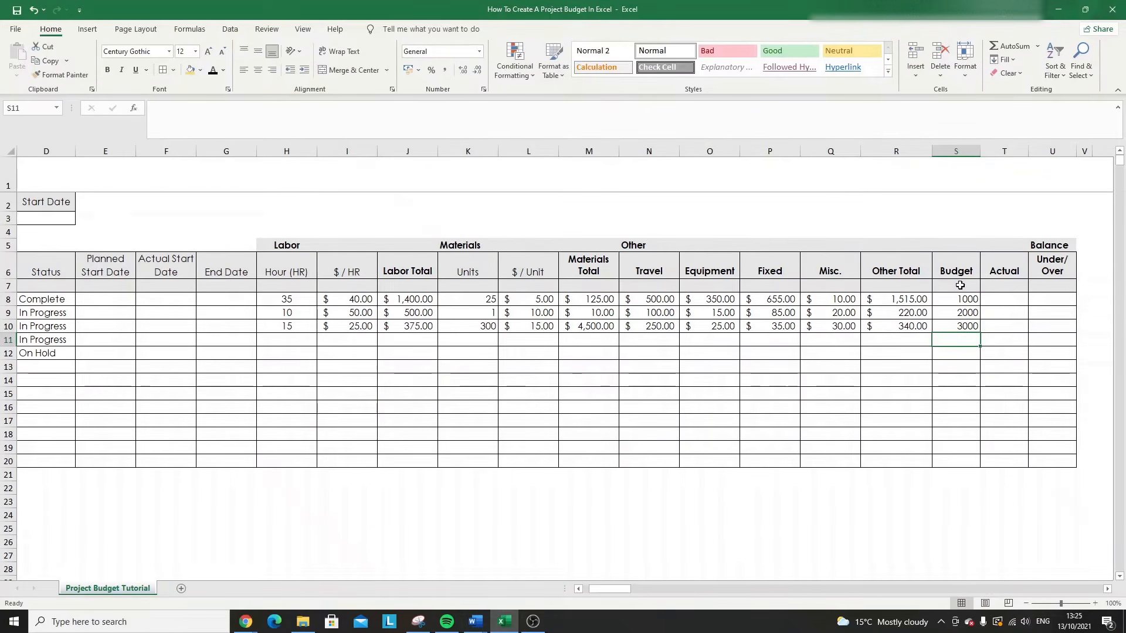
# - Format S8:U10 with the custom two-decimal "$" accounting format and widen column S to fit the budget amounts
pyautogui.moveTo(964, 299); pyautogui.dragTo(967, 327)
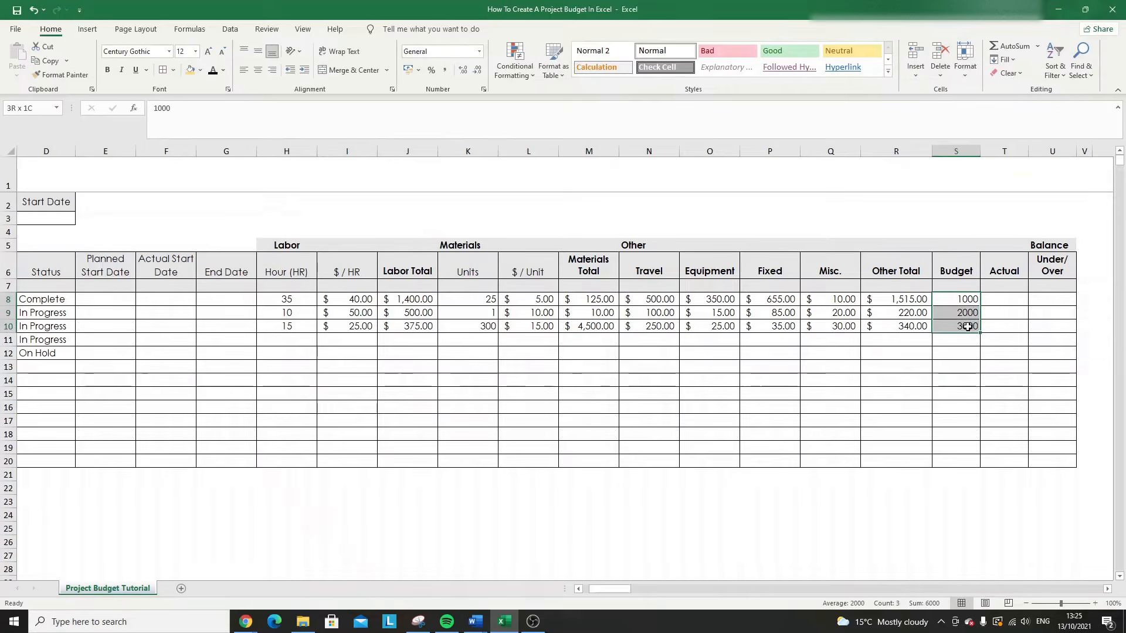
pyautogui.click(1001, 365)
pyautogui.moveTo(943, 295); pyautogui.dragTo(1033, 322)
pyautogui.rightClick(1033, 323)
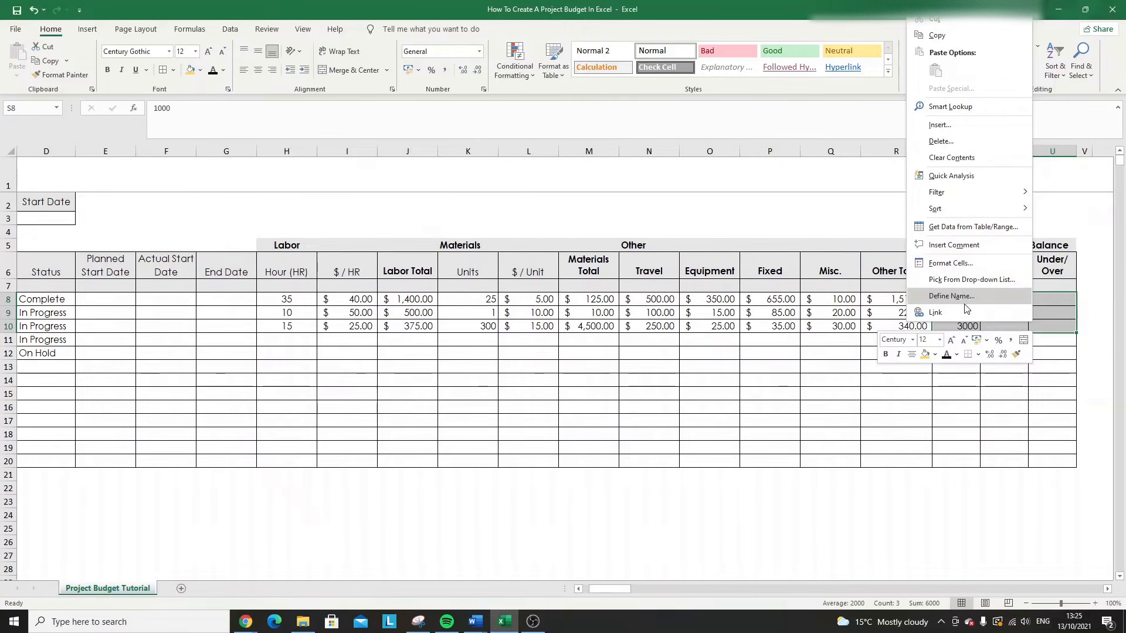
pyautogui.click(956, 262)
pyautogui.click(821, 255)
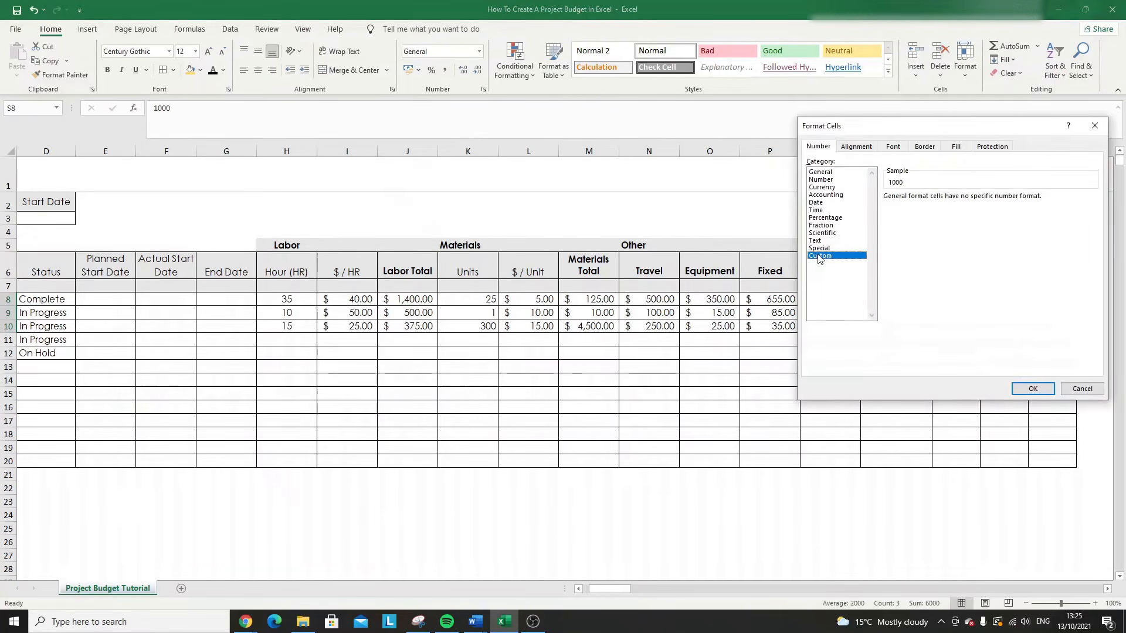
pyautogui.moveTo(1092, 228); pyautogui.dragTo(1093, 290)
pyautogui.click(907, 302)
pyautogui.click(904, 295)
pyautogui.click(903, 287)
pyautogui.click(903, 278)
pyautogui.click(900, 264)
pyautogui.click(1033, 389)
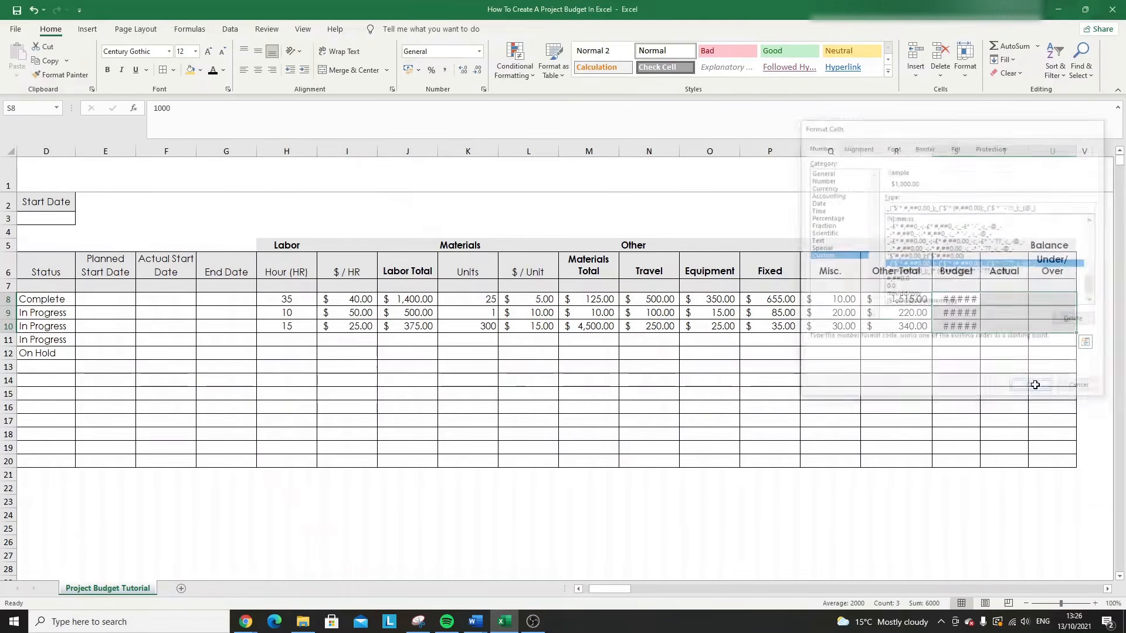
pyautogui.moveTo(976, 153); pyautogui.dragTo(986, 153)
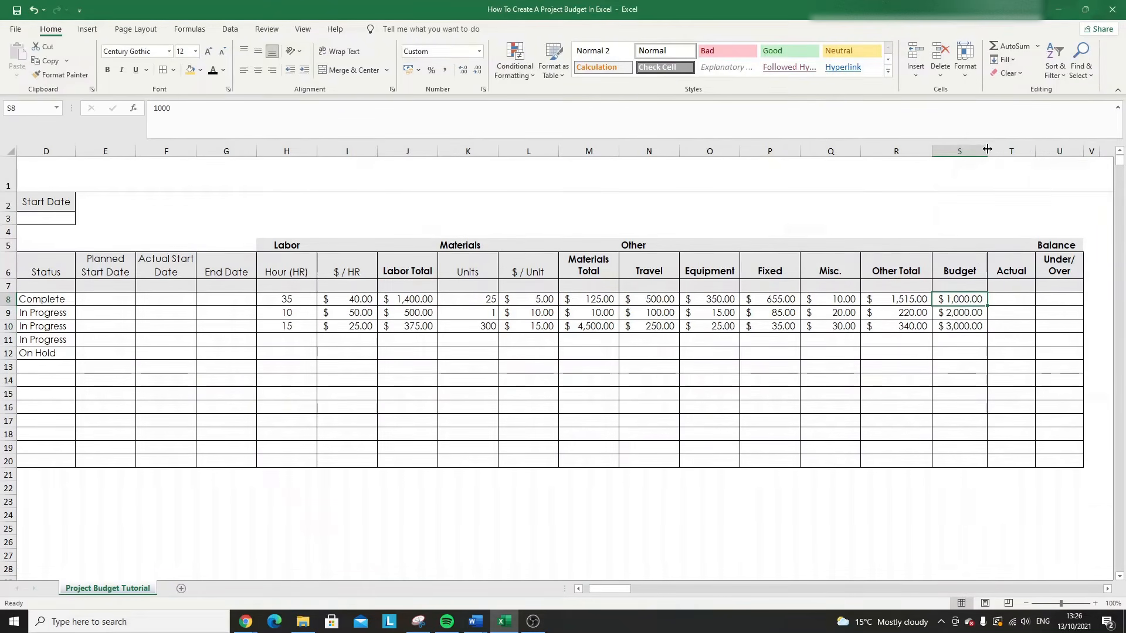
# - Calculate the Actual cost in T8 by adding the Labor Total J8, Materials Total M8 and Other Total R8
pyautogui.click(995, 299)
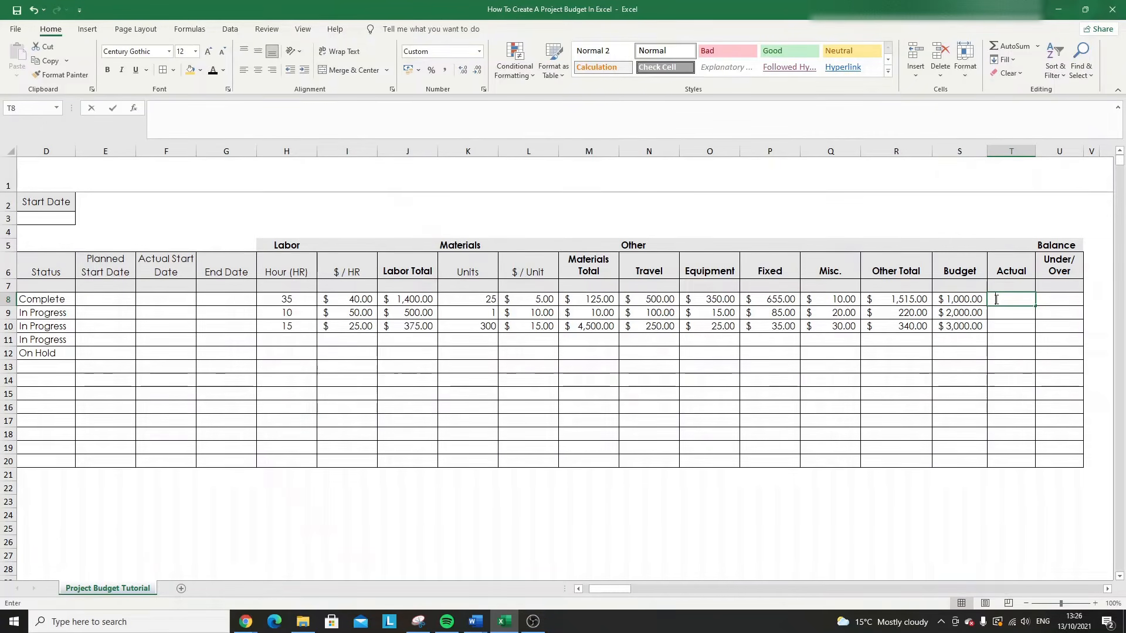
pyautogui.write('=')
pyautogui.click(401, 299)
pyautogui.write('+')
pyautogui.click(589, 299)
pyautogui.write('+')
pyautogui.click(894, 300)
pyautogui.press('Return')
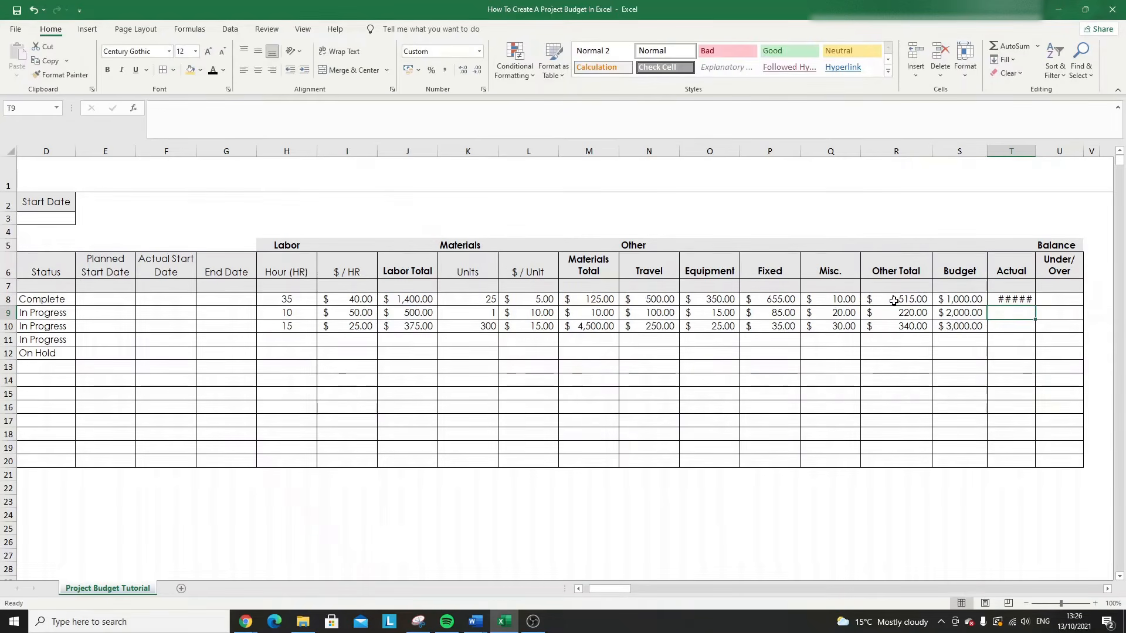
# - Widen column T to fit the Actual cost amount
pyautogui.doubleClick(1037, 152)
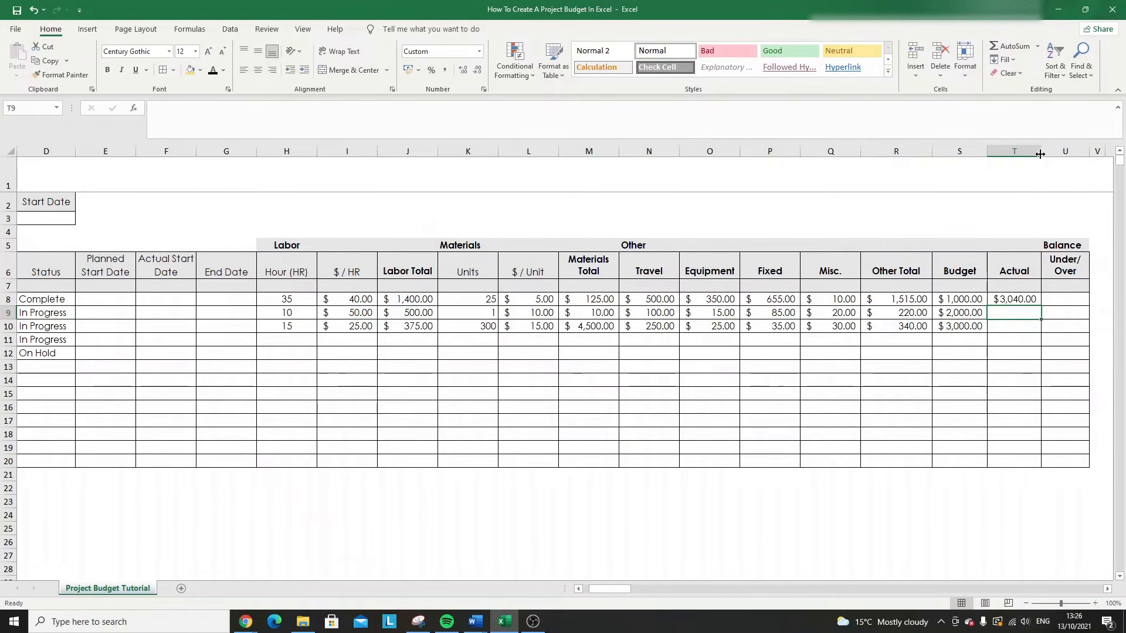
pyautogui.click(1022, 301)
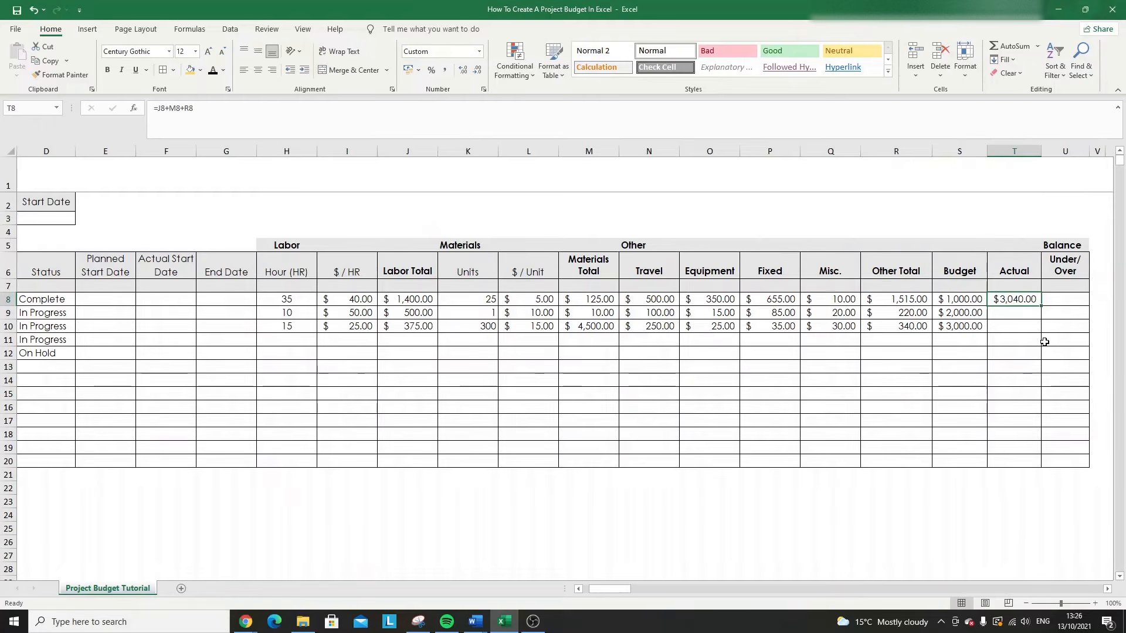
pyautogui.click(972, 304)
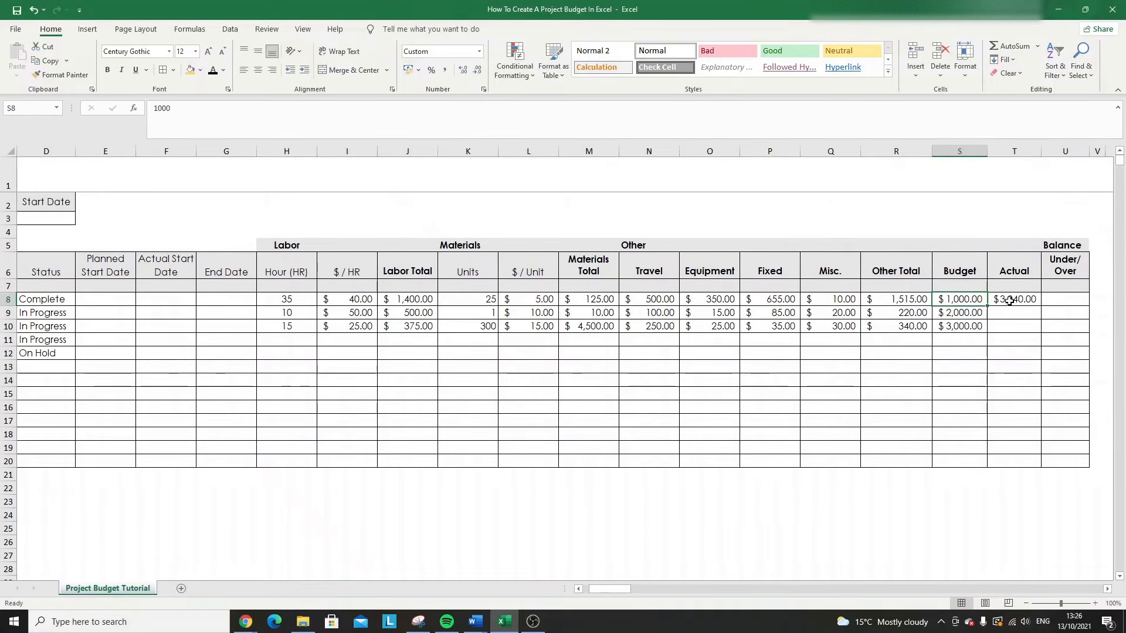
# - Calculate the Balance Under/Over in U8 as Budget S8 minus Actual T8 and widen column U to fit the result
pyautogui.click(1071, 300)
pyautogui.write('=')
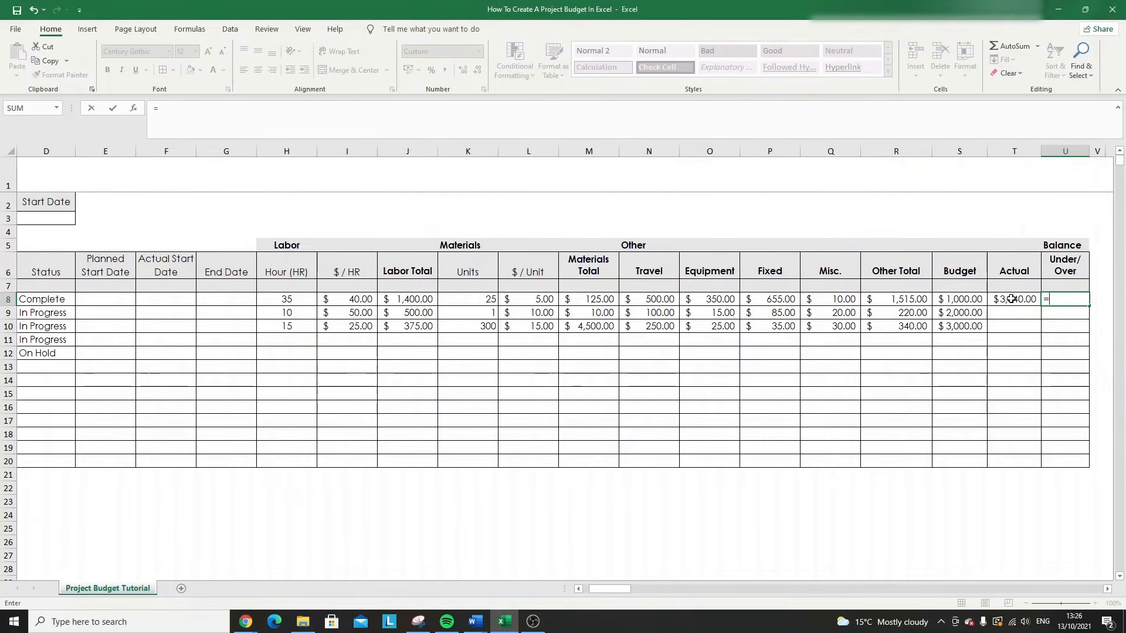
pyautogui.click(956, 300)
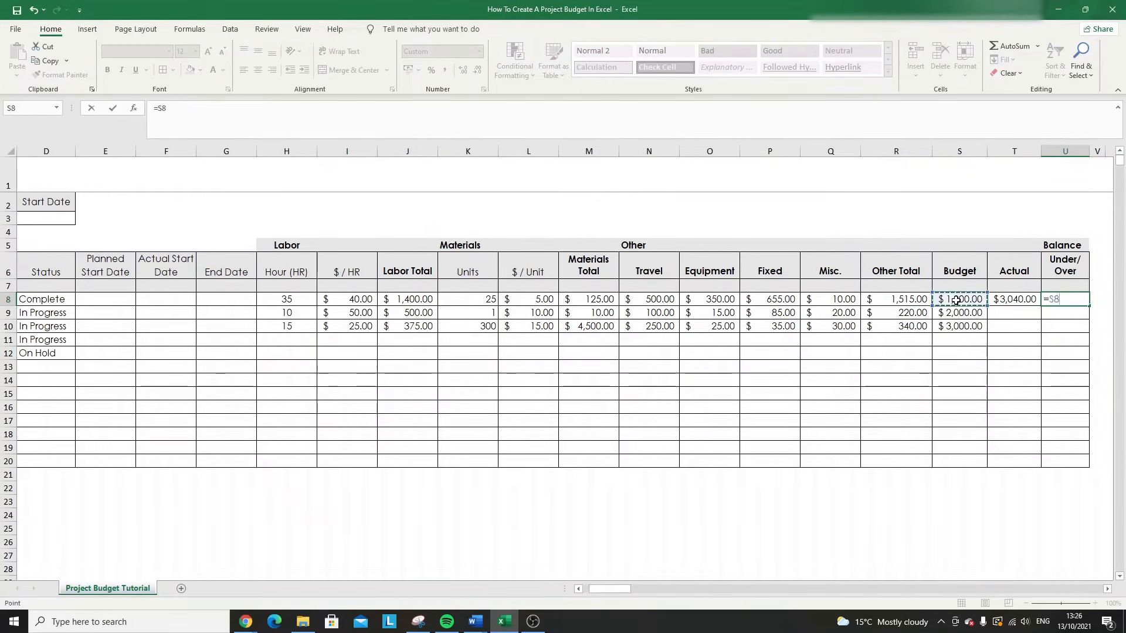
pyautogui.write('-')
pyautogui.click(1002, 299)
pyautogui.press('Return')
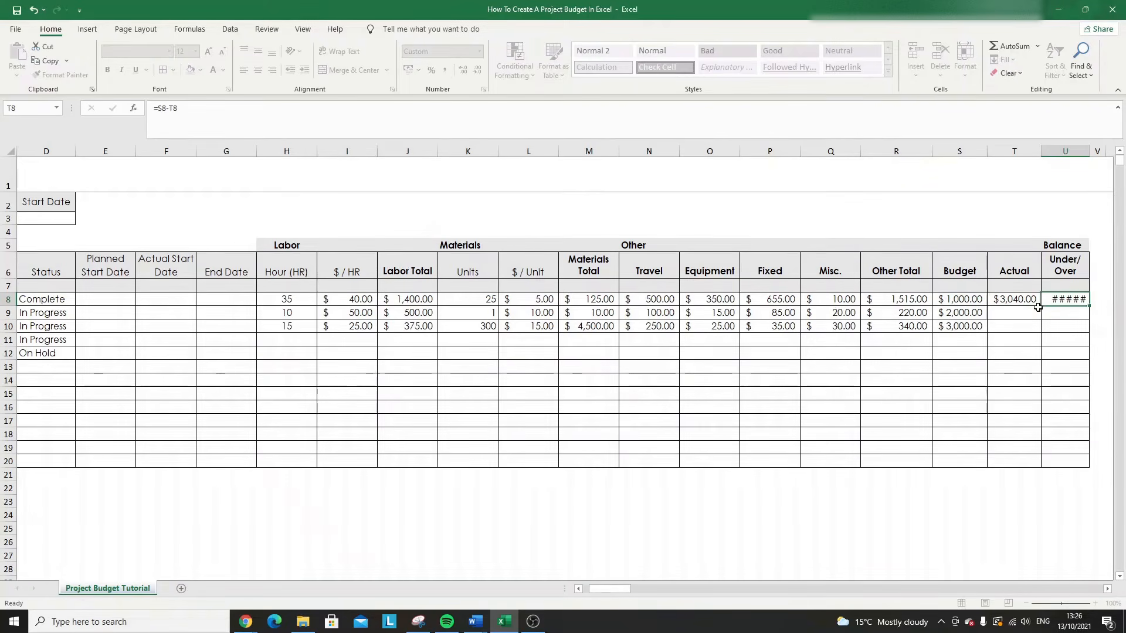
pyautogui.doubleClick(1090, 151)
pyautogui.click(1106, 300)
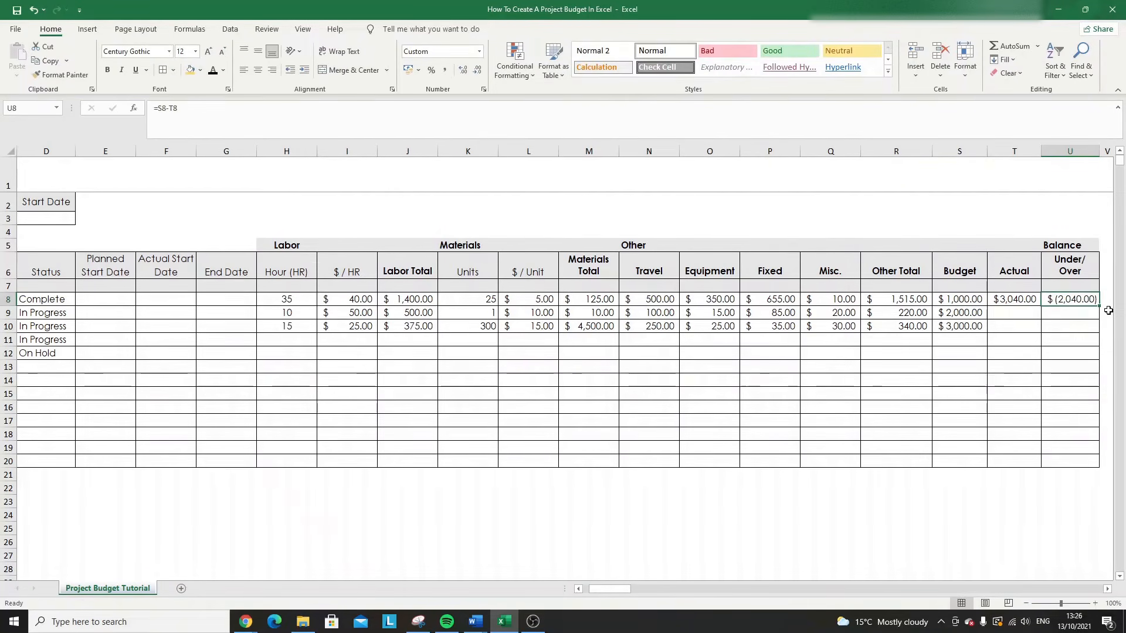
pyautogui.press('Left')
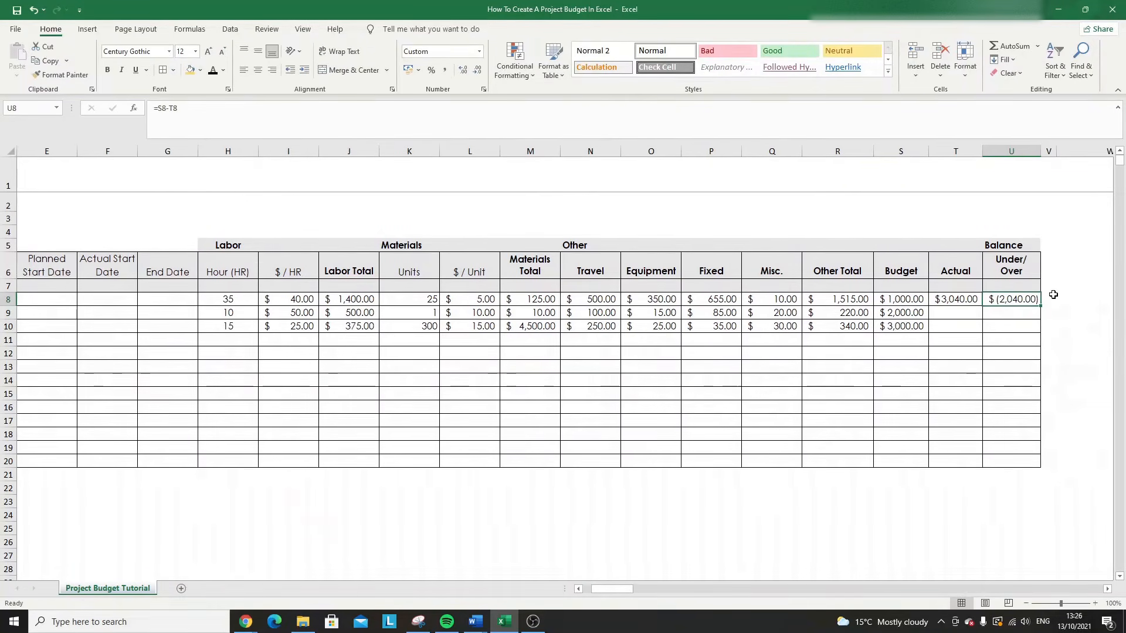
# - Copy the Actual cost formula from T8 down through T10
pyautogui.click(971, 300)
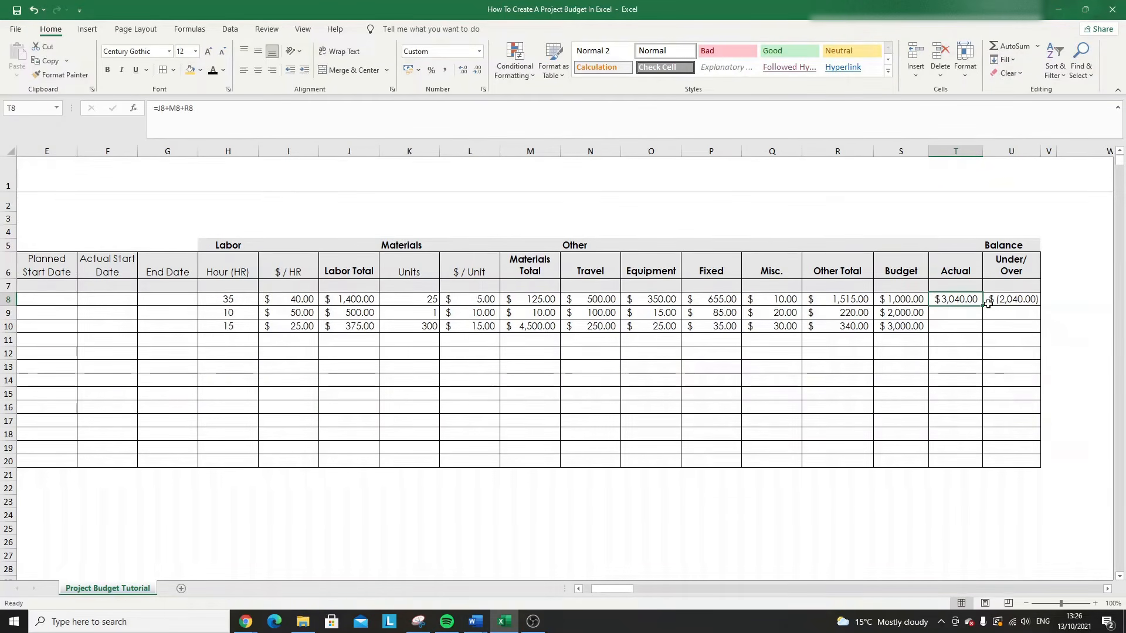
pyautogui.moveTo(988, 303); pyautogui.dragTo(986, 333)
pyautogui.click(955, 311)
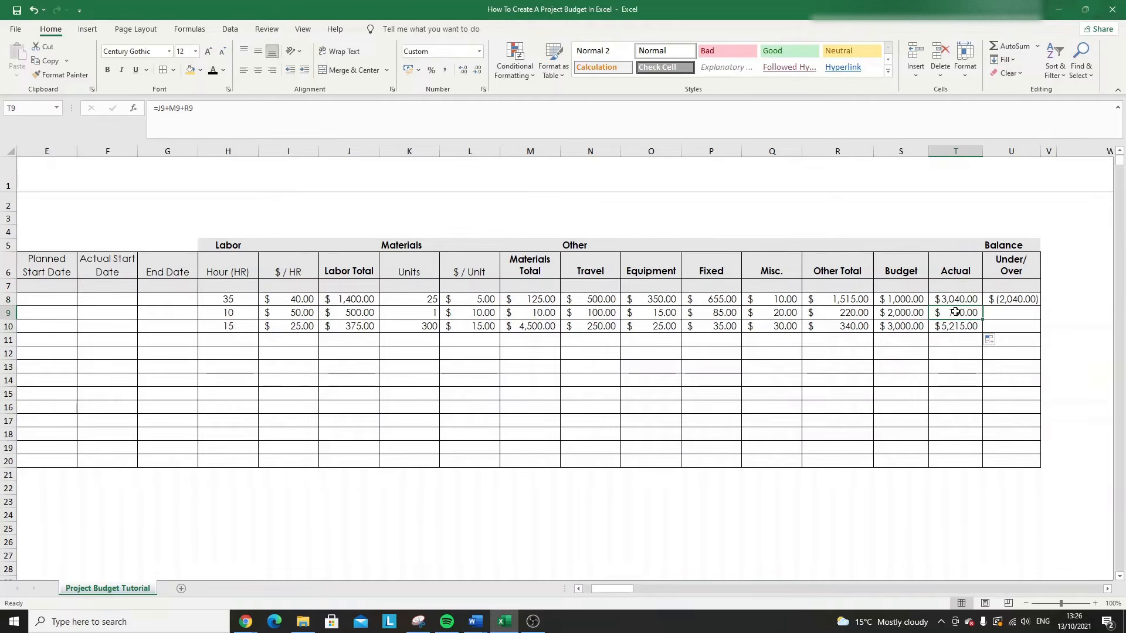
# - Examine the Actual formulas in T8:T10 and the Labor Total and Materials Total columns they draw from
pyautogui.click(966, 301)
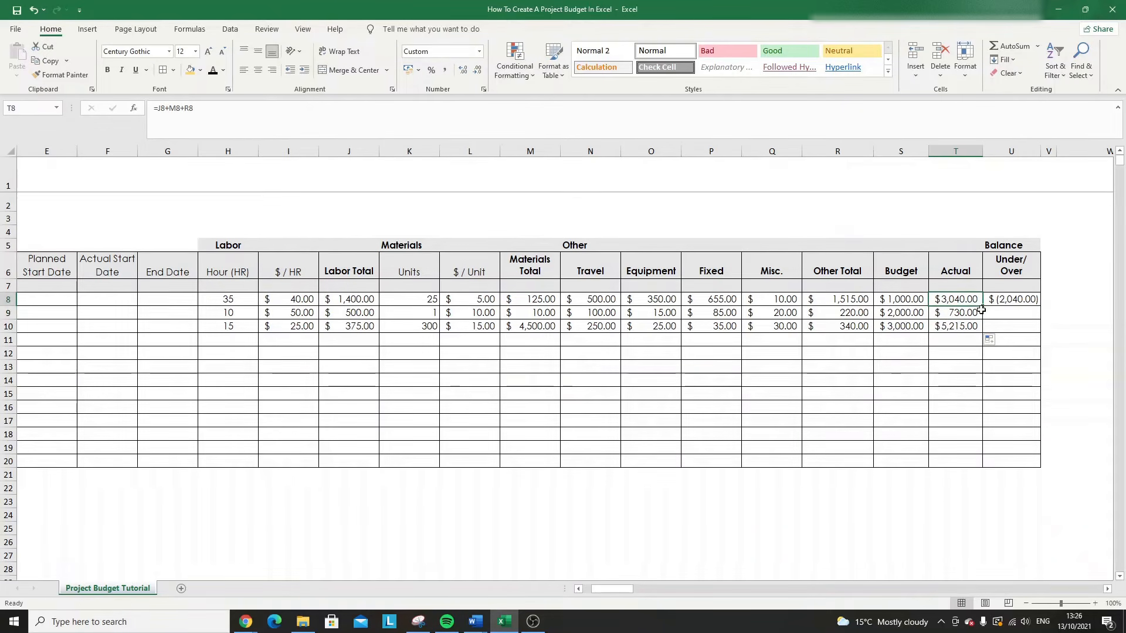
pyautogui.click(966, 312)
pyautogui.click(365, 113)
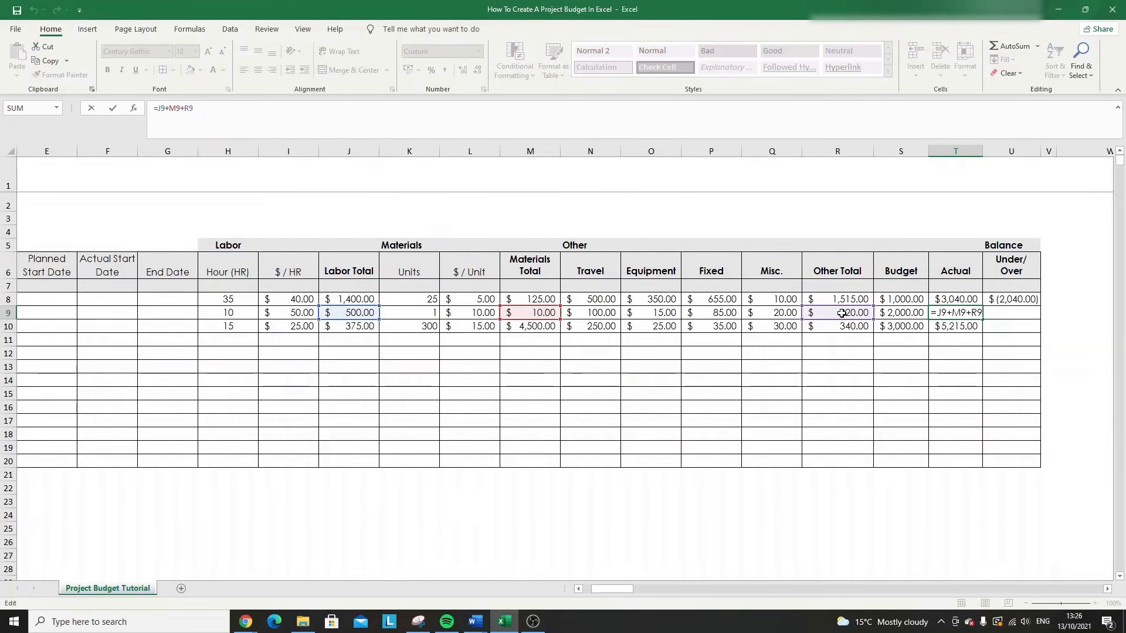
pyautogui.press('Return')
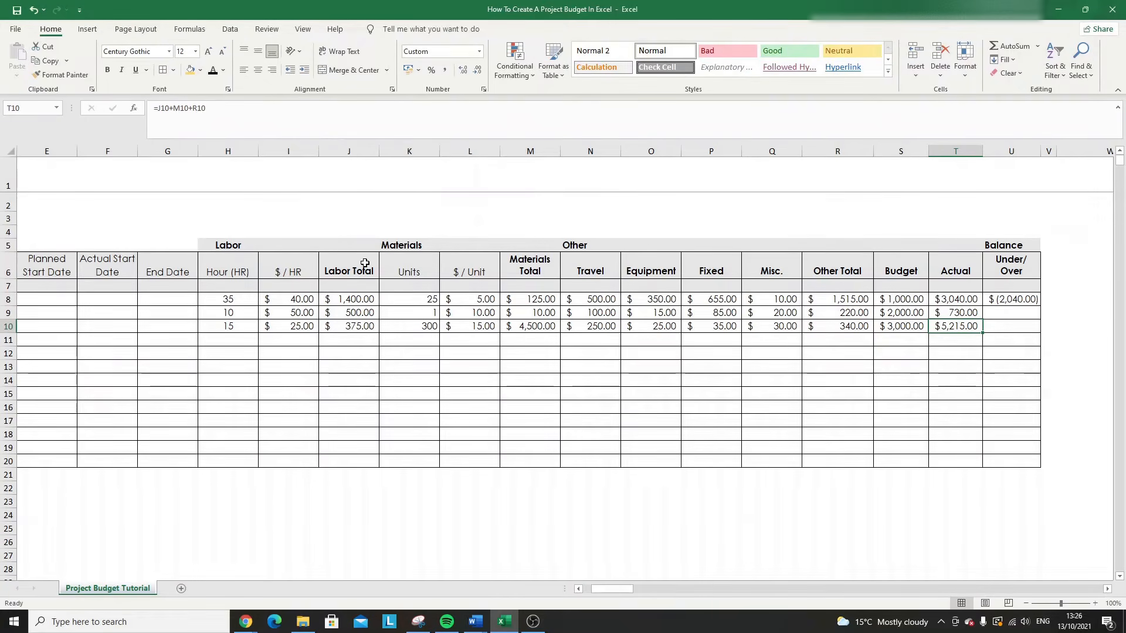
pyautogui.moveTo(367, 261); pyautogui.dragTo(360, 325)
pyautogui.moveTo(527, 269); pyautogui.dragTo(510, 325)
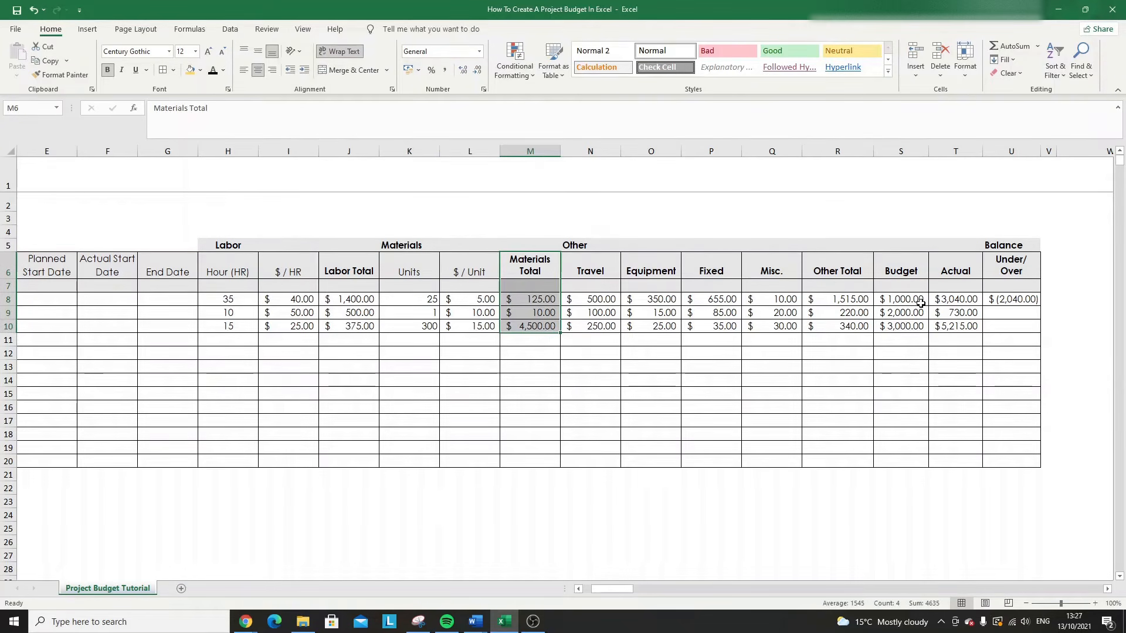
pyautogui.click(949, 299)
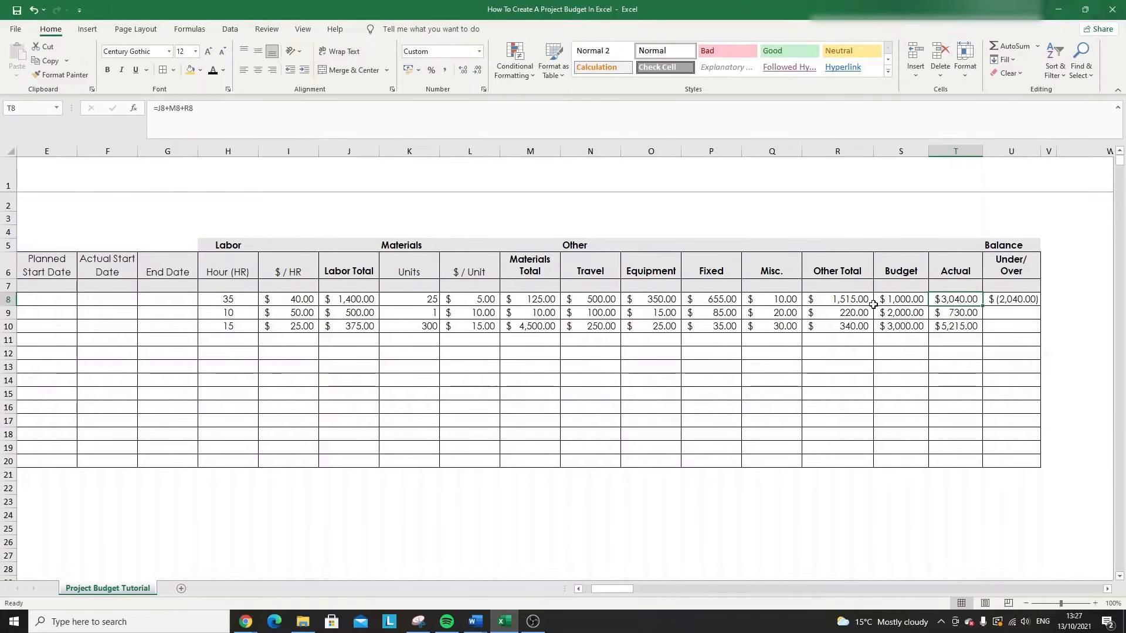
pyautogui.click(972, 313)
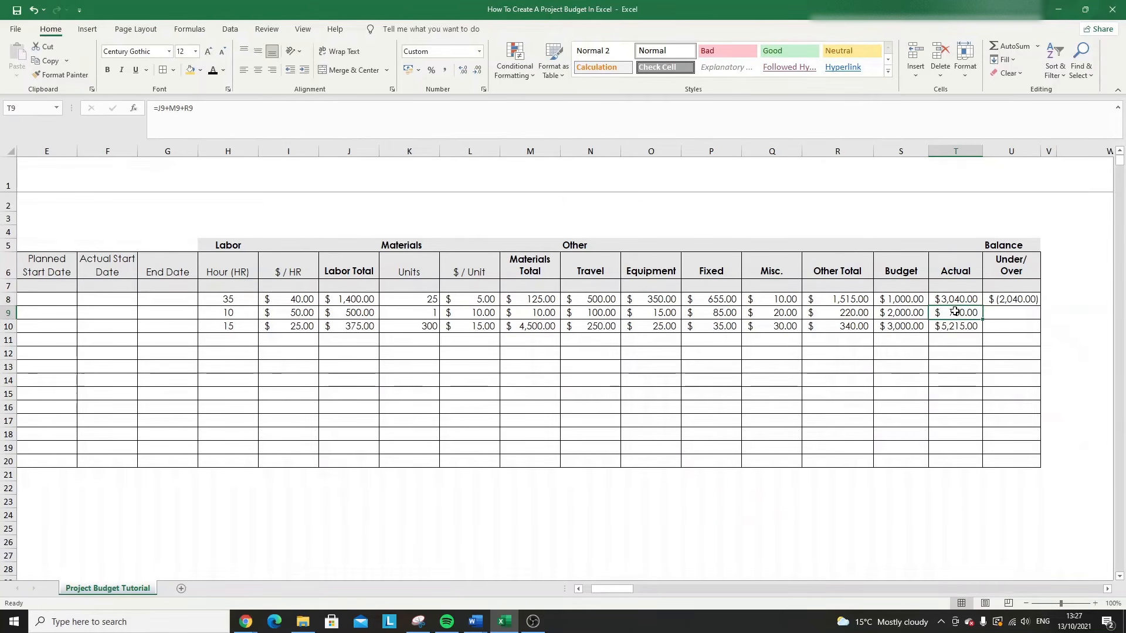
pyautogui.click(413, 103)
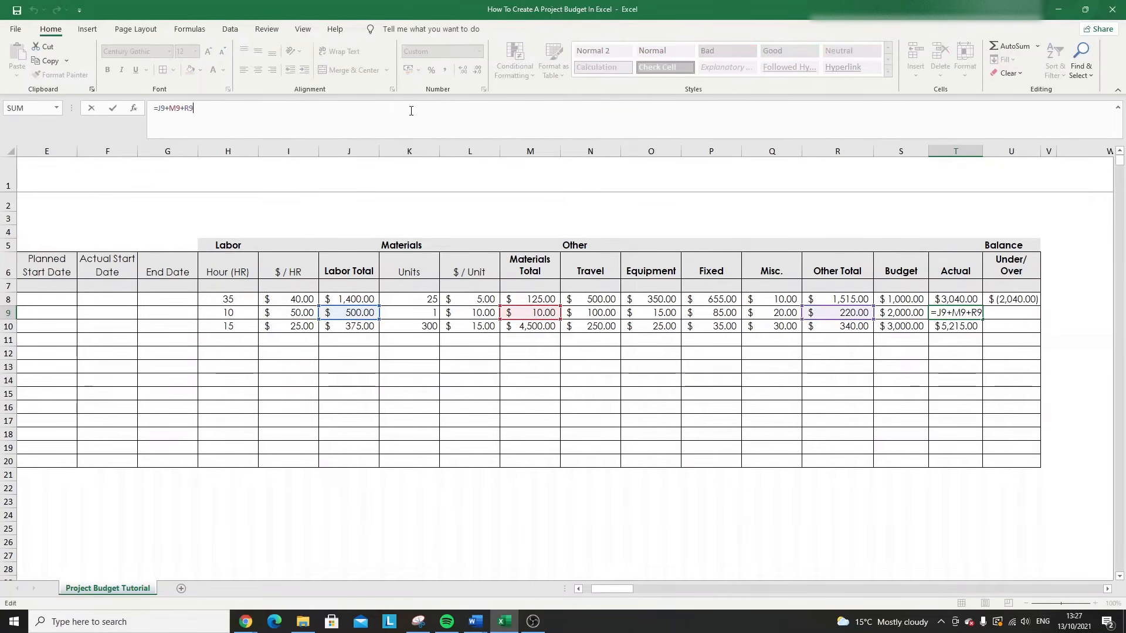
pyautogui.press('Return')
pyautogui.click(388, 115)
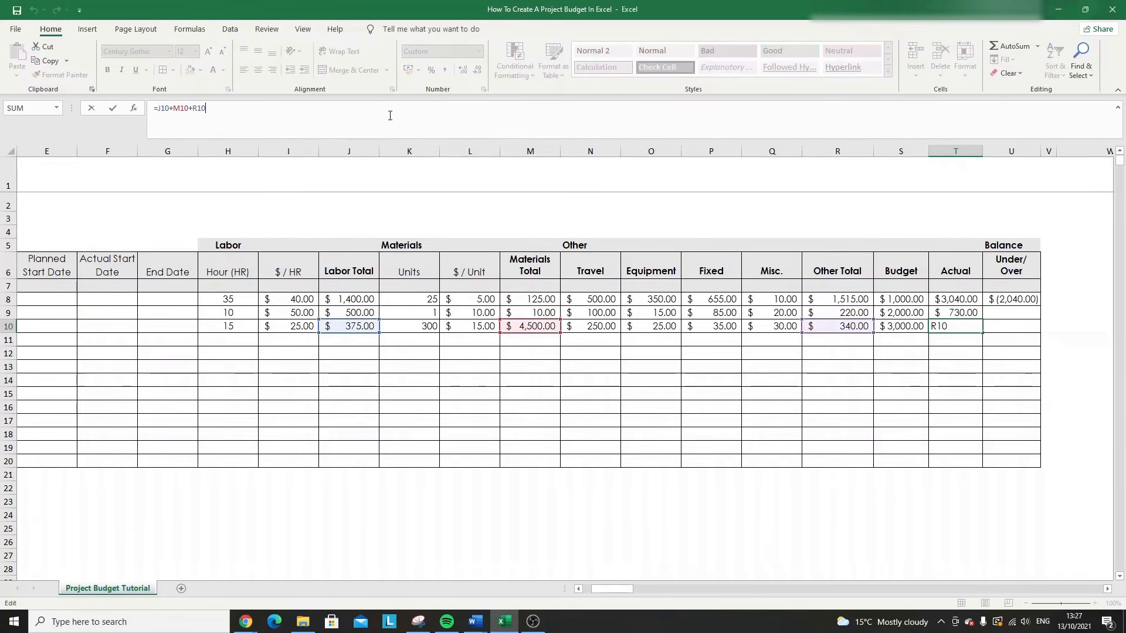
pyautogui.press('Return')
# - Copy the Balance Under/Over formula from U8 down through U10
pyautogui.click(1019, 300)
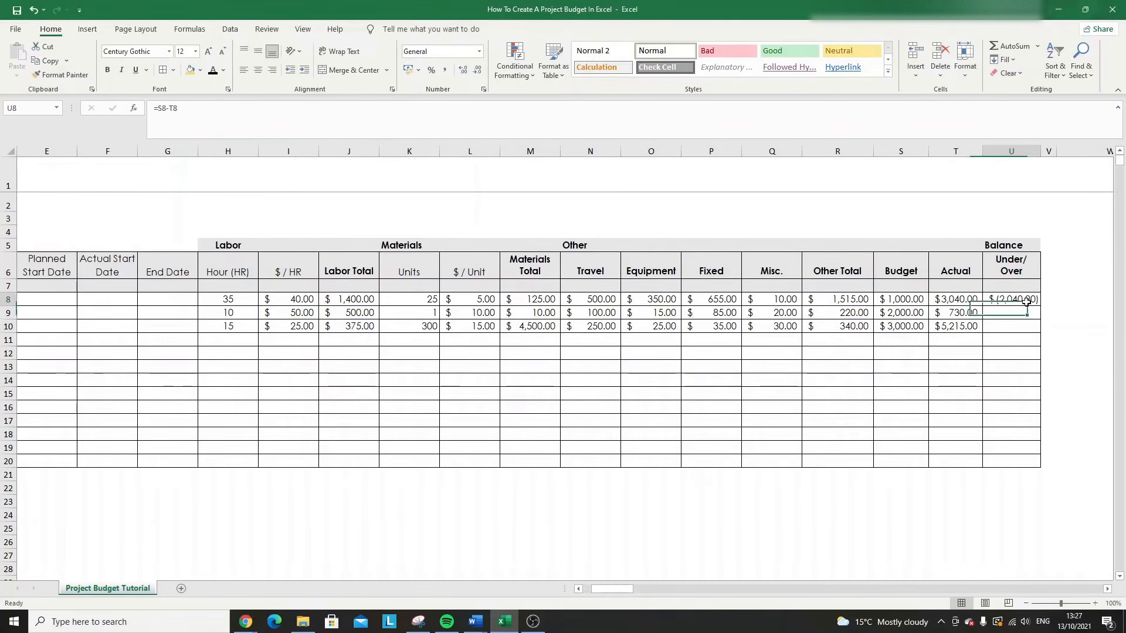
pyautogui.moveTo(1041, 307); pyautogui.dragTo(1038, 329)
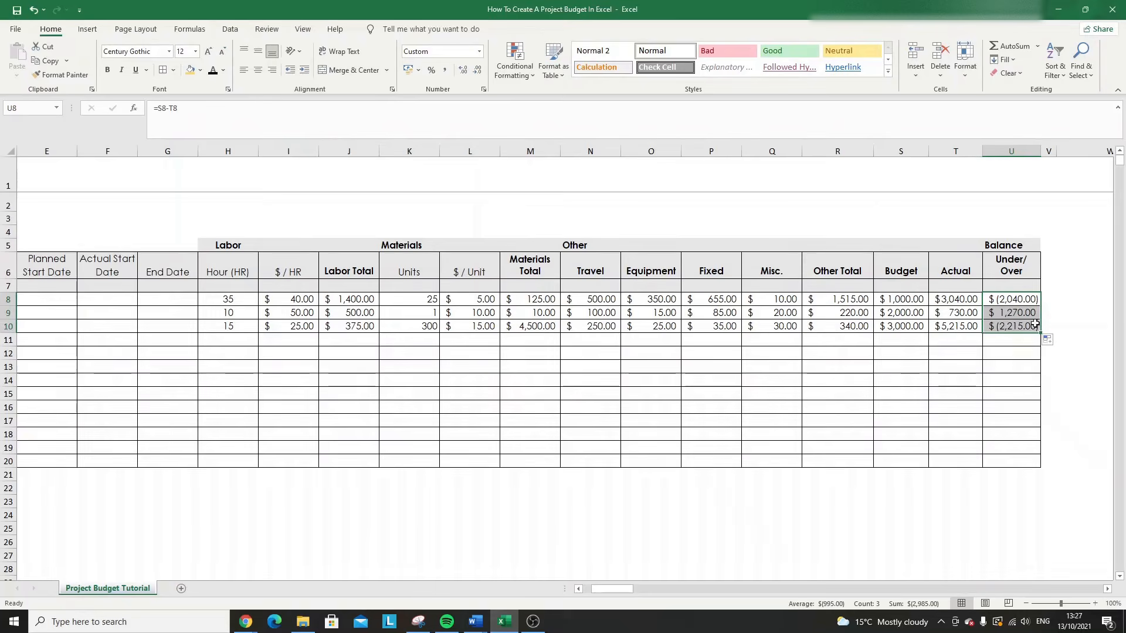
pyautogui.click(1005, 300)
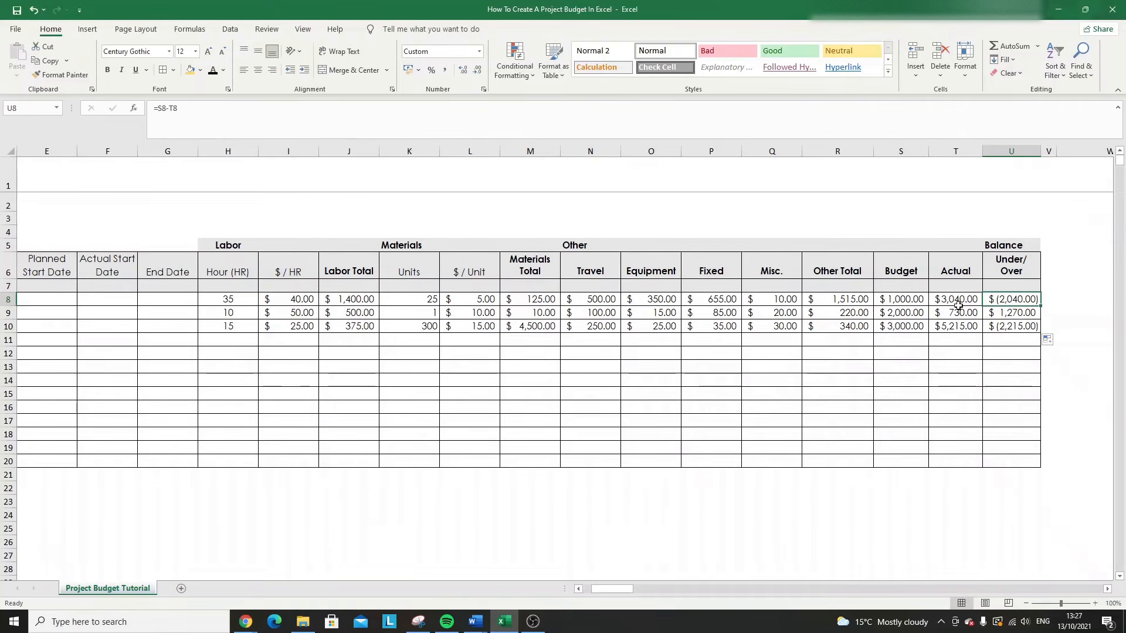
pyautogui.click(1006, 329)
pyautogui.click(1009, 315)
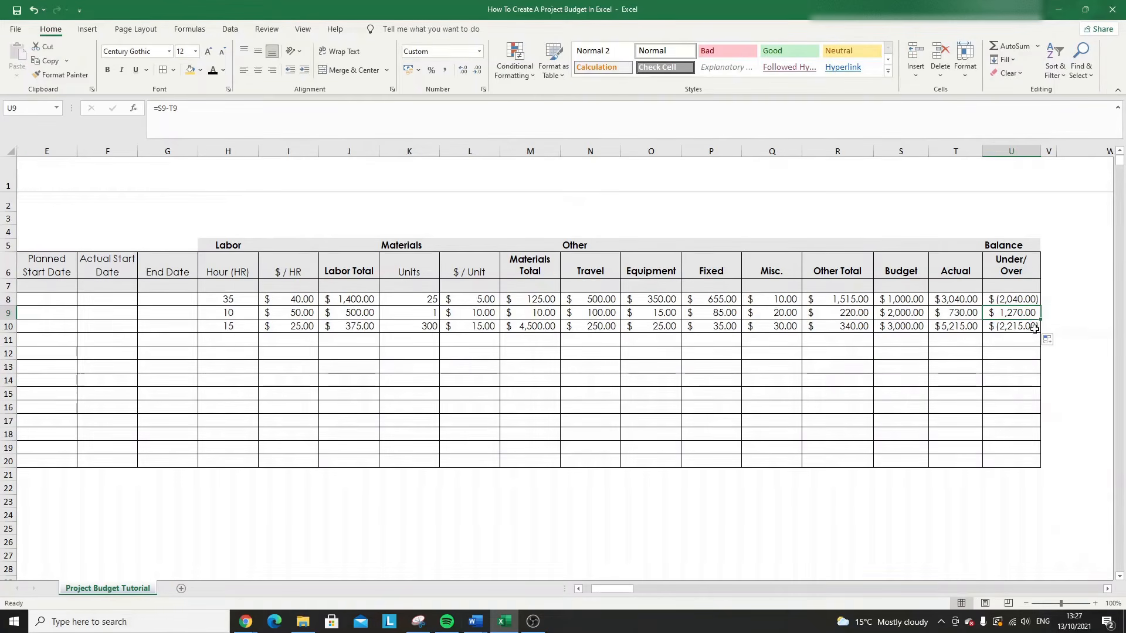
# - Total the Balance Under/Over column in U20 with a SUM of U8:U19
pyautogui.click(1018, 467)
pyautogui.write('=sum(')
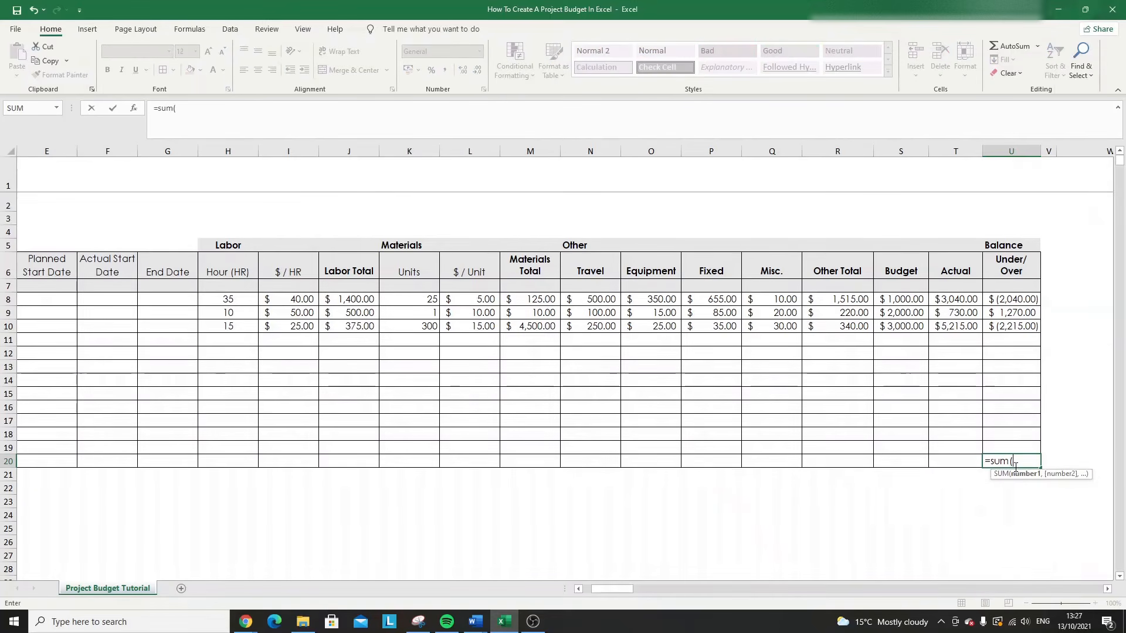
pyautogui.moveTo(1029, 300); pyautogui.dragTo(1048, 441)
pyautogui.hotkey('ctrl', 'Return')
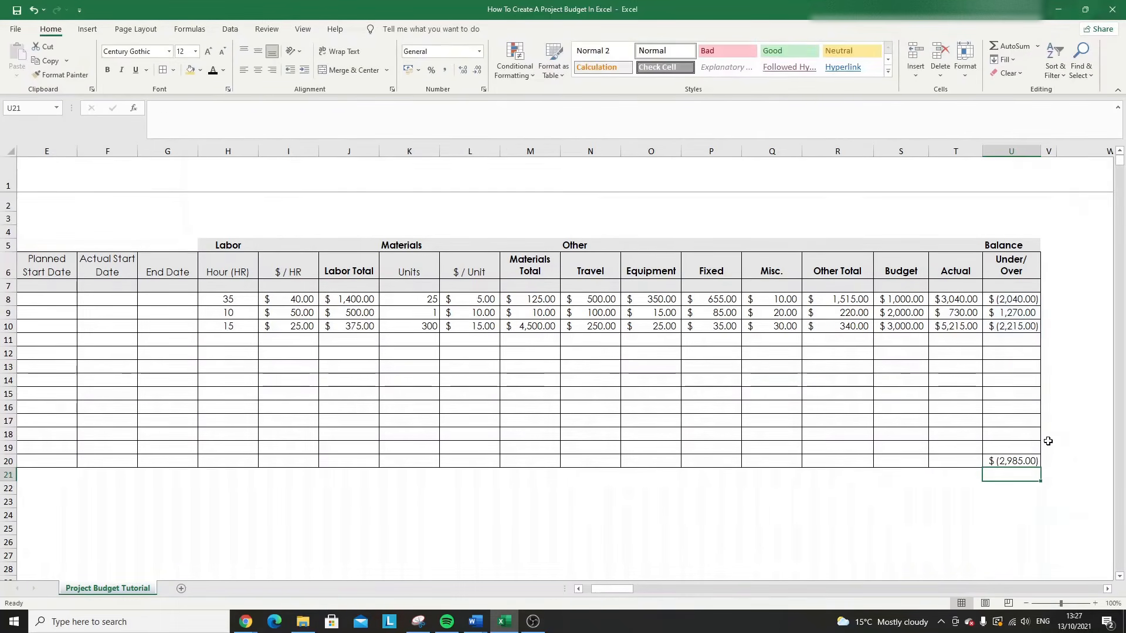
# - Shade the total row B20:U20 with the light gray theme fill color
pyautogui.moveTo(613, 589); pyautogui.dragTo(551, 585)
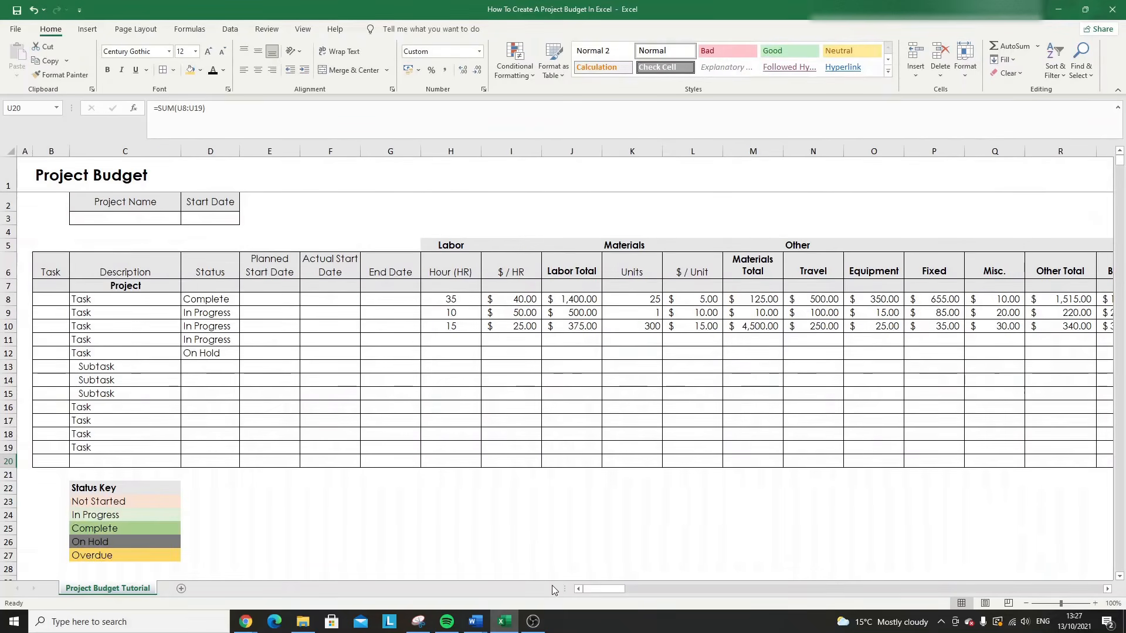
pyautogui.moveTo(50, 461); pyautogui.dragTo(1032, 460)
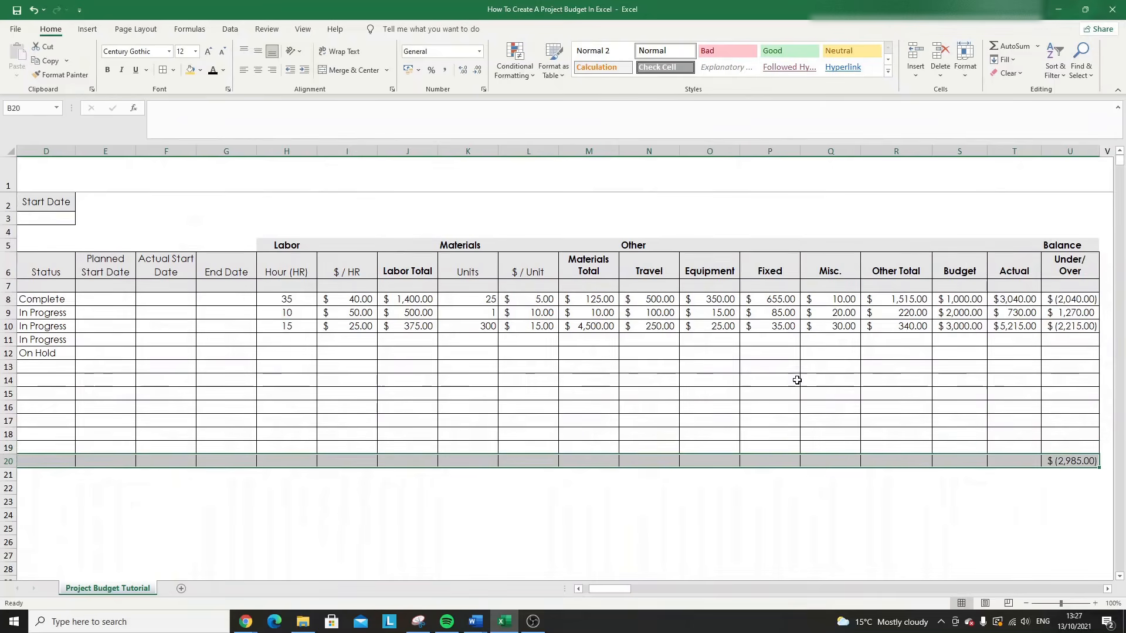
pyautogui.click(200, 70)
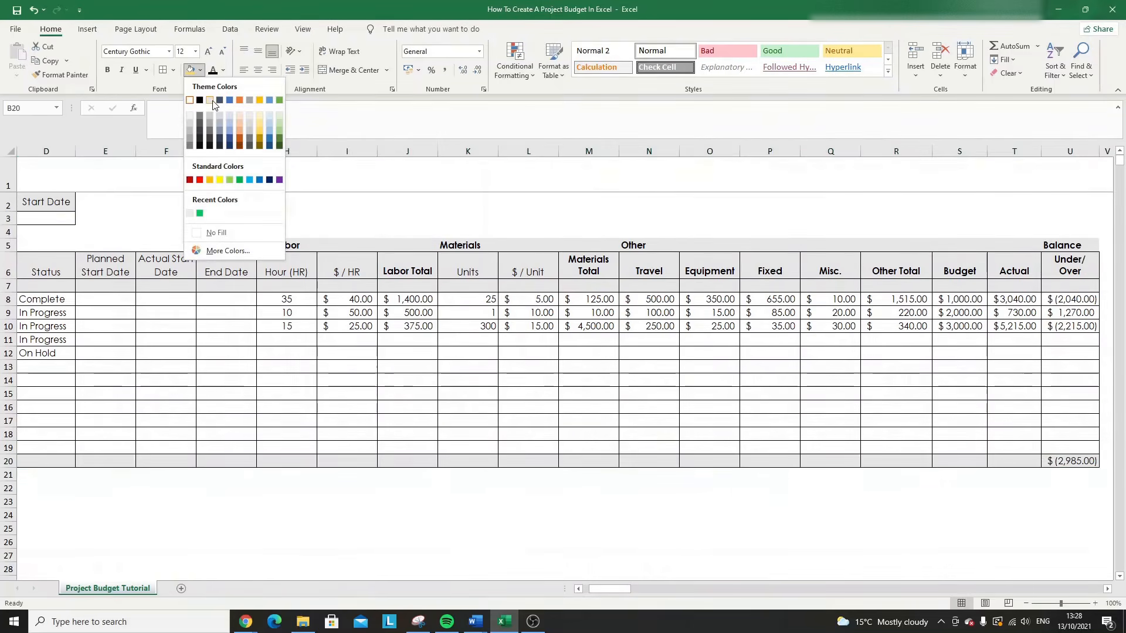
pyautogui.click(212, 101)
# - Make the Balance Under/Over total in U20 bold
pyautogui.press('Left')
pyautogui.press('Right')
pyautogui.press('Right')
pyautogui.press('Right')
pyautogui.press('Right')
pyautogui.press('Right')
pyautogui.press('Right')
pyautogui.press('Right')
pyautogui.press('Right')
pyautogui.press('Right')
pyautogui.press('Right')
pyautogui.press('Right')
pyautogui.press('Right')
pyautogui.press('Right')
pyautogui.press('Right')
pyautogui.press('Right')
pyautogui.press('Right')
pyautogui.press('Right')
pyautogui.press('Right')
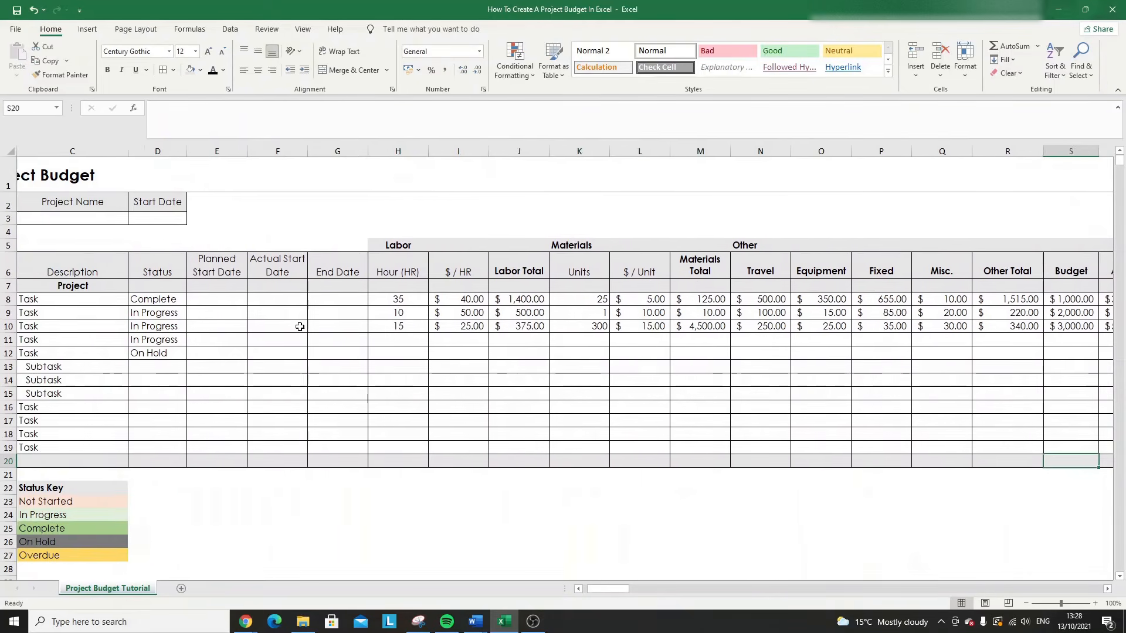
pyautogui.press('Right')
pyautogui.press('Right')
pyautogui.press('Right')
pyautogui.moveTo(1016, 316); pyautogui.dragTo(1015, 327)
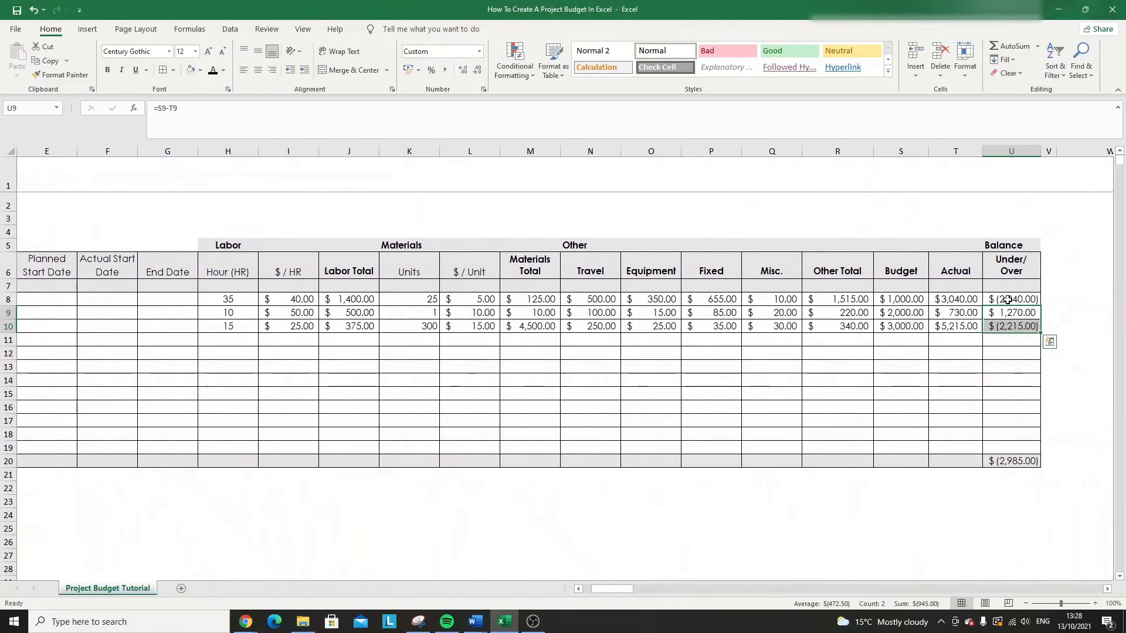
pyautogui.click(1007, 300)
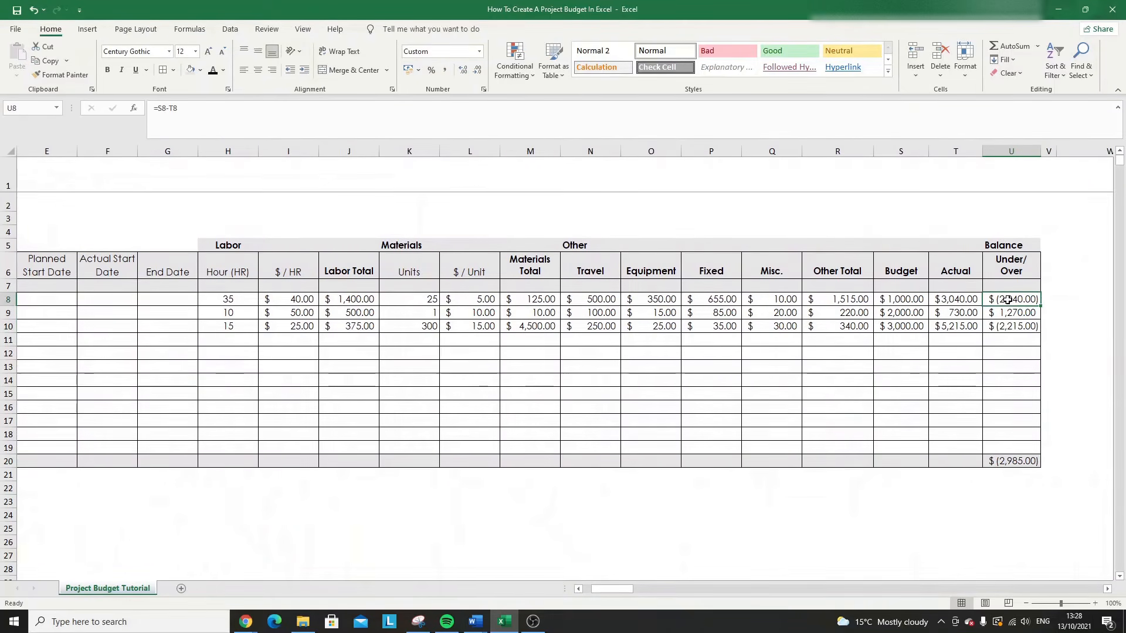
pyautogui.click(1030, 460)
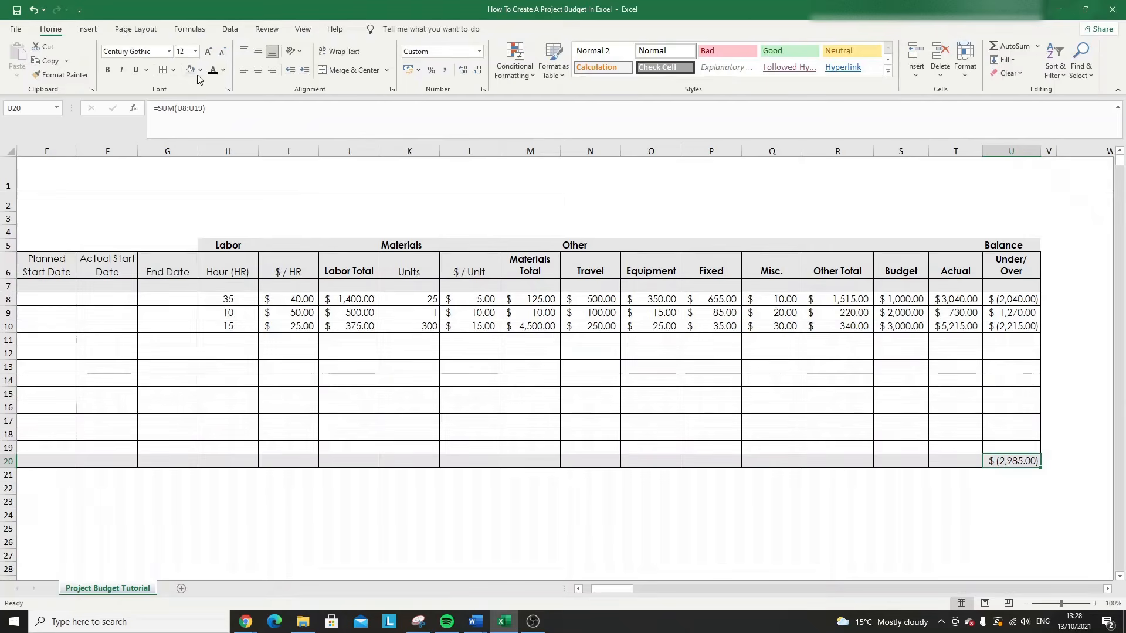
pyautogui.click(107, 70)
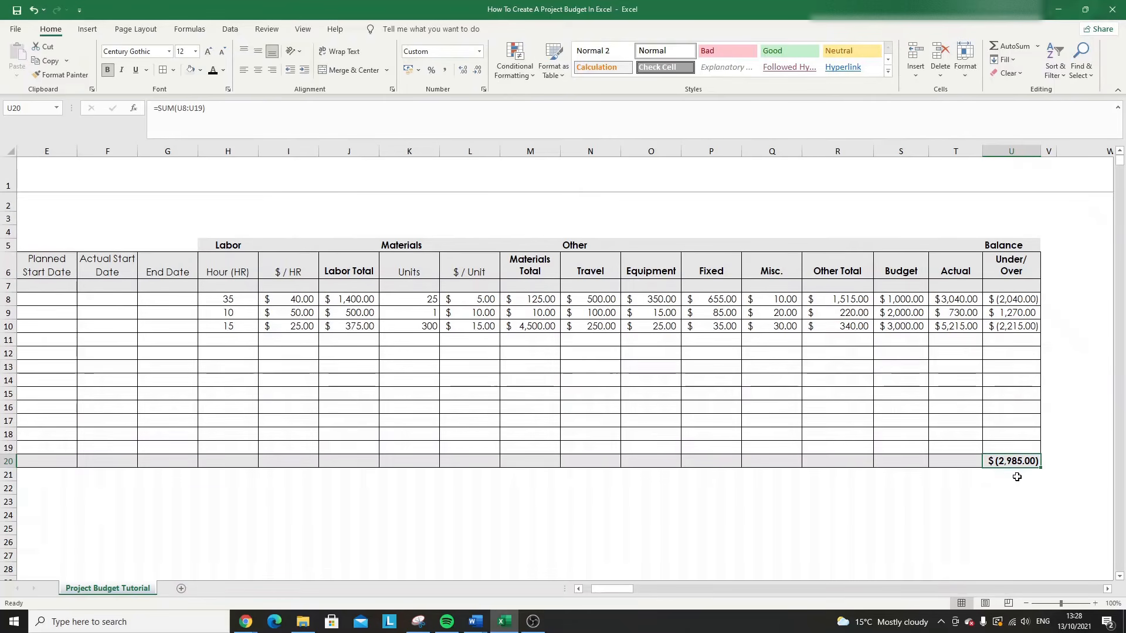
pyautogui.click(984, 488)
pyautogui.press('Left')
pyautogui.press('Left')
pyautogui.press('Left')
pyautogui.press('Left')
pyautogui.press('Left')
pyautogui.press('Left')
pyautogui.press('Left')
pyautogui.press('Left')
pyautogui.press('Left')
pyautogui.press('Left')
pyautogui.press('Left')
pyautogui.press('Left')
pyautogui.press('Left')
pyautogui.press('Left')
pyautogui.press('Left')
pyautogui.press('Left')
pyautogui.press('Left')
pyautogui.press('Left')
pyautogui.press('Left')
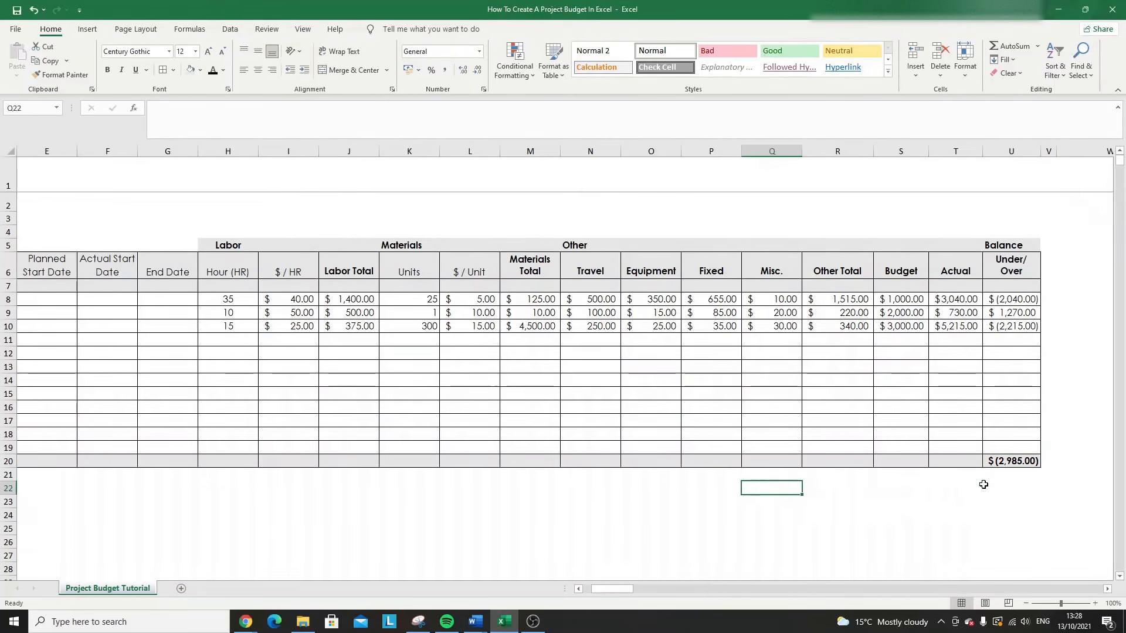
pyautogui.press('Left')
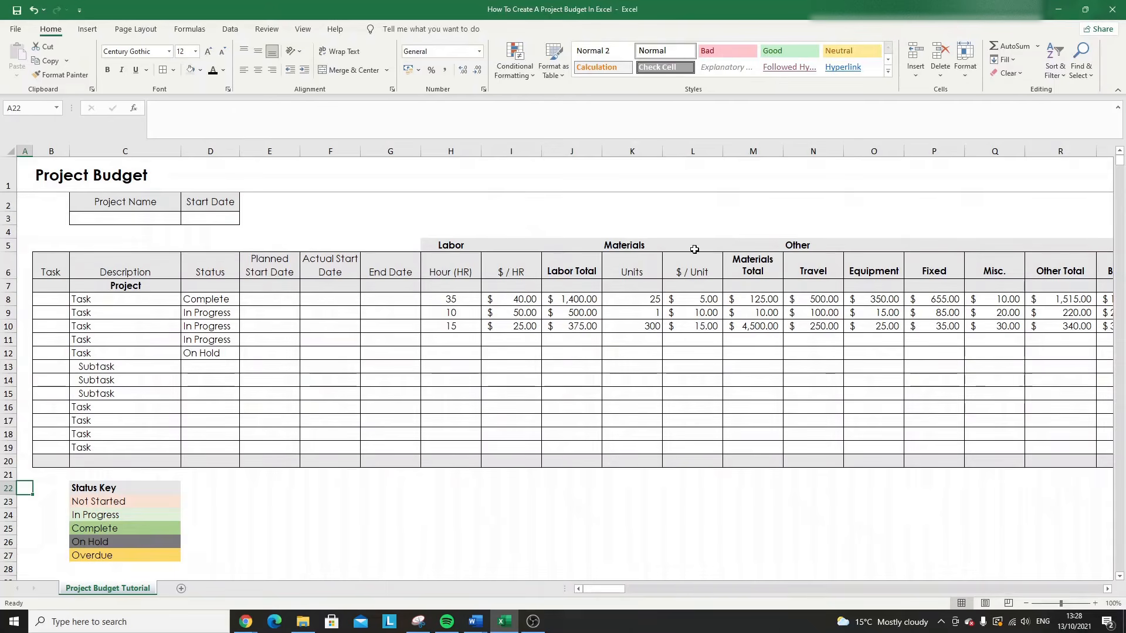
pyautogui.click(507, 472)
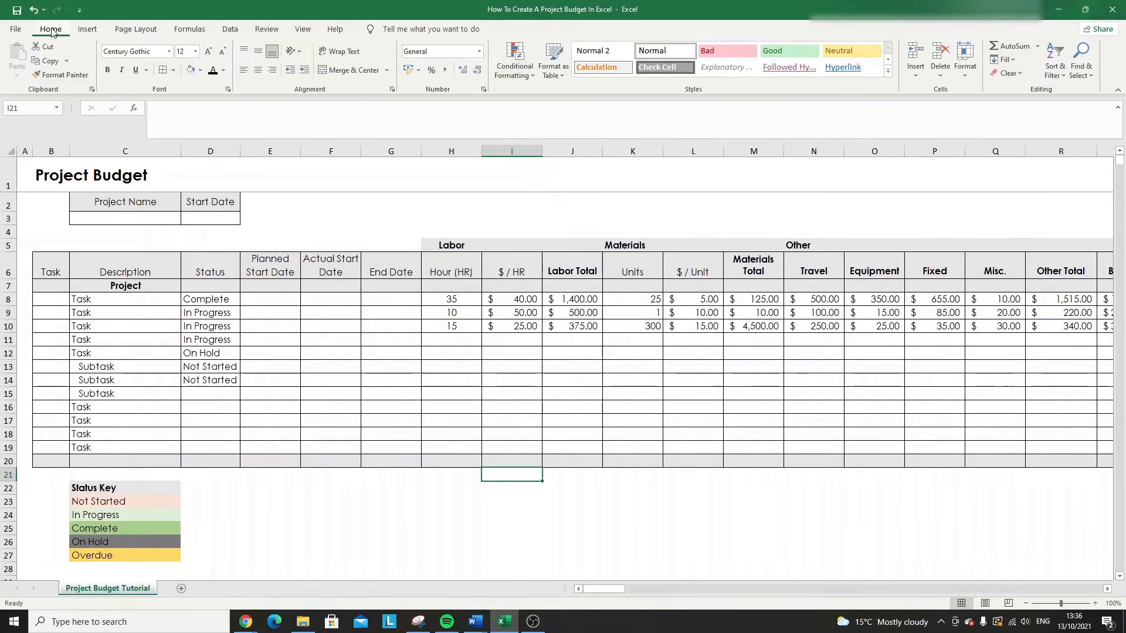
pyautogui.click(530, 76)
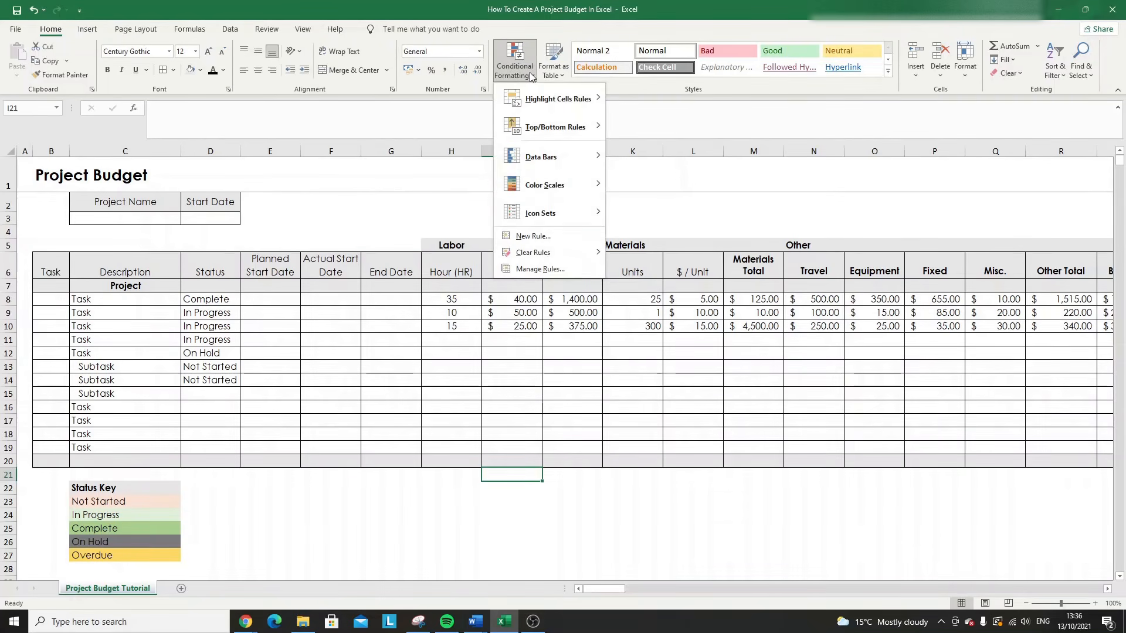
pyautogui.click(541, 269)
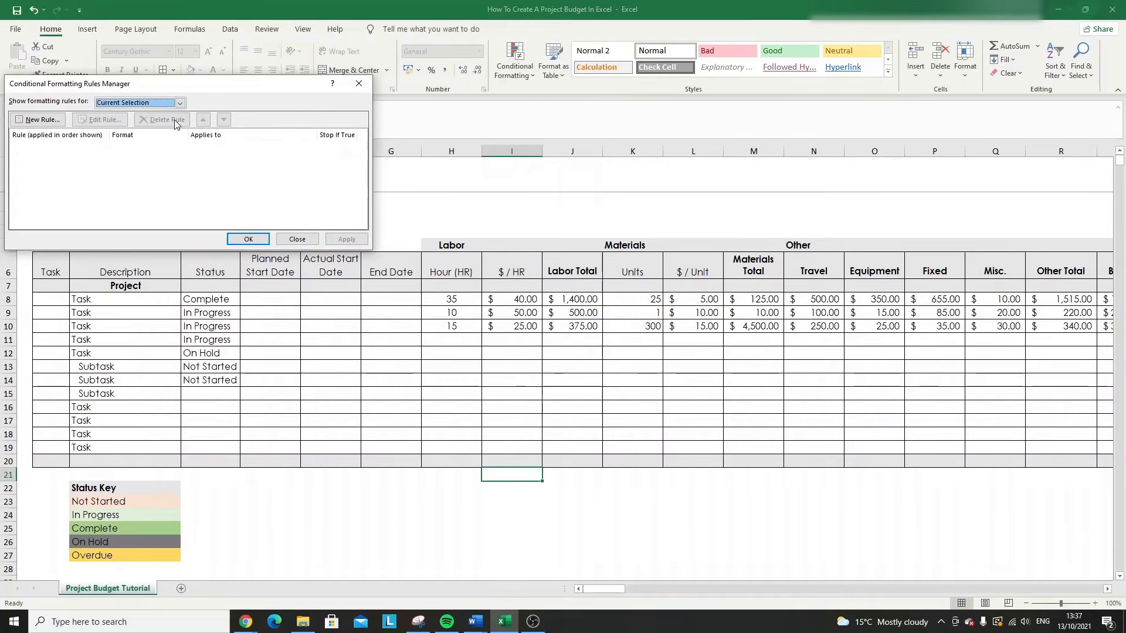
pyautogui.click(180, 103)
pyautogui.click(153, 112)
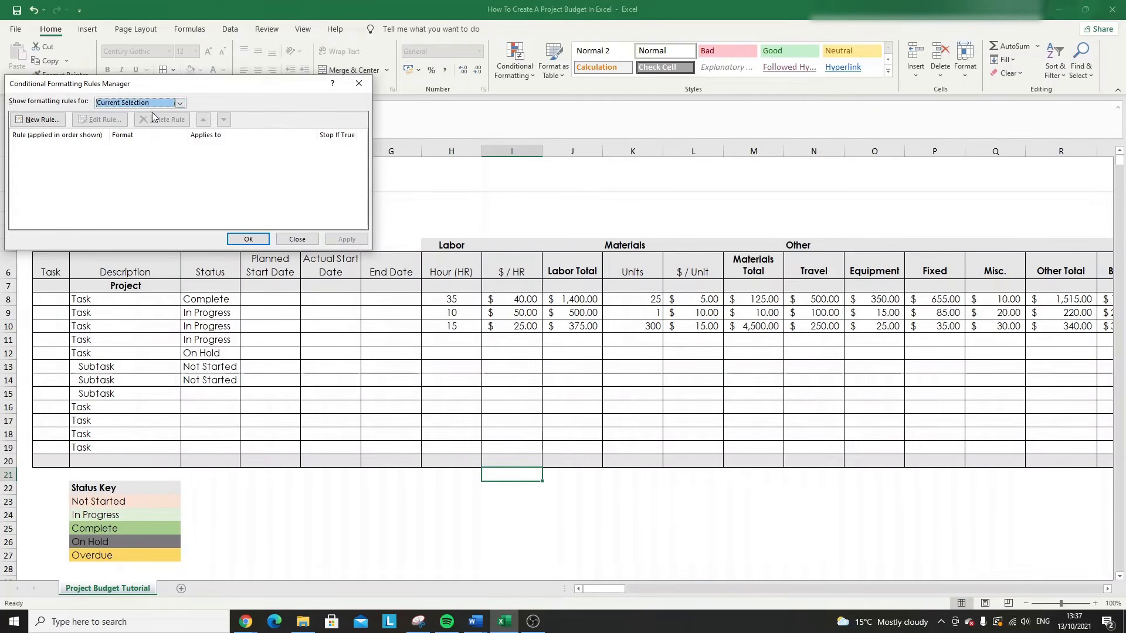
pyautogui.click(247, 240)
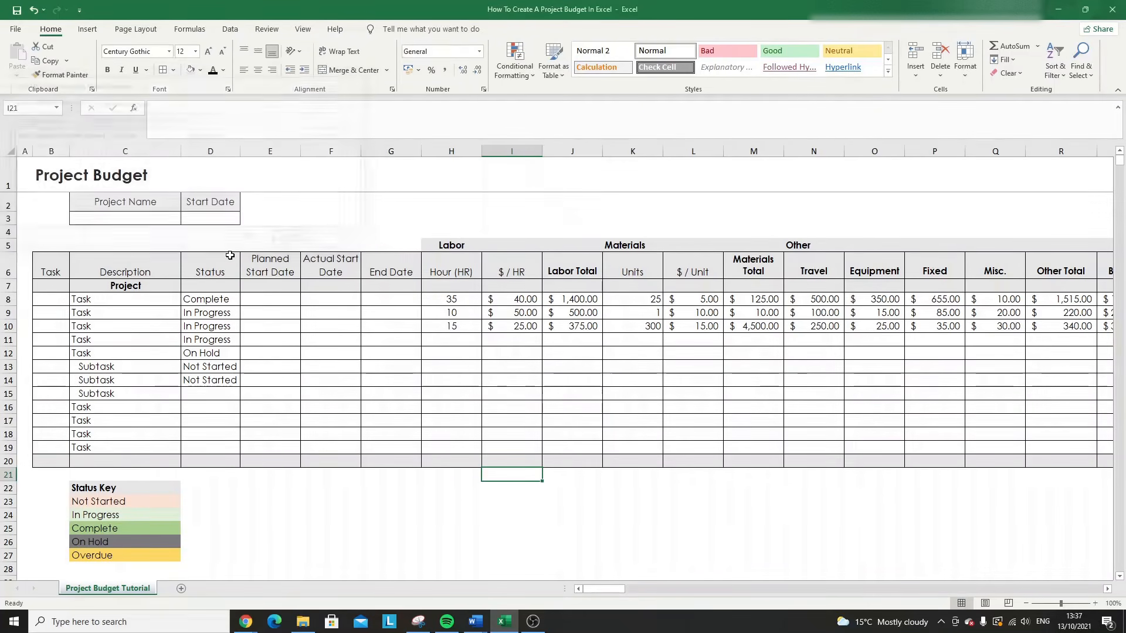
# - Select the task range C8:U20 and open the Conditional Formatting Rules Manager for it
pyautogui.moveTo(117, 299); pyautogui.dragTo(1051, 458)
pyautogui.moveTo(609, 589); pyautogui.dragTo(593, 589)
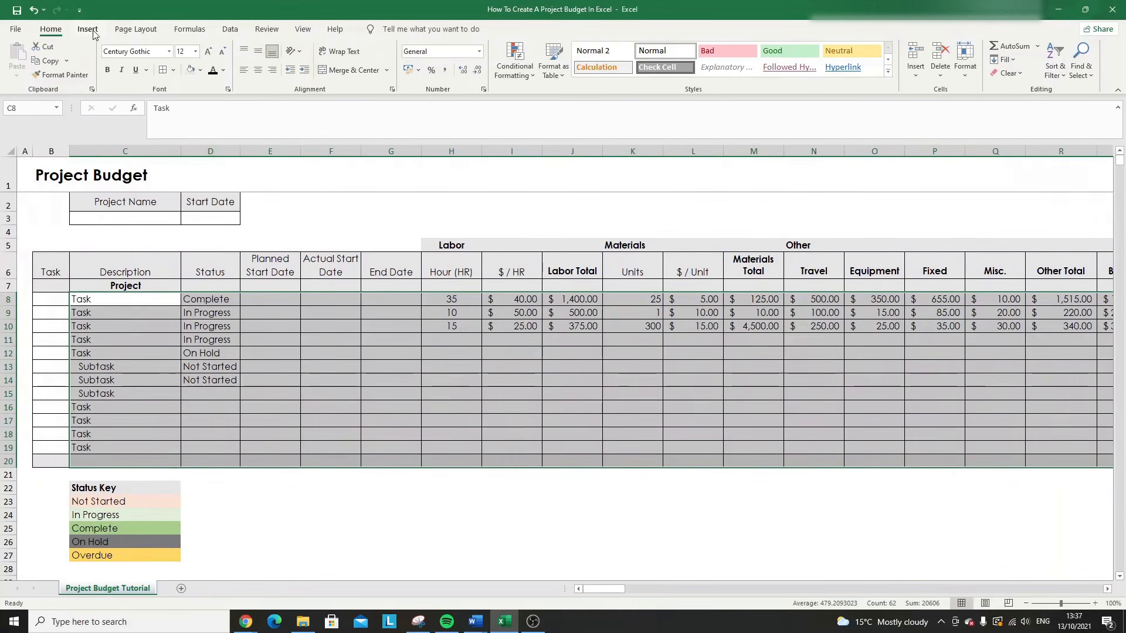
pyautogui.click(513, 76)
pyautogui.click(531, 270)
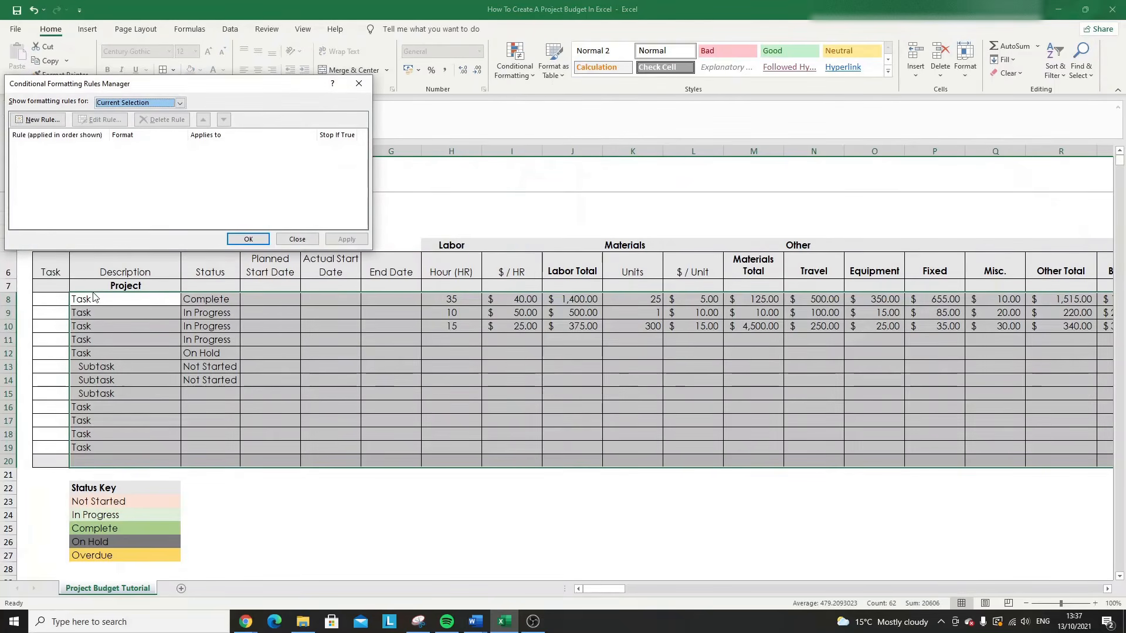
pyautogui.moveTo(166, 87); pyautogui.dragTo(487, 83)
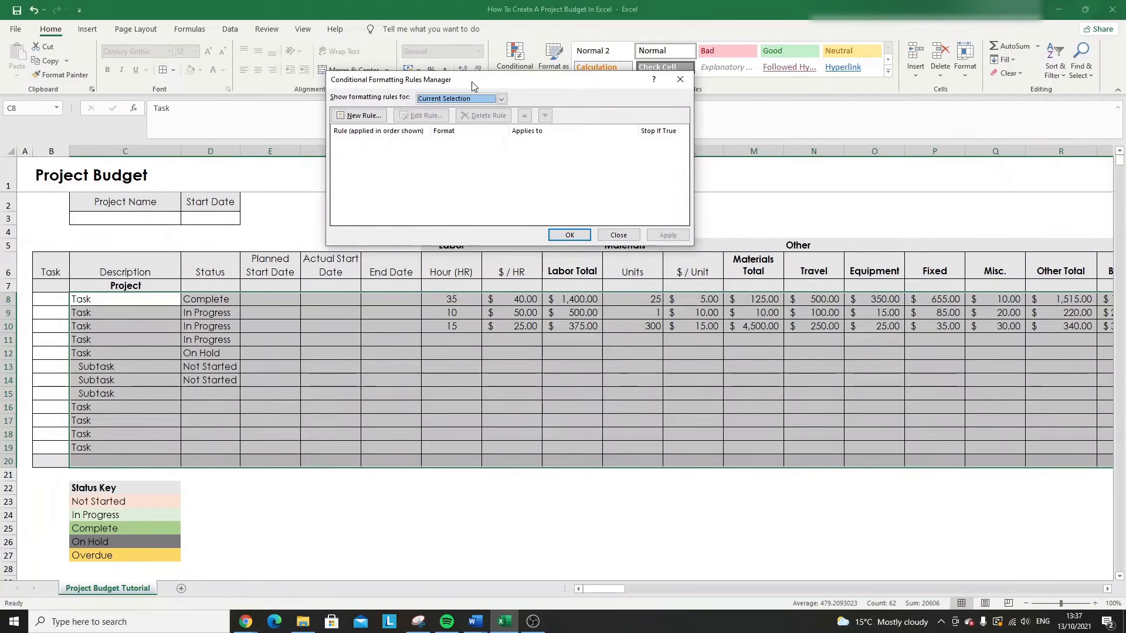
pyautogui.moveTo(474, 87); pyautogui.dragTo(306, 85)
# - Create a rule that formats only cells with specific text containing the Not Started key cell, =$C$23
pyautogui.click(193, 116)
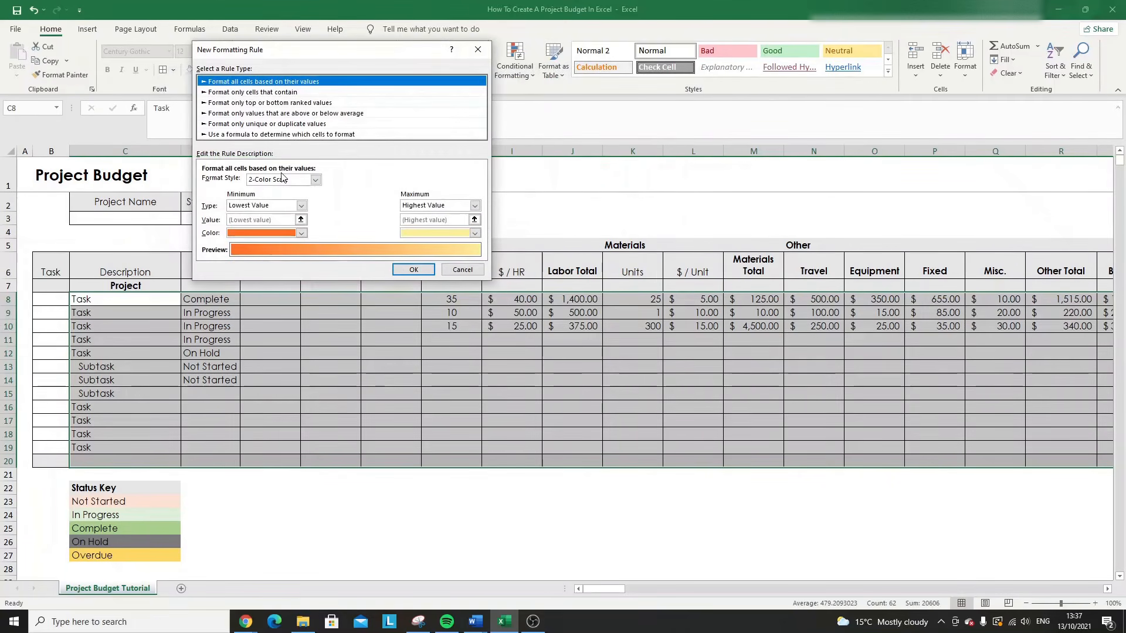
pyautogui.click(263, 93)
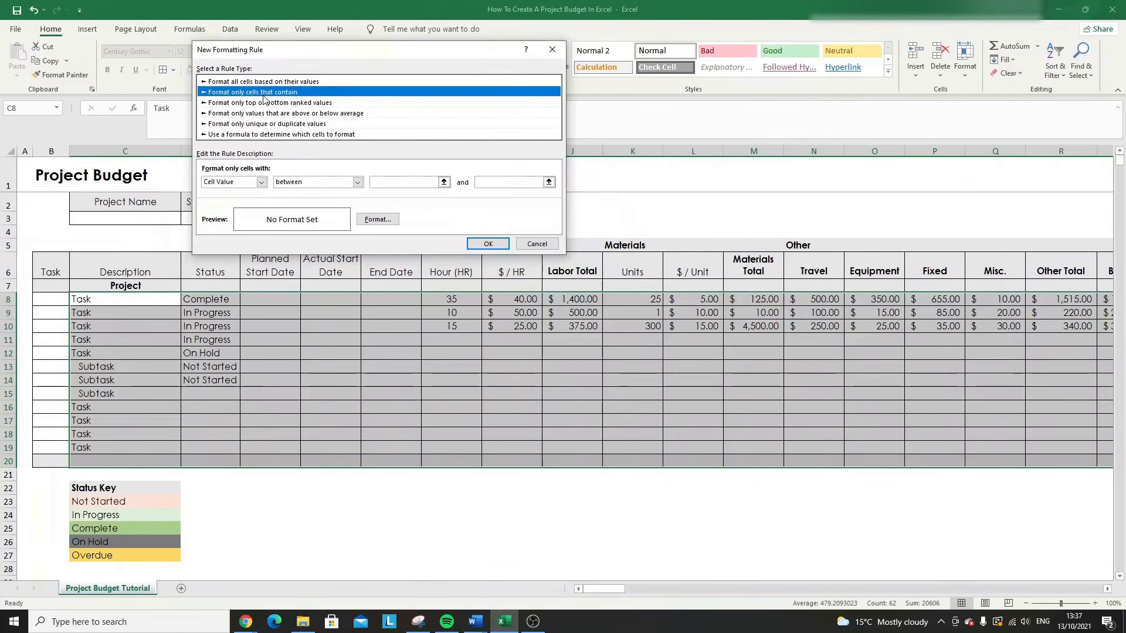
pyautogui.click(262, 183)
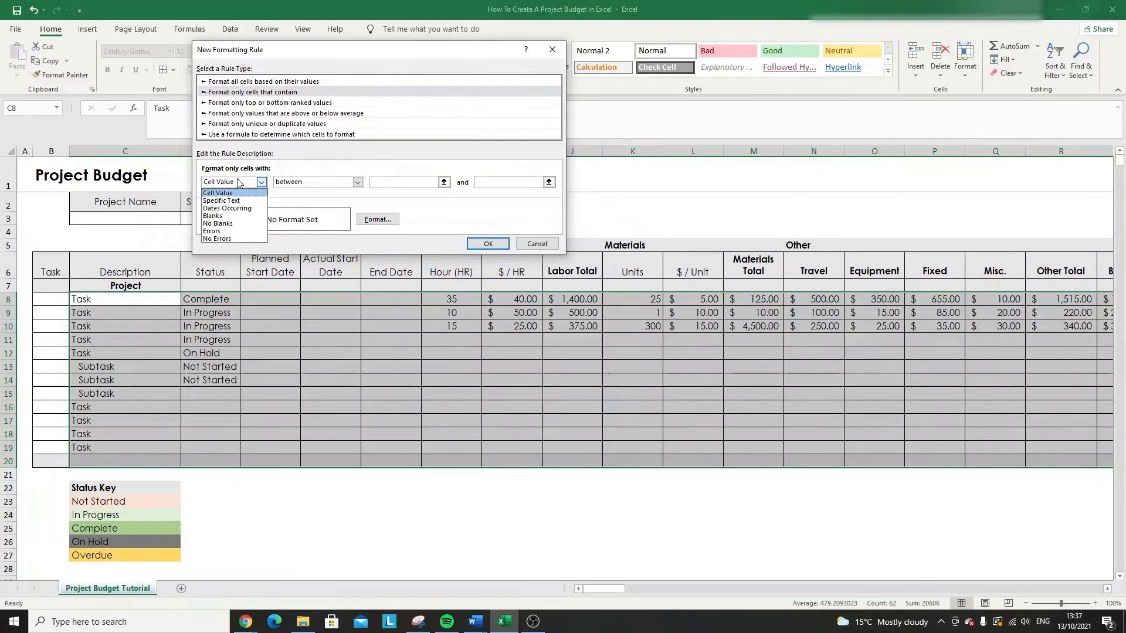
pyautogui.click(263, 183)
pyautogui.click(264, 184)
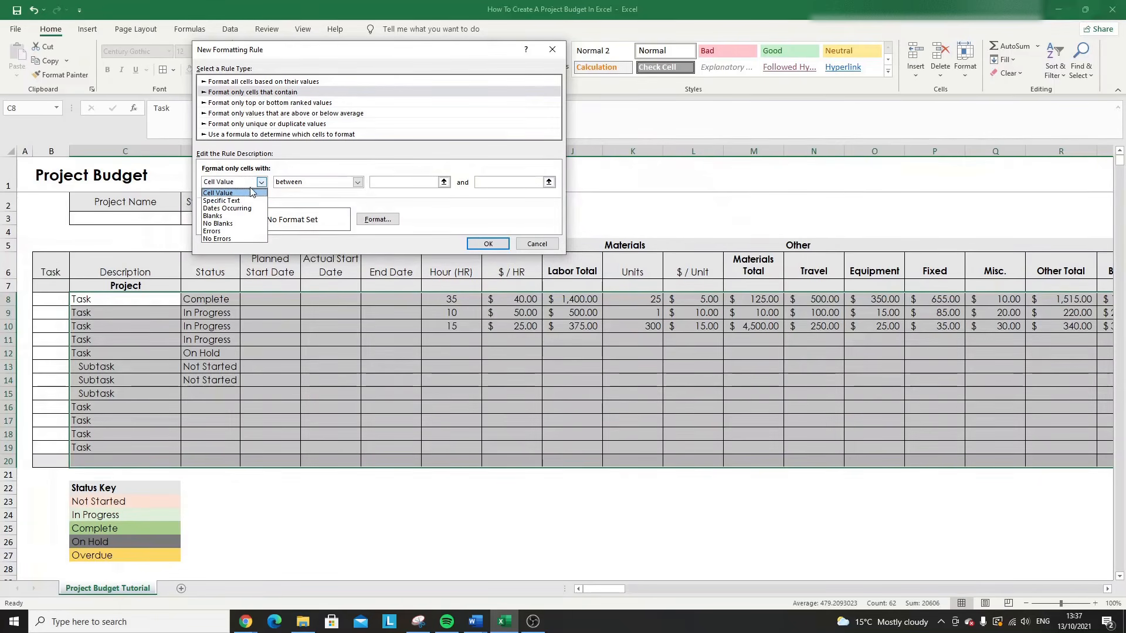
pyautogui.click(252, 201)
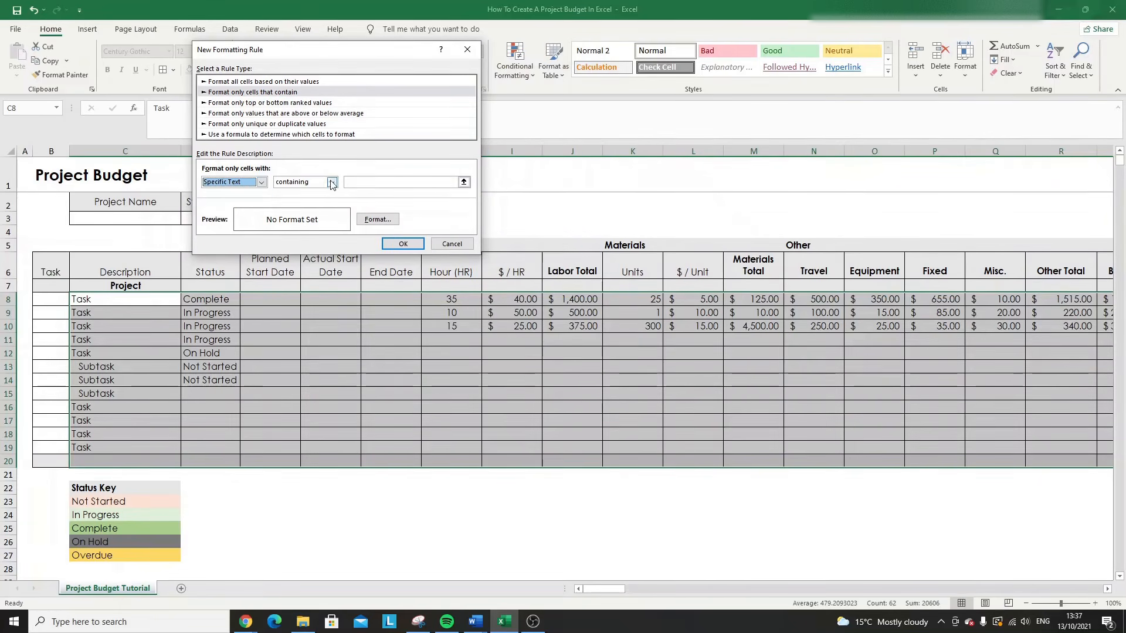
pyautogui.click(356, 181)
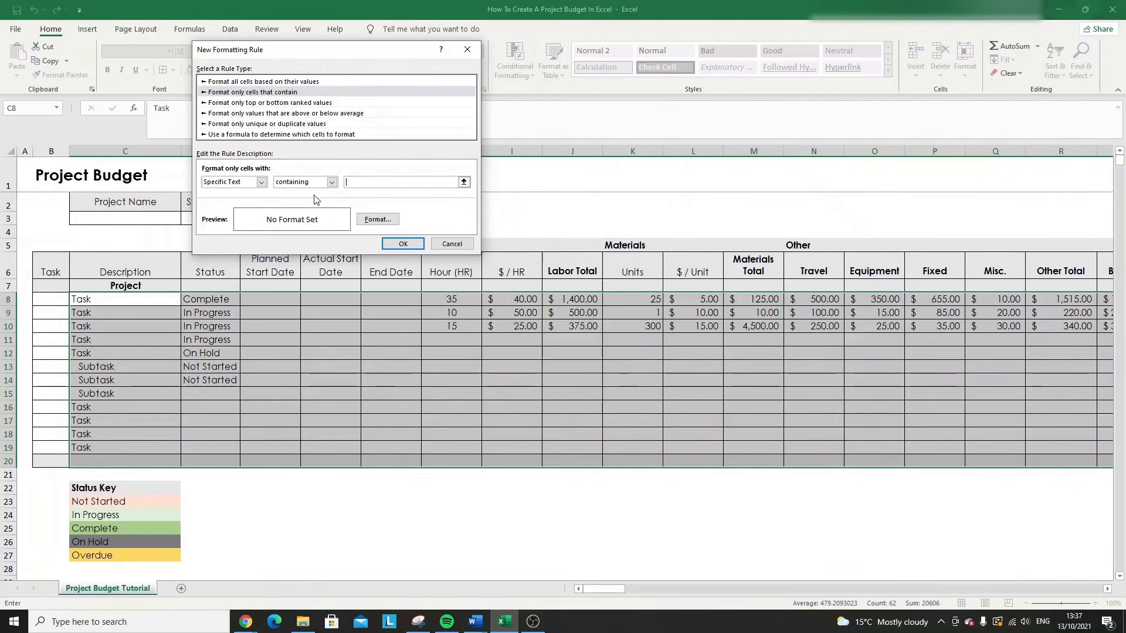
pyautogui.click(160, 502)
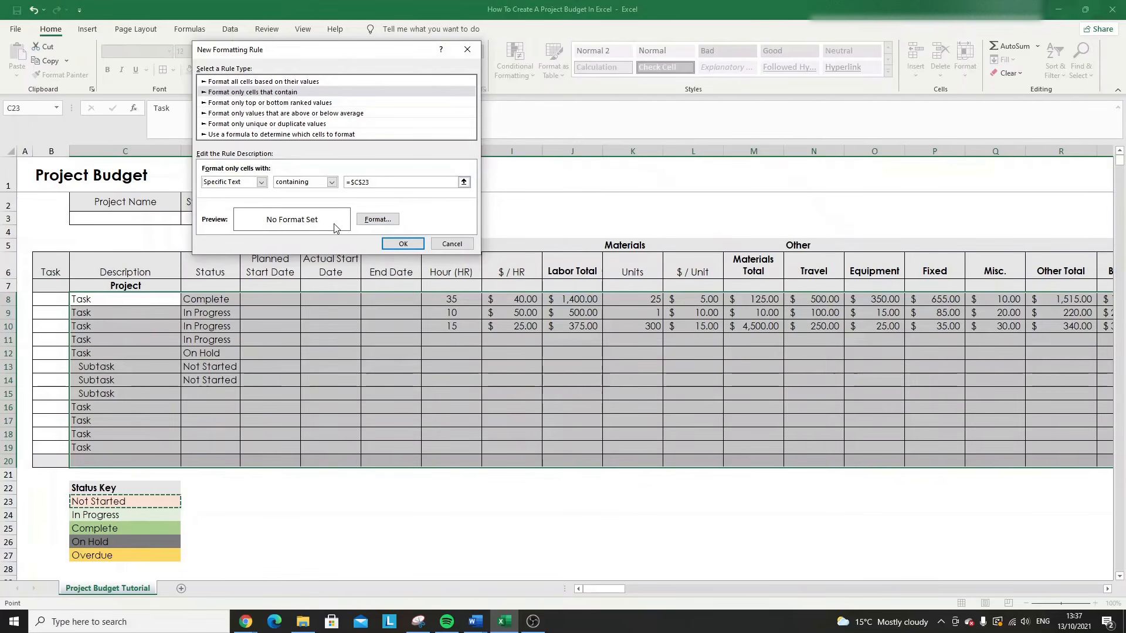
# - Give the Not Started rule the lightest orange theme fill and add it to the rule list
pyautogui.click(376, 220)
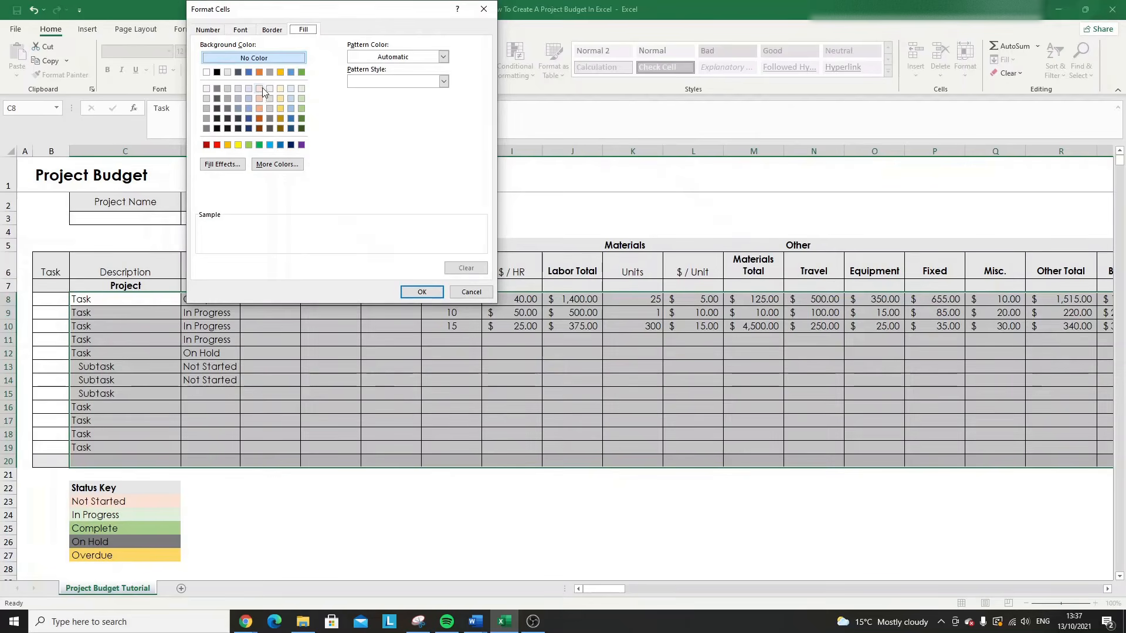
pyautogui.click(260, 88)
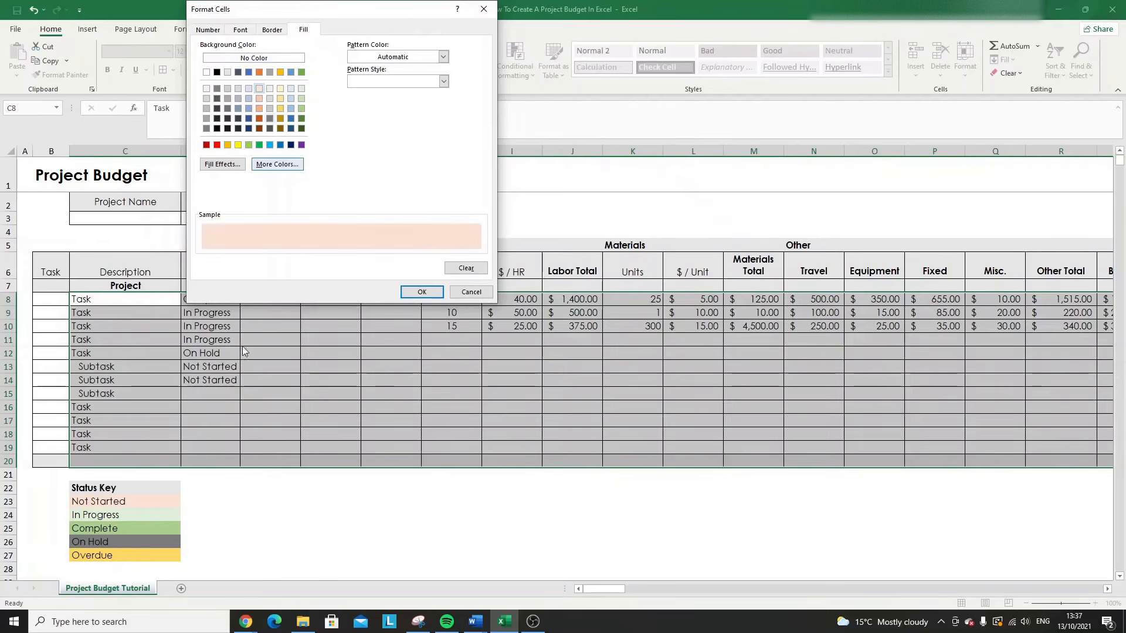
pyautogui.click(422, 292)
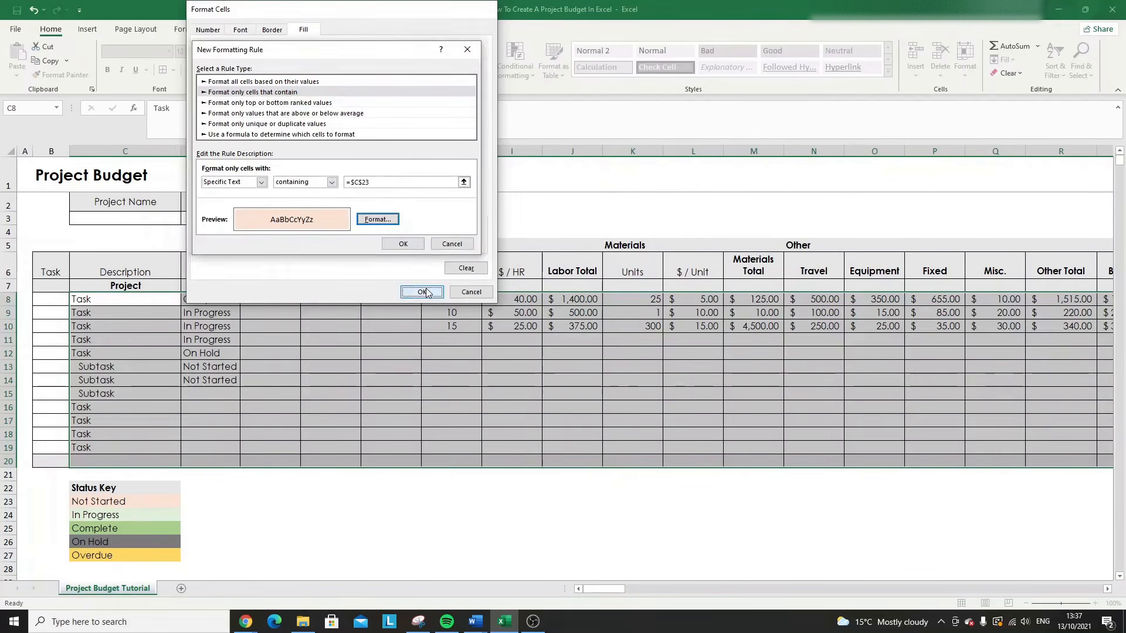
pyautogui.click(413, 244)
# - Create a second rule for cells with specific text containing the In Progress key cell, =$C$24
pyautogui.click(202, 118)
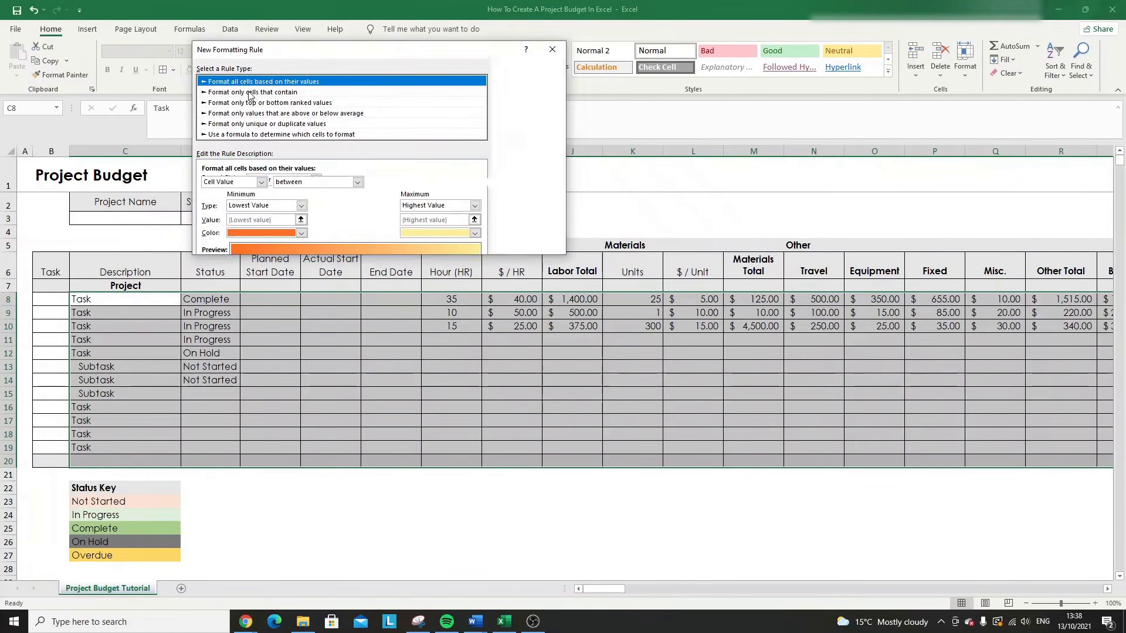
pyautogui.click(250, 93)
pyautogui.click(261, 182)
pyautogui.click(261, 181)
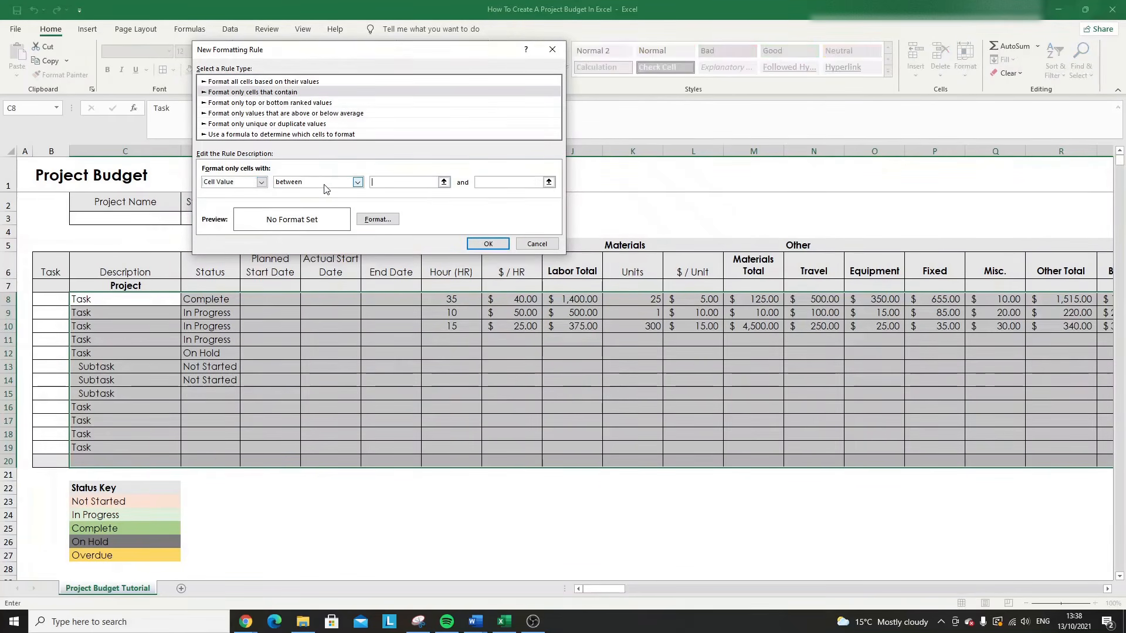
pyautogui.click(261, 182)
pyautogui.click(261, 182)
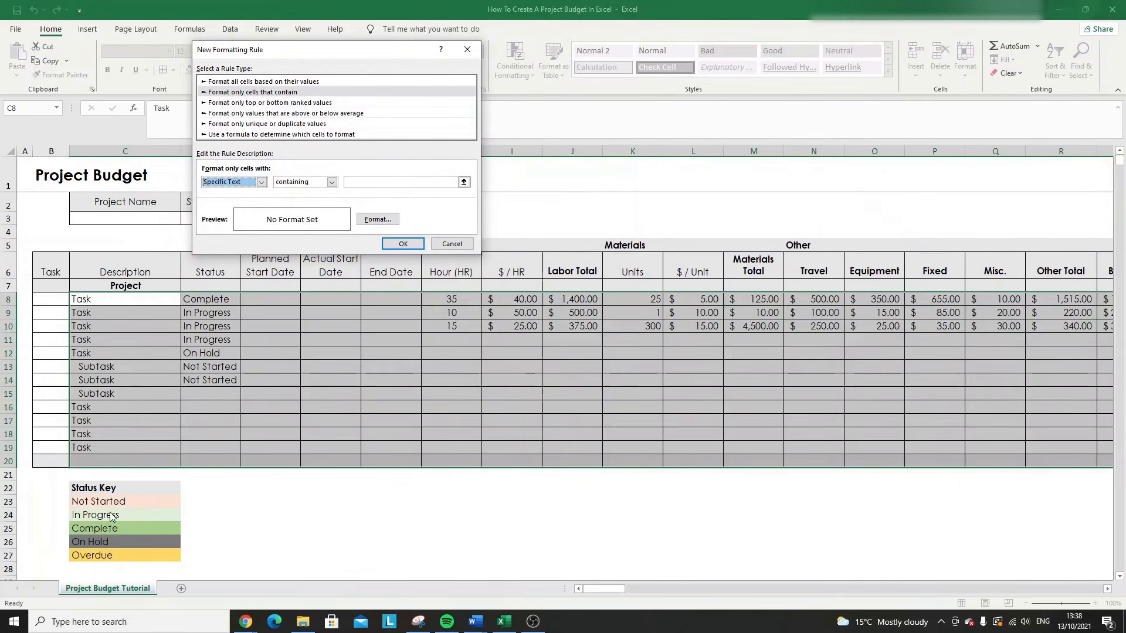
pyautogui.click(353, 181)
pyautogui.click(153, 512)
# - Give the In Progress rule the lightest green theme fill and add it to the rule list
pyautogui.click(378, 220)
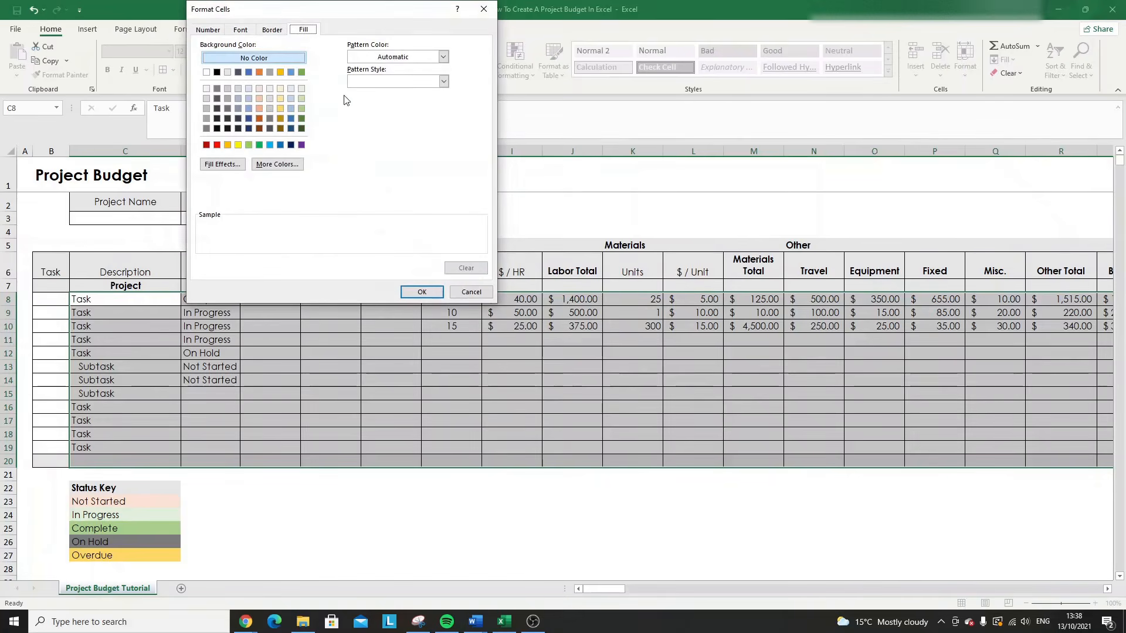
pyautogui.click(302, 98)
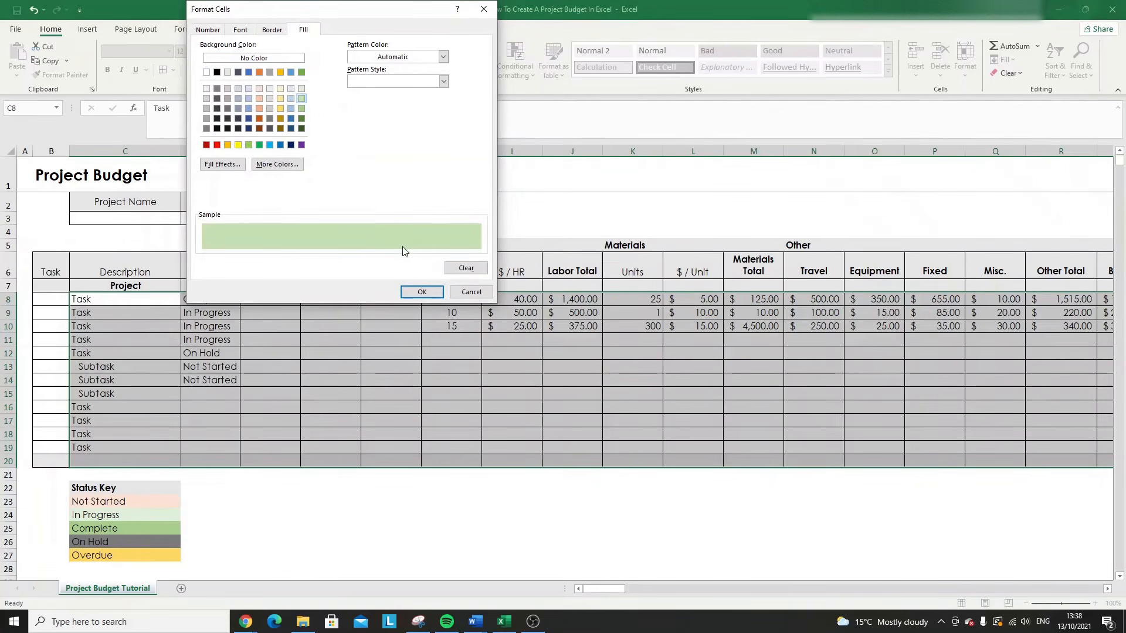
pyautogui.click(250, 145)
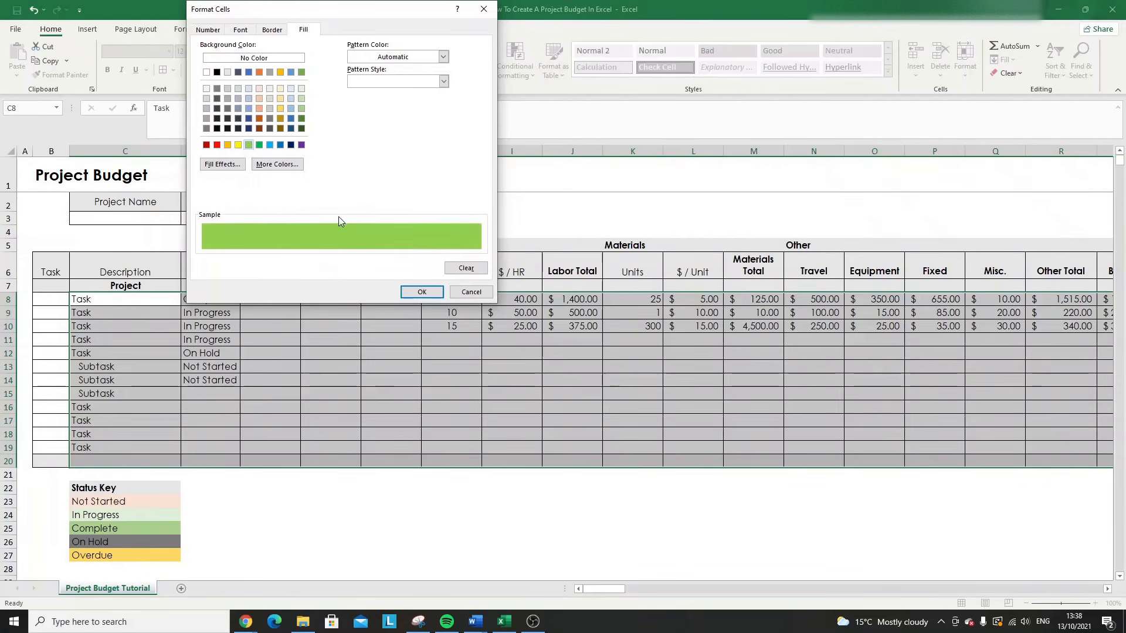
pyautogui.click(301, 89)
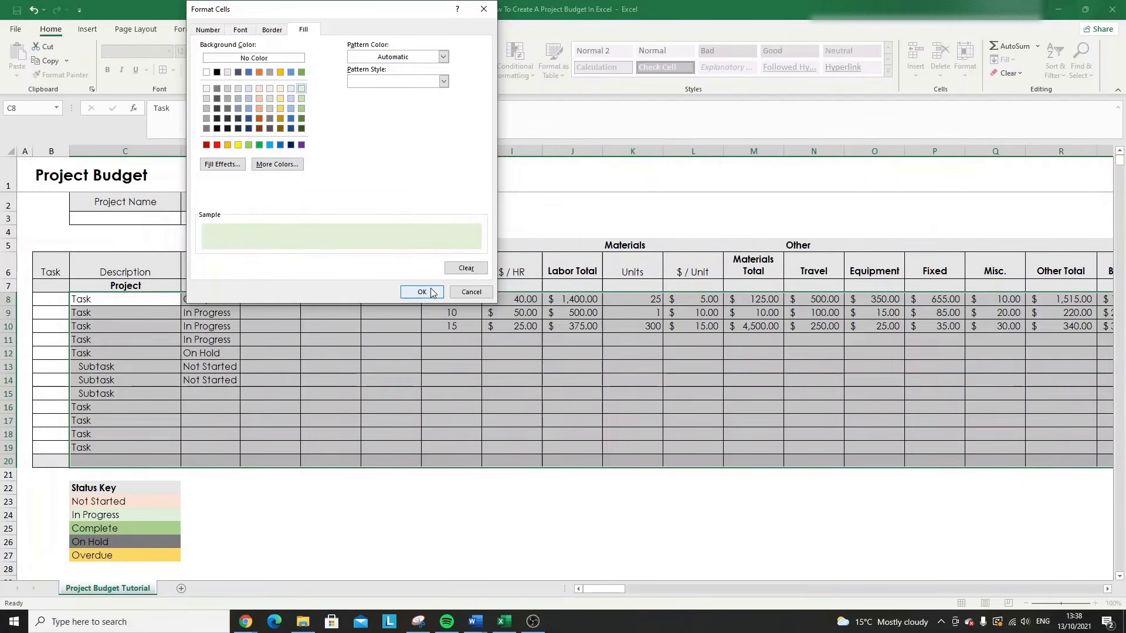
pyautogui.click(421, 292)
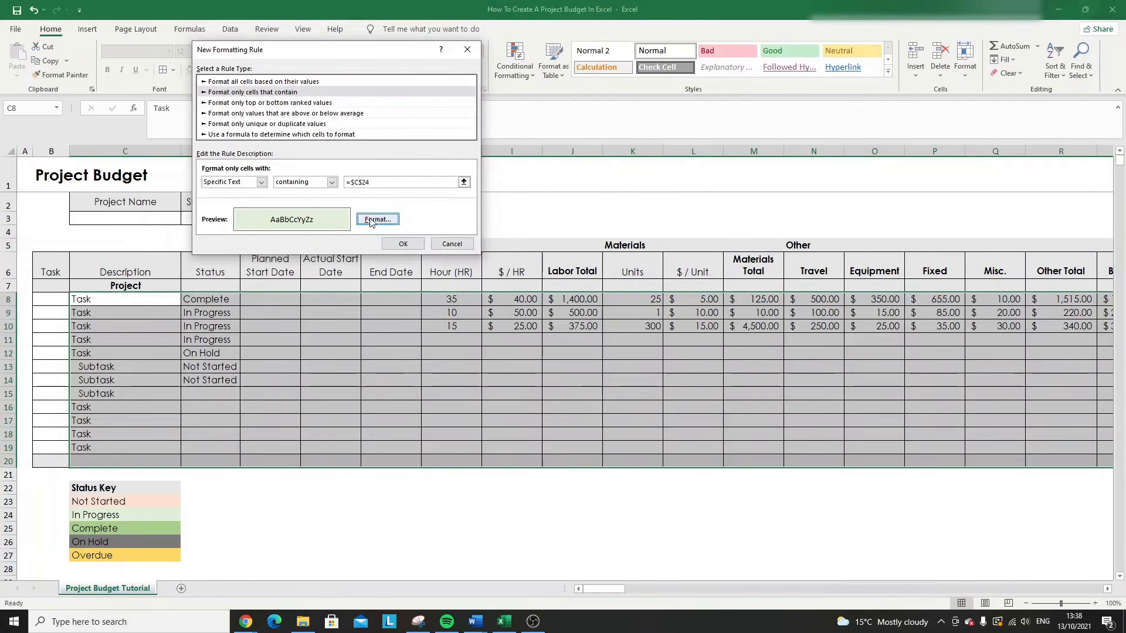
pyautogui.click(406, 243)
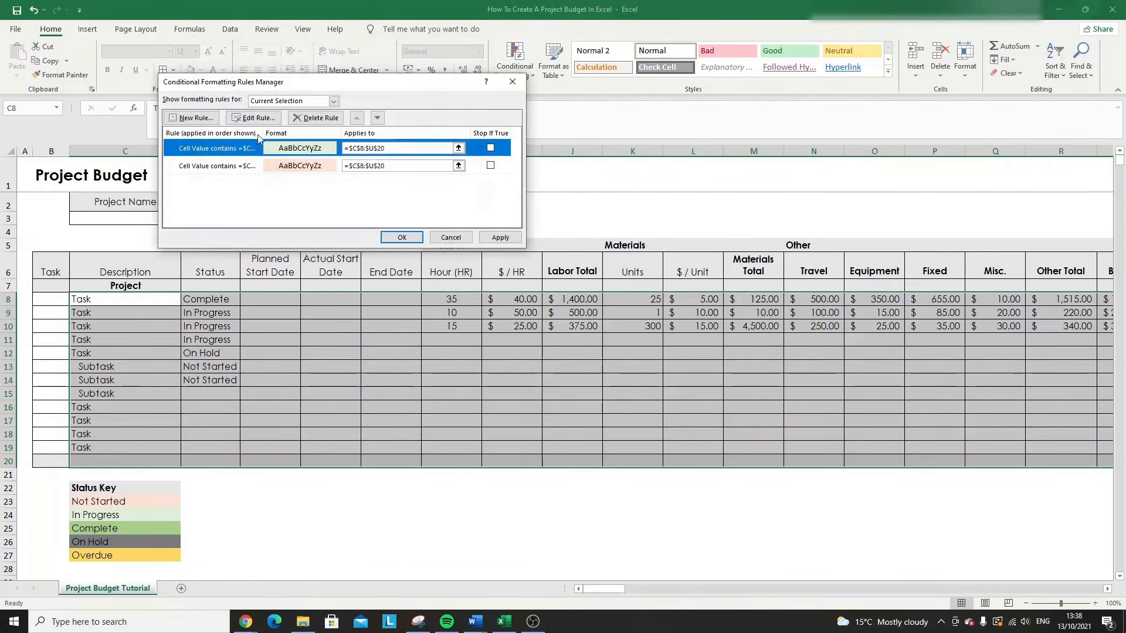
# - Start a third rule that formats only cells with specific text containing a given value
pyautogui.click(195, 119)
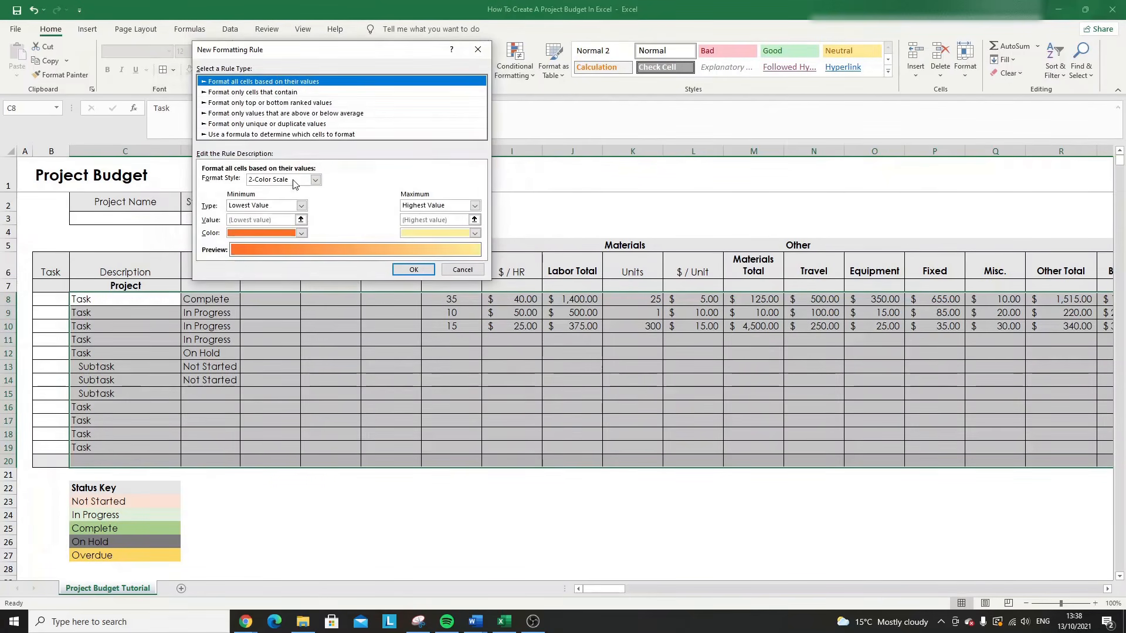
pyautogui.click(258, 93)
pyautogui.click(263, 183)
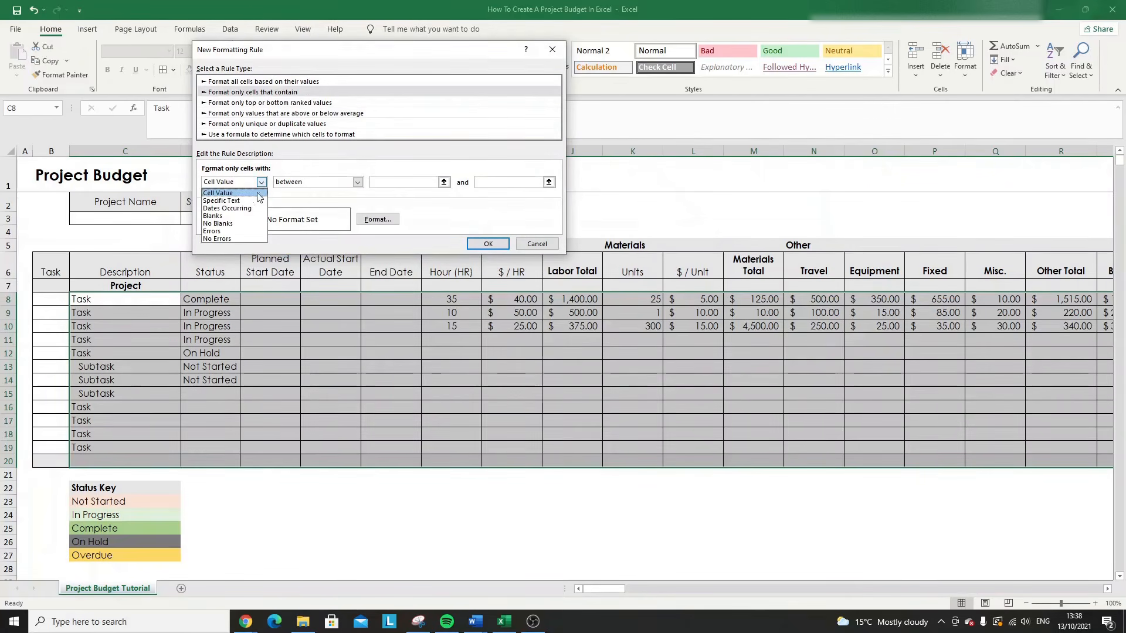
pyautogui.click(256, 201)
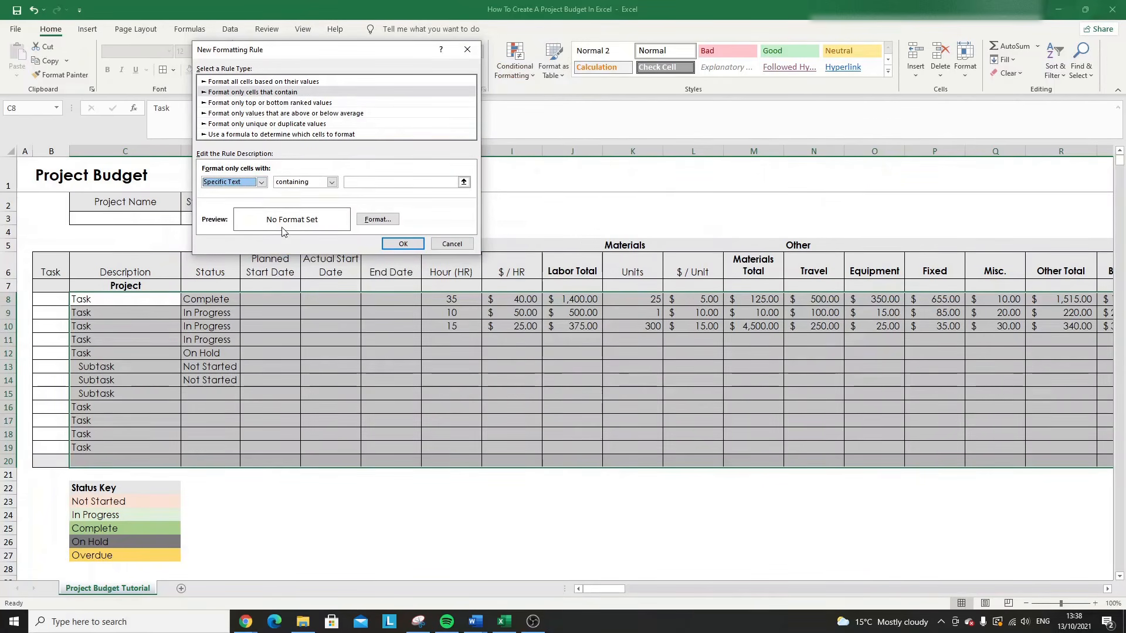
pyautogui.click(361, 181)
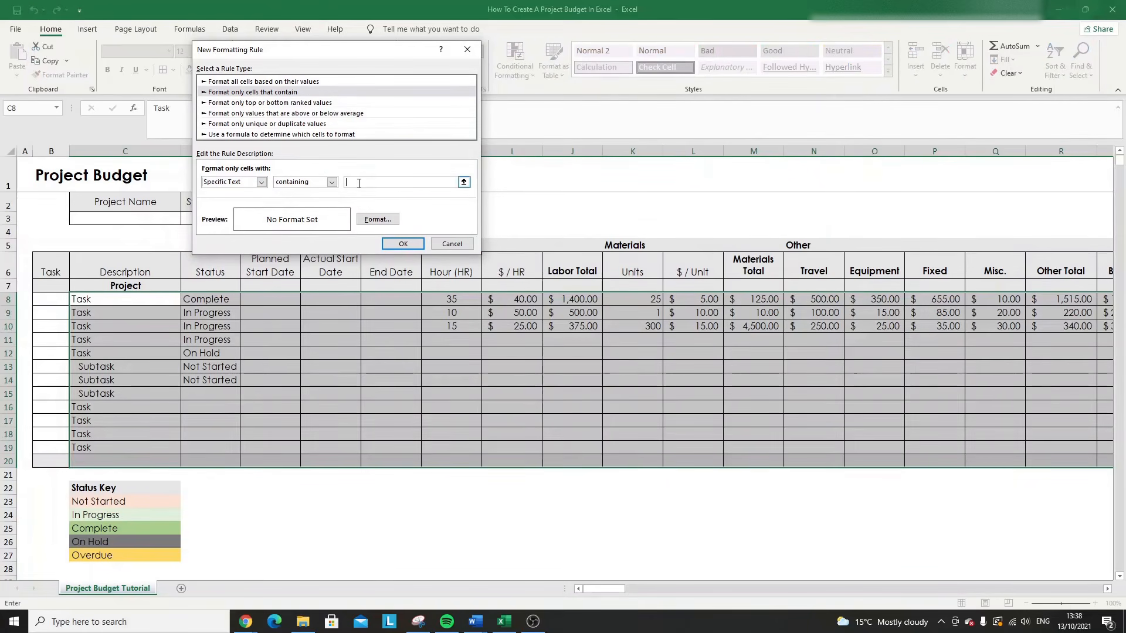
pyautogui.moveTo(136, 503); pyautogui.dragTo(133, 554)
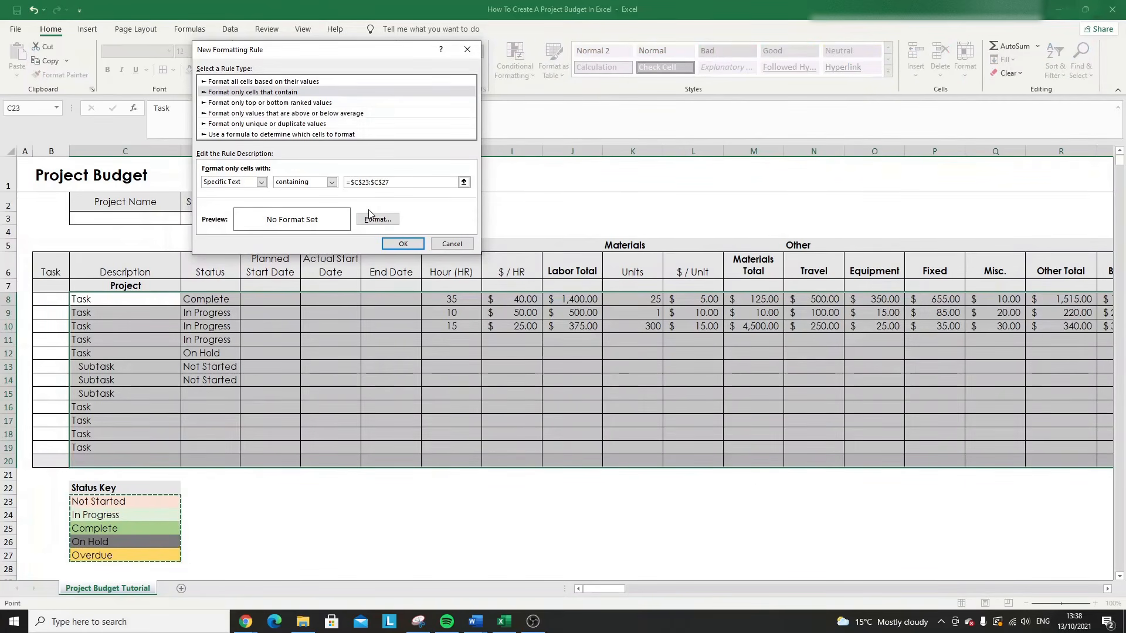
pyautogui.moveTo(390, 183); pyautogui.dragTo(352, 182)
pyautogui.press('BackSpace')
pyautogui.press('BackSpace')
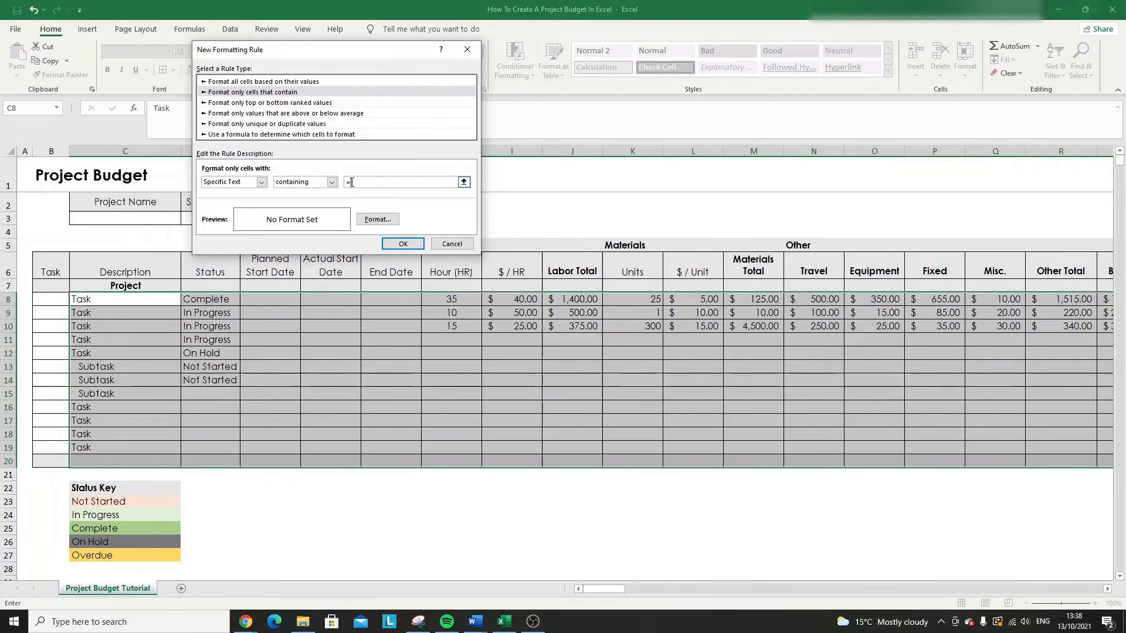
# - Make the third rule match the Complete key cell, =$C$25, give it the solid green theme fill and add it to the rule list
pyautogui.click(125, 528)
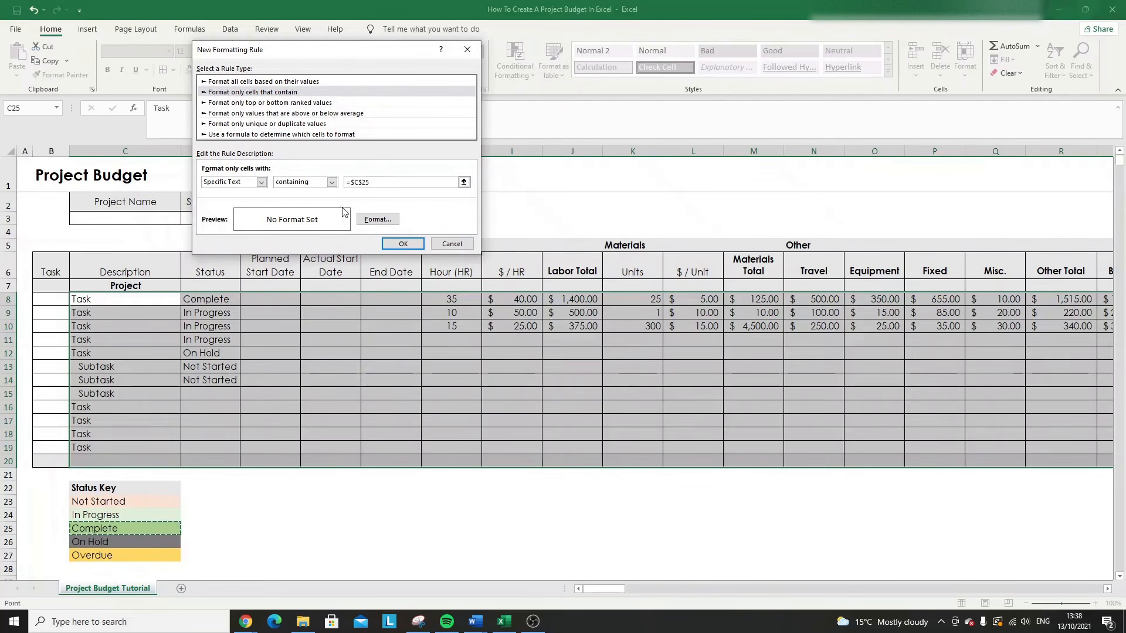
pyautogui.click(367, 219)
pyautogui.click(249, 144)
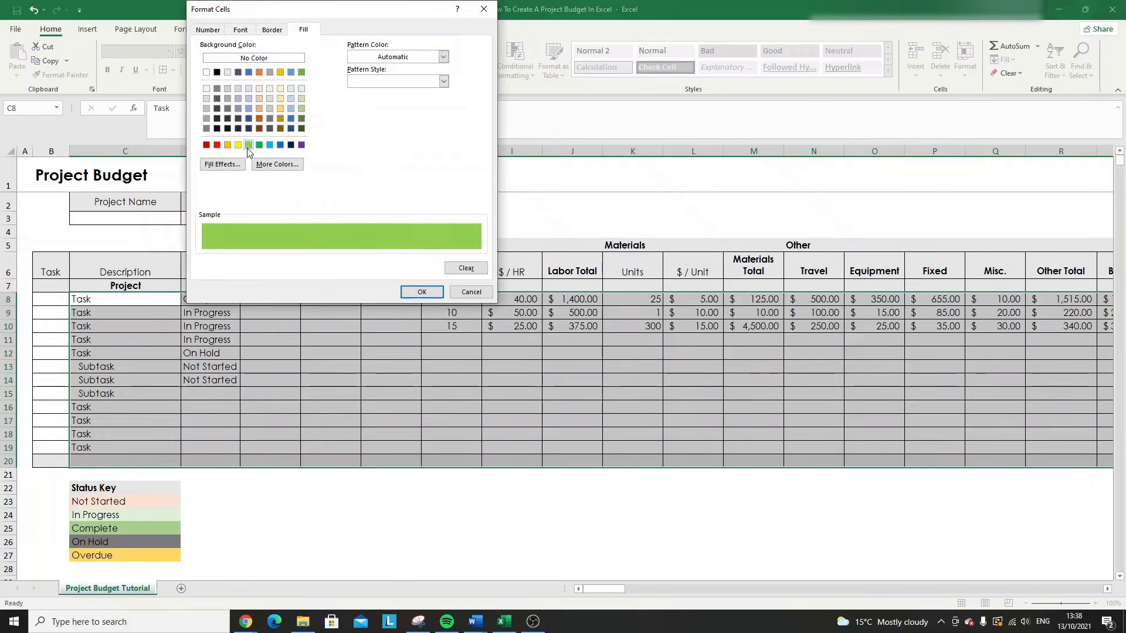
pyautogui.click(301, 72)
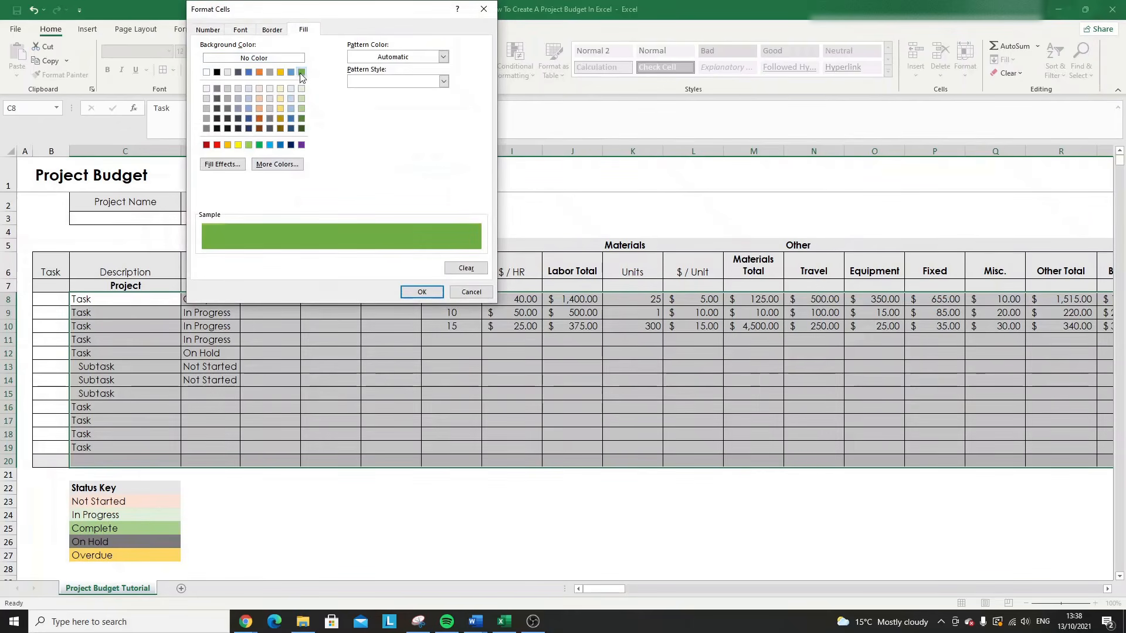
pyautogui.click(427, 298)
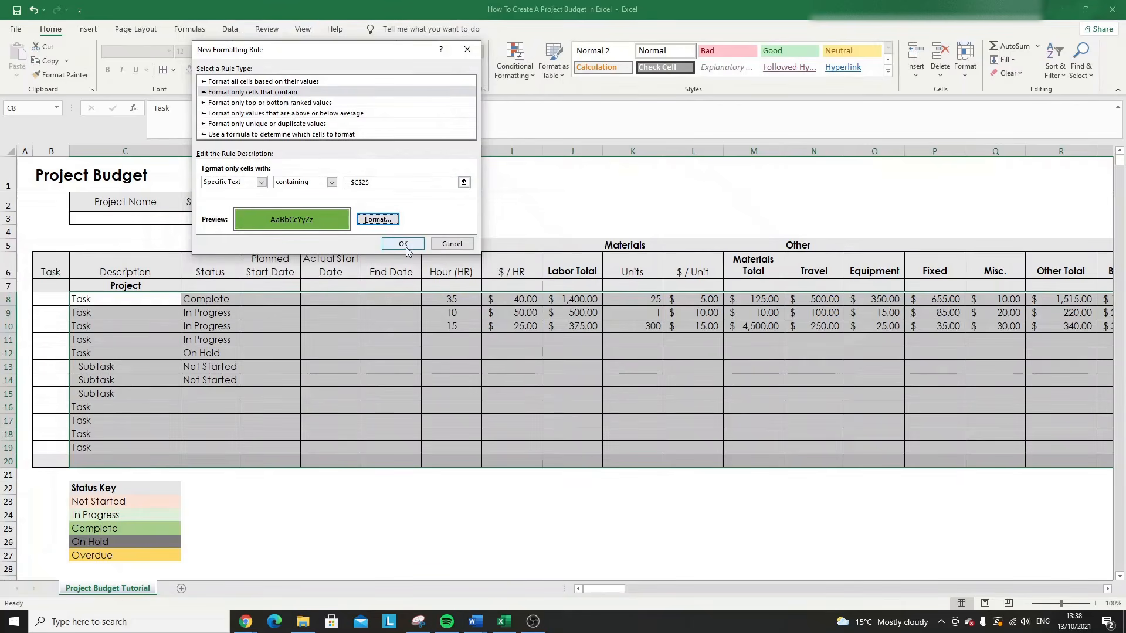
pyautogui.click(404, 245)
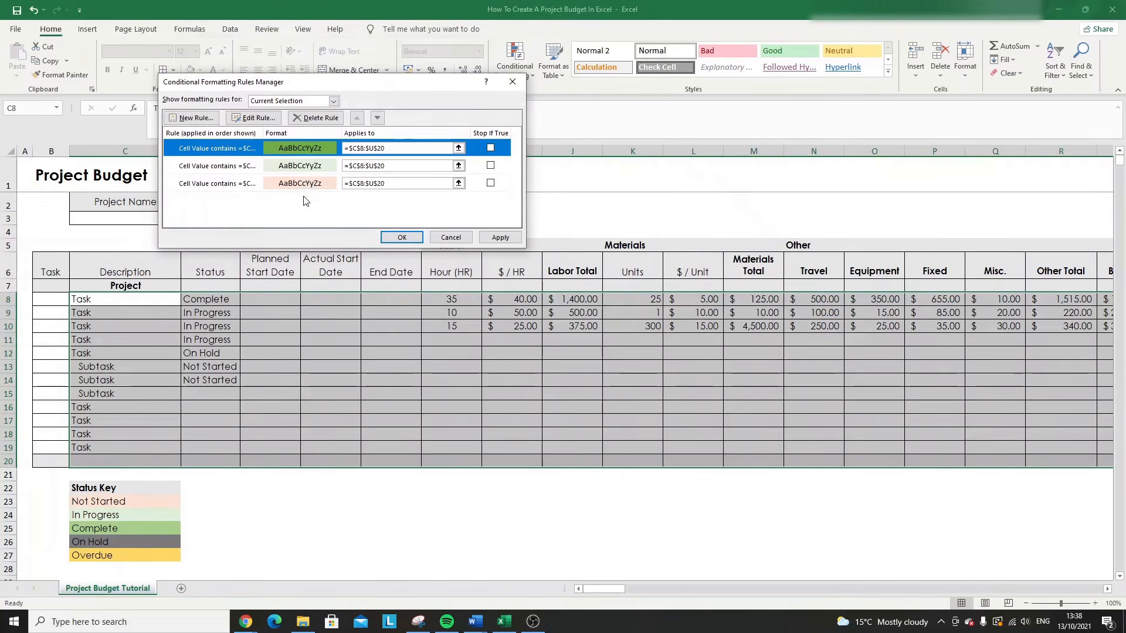
# - Create a fourth rule that formats only cells with specific text containing "On Hold"
pyautogui.click(211, 120)
pyautogui.click(263, 94)
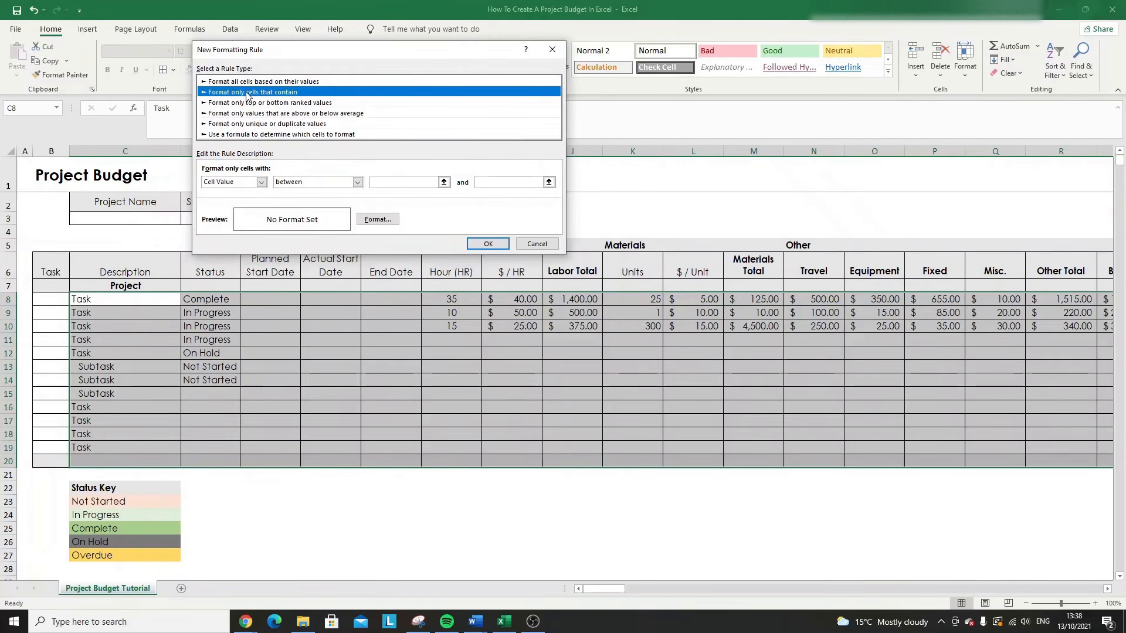
pyautogui.click(261, 181)
pyautogui.click(247, 201)
pyautogui.click(351, 180)
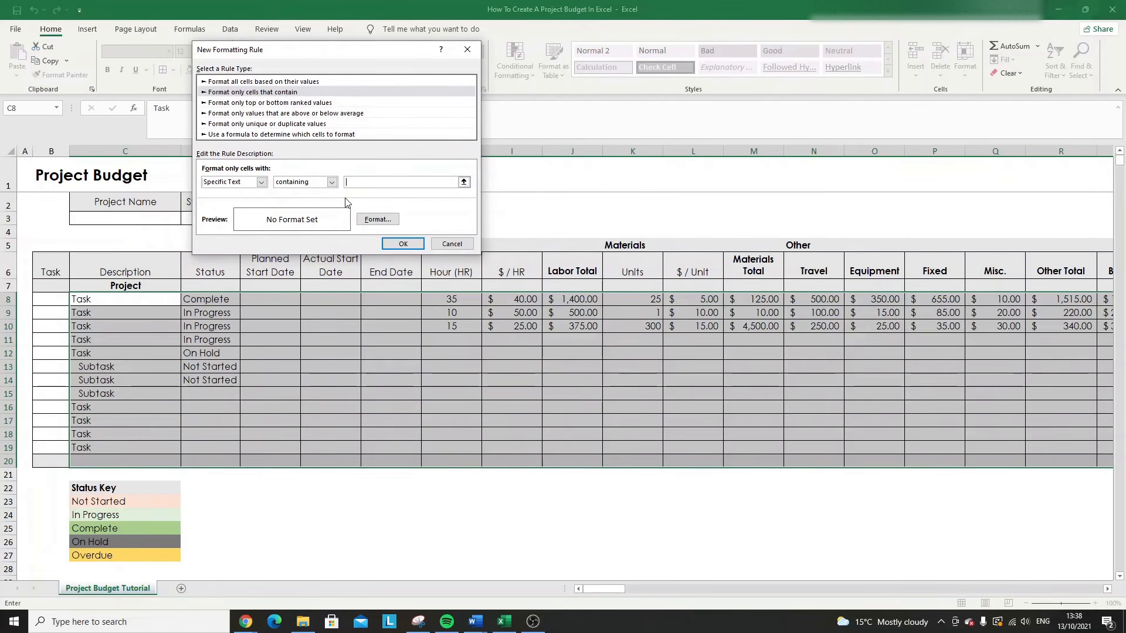
pyautogui.write('On Hold')
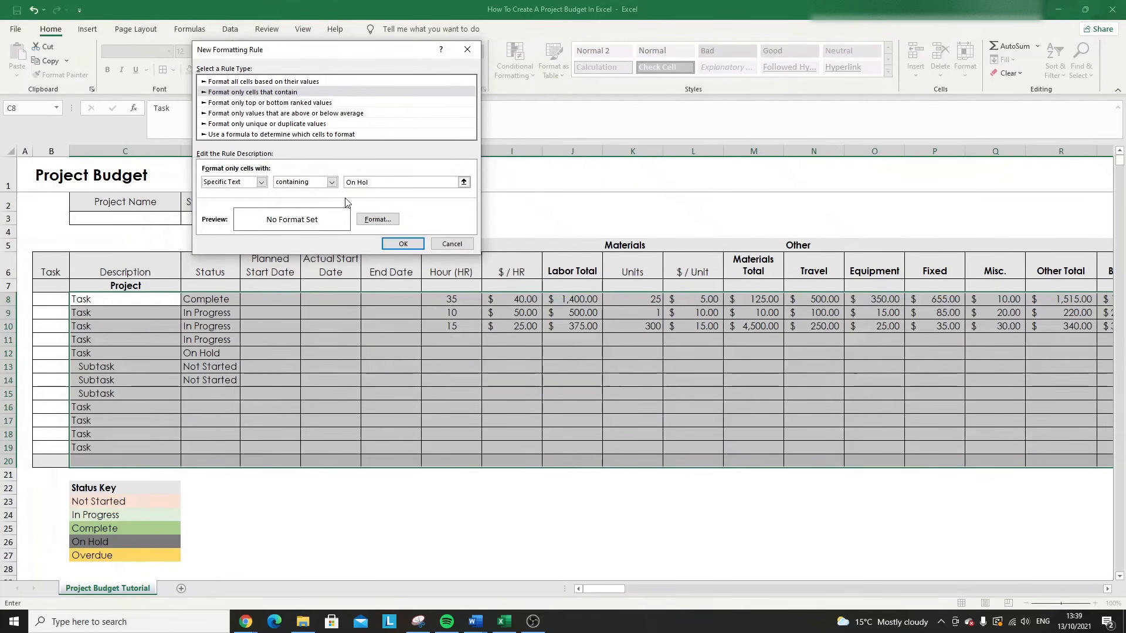
# - Give the On Hold rule the dark blue-gray theme fill and add it to the rule list
pyautogui.click(375, 219)
pyautogui.click(304, 31)
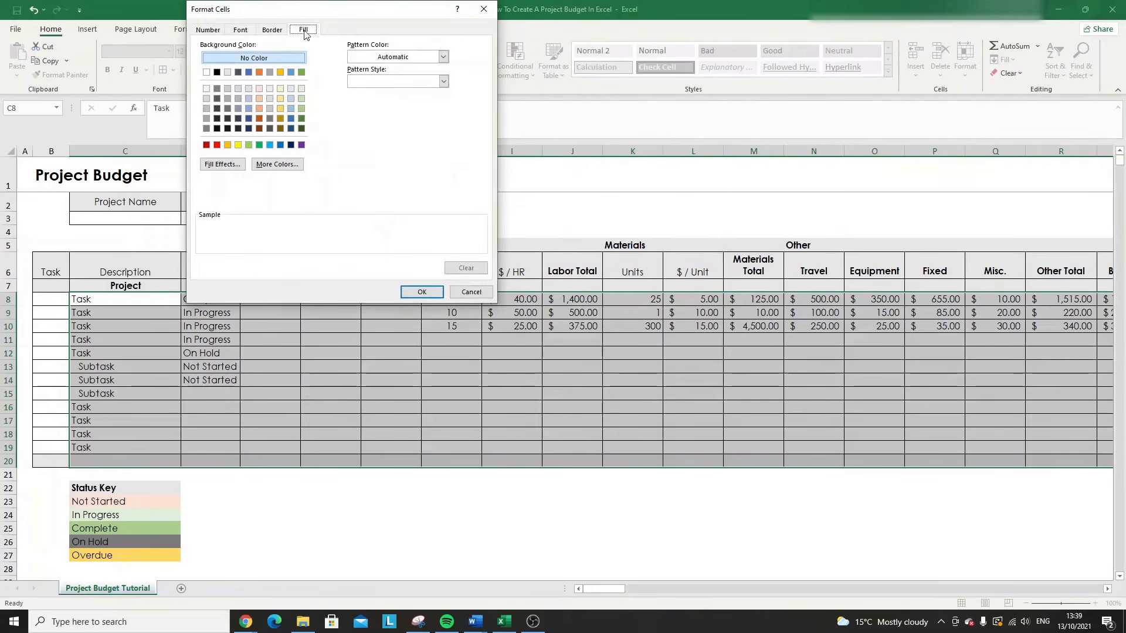
pyautogui.click(239, 73)
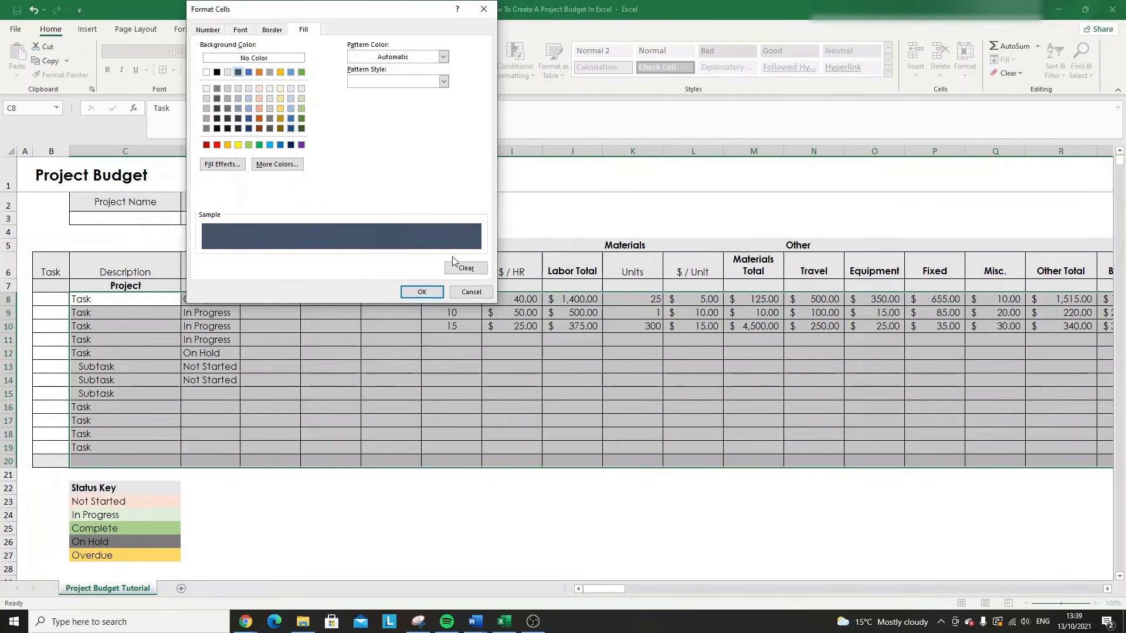
pyautogui.click(428, 288)
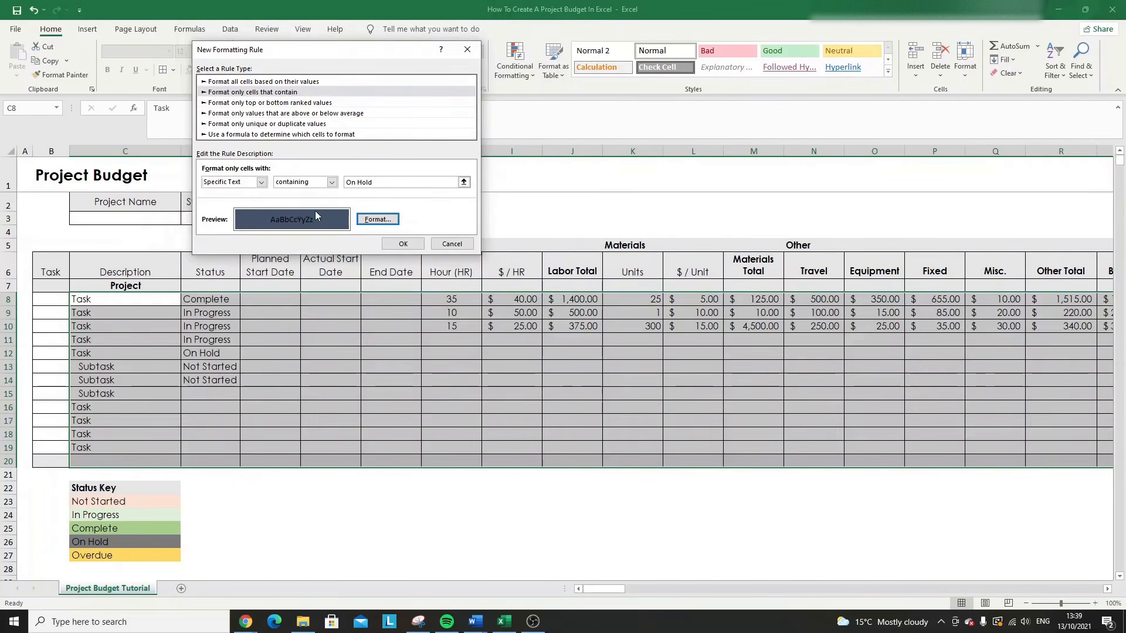
pyautogui.click(403, 244)
# - Create a fifth rule for cells with specific text containing the Overdue key cell, =$C$27
pyautogui.click(189, 121)
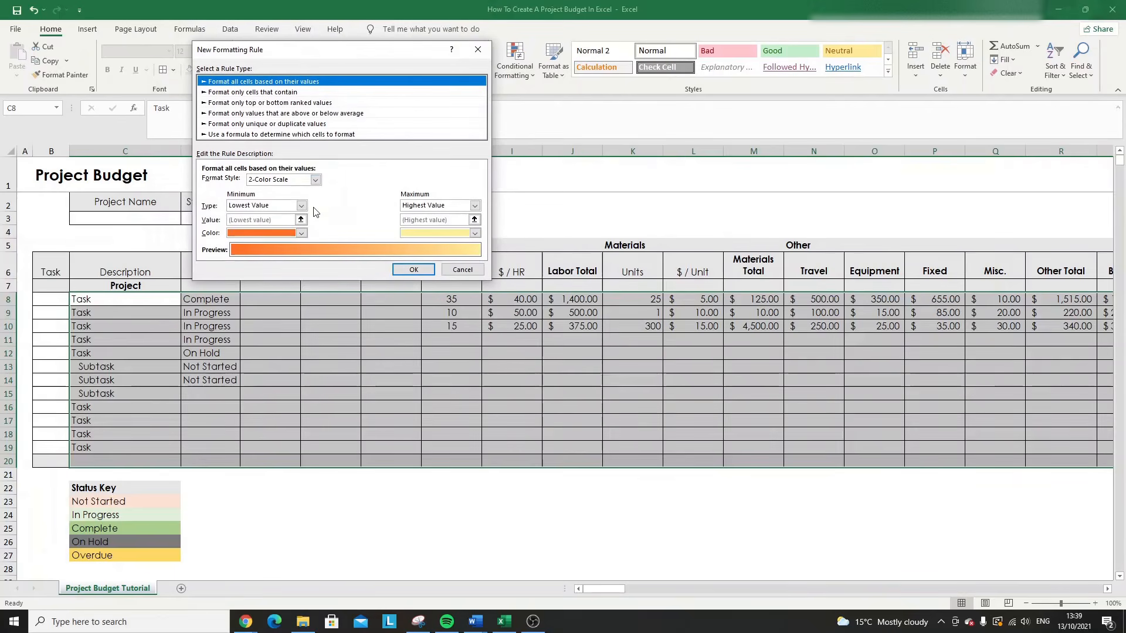
pyautogui.click(266, 93)
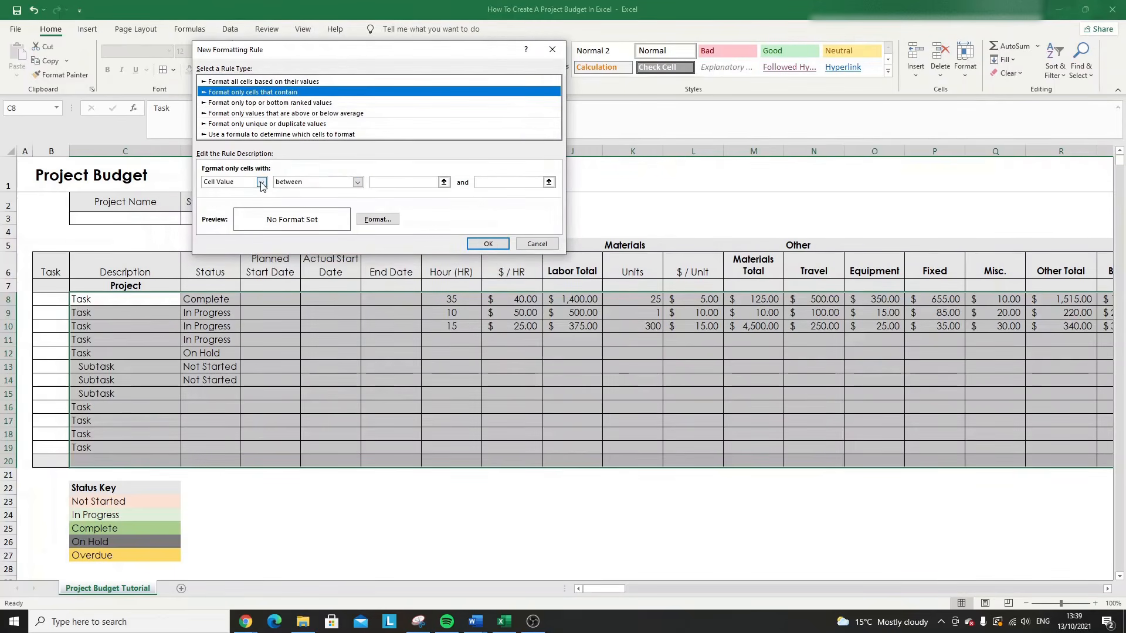
pyautogui.click(261, 182)
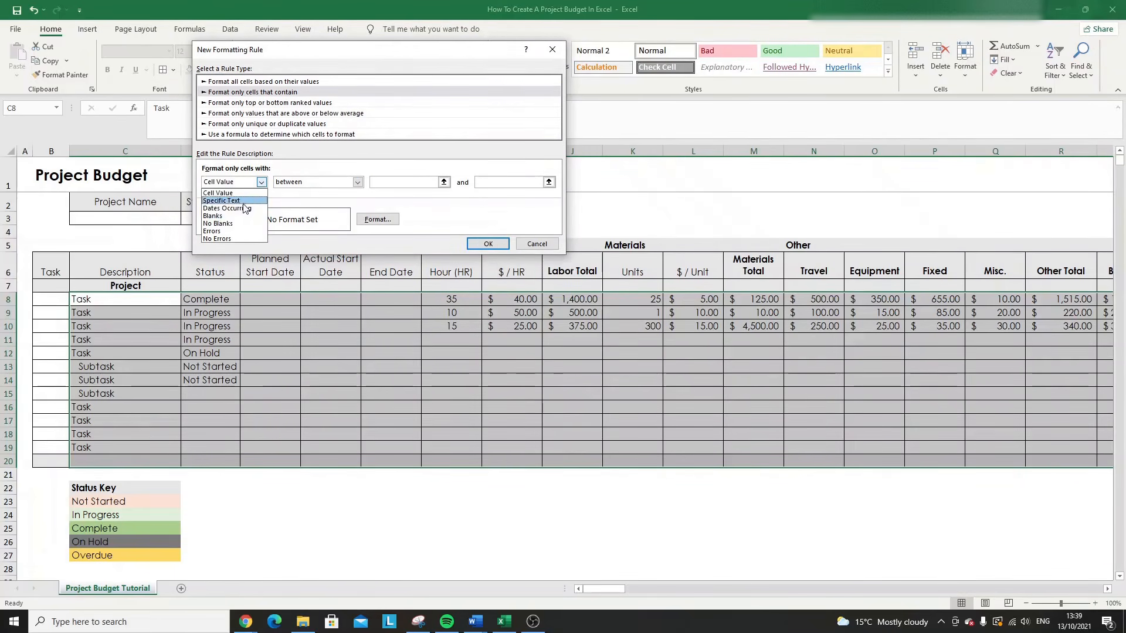
pyautogui.click(242, 201)
pyautogui.click(361, 180)
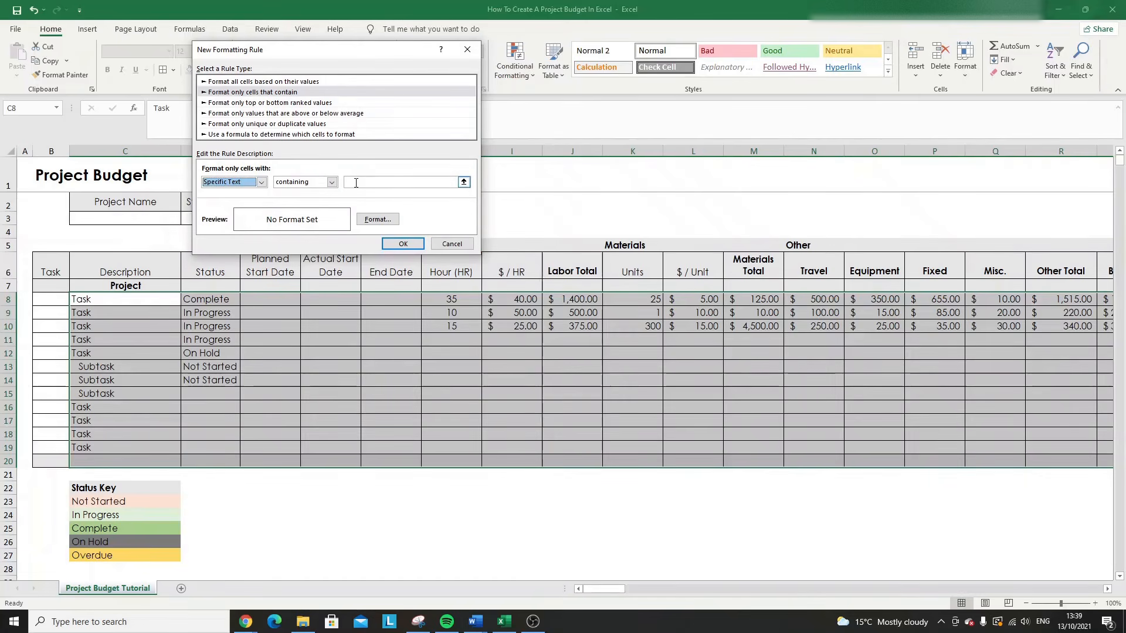
pyautogui.click(154, 548)
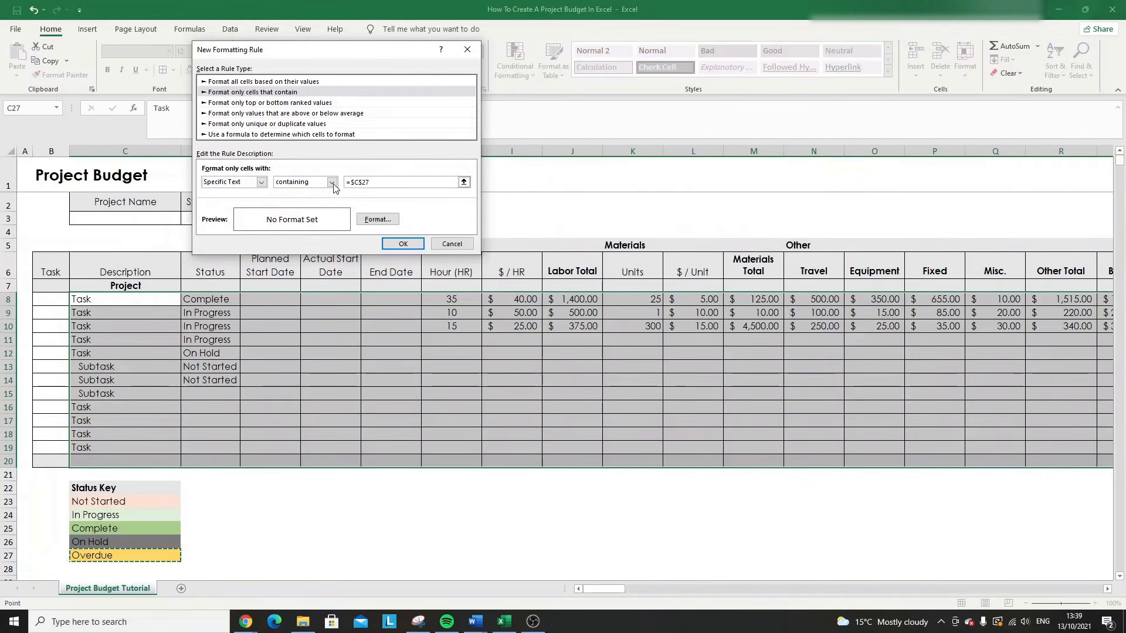
# - Give the Overdue rule the solid gold theme fill and apply all the status rules to the sheet
pyautogui.click(375, 220)
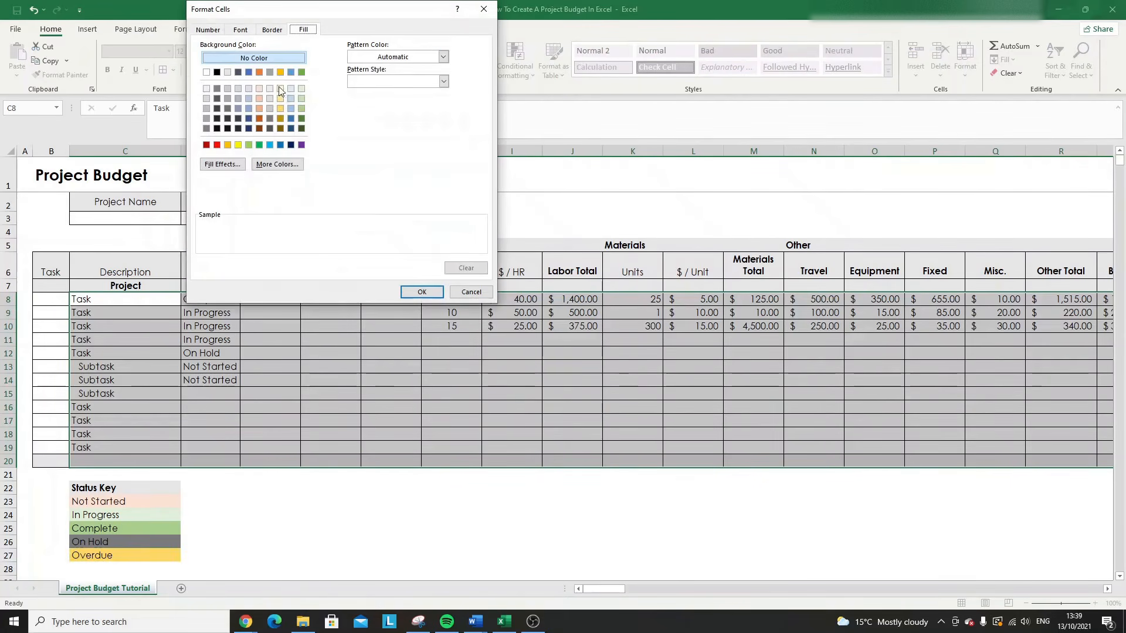
pyautogui.click(280, 72)
pyautogui.click(421, 292)
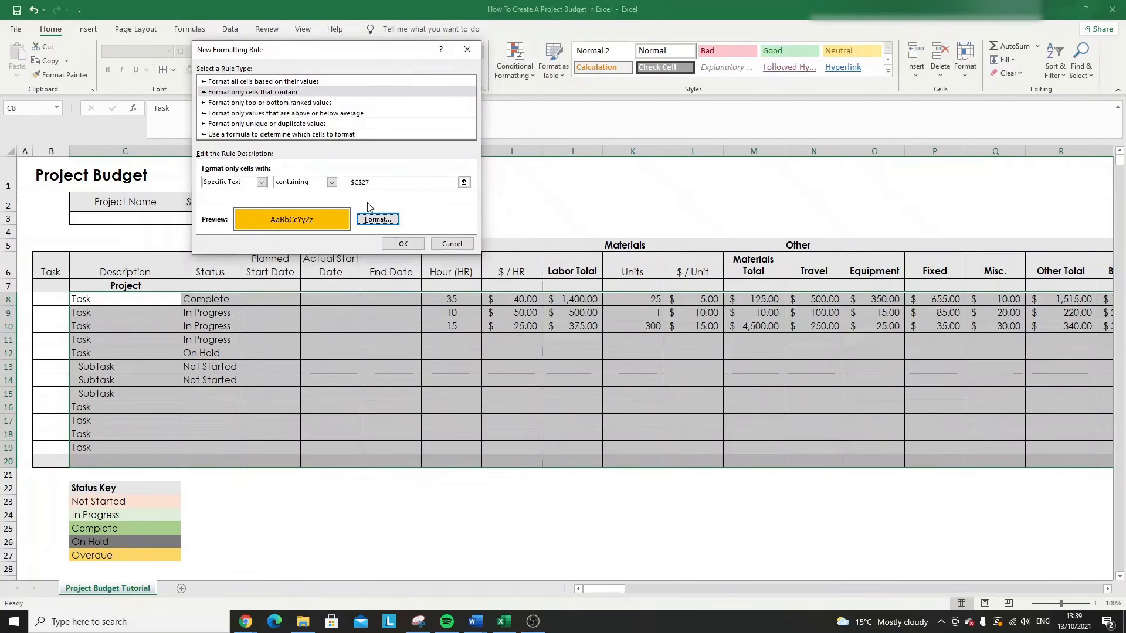
pyautogui.click(403, 243)
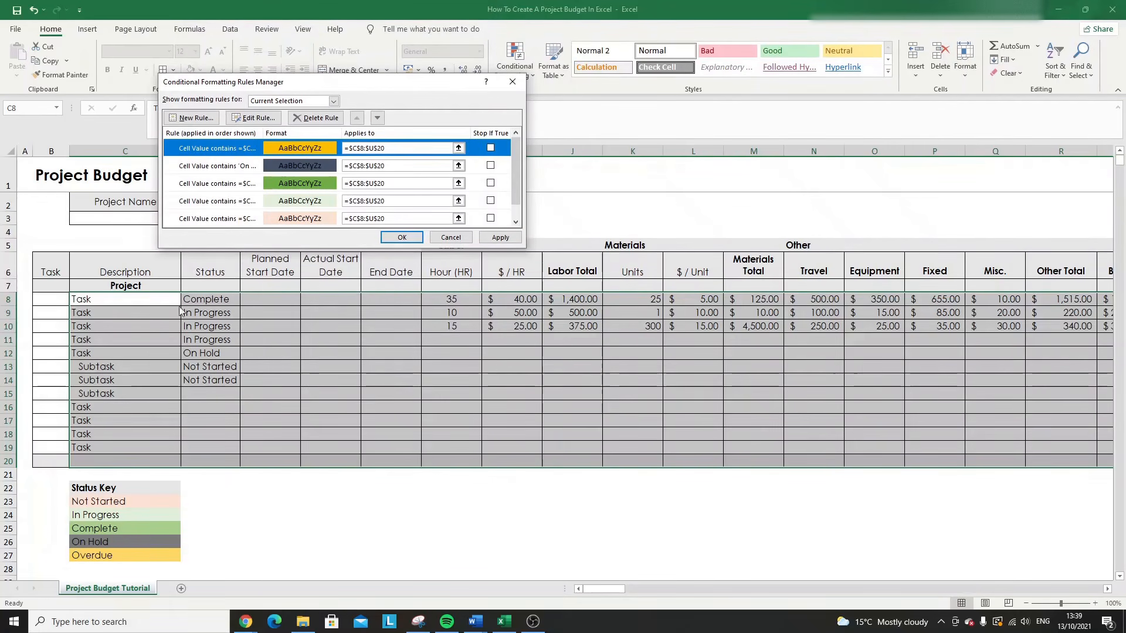
pyautogui.click(489, 238)
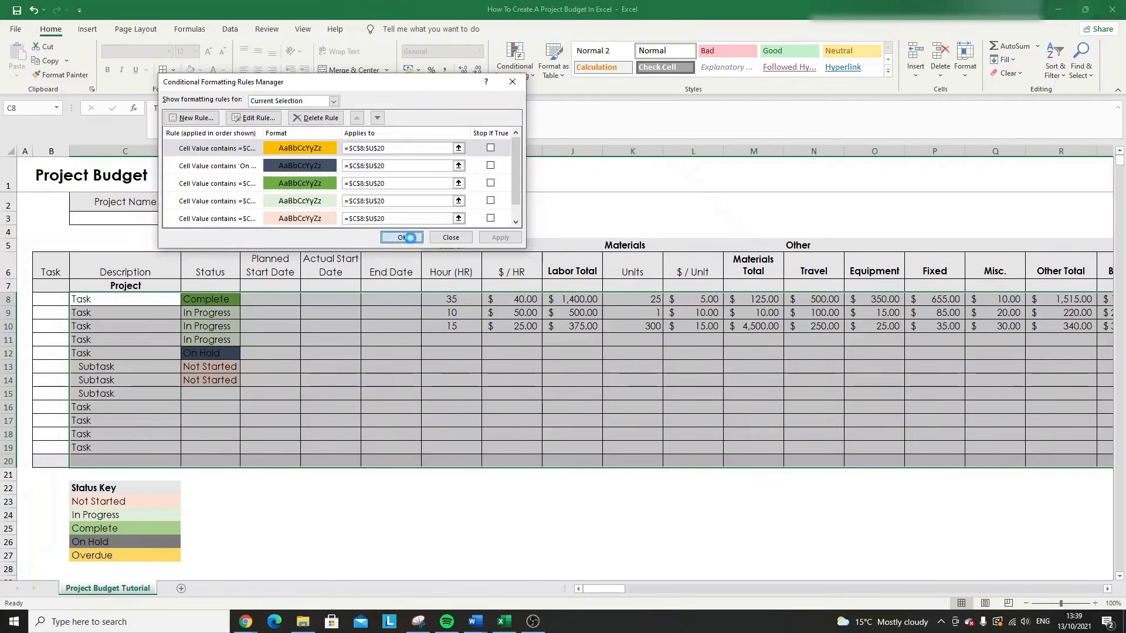
pyautogui.click(512, 81)
# - Set the status in D15 to Overdue and the status in D16 to In Progress
pyautogui.click(230, 393)
pyautogui.click(245, 394)
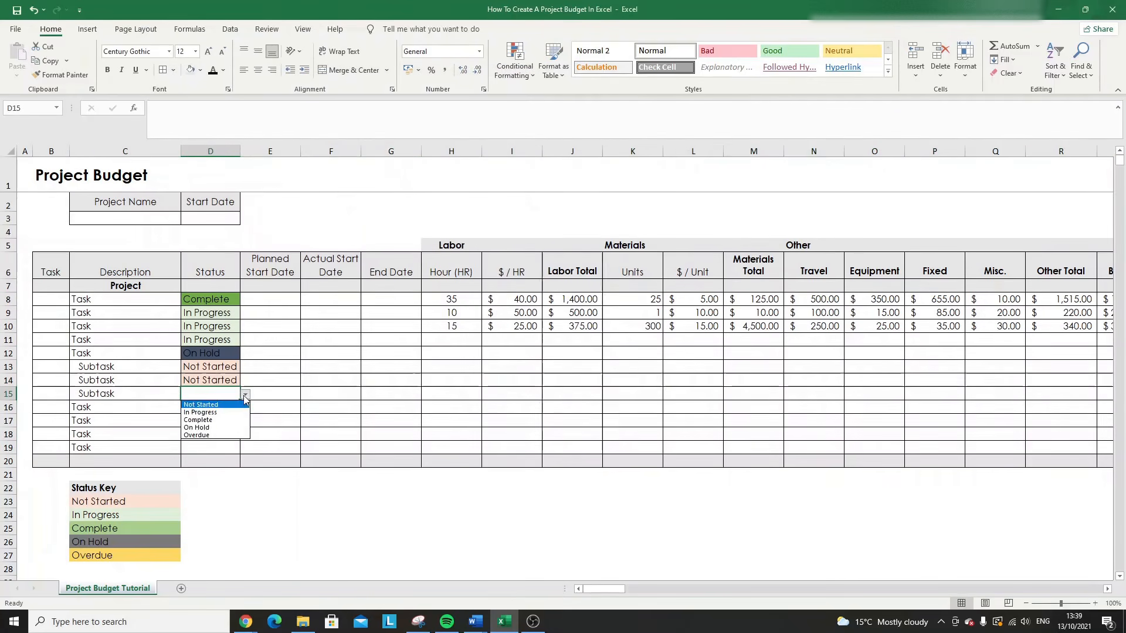
pyautogui.click(231, 435)
pyautogui.click(233, 409)
pyautogui.click(245, 408)
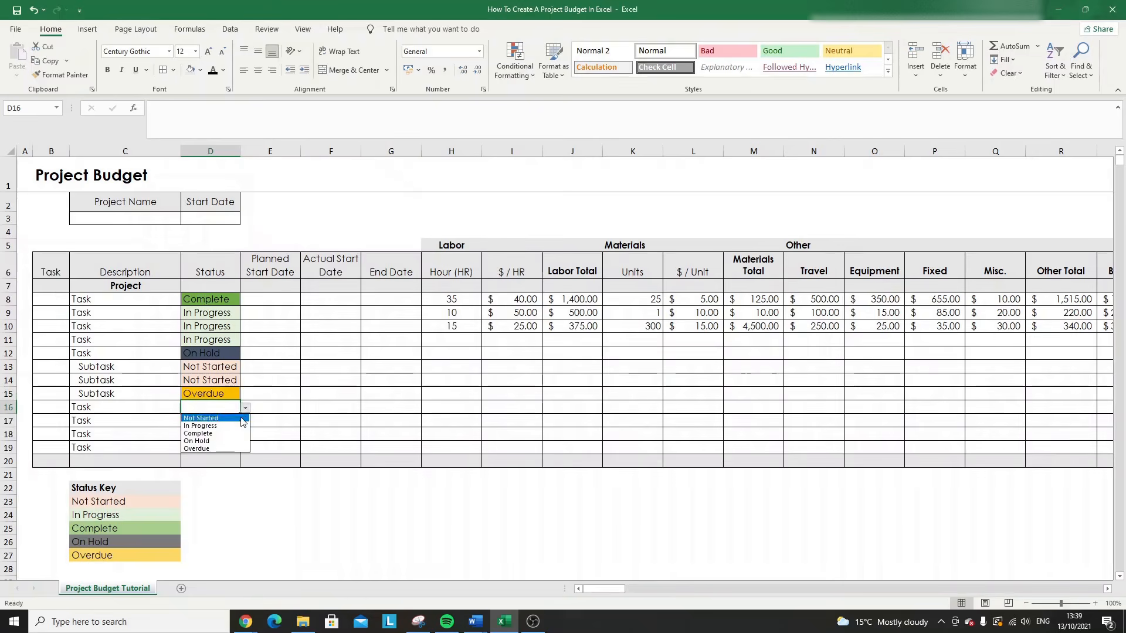
pyautogui.click(211, 425)
# - Set the status in D17 to In Progress and the status in D18 to Complete
pyautogui.click(228, 421)
pyautogui.click(246, 421)
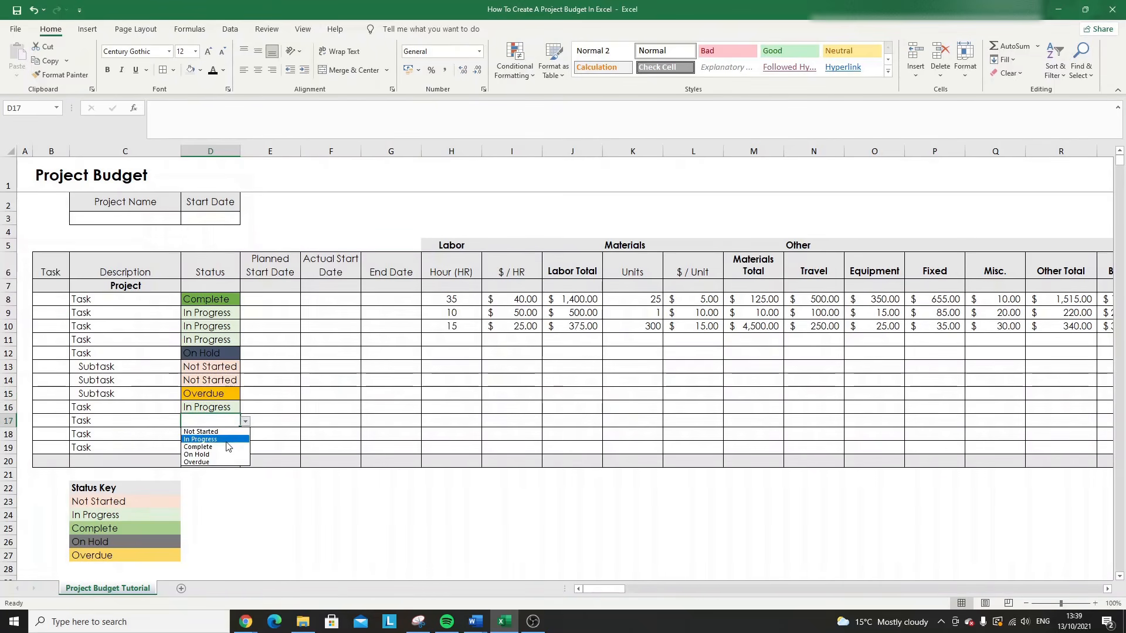
pyautogui.click(200, 439)
pyautogui.click(235, 434)
pyautogui.click(245, 435)
pyautogui.click(202, 460)
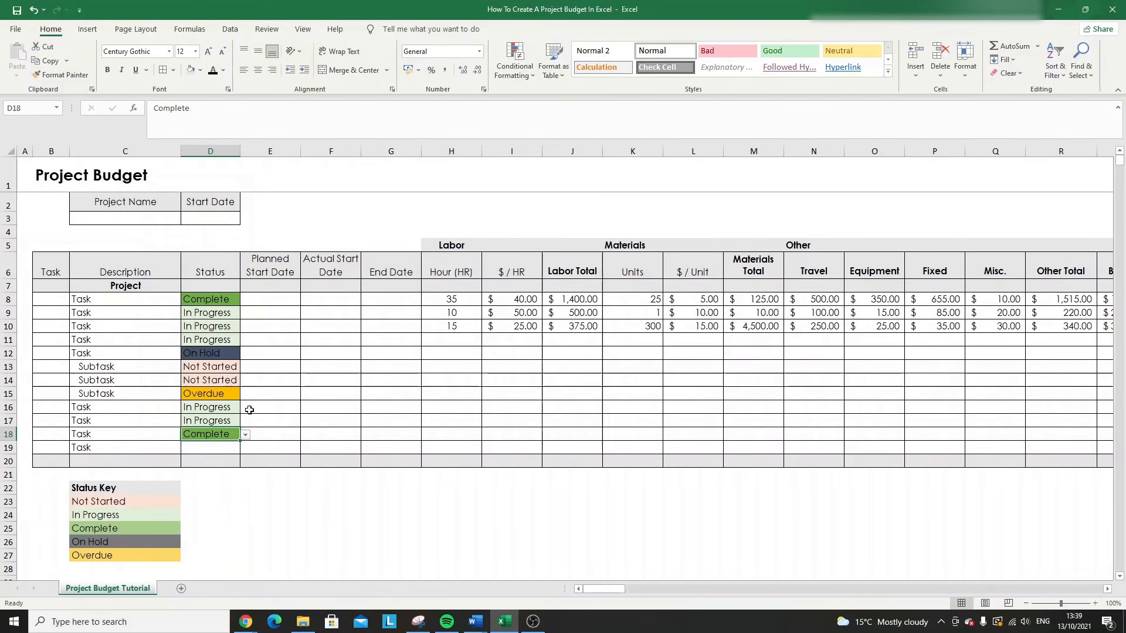
# - Select the Under/Over cells U8:U20 and open the conditional formatting rules manager for them
pyautogui.click(271, 309)
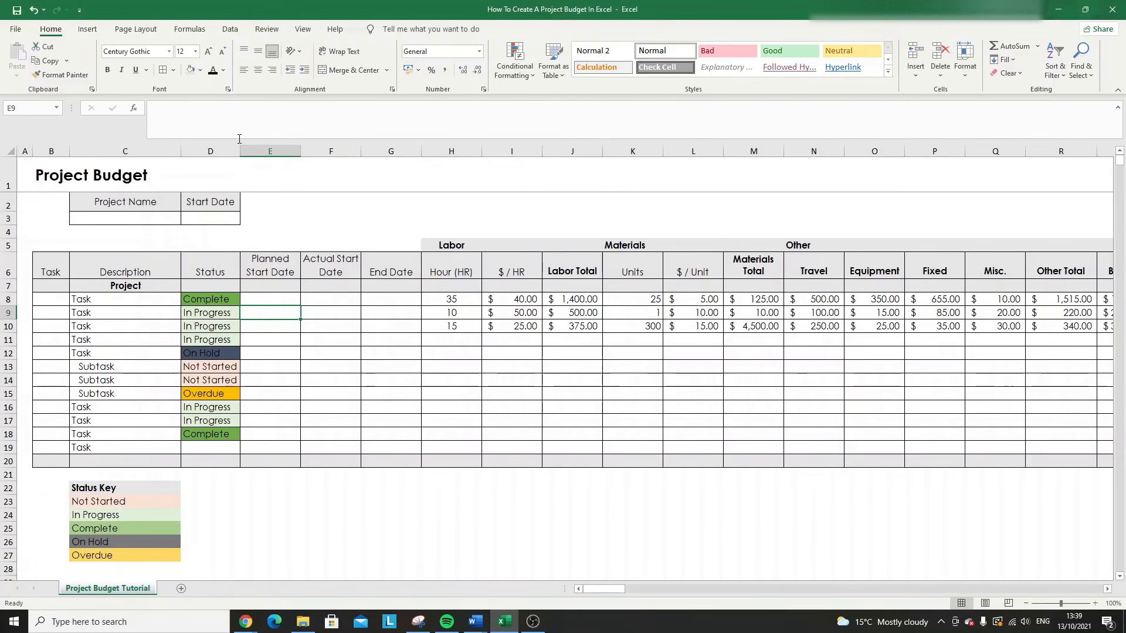
pyautogui.press('Right')
pyautogui.press('Right')
pyautogui.press('Right')
pyautogui.press('Right')
pyautogui.press('Right')
pyautogui.press('Right')
pyautogui.press('Down')
pyautogui.press('Right')
pyautogui.press('Right')
pyautogui.press('Right')
pyautogui.press('Right')
pyautogui.press('Right')
pyautogui.press('Right')
pyautogui.press('Right')
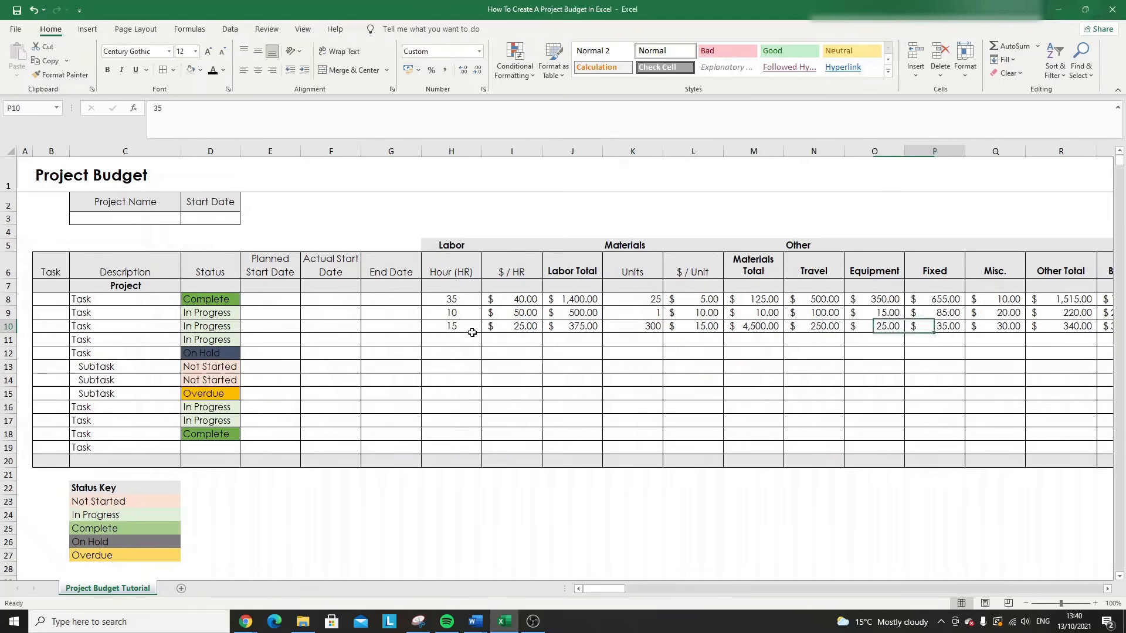
pyautogui.press('Right')
pyautogui.press('Right')
pyautogui.press('Right')
pyautogui.press('Right')
pyautogui.press('Right')
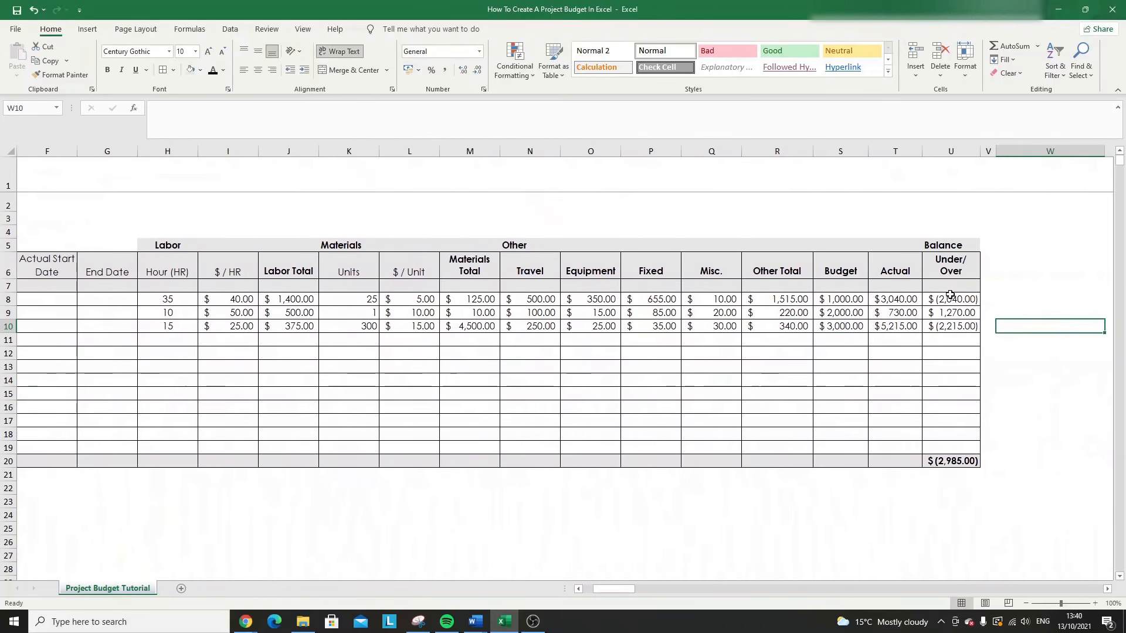
pyautogui.click(955, 298)
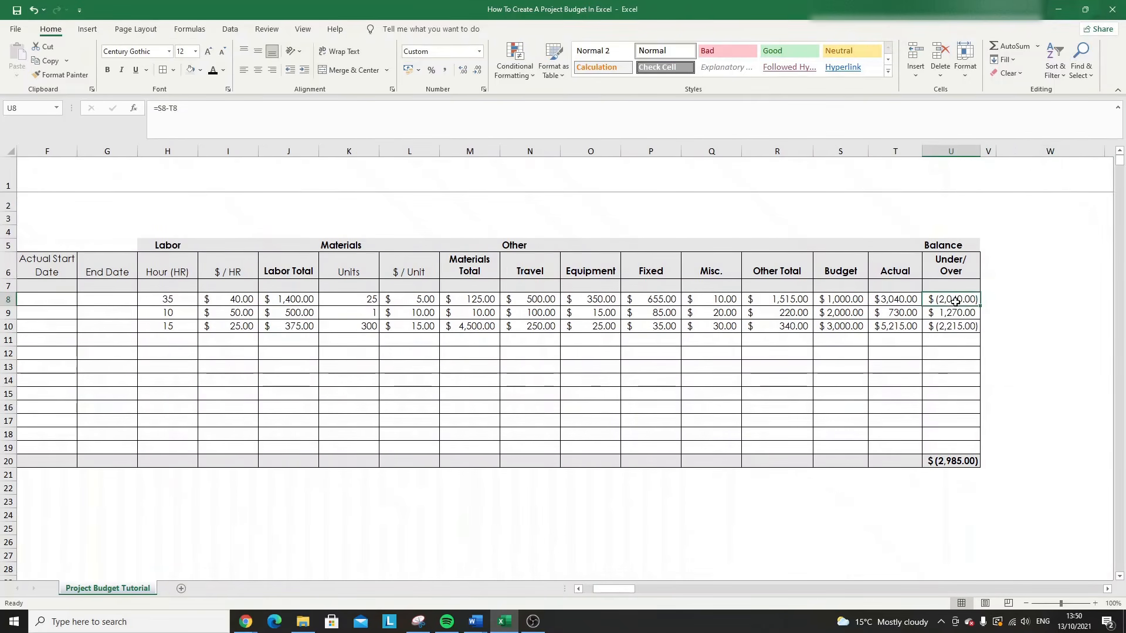
pyautogui.moveTo(955, 301); pyautogui.dragTo(975, 463)
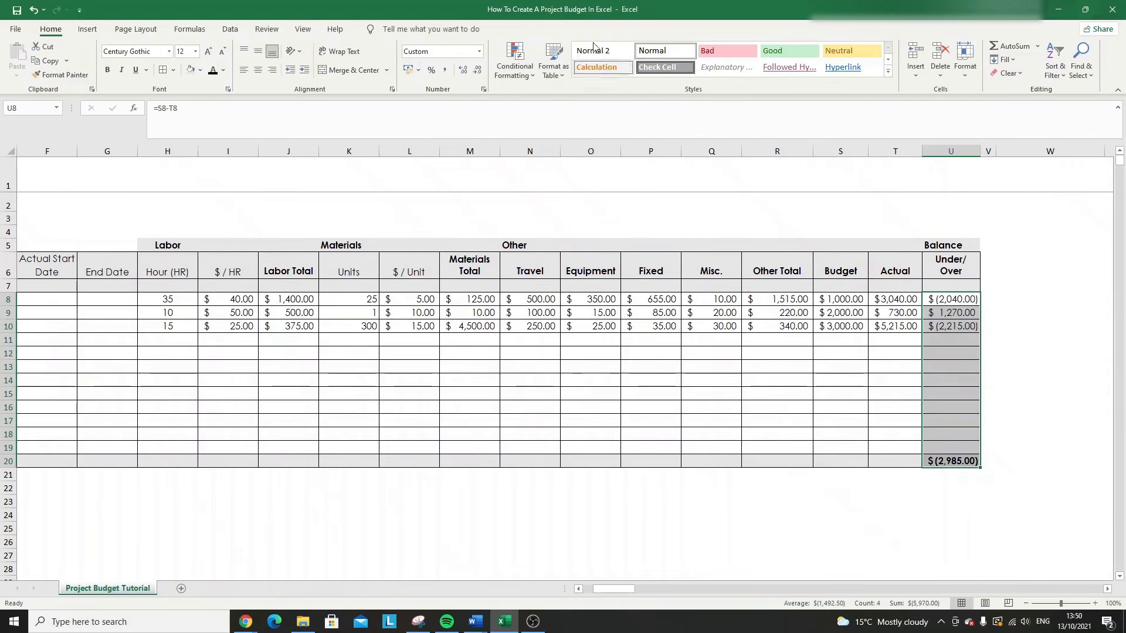
pyautogui.click(529, 74)
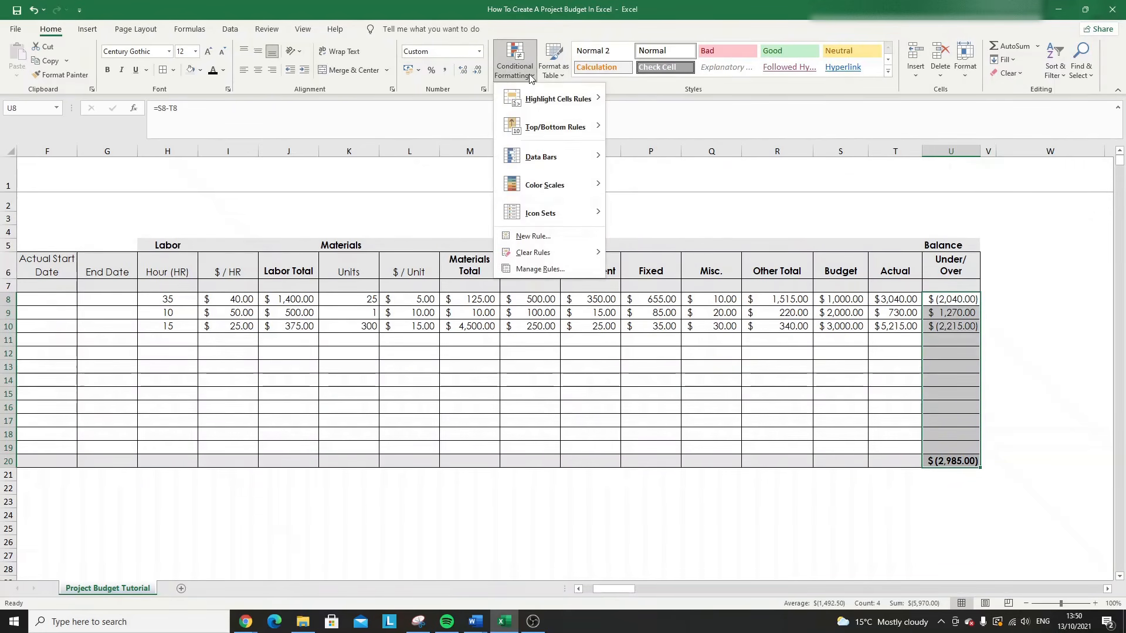
pyautogui.click(564, 268)
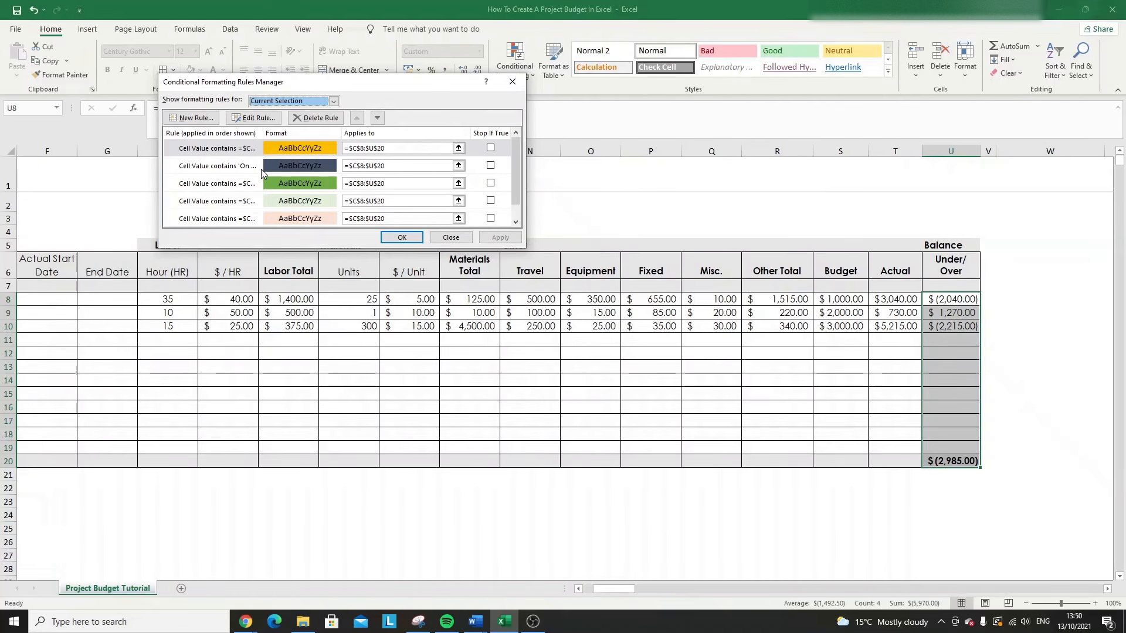
# - Add a 3-Color Scale rule from red through yellow to green for the Under/Over cells to the rule list
pyautogui.click(196, 118)
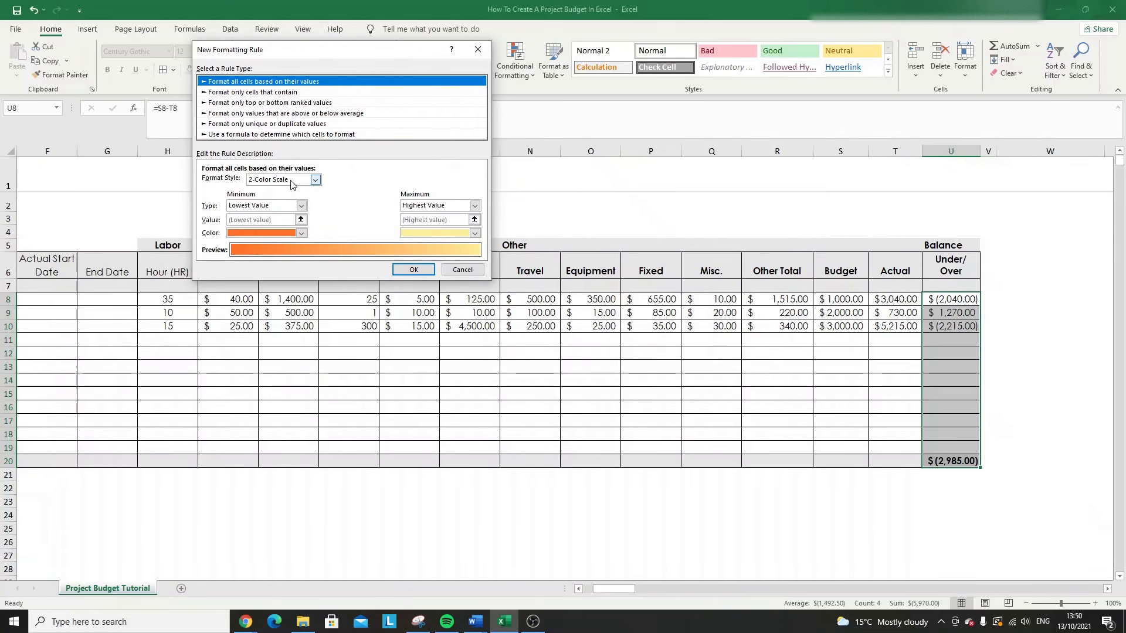
pyautogui.click(319, 181)
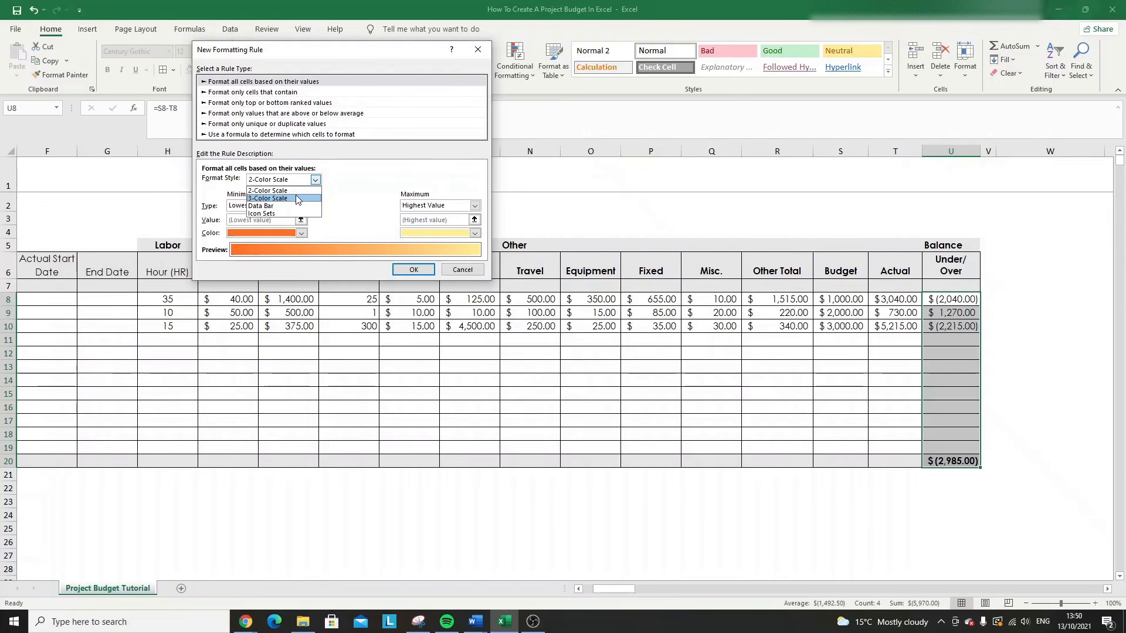
pyautogui.click(296, 199)
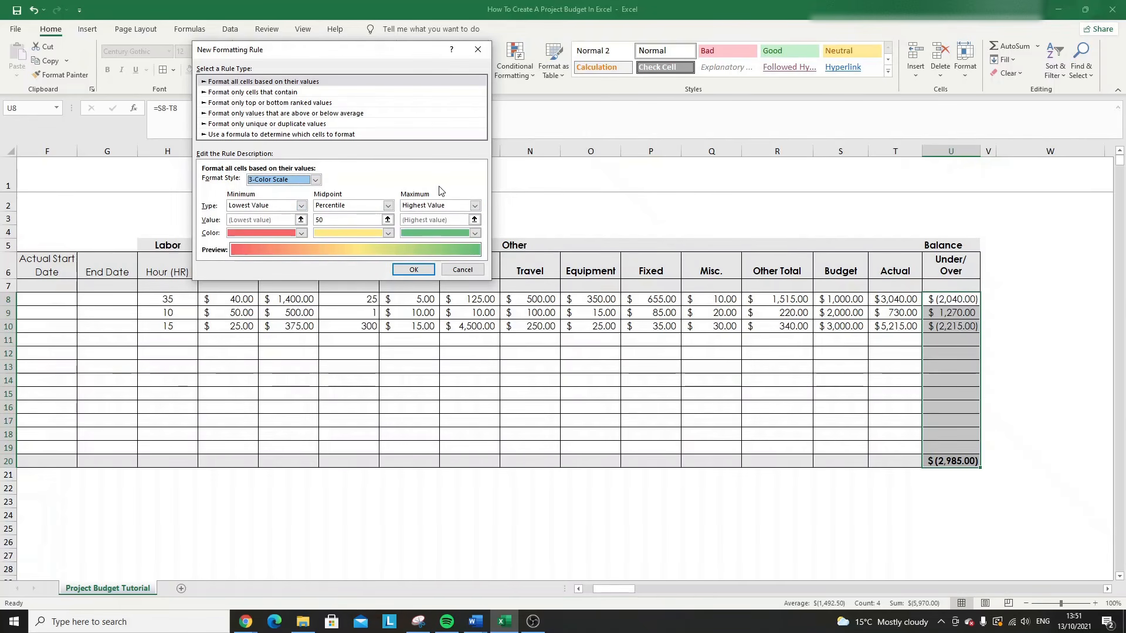
pyautogui.click(413, 269)
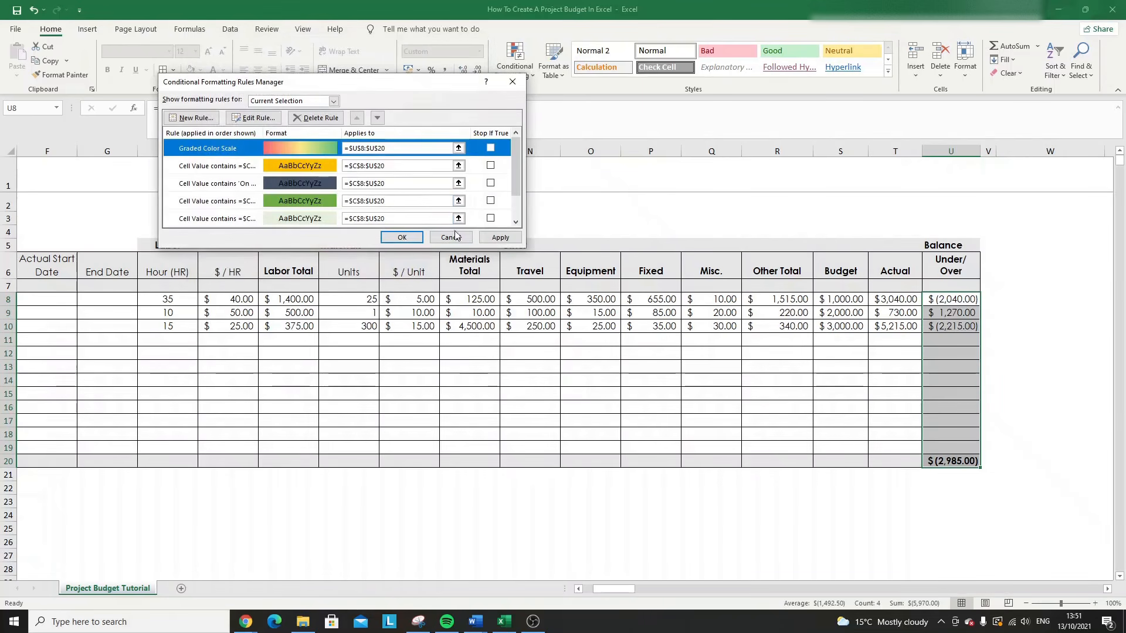
# - Apply the 3-Color Scale rule to the Under/Over cells U8:U20 and close the conditional formatting rules manager
pyautogui.click(516, 240)
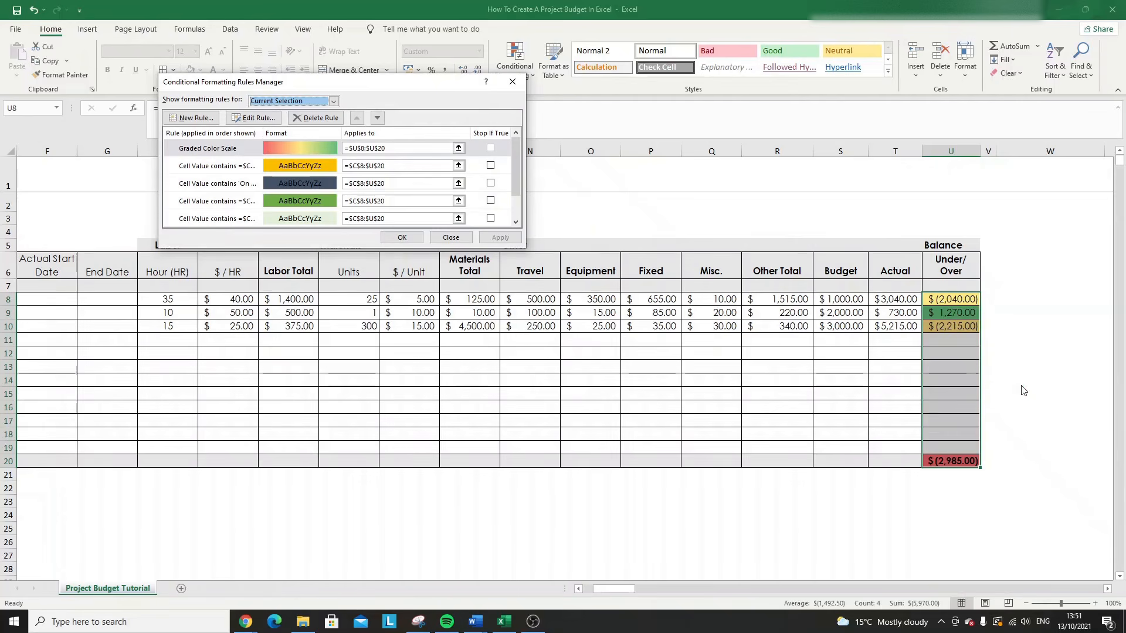
pyautogui.click(401, 237)
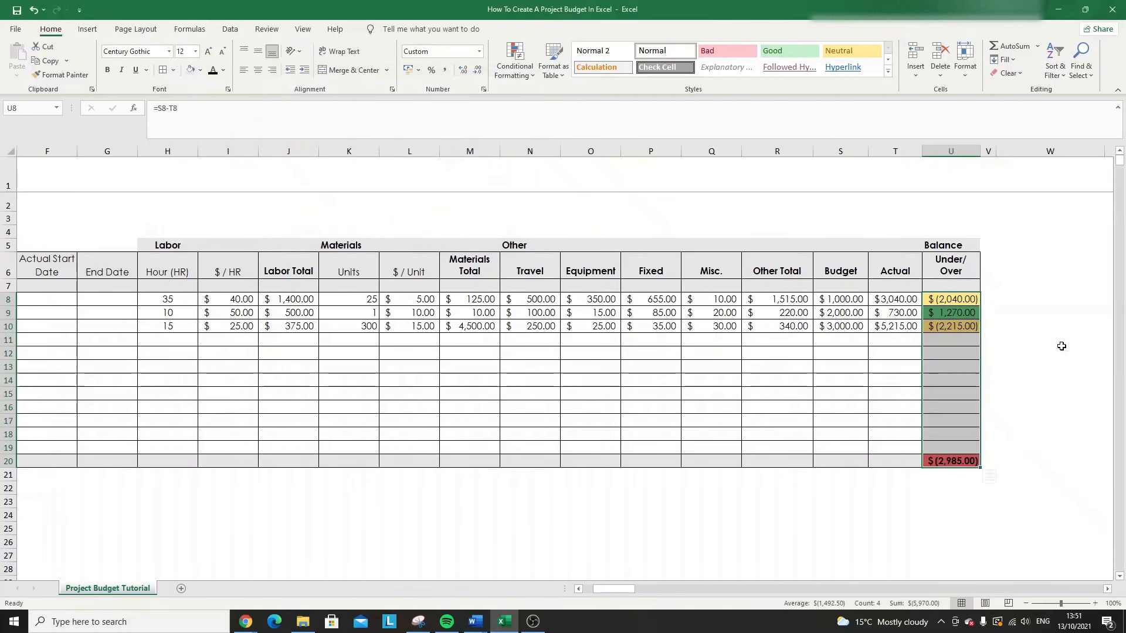
pyautogui.click(970, 313)
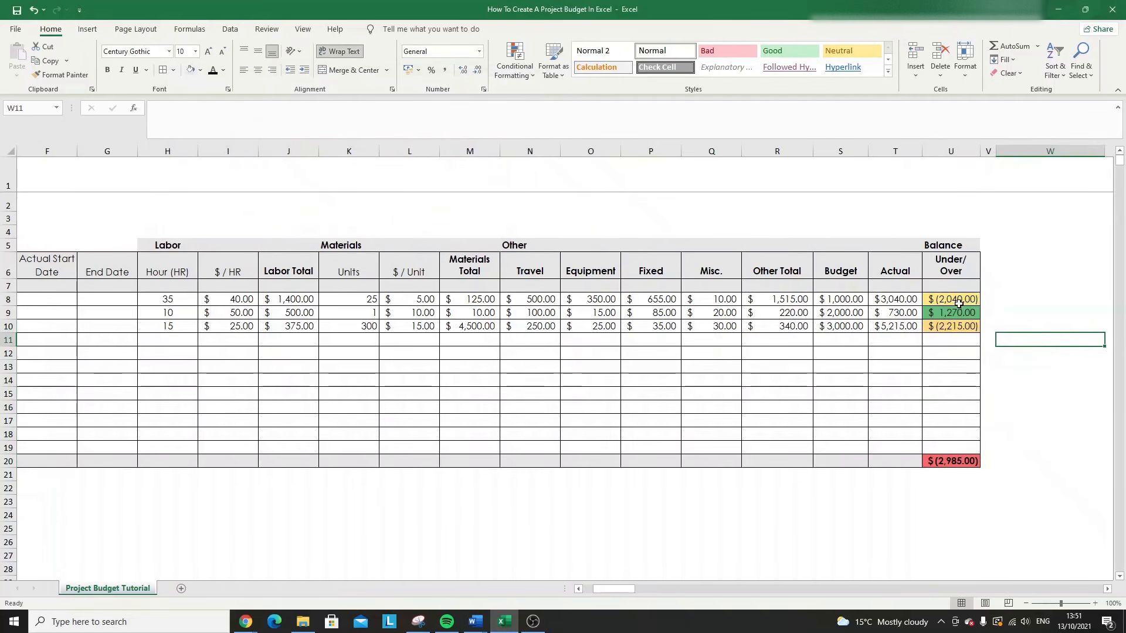
# - Check the color scale shading on the Under/Over balances in U8:U10 and on the total in U20
pyautogui.click(909, 311)
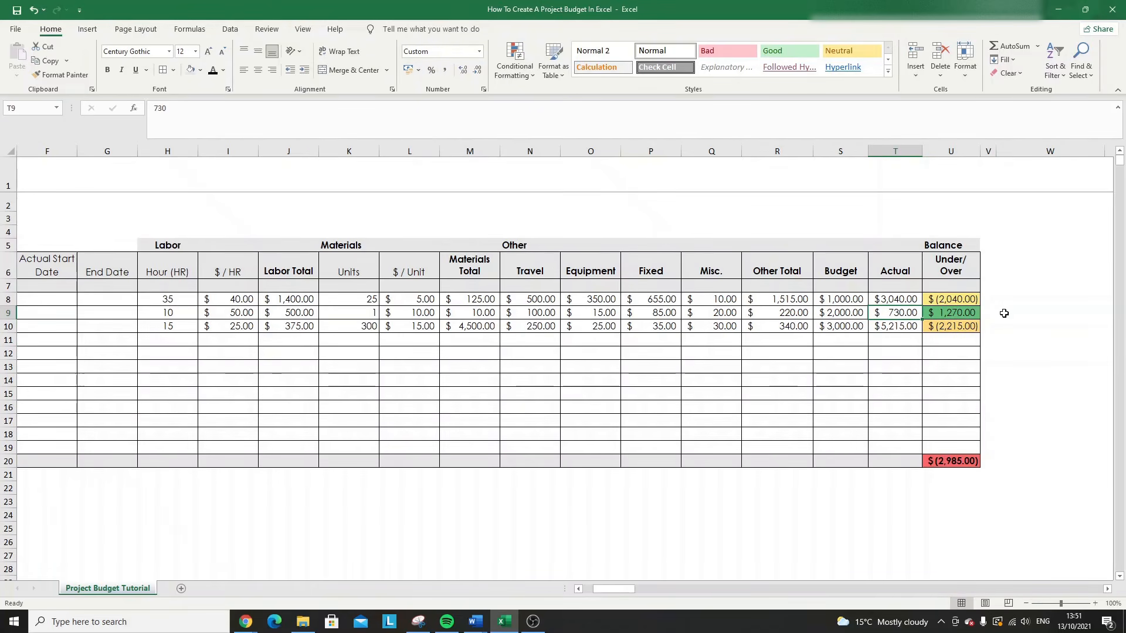
pyautogui.click(973, 313)
pyautogui.click(1014, 323)
pyautogui.click(975, 322)
pyautogui.click(968, 299)
pyautogui.click(991, 389)
pyautogui.click(973, 461)
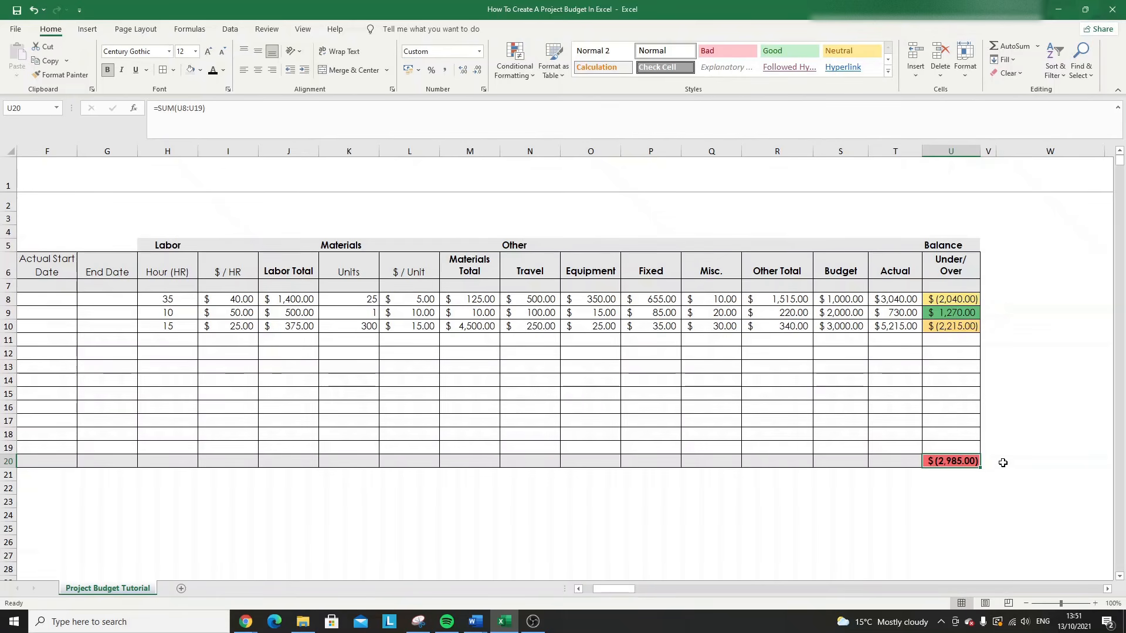
# - Review the budget sheet across its columns, from Budget back to the first columns and over to the Under/Over heading
pyautogui.click(845, 336)
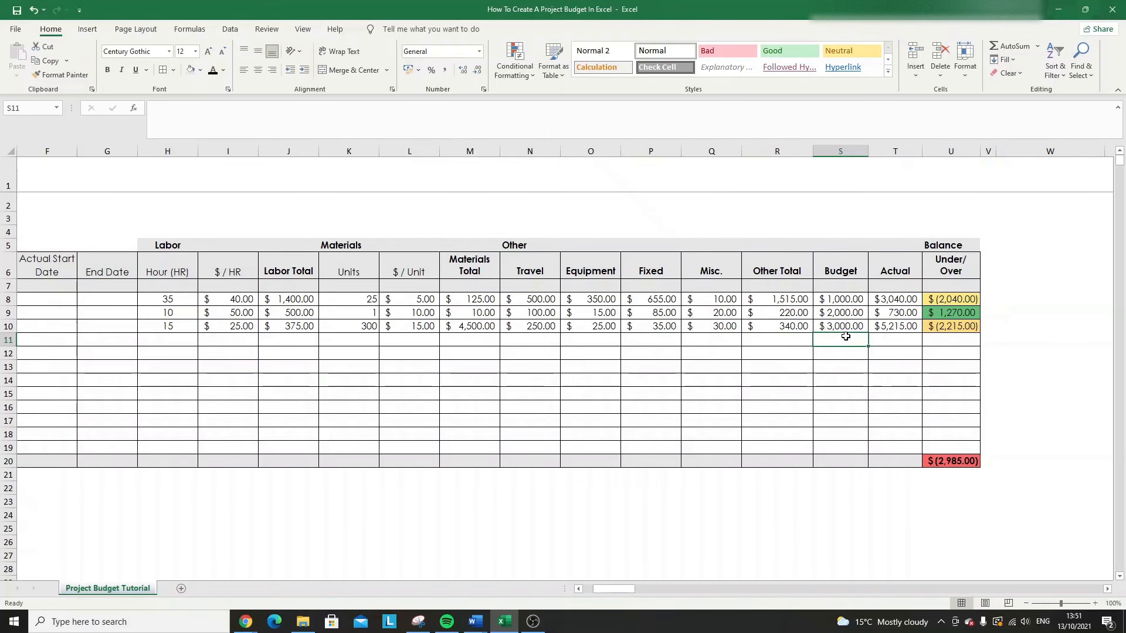
pyautogui.press('Left')
pyautogui.press('Left')
pyautogui.press('Left')
pyautogui.press('Left')
pyautogui.press('Left')
pyautogui.press('Left')
pyautogui.press('Left')
pyautogui.press('Left')
pyautogui.press('Left')
pyautogui.press('Left')
pyautogui.press('Left')
pyautogui.press('Left')
pyautogui.press('Left')
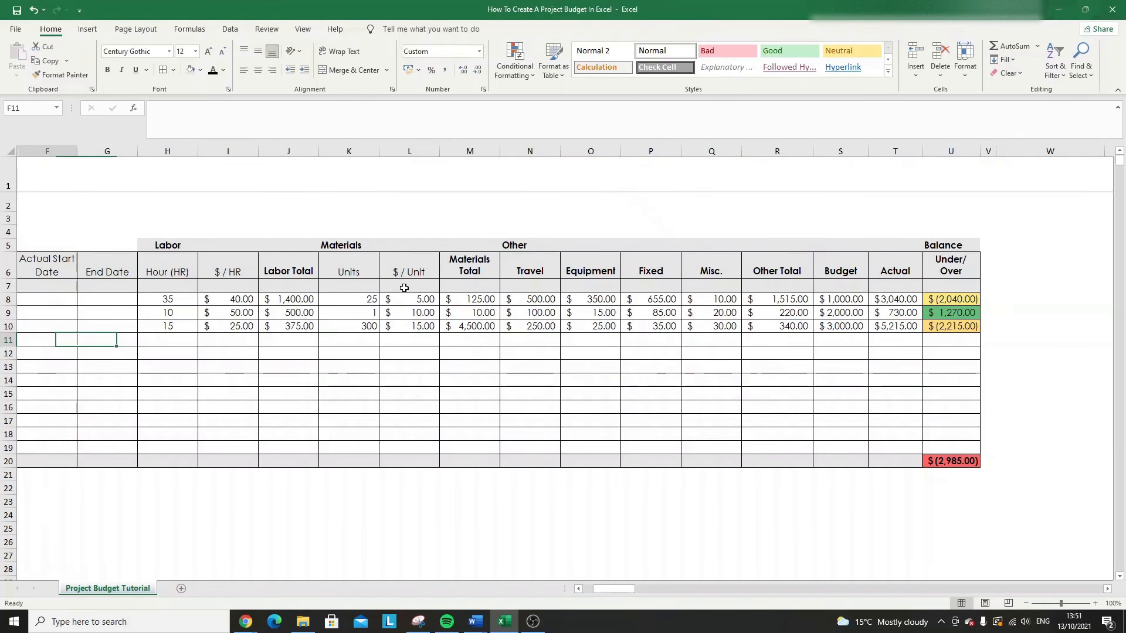
pyautogui.press('Left')
pyautogui.press('Left')
pyautogui.press('Left')
pyautogui.press('Left')
pyautogui.press('Left')
pyautogui.click(212, 288)
pyautogui.press('Right')
pyautogui.press('Right')
pyautogui.press('Right')
pyautogui.press('Right')
pyautogui.press('Right')
pyautogui.press('Right')
pyautogui.press('Right')
pyautogui.press('Right')
pyautogui.press('Right')
pyautogui.press('Right')
pyautogui.press('Right')
pyautogui.press('Right')
pyautogui.press('Right')
pyautogui.press('Right')
pyautogui.press('Right')
pyautogui.press('Right')
pyautogui.press('Right')
pyautogui.press('Right')
pyautogui.press('Right')
pyautogui.press('Right')
pyautogui.press('Right')
pyautogui.click(778, 274)
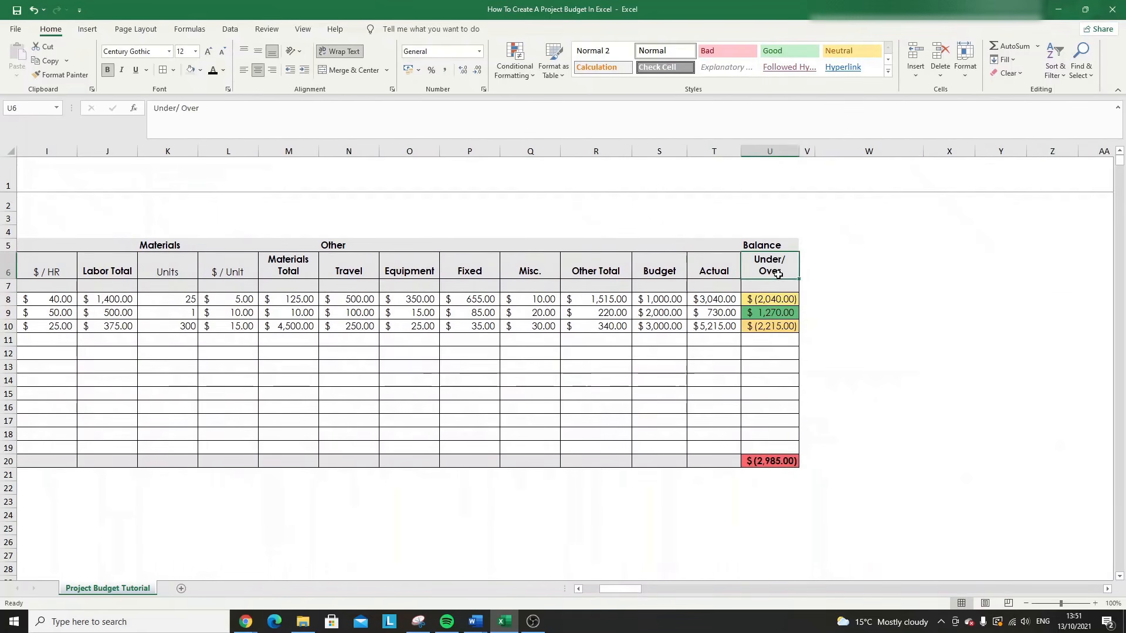
# - Set the Budget in S8 to 500 and the Actual in T8 to 1500 to test the Under/Over color scale
pyautogui.press('Left')
pyautogui.press('Left')
pyautogui.click(671, 302)
pyautogui.write('500')
pyautogui.press('Return')
pyautogui.press('Right')
pyautogui.press('Up')
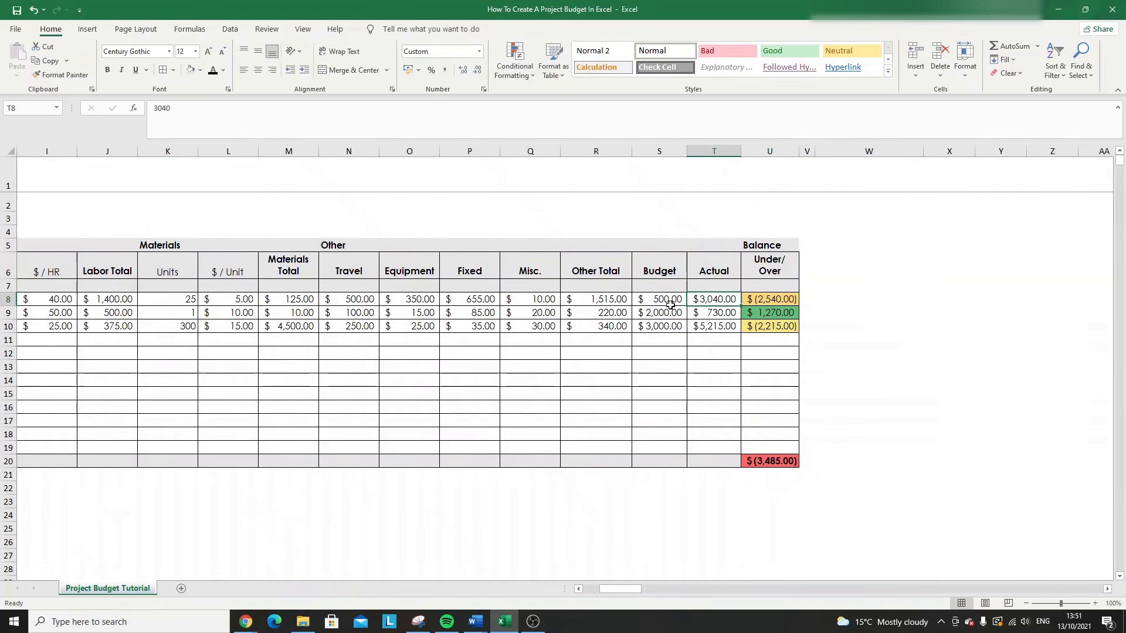
pyautogui.write('1500')
pyautogui.press('Return')
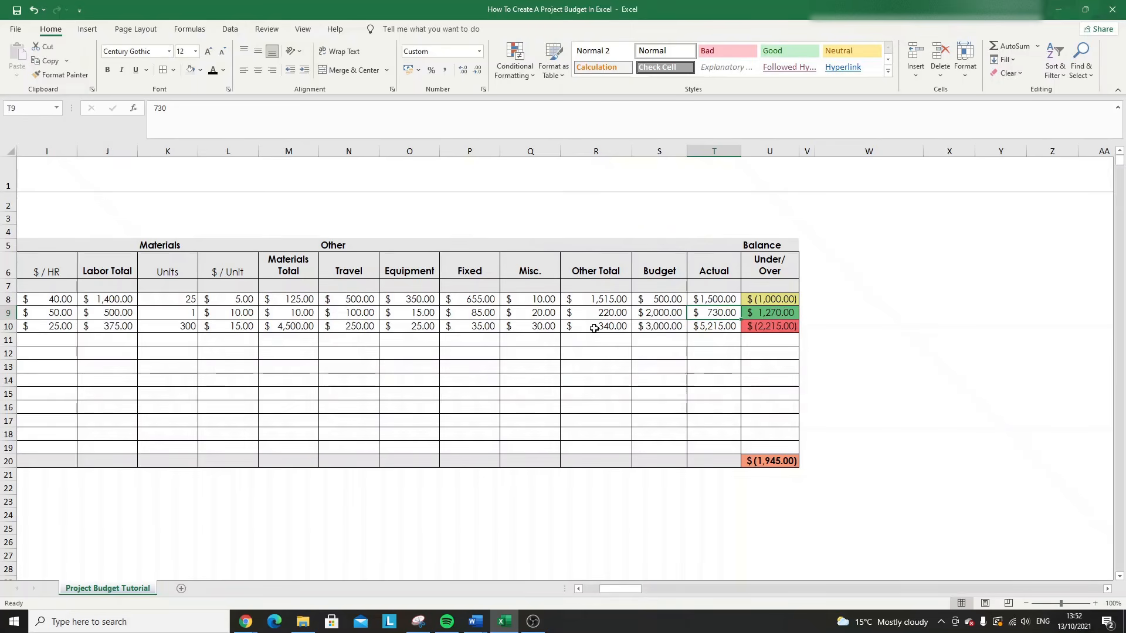
# - Look back across row 9 from the Actual column to the first columns of the budget sheet
pyautogui.press('Left')
pyautogui.press('Left')
pyautogui.press('Left')
pyautogui.press('Left')
pyautogui.press('Left')
pyautogui.press('Left')
pyautogui.press('Left')
pyautogui.press('Left')
pyautogui.press('Left')
pyautogui.press('Left')
pyautogui.press('Left')
pyautogui.press('Left')
pyautogui.press('Left')
pyautogui.press('Left')
pyautogui.press('Left')
pyautogui.press('Left')
pyautogui.press('Left')
pyautogui.press('Left')
pyautogui.press('Left')
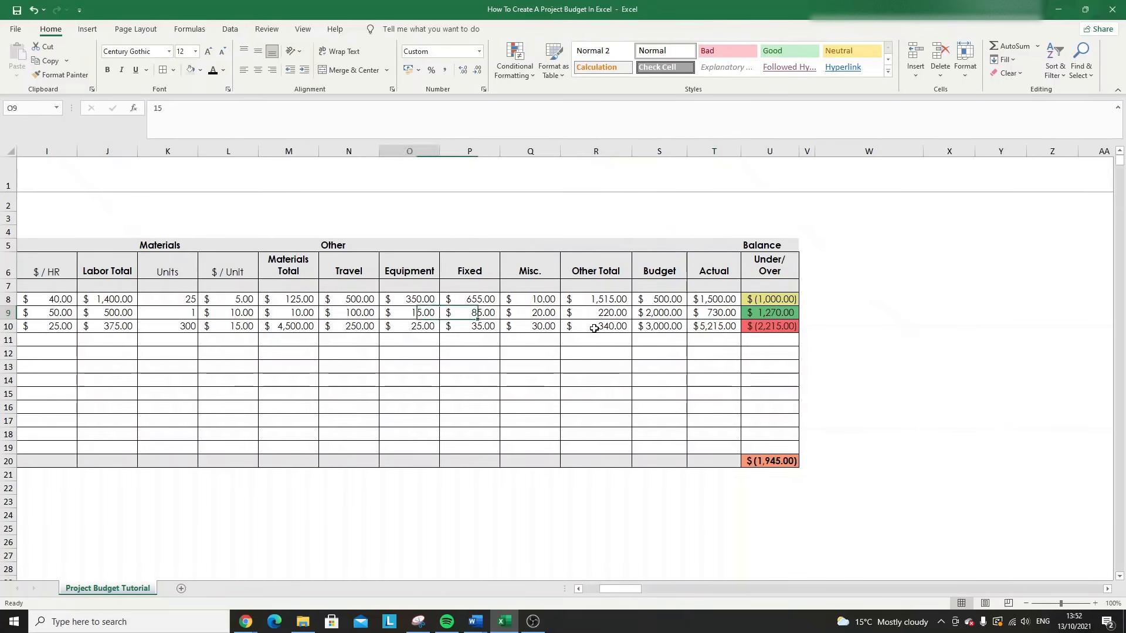